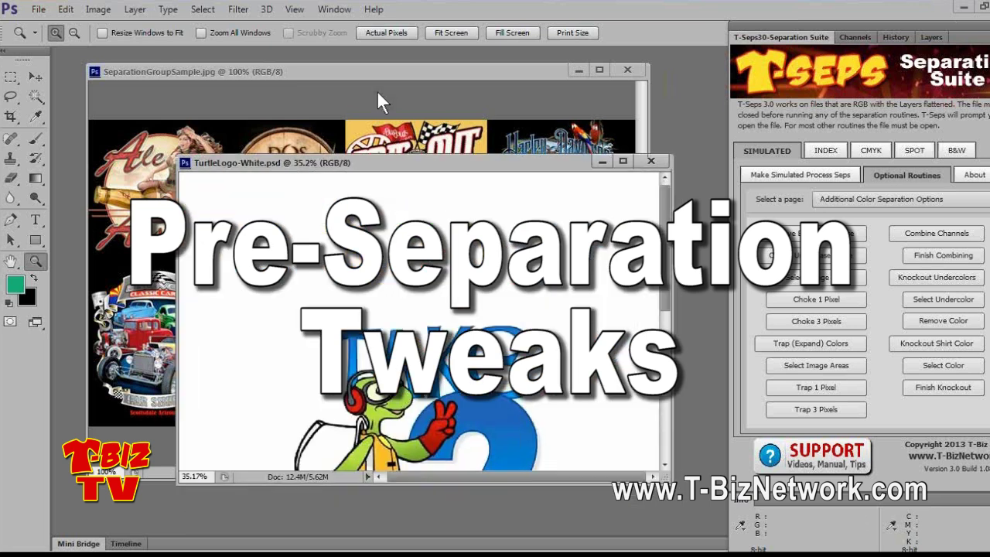
Step: Dock the TurtleLogo-White.psd window with the other document and examine the turtle's outlines and fills up close for JPG artifacts
drag(377, 91, 377, 101)
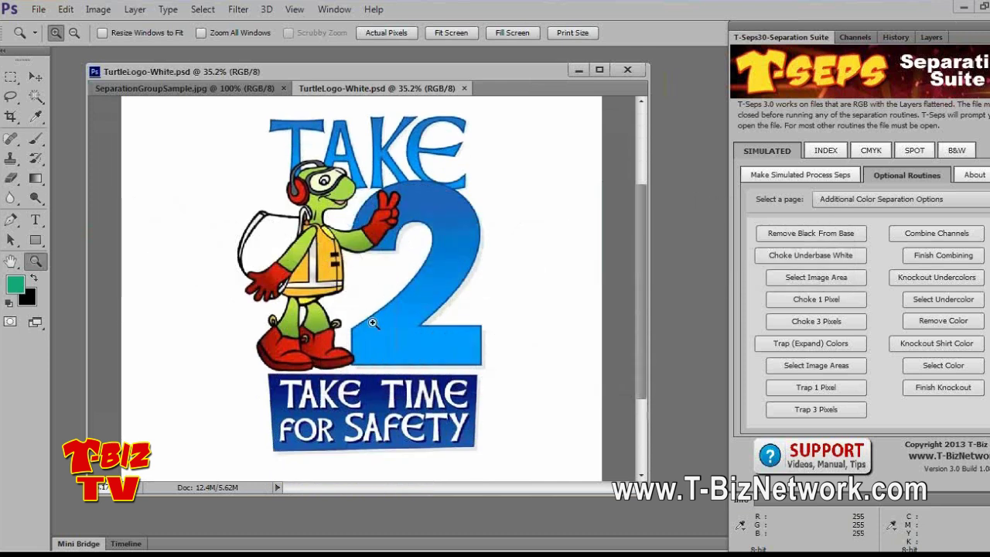
click(321, 346)
click(323, 333)
click(328, 313)
click(333, 290)
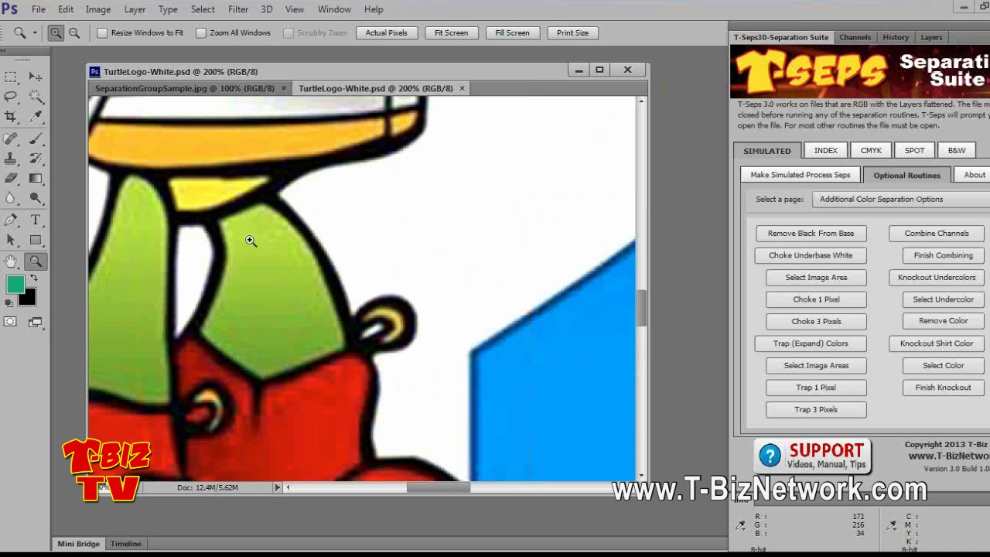
scroll(298, 254, up, 5)
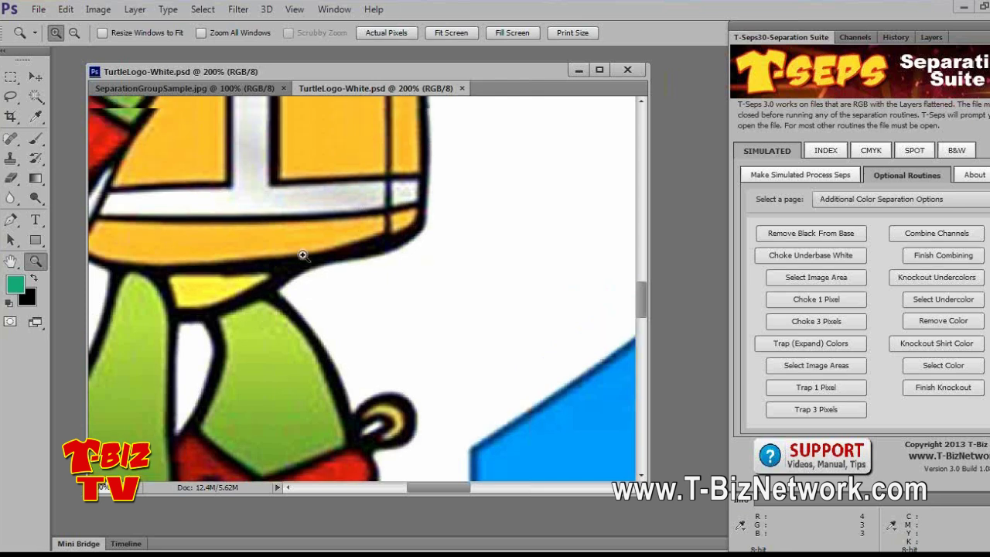
scroll(303, 256, up, 5)
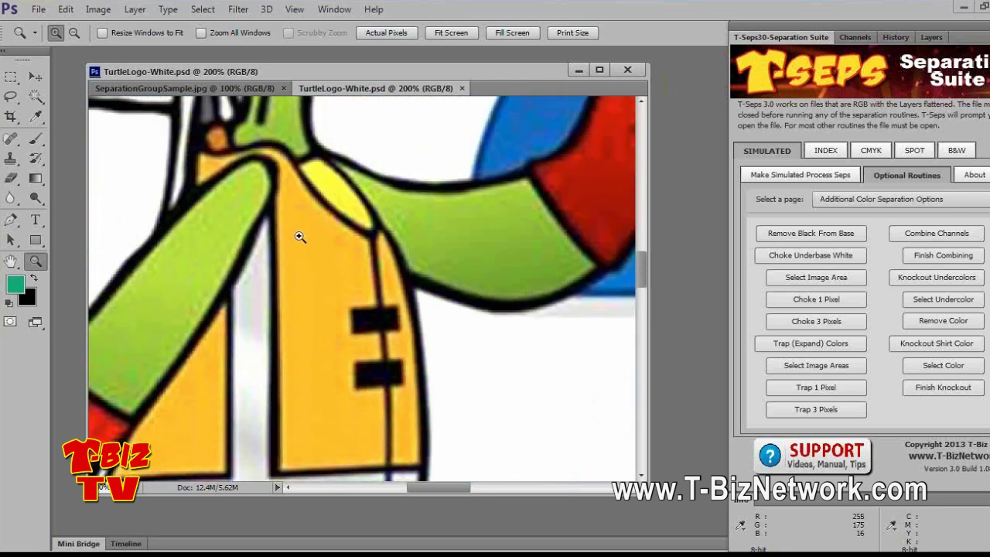
scroll(302, 232, up, 3)
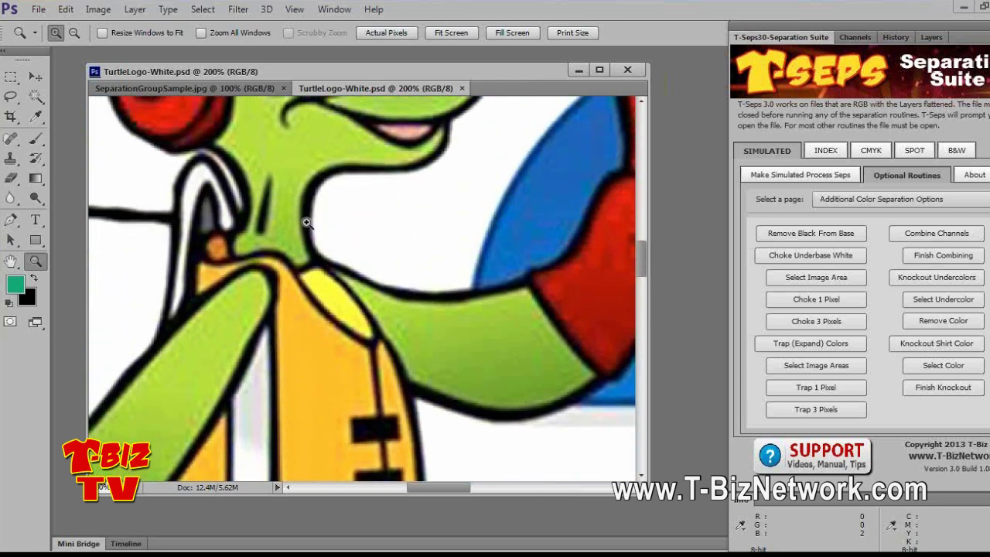
click(306, 223)
scroll(305, 223, down, 2)
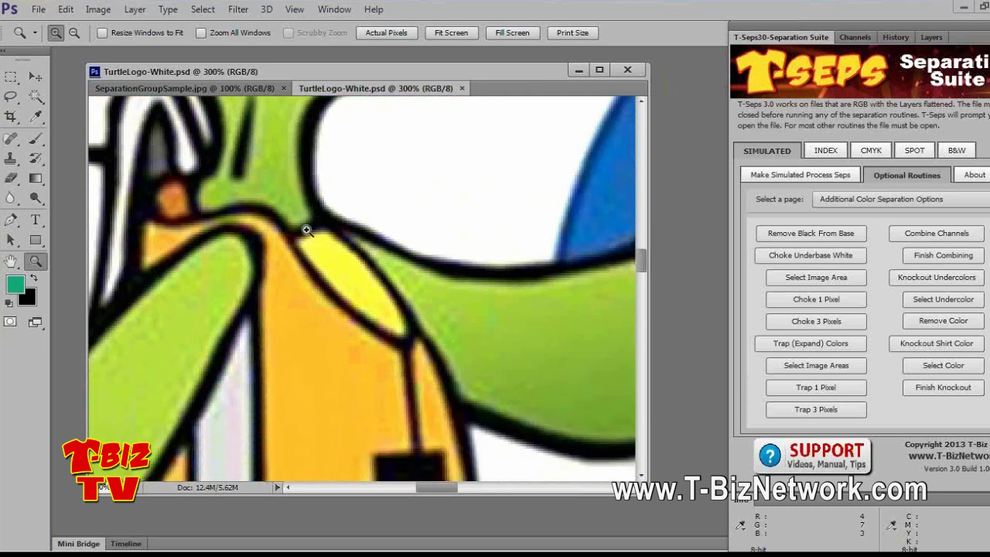
Step: Compare the Red, Green and Blue channels of the turtle logo individually for artifacts and restore the RGB composite
click(863, 36)
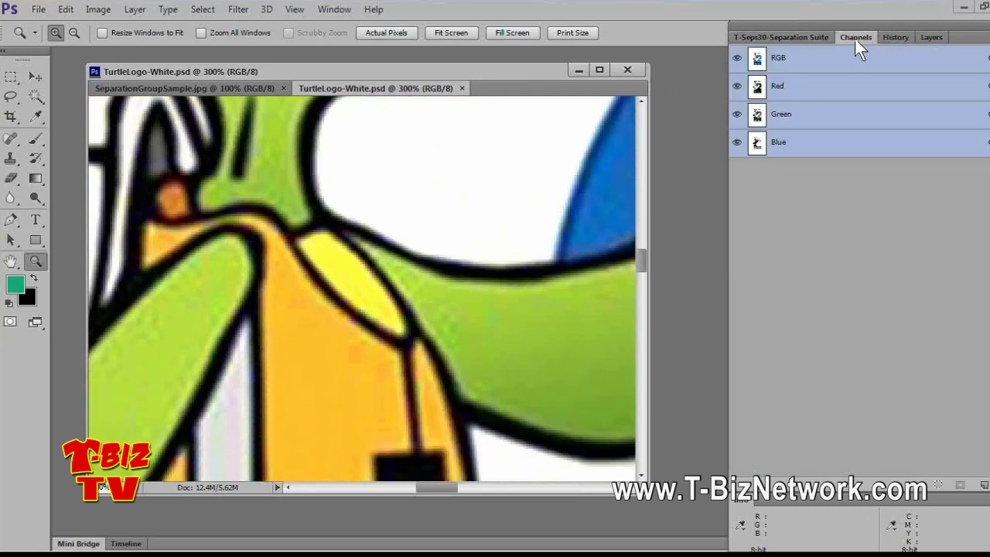
click(762, 88)
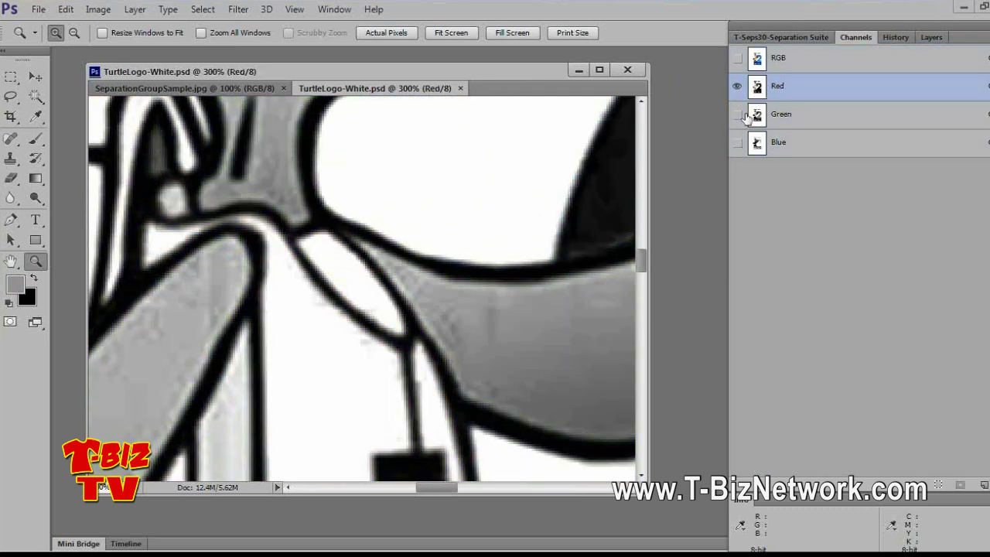
click(756, 116)
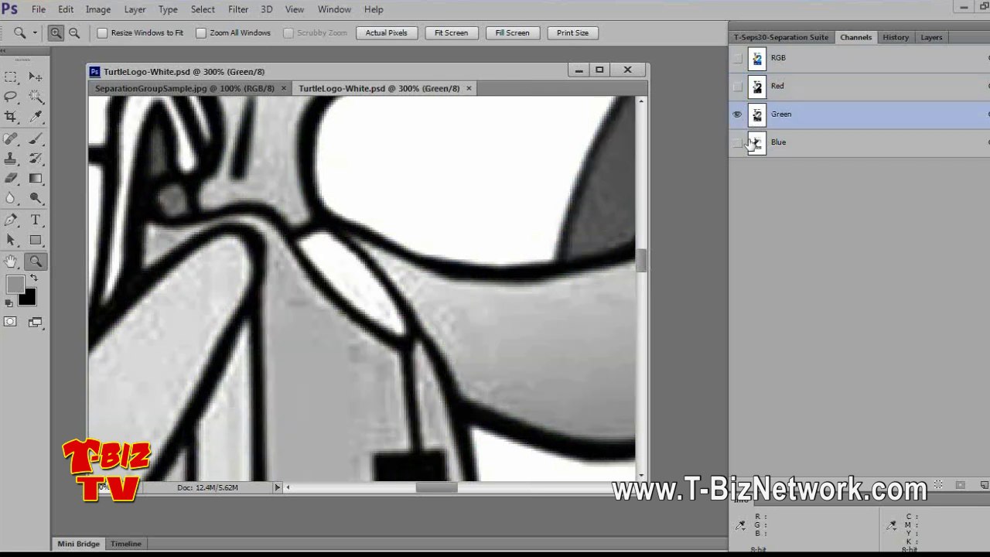
click(755, 144)
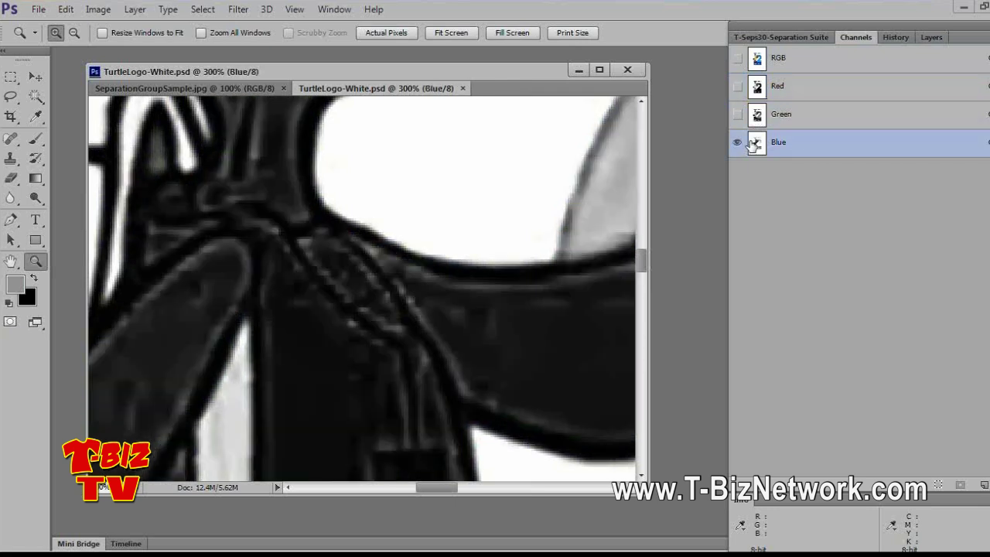
click(763, 89)
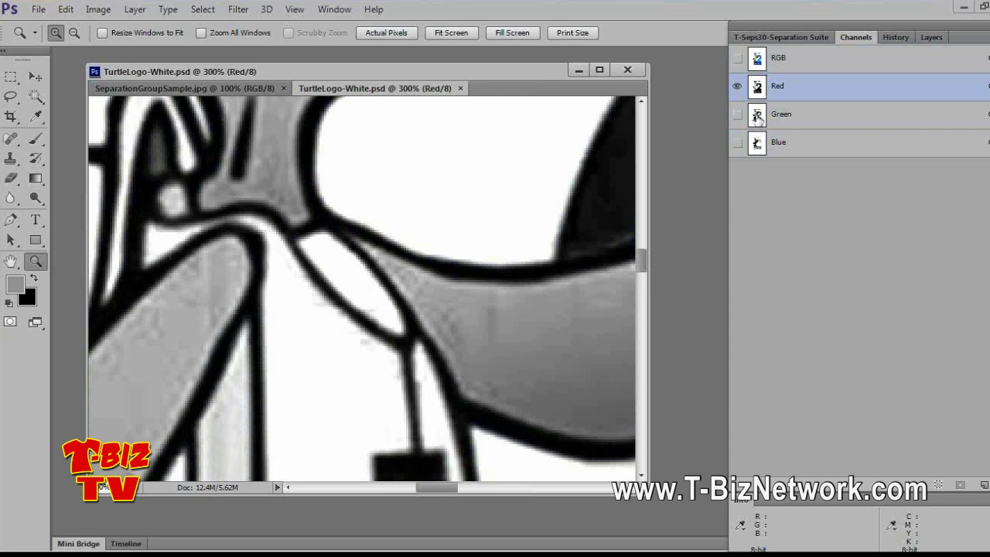
click(758, 117)
click(756, 143)
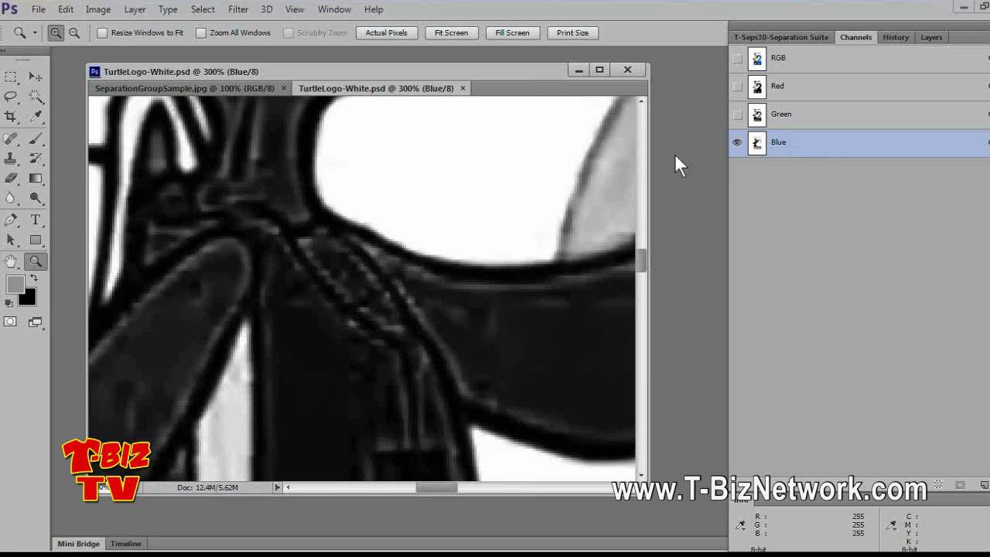
click(757, 115)
click(758, 88)
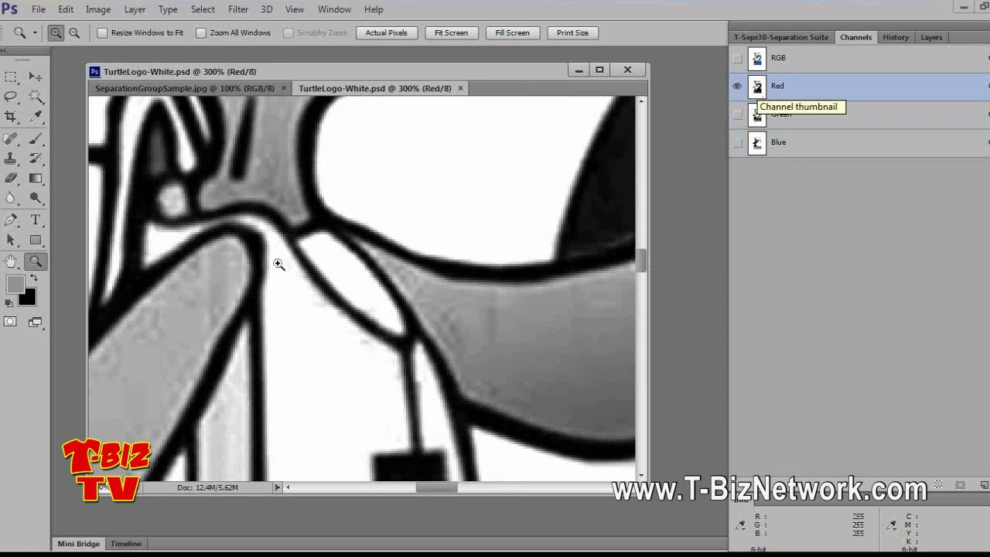
key(ctrl+0)
click(803, 66)
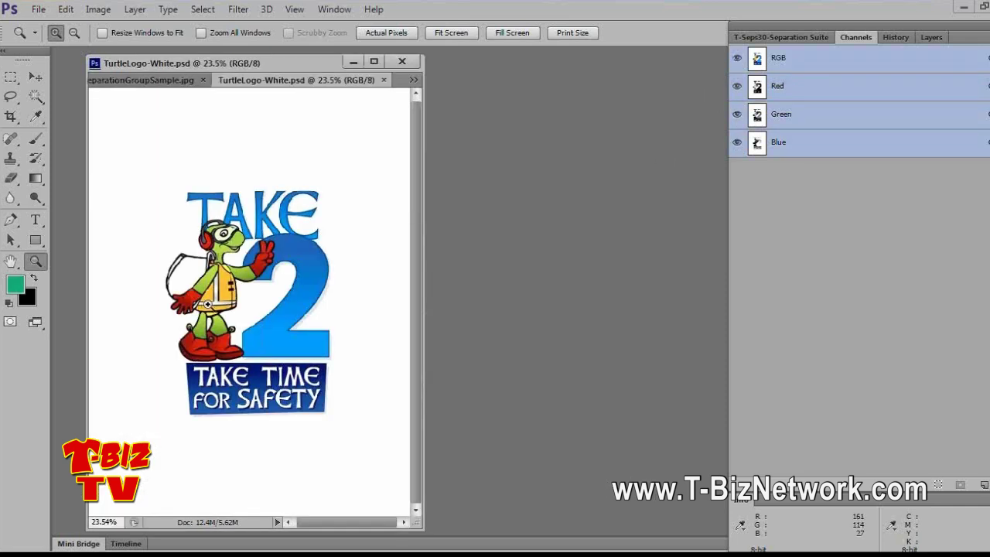
Step: Open the Improve Image Quality page of the T-Seps optional routines for simulated process separations
click(209, 307)
click(232, 304)
click(233, 304)
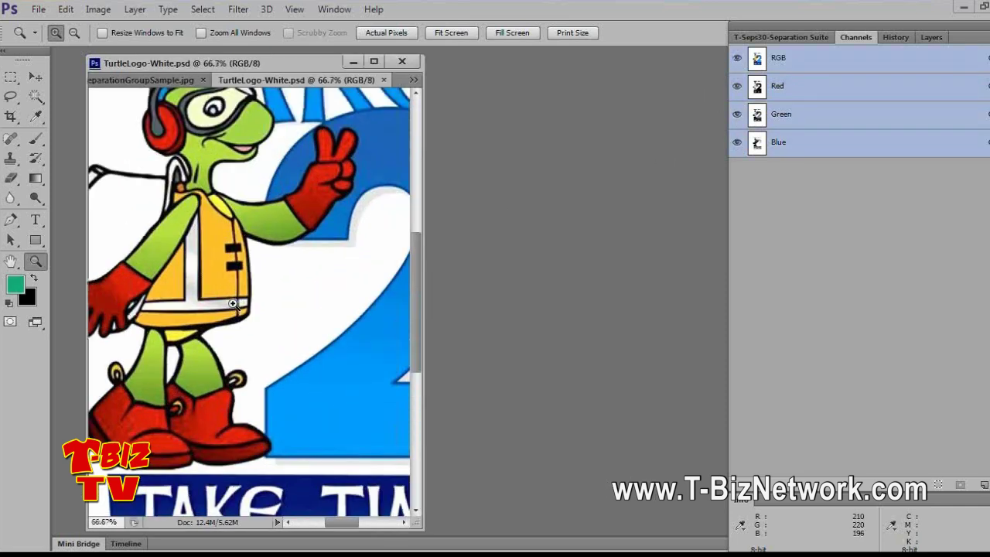
click(786, 38)
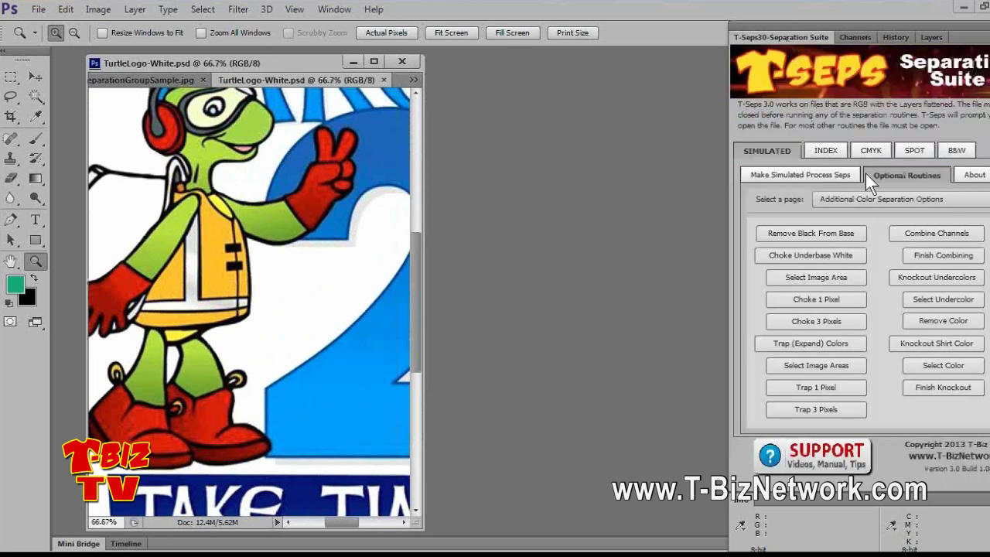
click(884, 199)
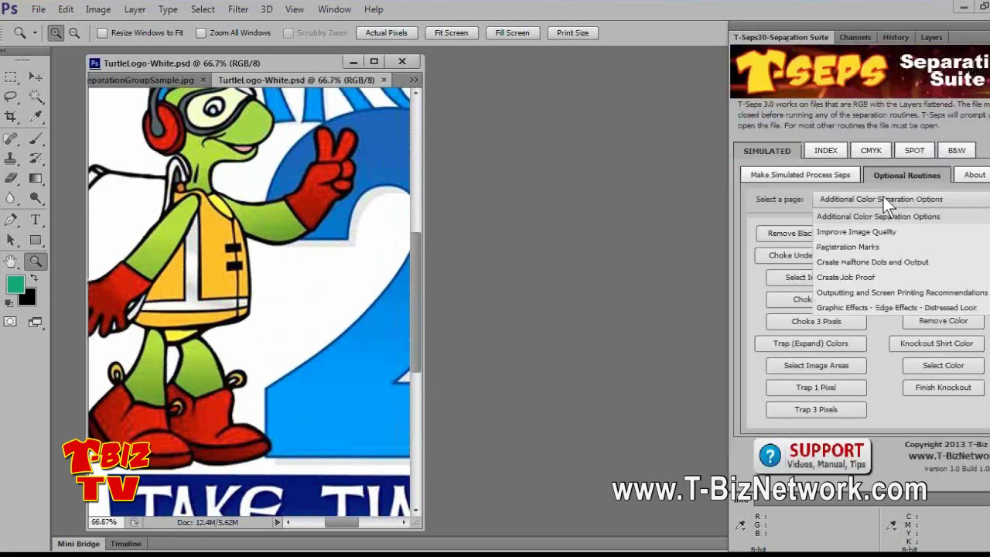
click(860, 232)
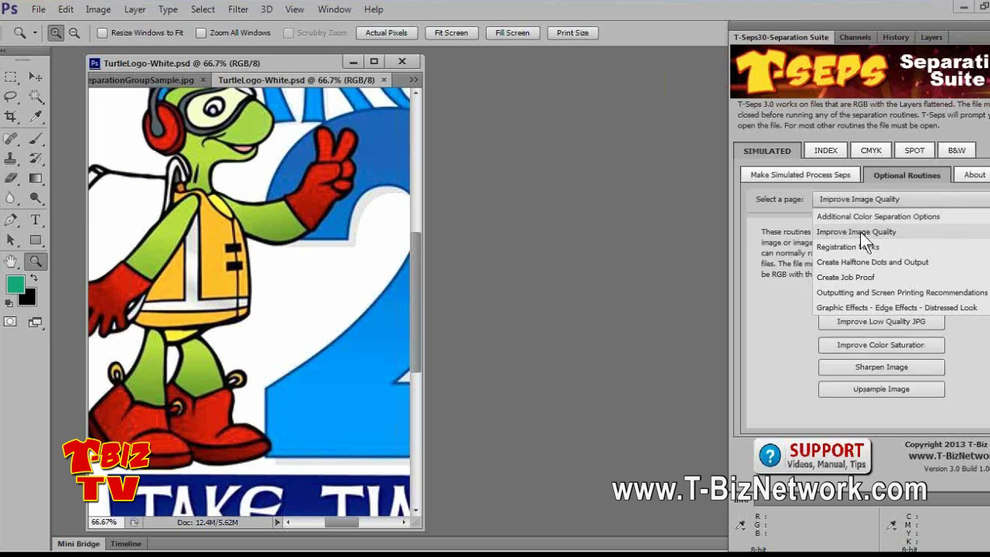
Step: Run the Improve Low Quality JPG routine on the turtle logo
click(290, 220)
click(289, 221)
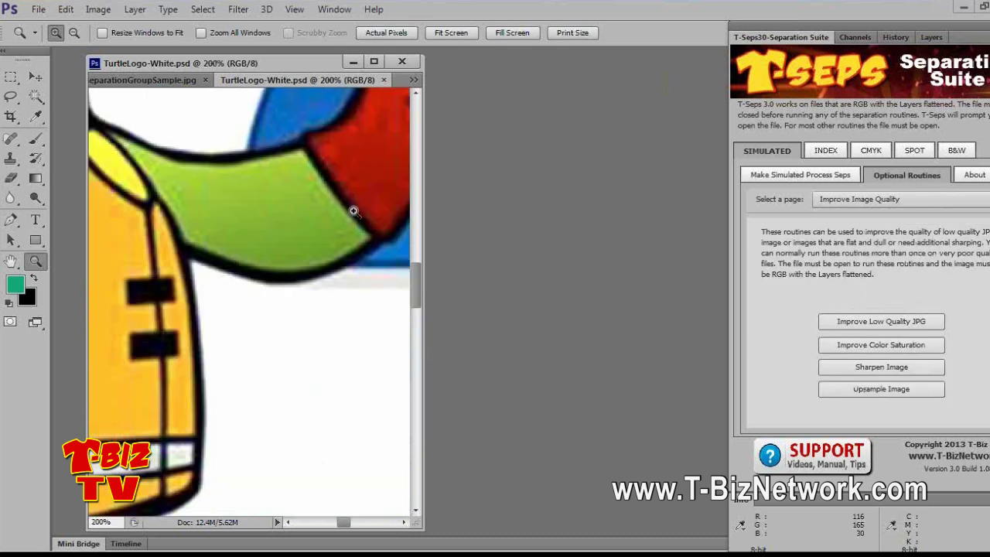
click(847, 321)
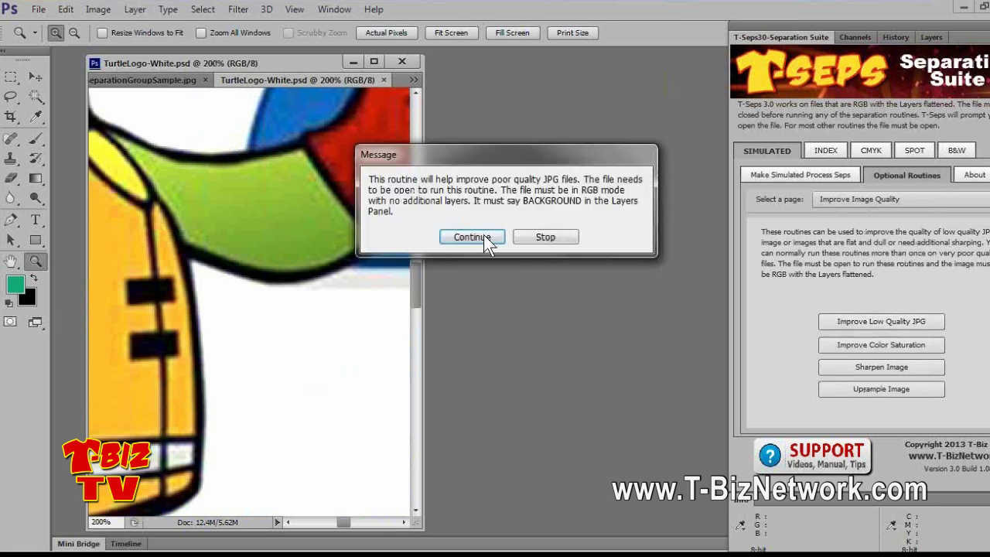
click(472, 236)
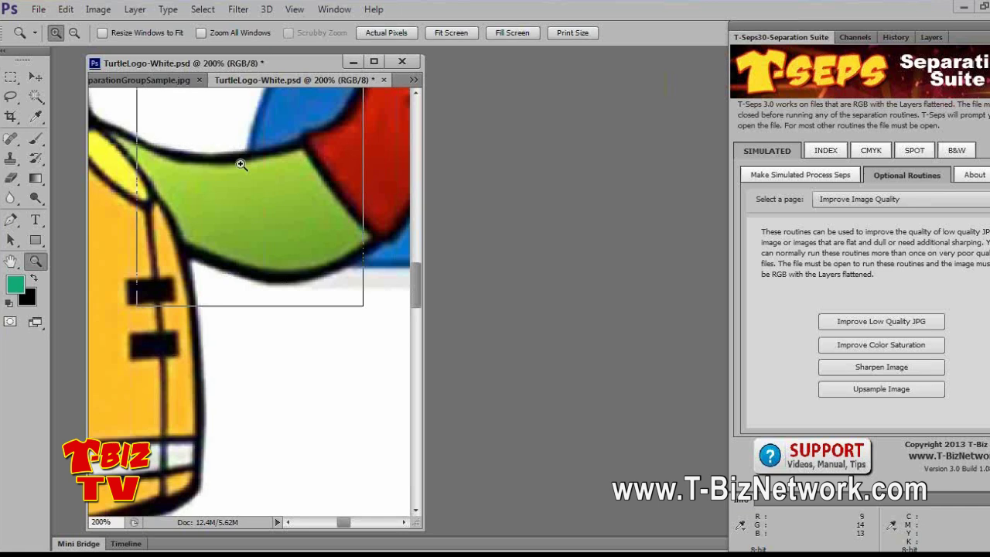
Step: Inspect the processed edges and color fills around the turtle's raised arm at up to 600% magnification
click(239, 163)
click(239, 163)
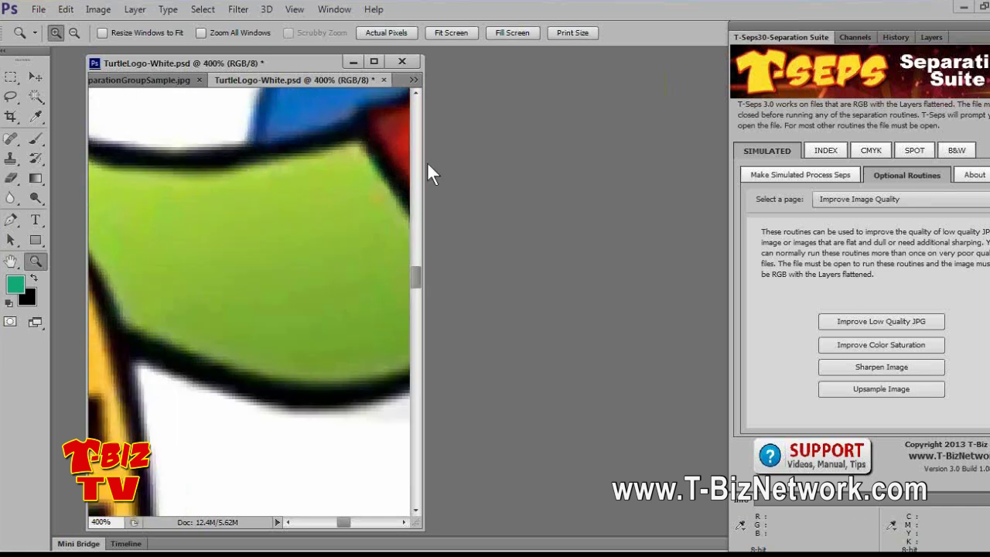
drag(424, 163, 615, 172)
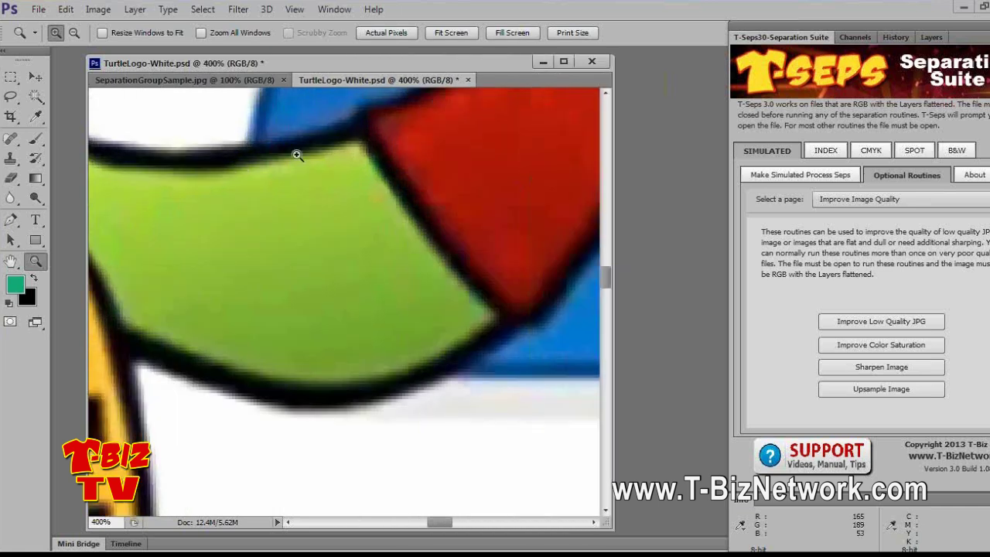
click(266, 157)
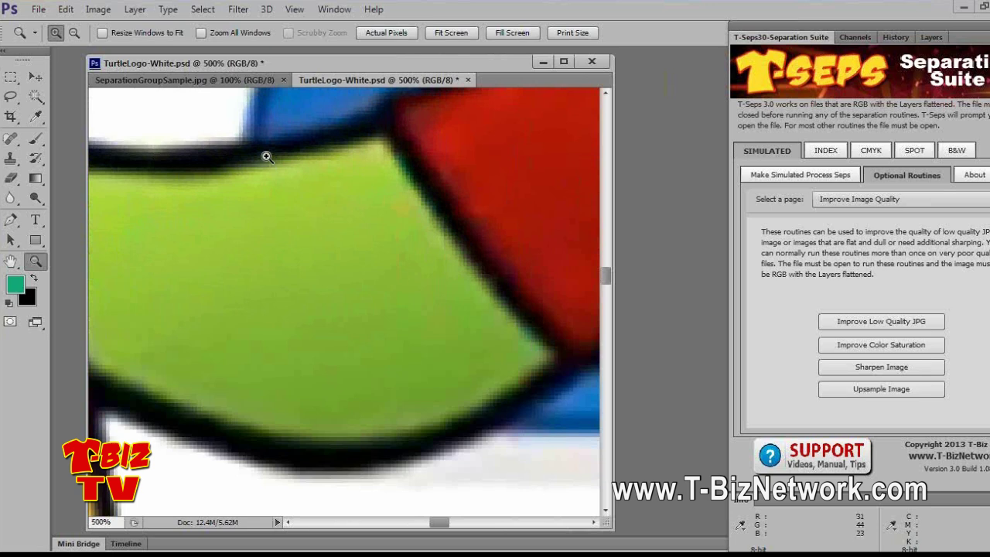
click(267, 159)
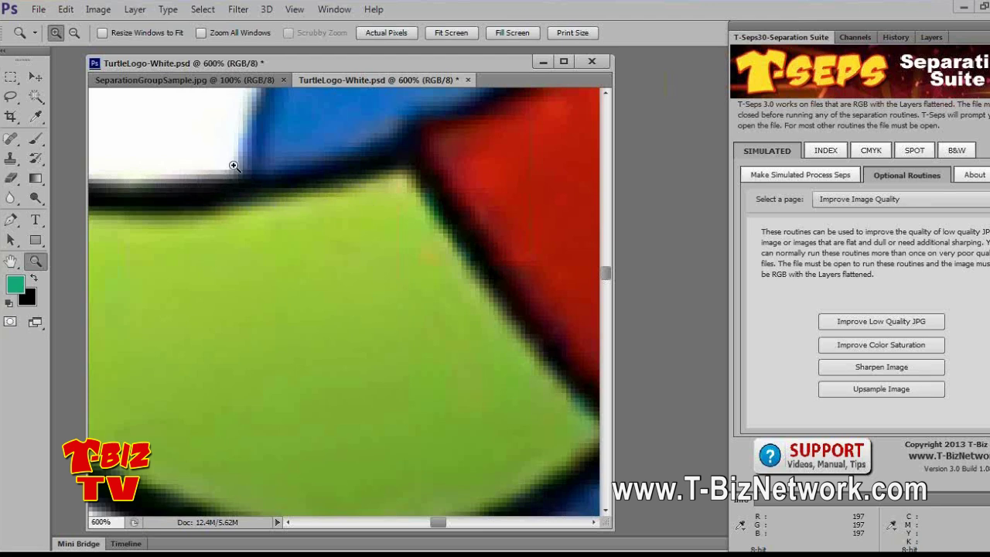
scroll(354, 237, down, 3)
Step: Review the overall quality of the processed turtle logo in a widened document window at up to 66.7% magnification
right_click(362, 235)
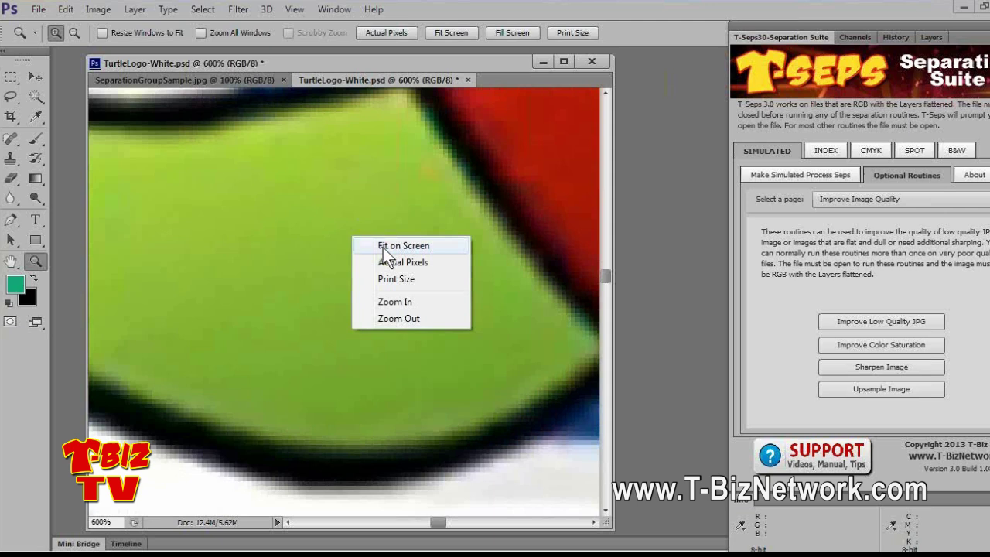
click(387, 242)
click(254, 273)
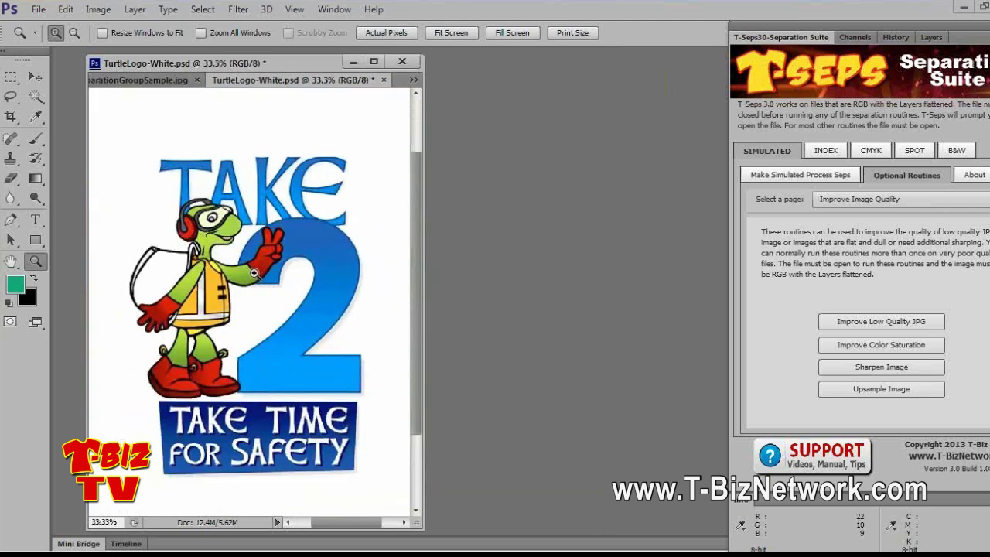
click(253, 273)
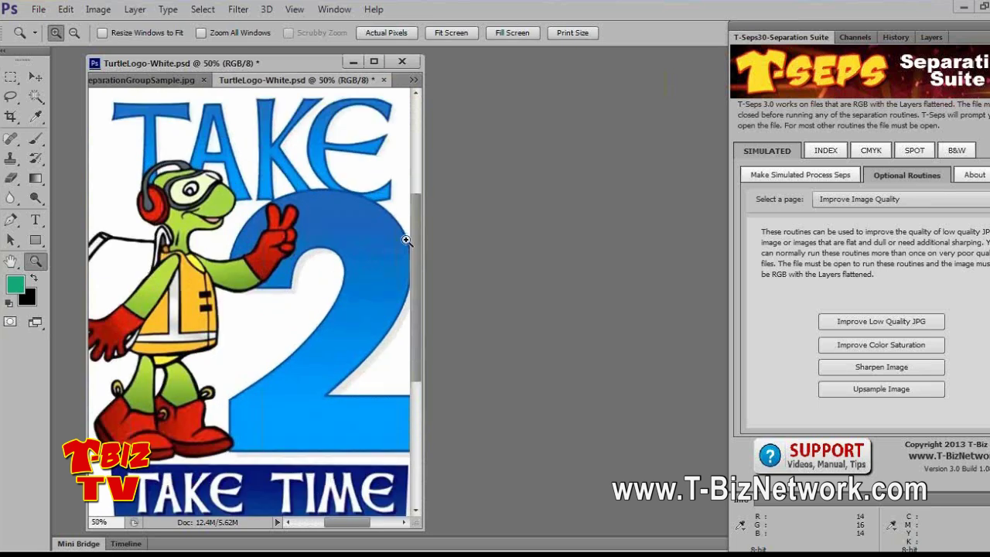
drag(423, 244, 598, 244)
drag(451, 520, 408, 536)
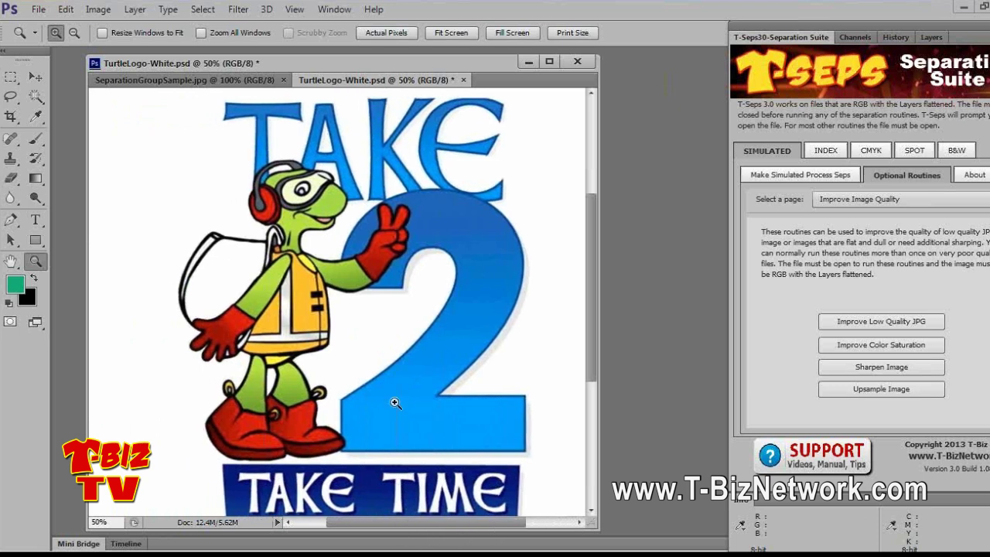
click(334, 275)
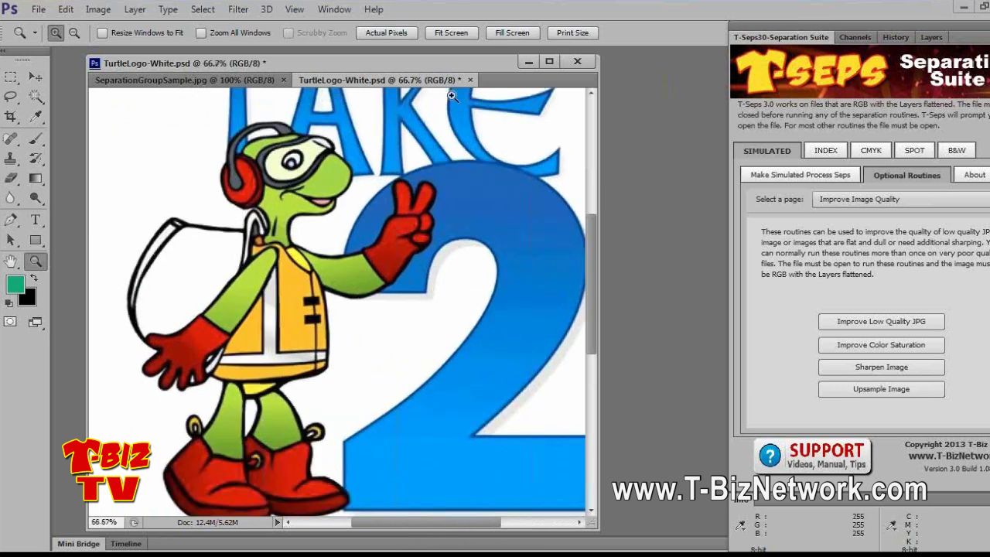
Step: Close TurtleLogo-White.psd without saving its changes
click(473, 80)
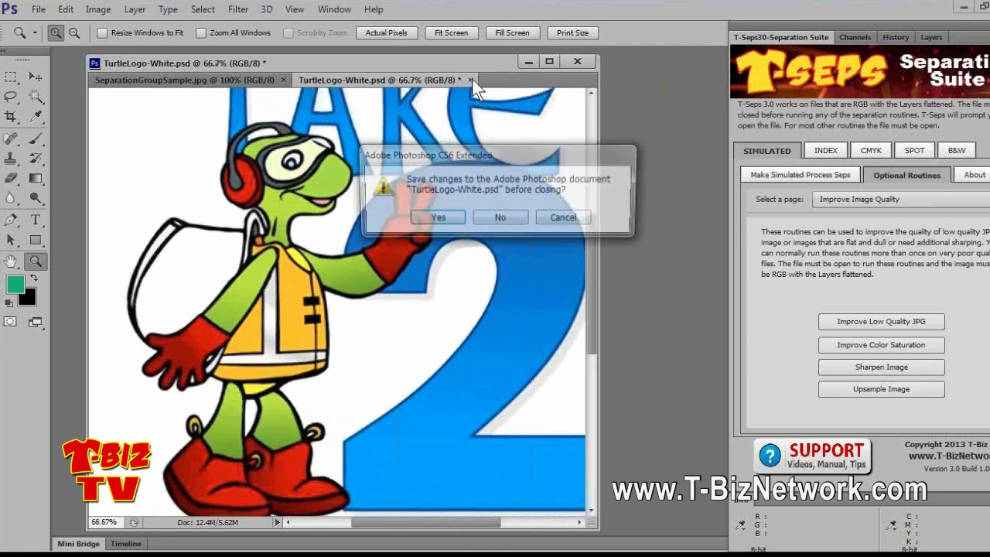
click(502, 219)
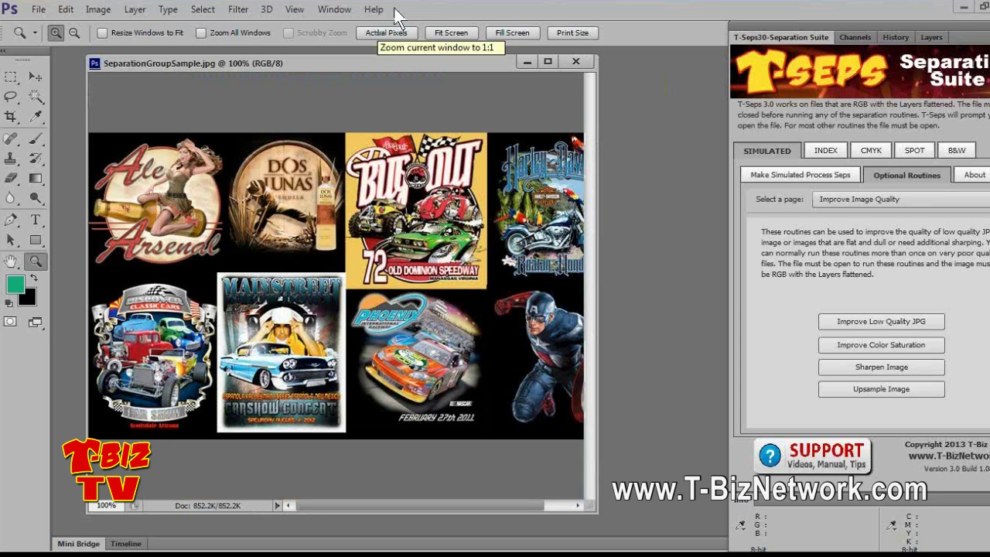
Step: Open SamplePDF-Original from the EPS-PDF Files folder in the T-Seps3.0 Webinar Files directory
click(38, 9)
click(65, 42)
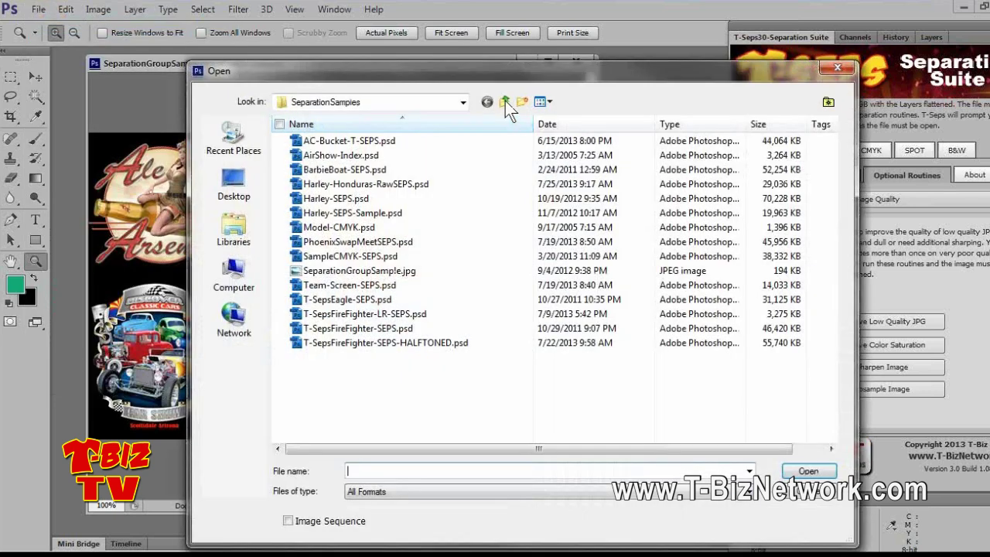
click(505, 100)
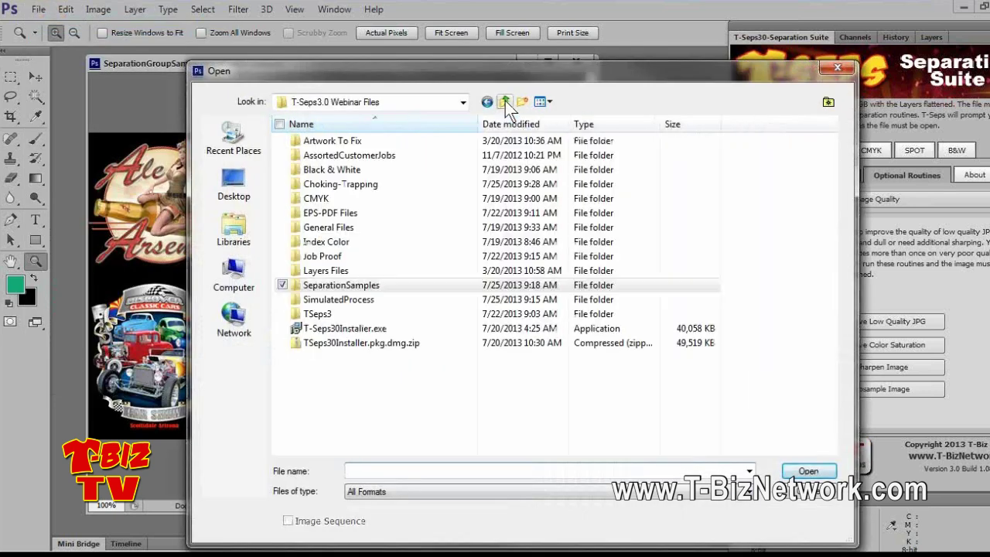
click(315, 212)
double_click(317, 215)
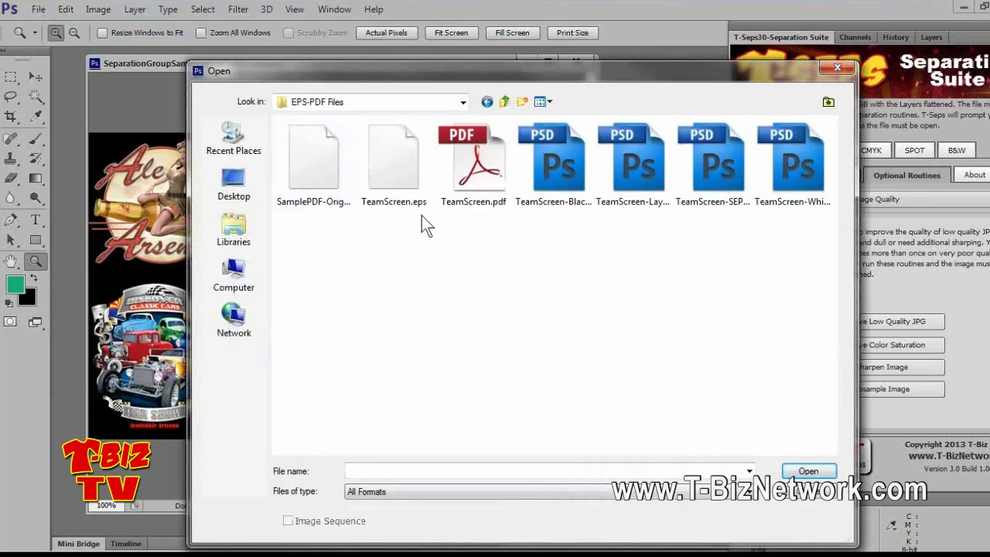
key(Escape)
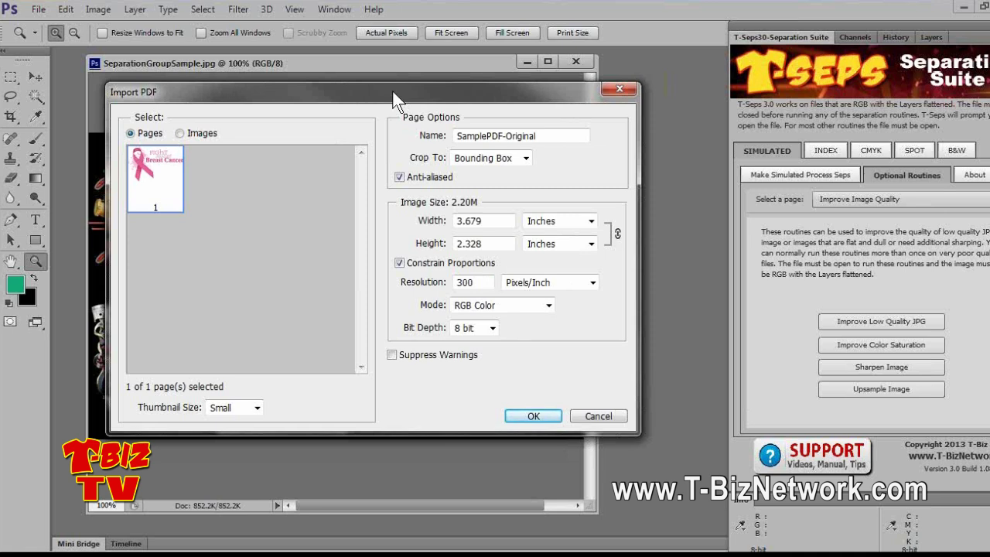
Step: Import the PDF page at a resolution of 72 pixels/inch
drag(477, 282, 440, 286)
text(72)
click(534, 416)
Step: Examine the edges of the Breast Cancer lettering at up to 1200% magnification, and close SamplePDF-Original without saving
drag(339, 293, 339, 292)
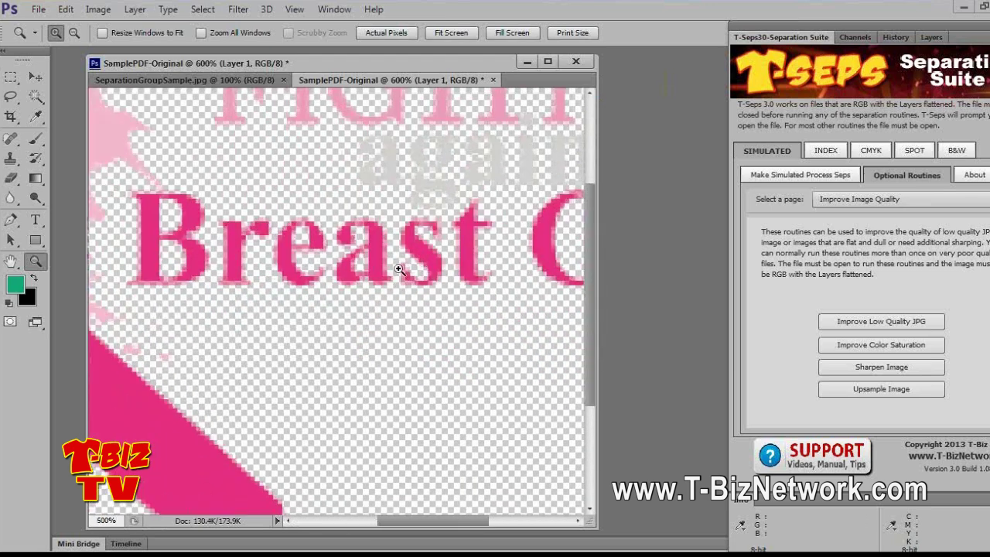
scroll(385, 272, up, 3)
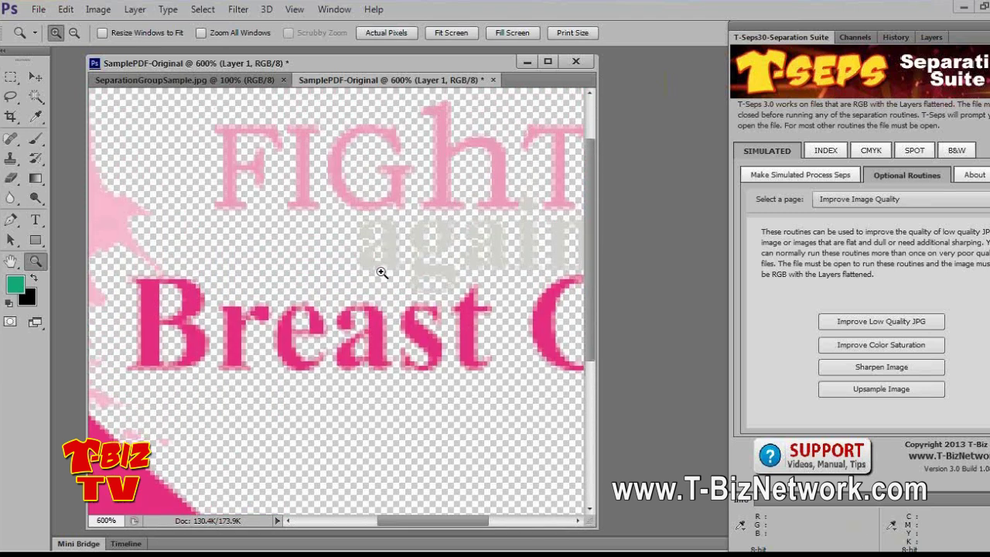
click(372, 332)
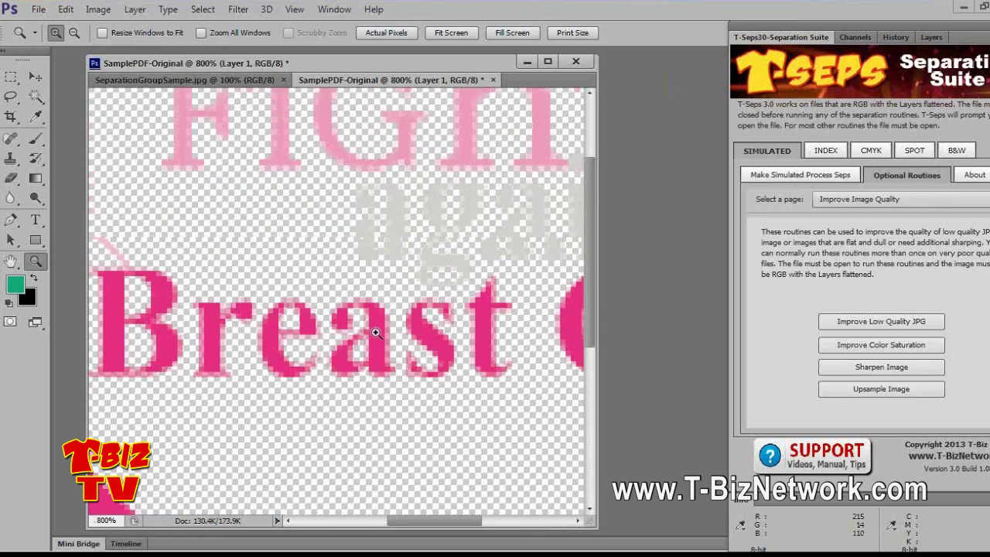
click(374, 332)
click(373, 331)
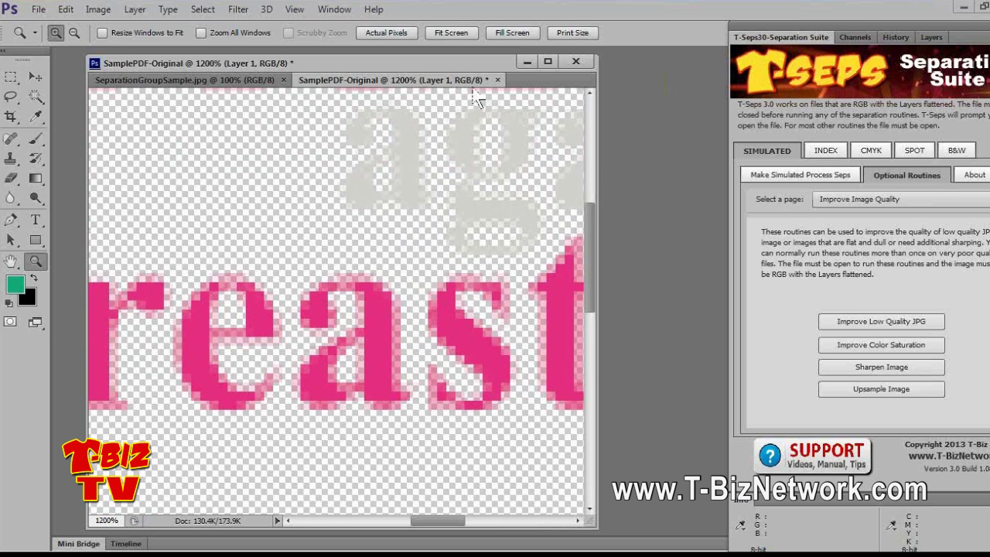
click(499, 80)
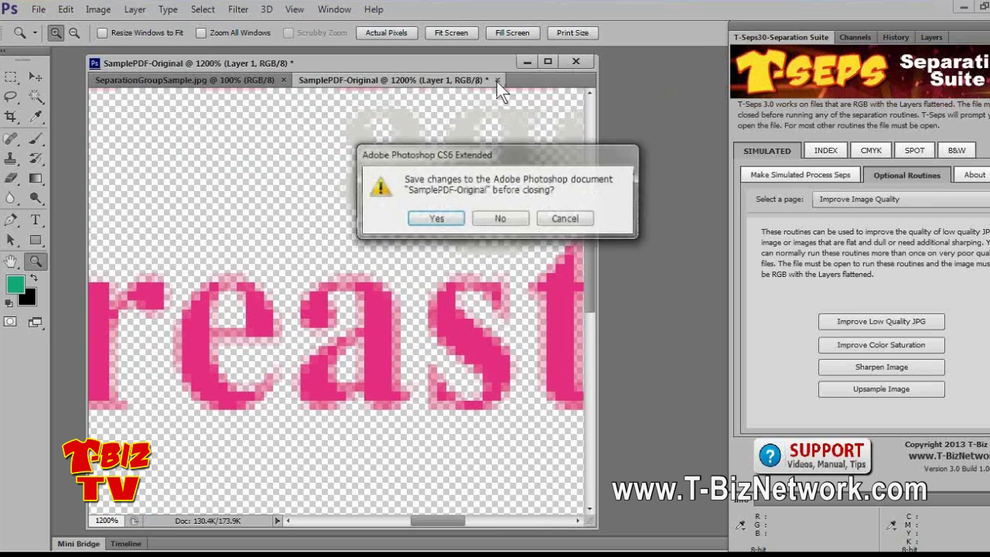
click(497, 219)
Step: Reopen SamplePDF-Original and import it at 600 pixels/inch with anti-aliasing turned off
click(39, 10)
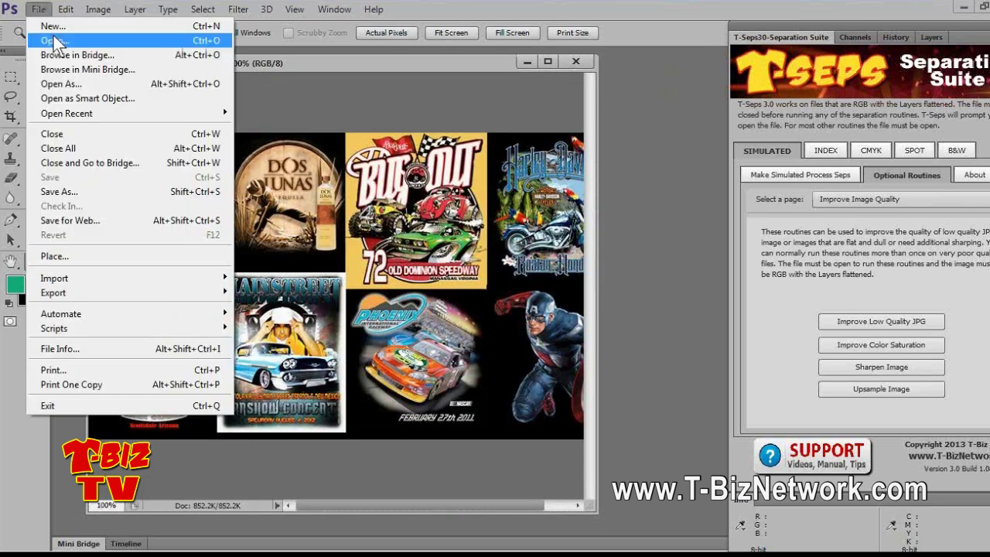
click(52, 38)
double_click(302, 167)
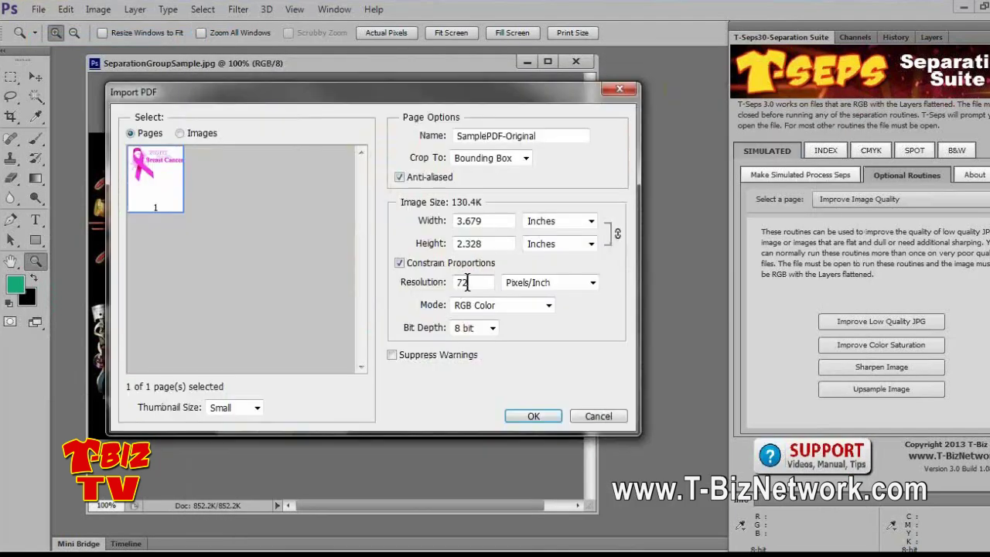
click(425, 284)
text(600)
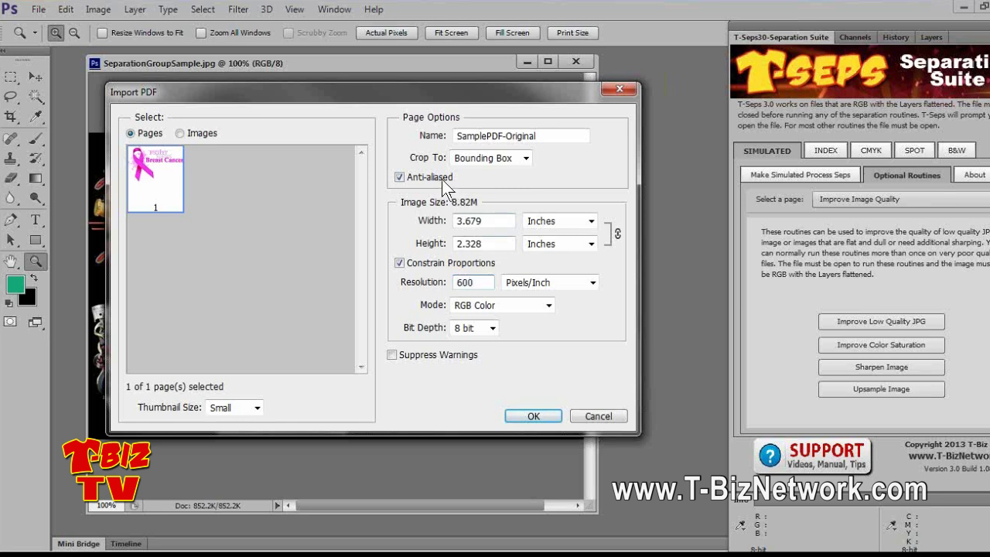
click(441, 180)
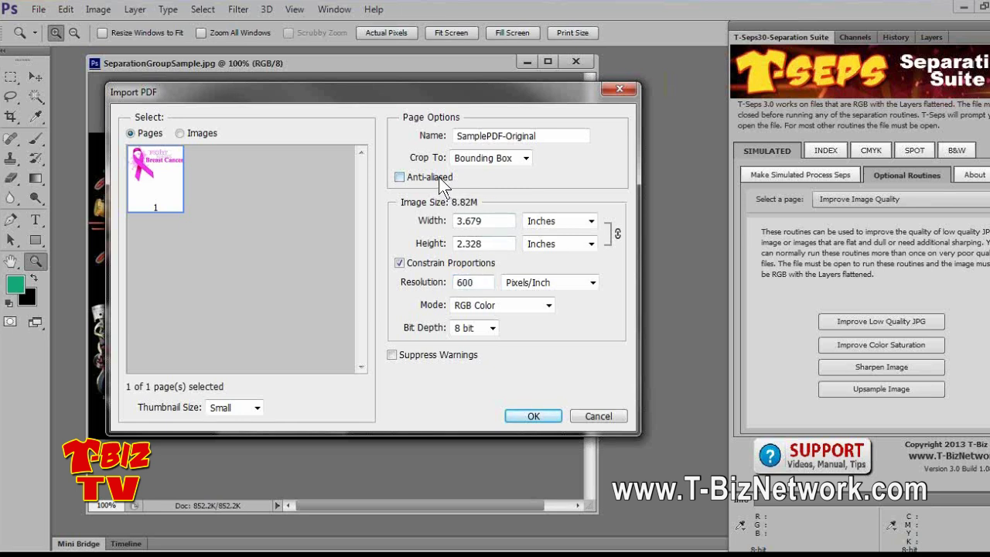
click(533, 416)
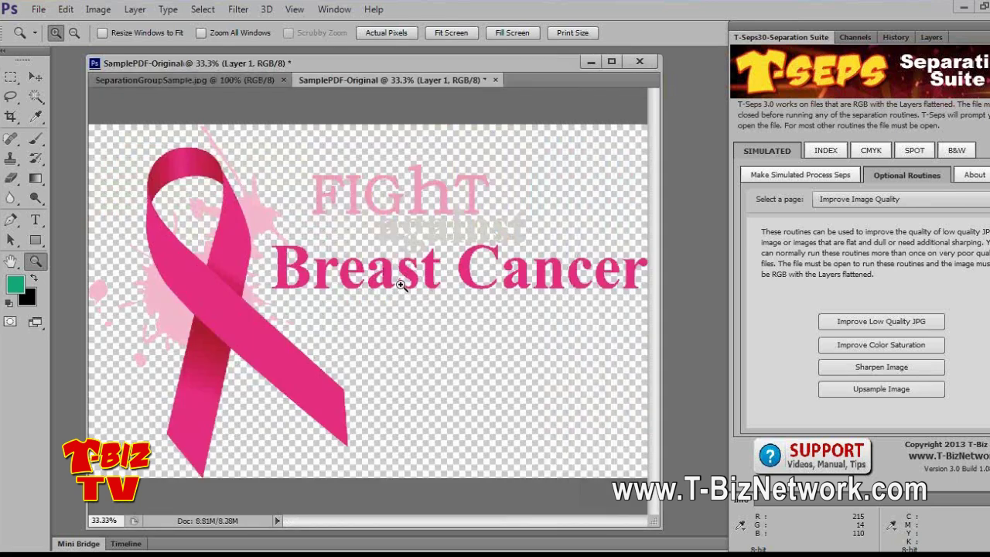
Step: Inspect the lettering edges of the 600 pixels/inch import at up to 400% magnification, and fit the artwork back into view
click(401, 285)
click(401, 285)
click(400, 285)
click(401, 284)
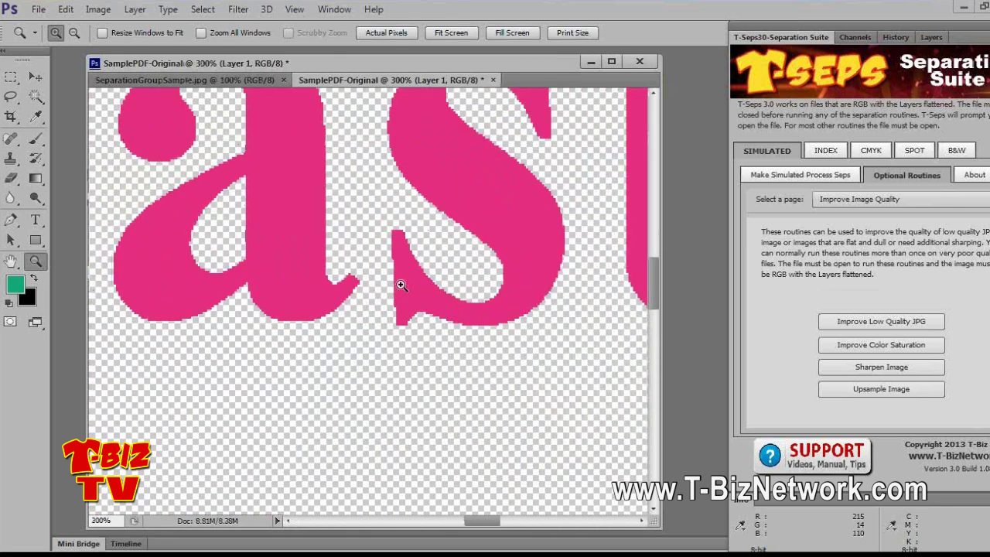
click(400, 285)
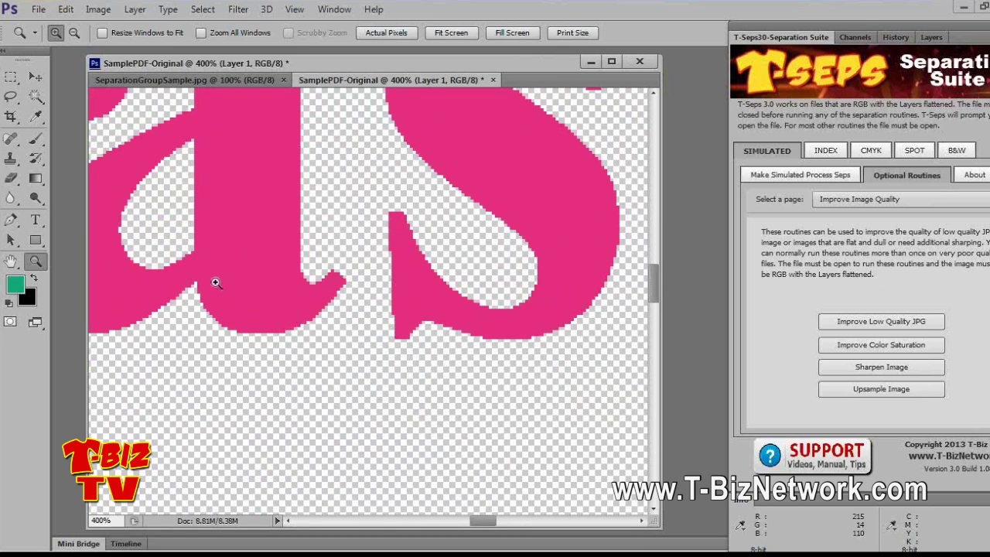
right_click(260, 277)
click(288, 278)
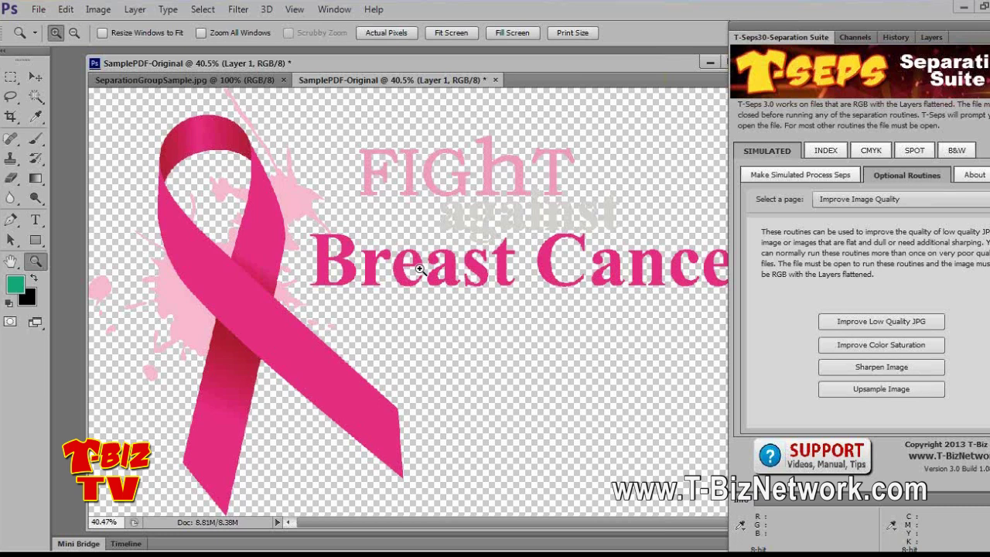
Step: Close SamplePDF-Original without saving its changes, and close SeparationGroupSample.jpg
drag(455, 85, 495, 112)
drag(430, 119, 291, 131)
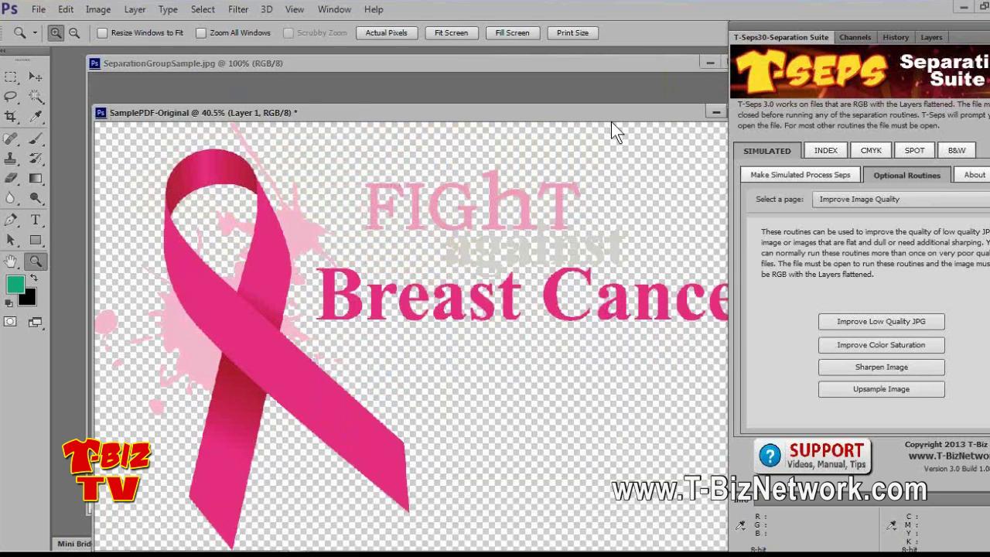
drag(591, 122, 668, 124)
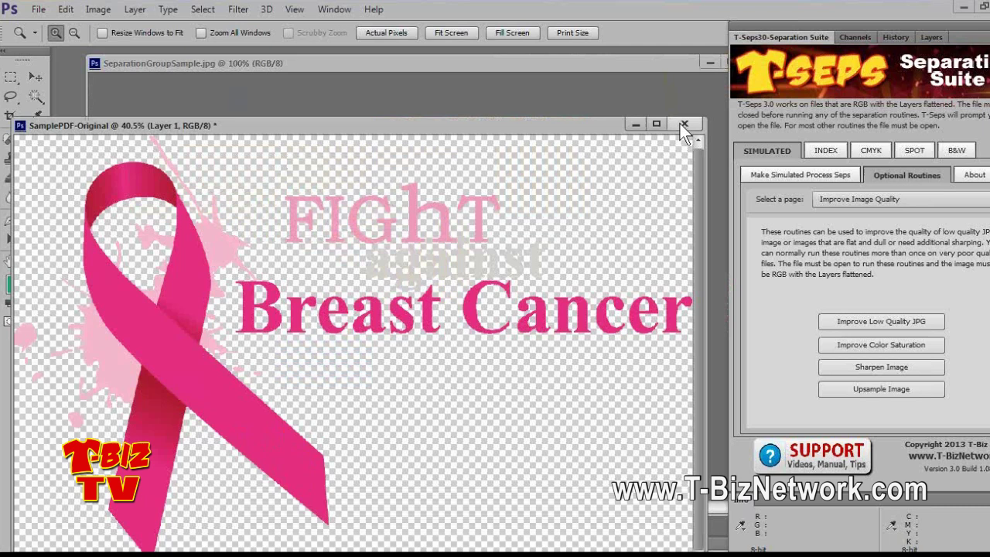
click(685, 124)
click(504, 219)
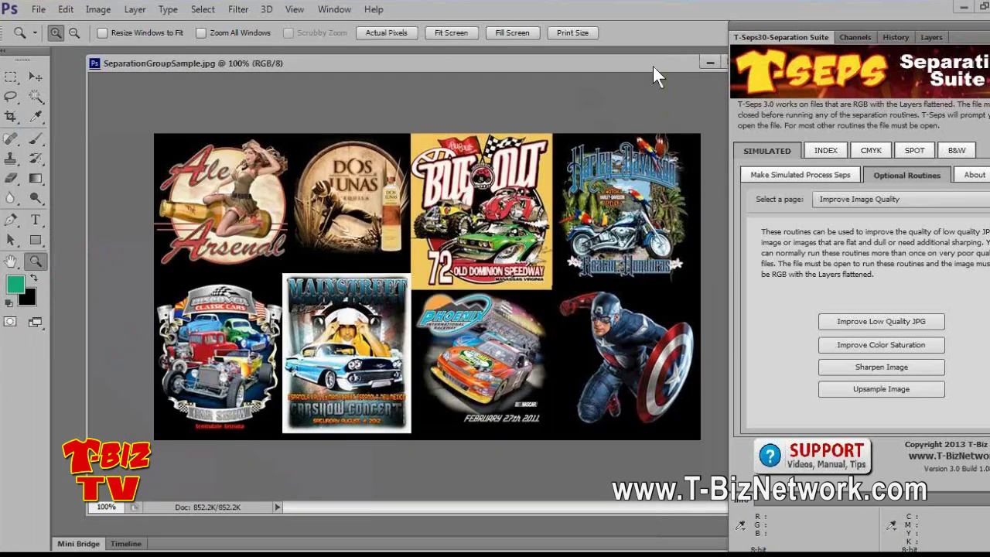
drag(607, 69, 541, 77)
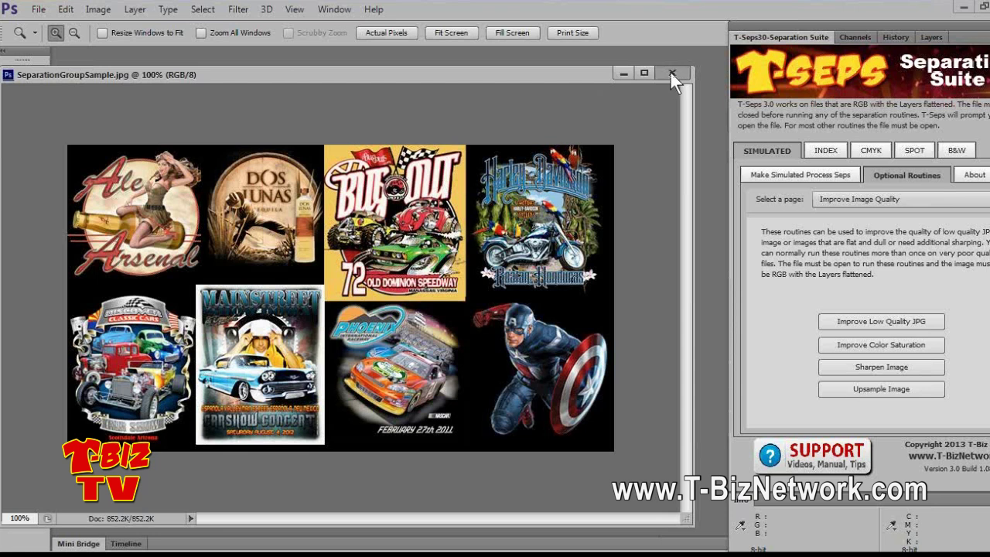
click(672, 73)
Step: Start the Standard 9-Colors simulated process separation and proceed to choosing the black artwork file
click(772, 172)
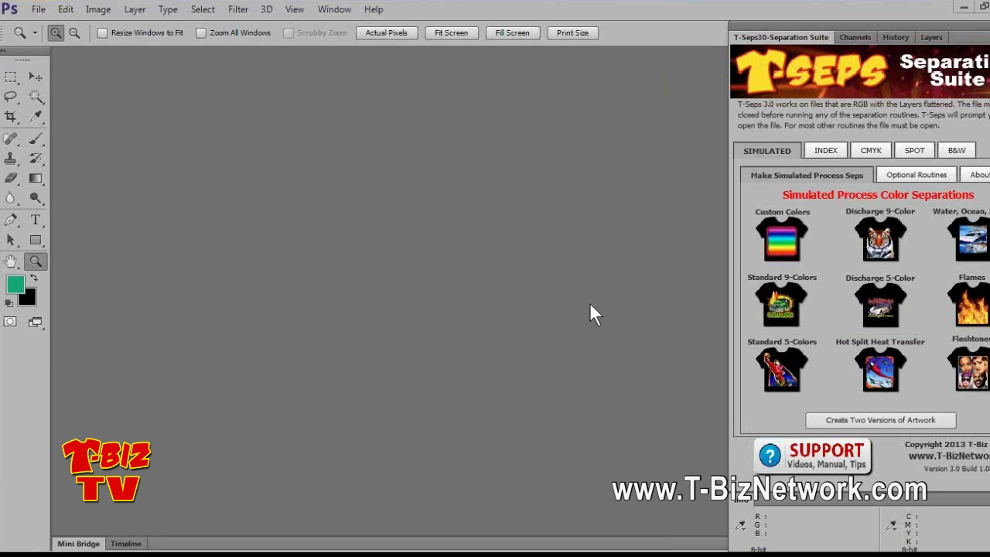
click(783, 307)
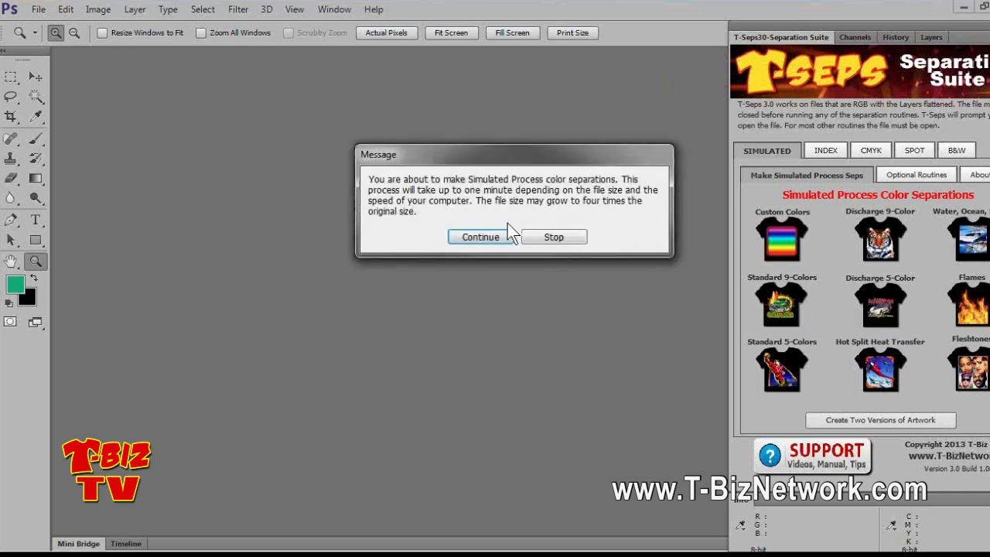
click(485, 239)
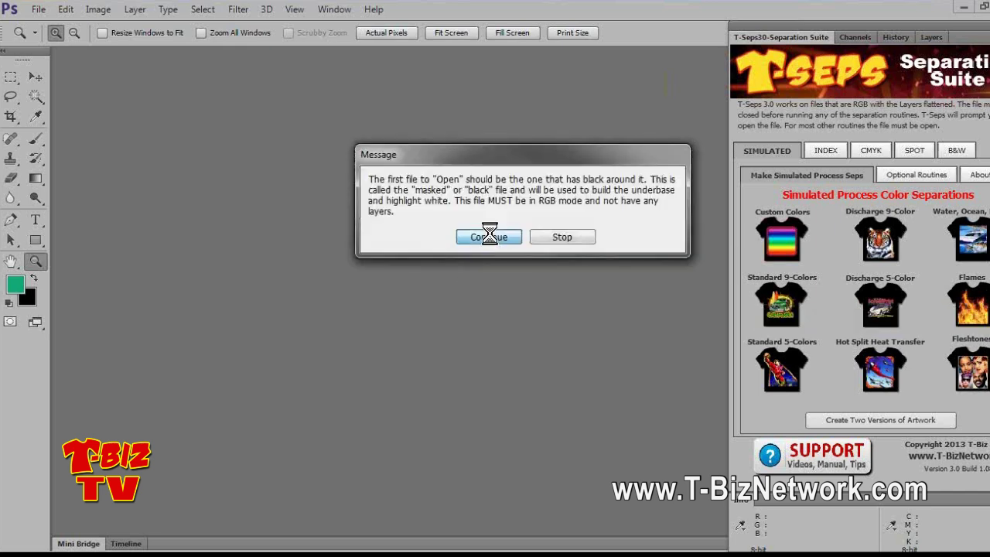
click(489, 233)
click(482, 224)
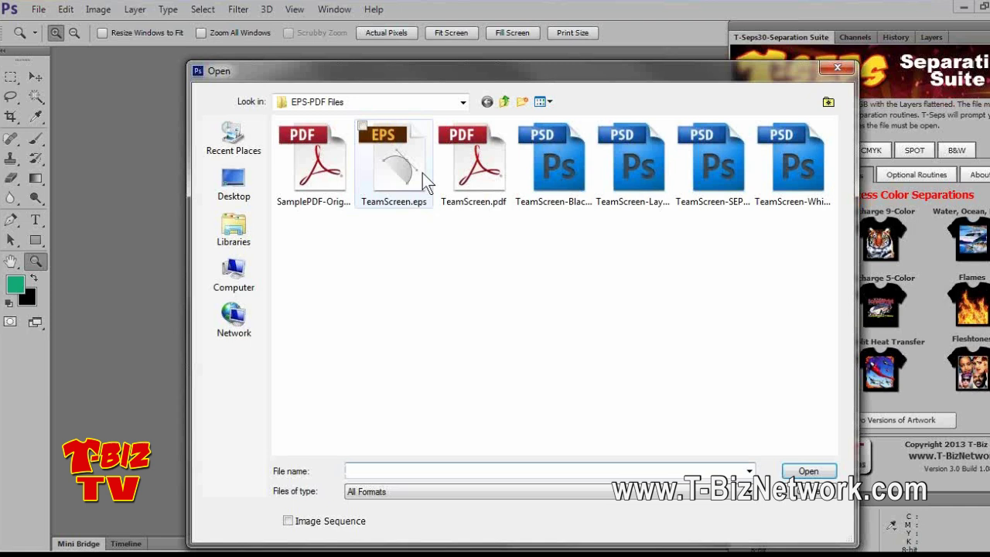
Step: Choose T-SepsEagle-FLAT.psd from the SimulatedProcess folder as the black file for the separation
click(504, 101)
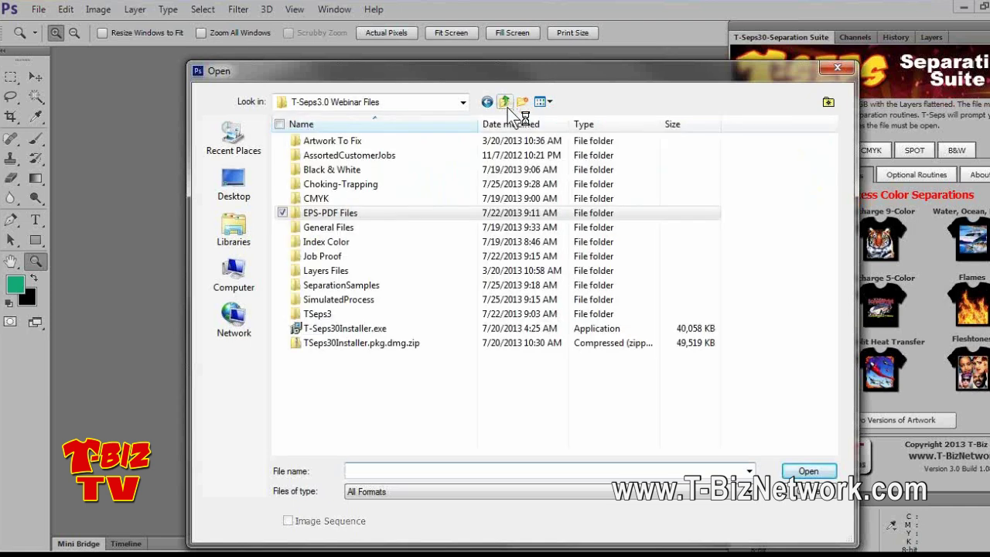
double_click(321, 301)
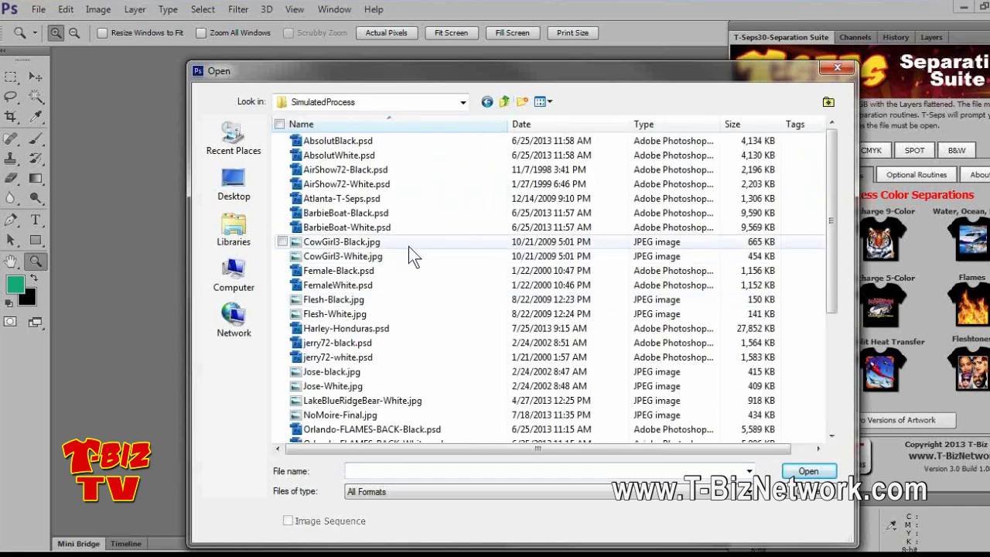
scroll(409, 247, down, 4)
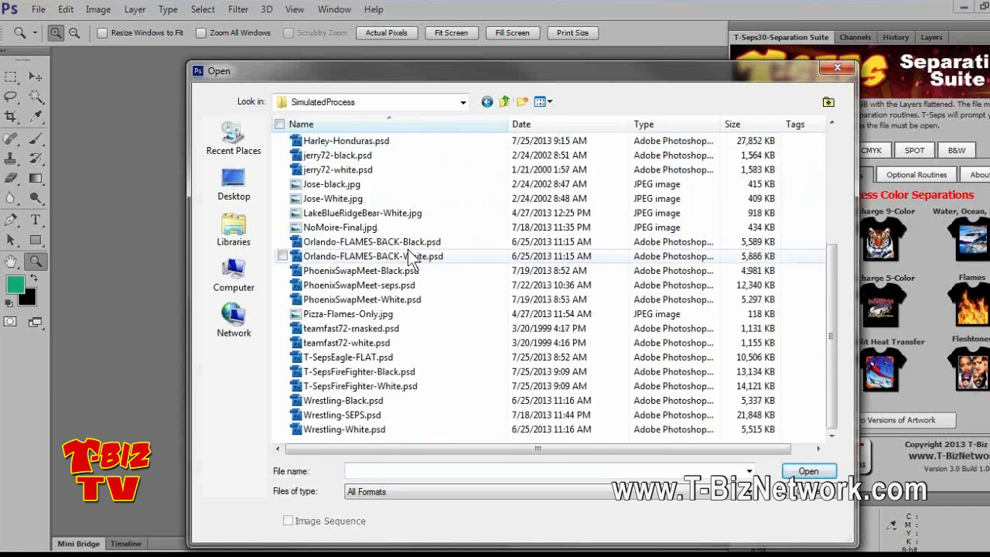
double_click(338, 358)
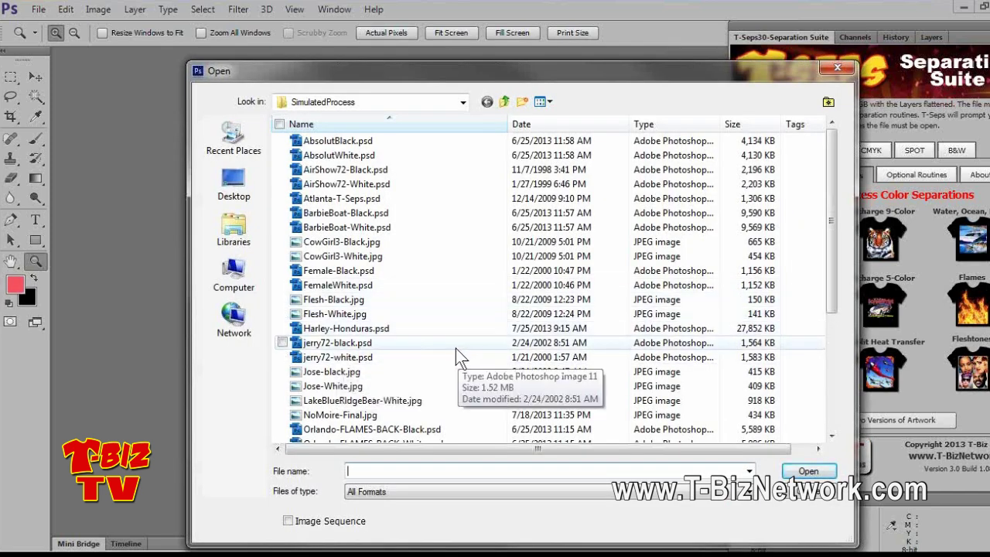
Step: Choose T-SepsEagle-FLAT.psd as the second artwork file too, and complete the separation routine
drag(830, 277, 829, 402)
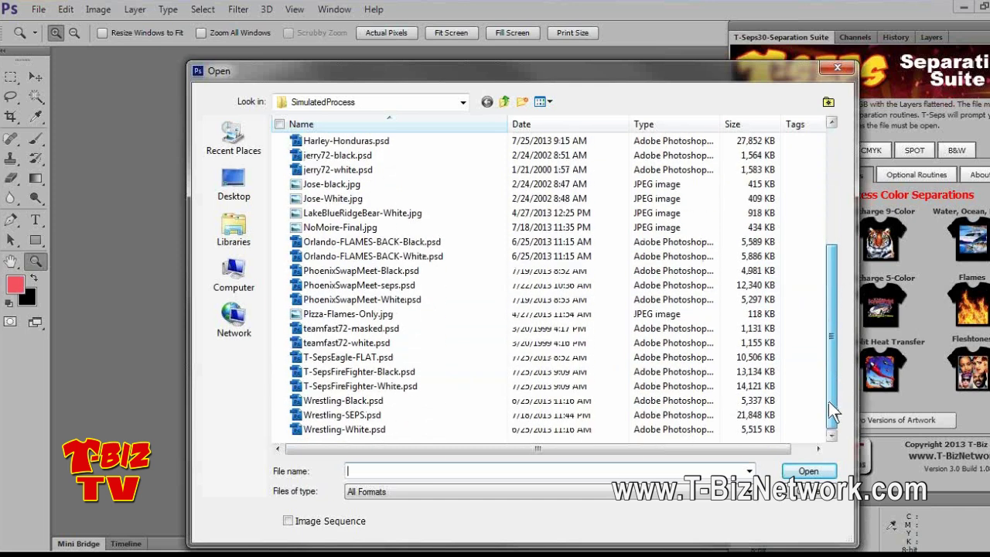
double_click(338, 367)
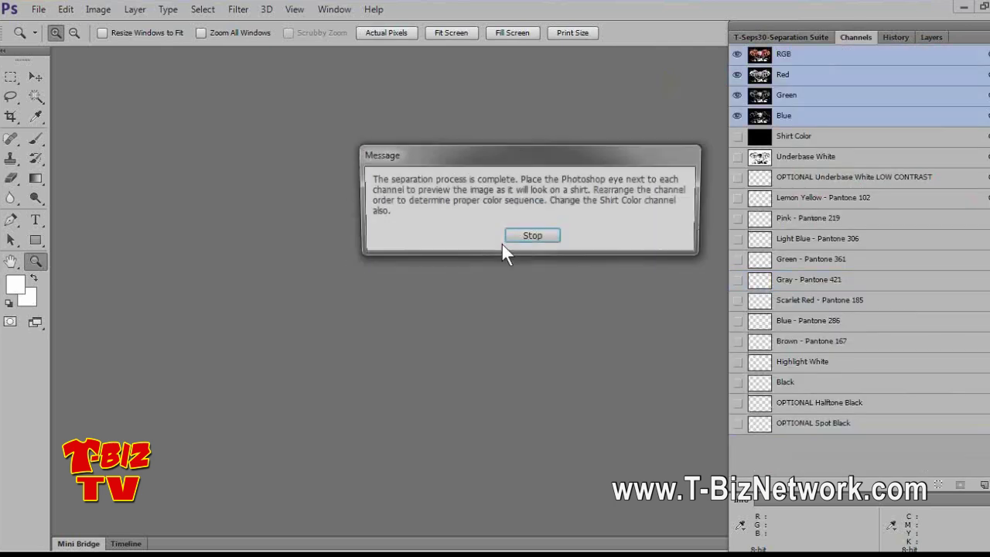
click(536, 234)
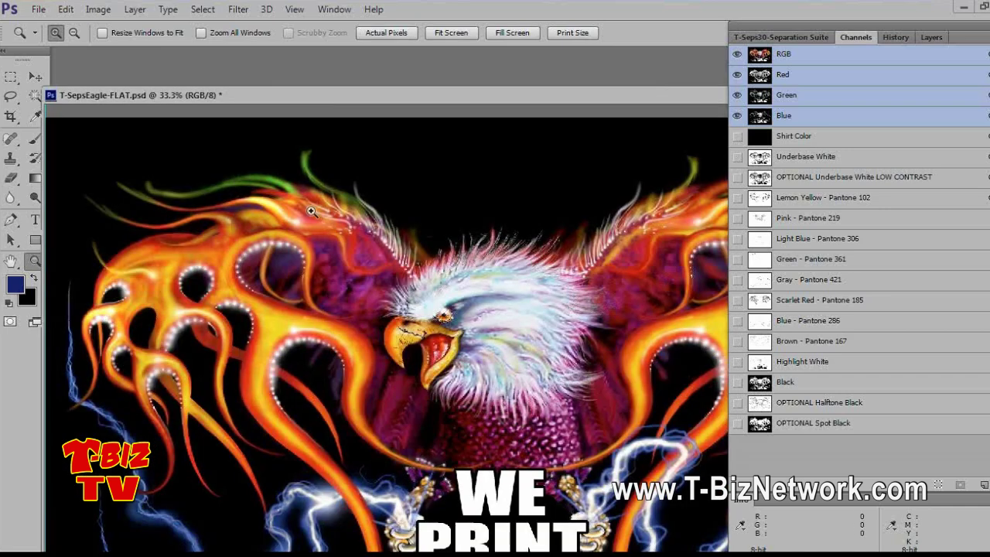
Step: Reduce the eagle artwork's view to 25% and reposition its document window beside the channel list
alt+click(356, 285)
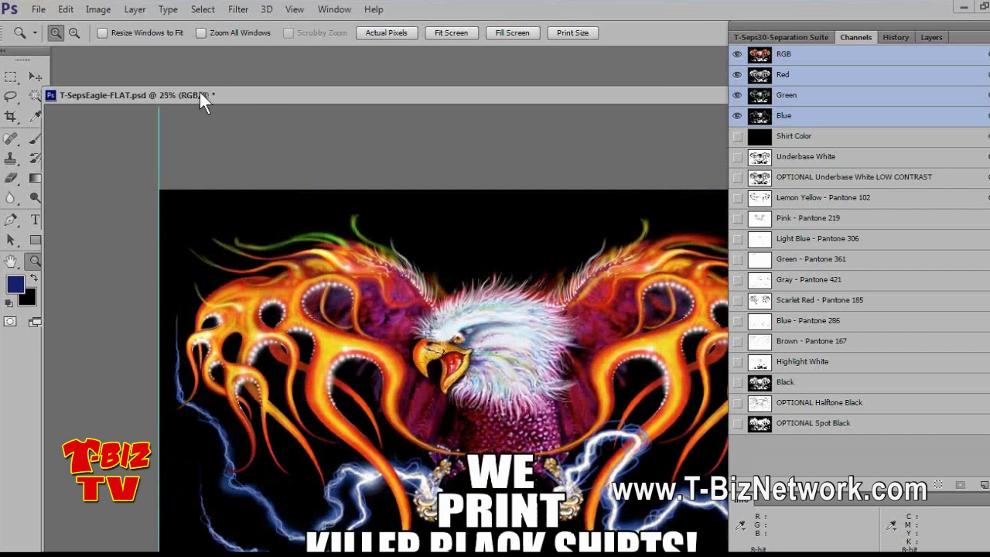
drag(292, 99, 519, 99)
drag(512, 92, 382, 71)
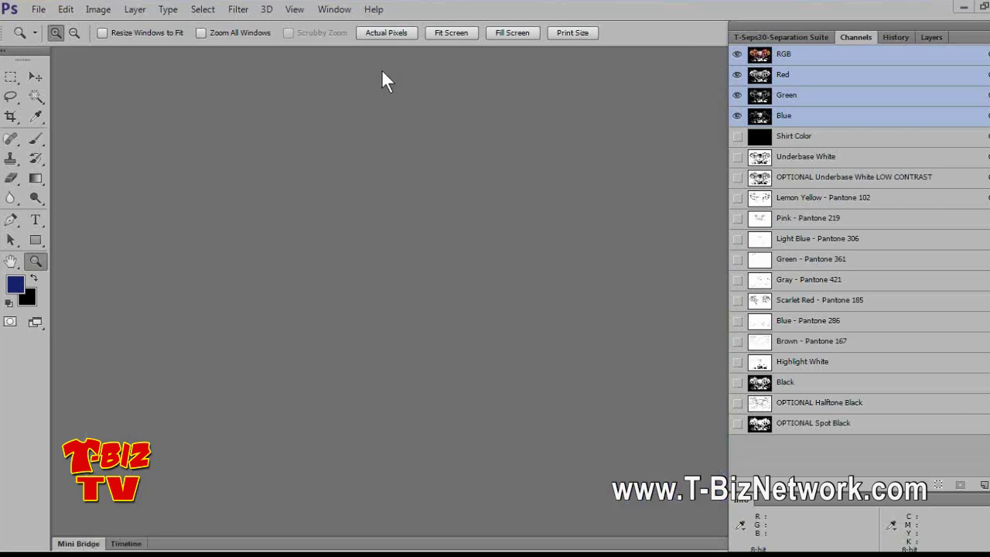
Step: Show the Shirt Color channel and preview the Underbase White channel over it
click(737, 136)
click(737, 137)
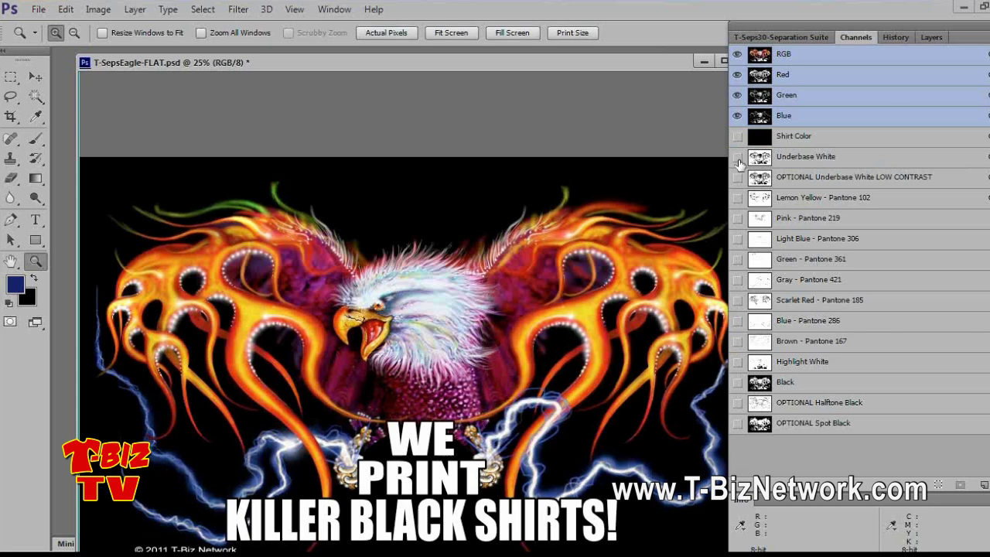
click(736, 137)
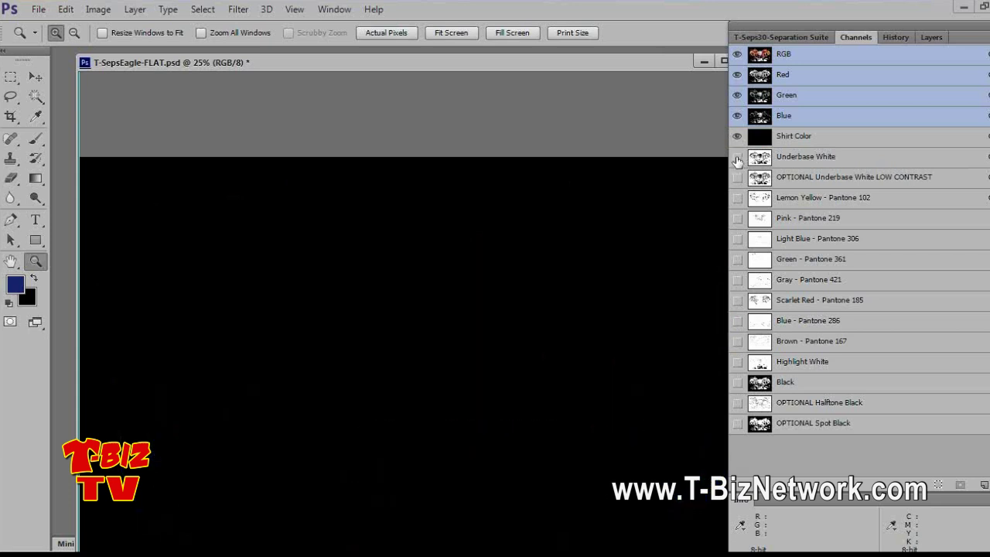
click(738, 158)
click(737, 158)
Step: Compare the OPTIONAL Underbase White LOW CONTRAST channel with the standard Underbase White, leaving the standard one displayed
click(737, 178)
click(737, 178)
click(737, 178)
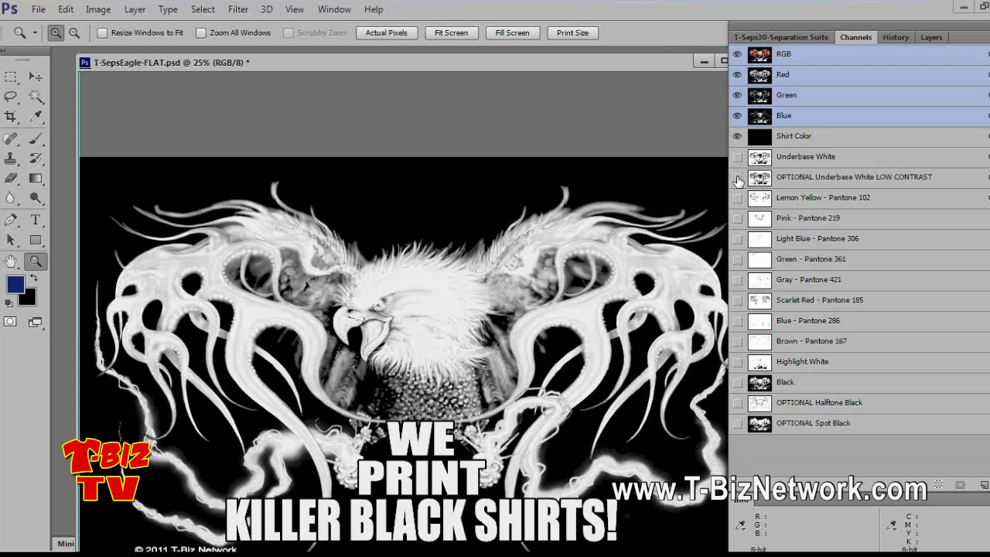
click(738, 178)
click(738, 178)
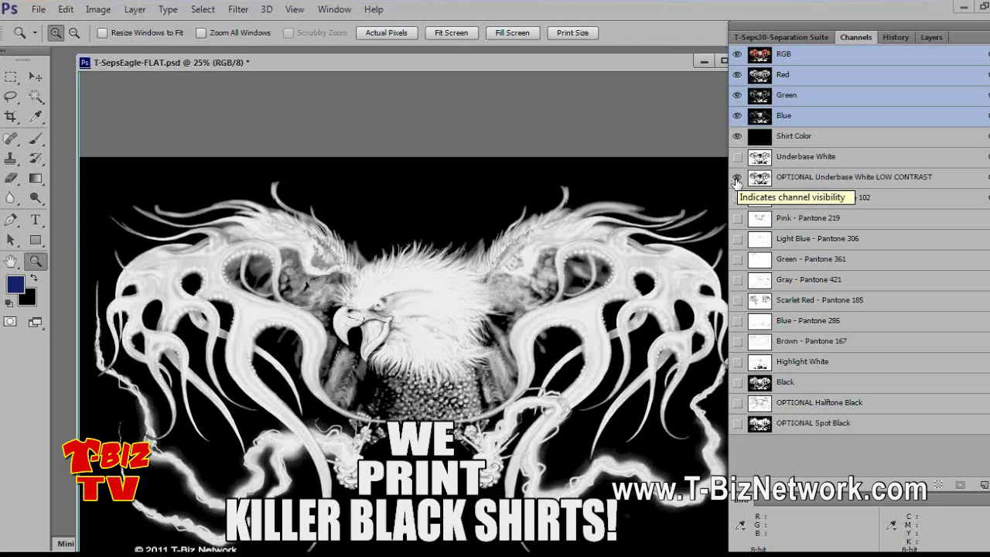
click(738, 178)
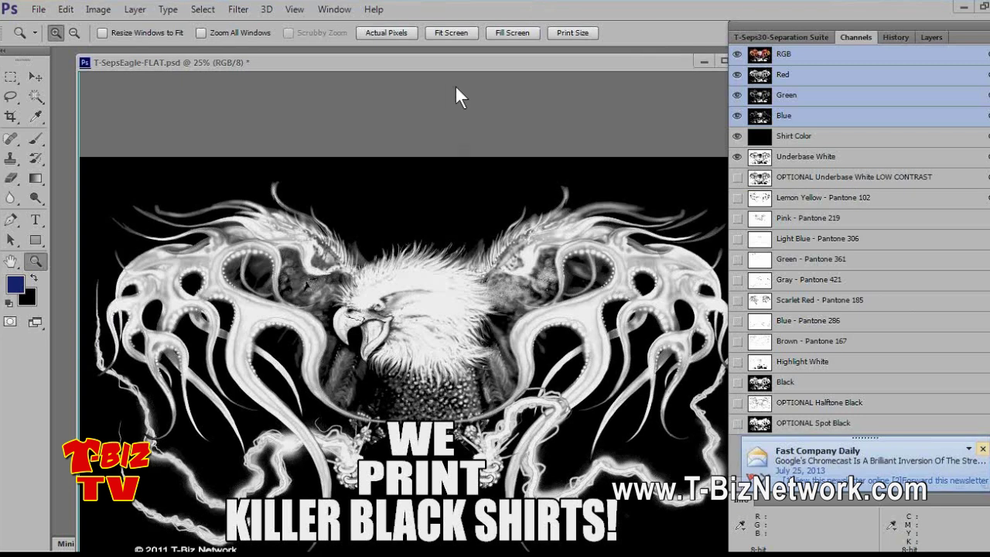
Step: Show the color channels in print order from Lemon Yellow - Pantone 102 through Highlight White, and fit the artwork on screen
click(738, 199)
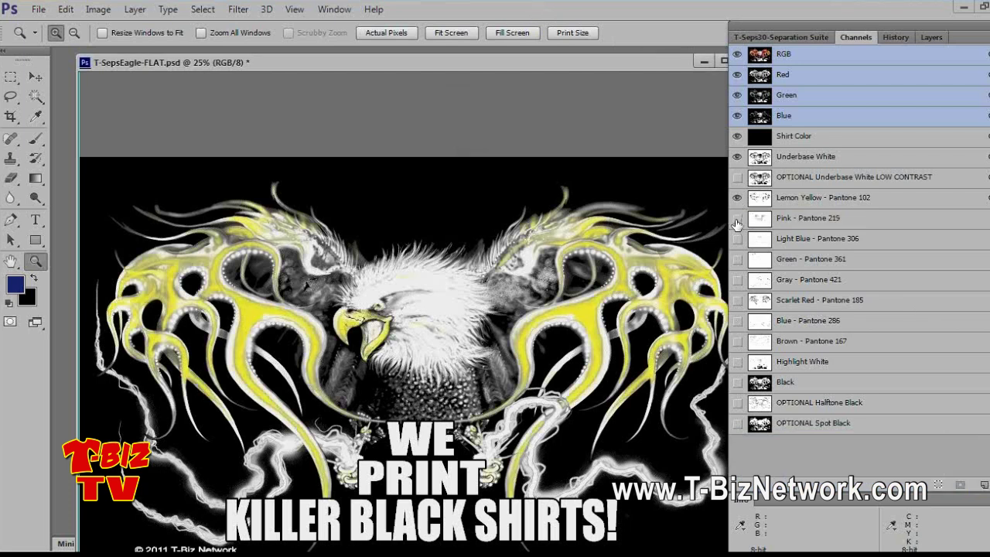
click(737, 218)
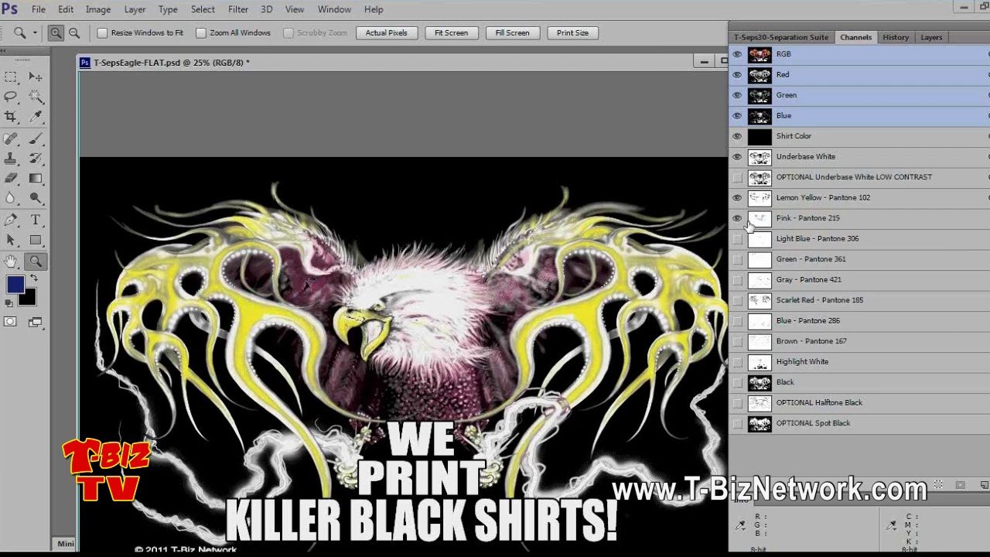
click(738, 239)
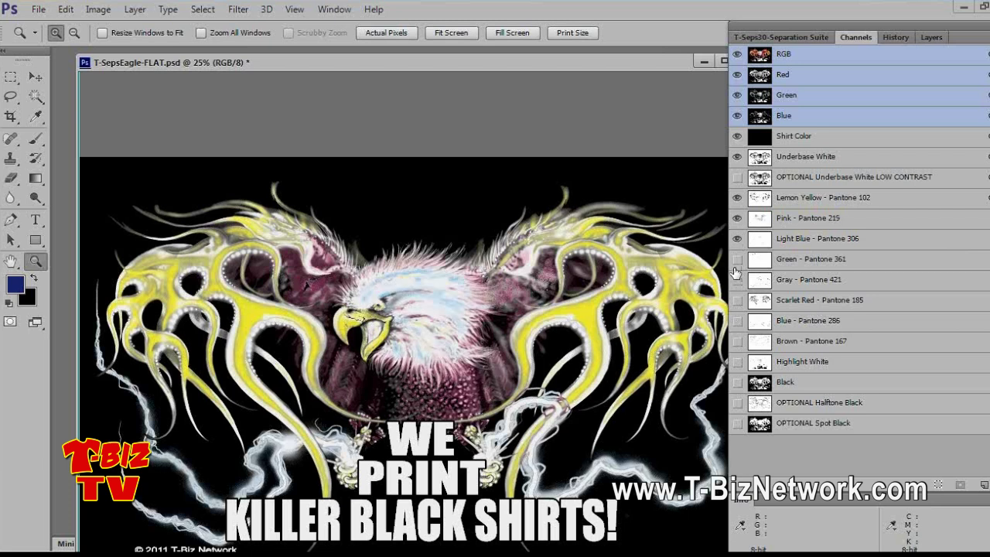
click(738, 260)
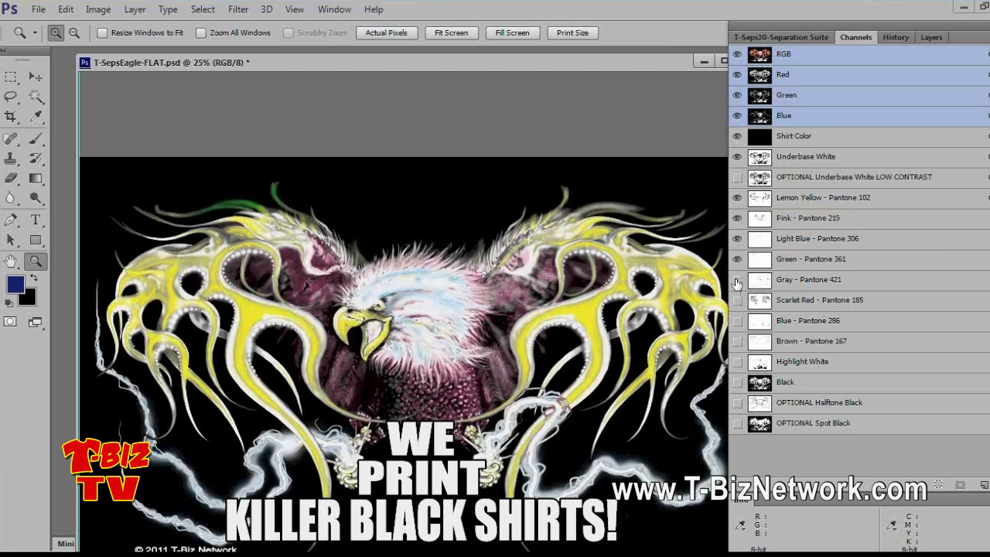
click(738, 280)
click(738, 300)
click(738, 321)
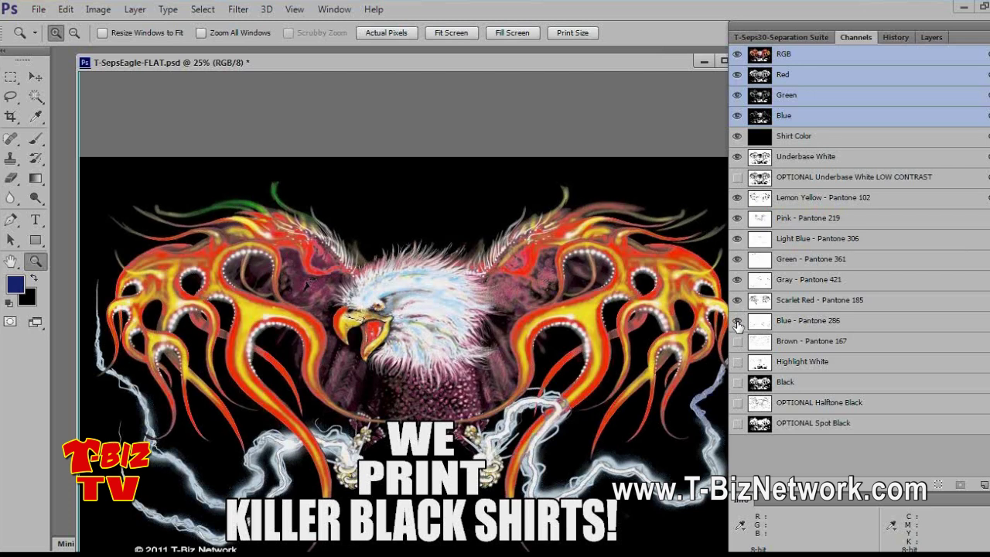
click(738, 341)
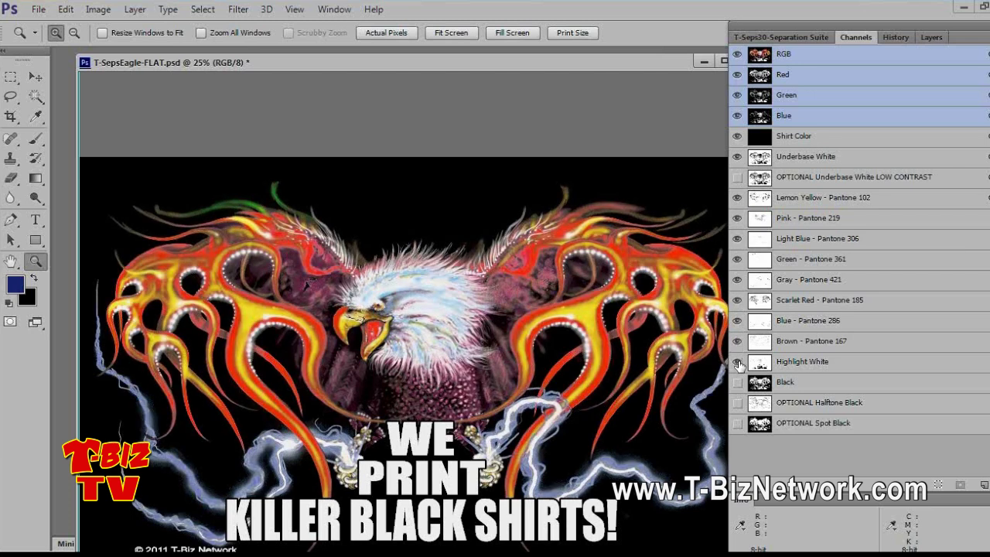
click(738, 362)
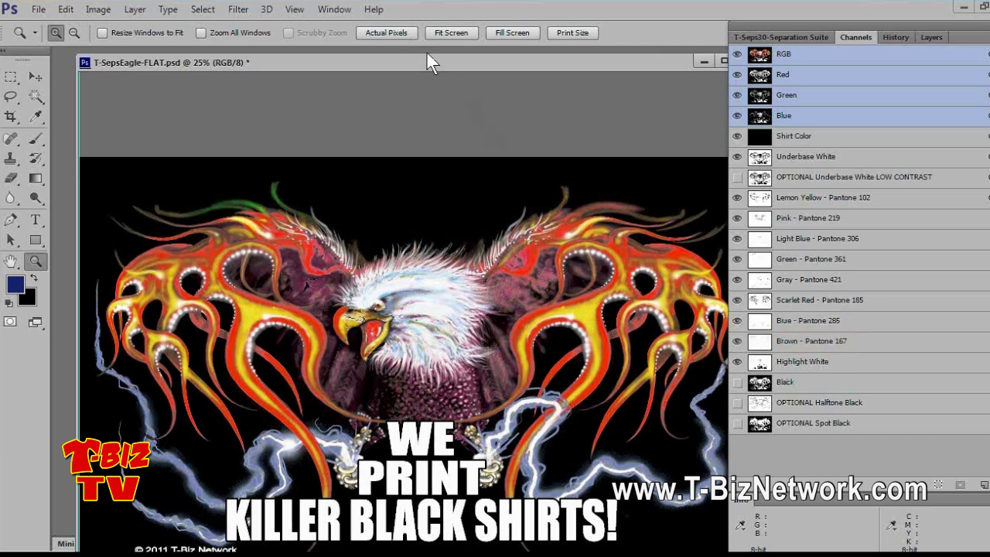
key(ctrl+0)
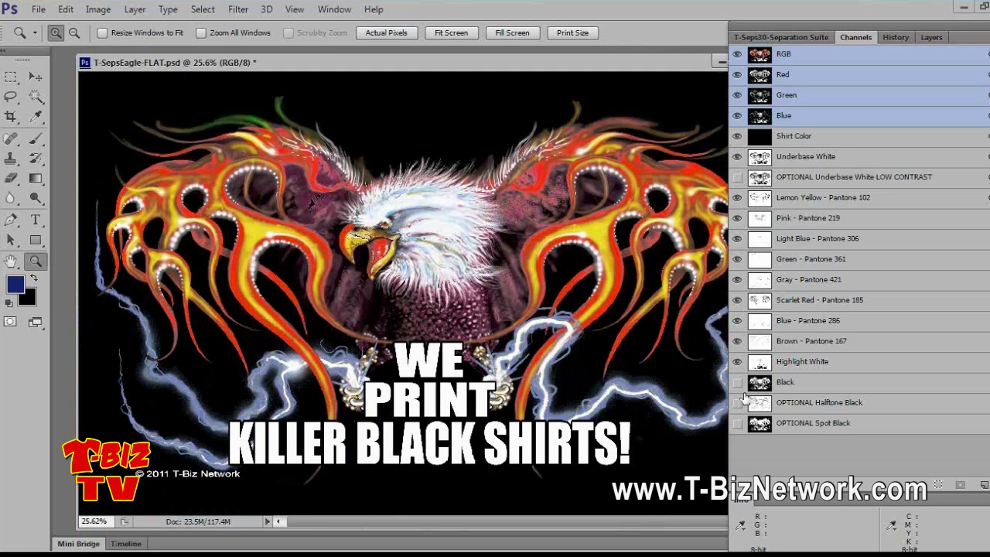
Step: Inspect the Black channel alone, and view the low contrast underbase over the shirt color
click(762, 383)
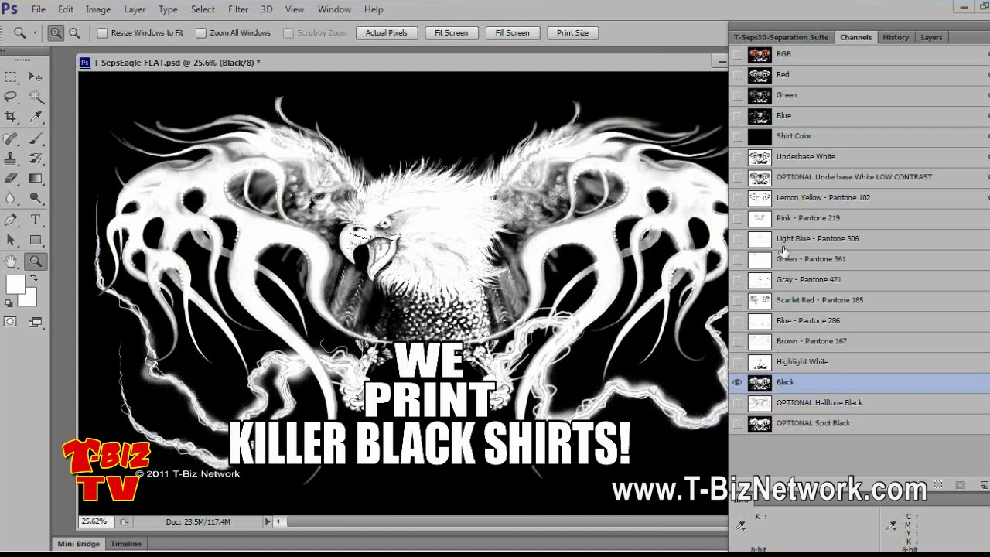
click(764, 158)
click(738, 136)
click(738, 177)
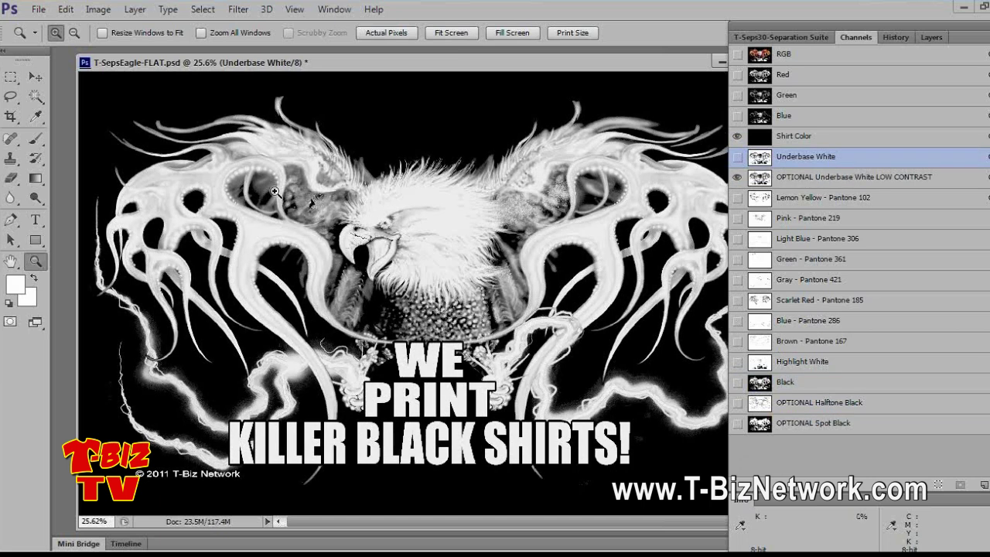
Step: Select the OPTIONAL Halftone Black channel for use and delete the OPTIONAL Spot Black channel
click(754, 404)
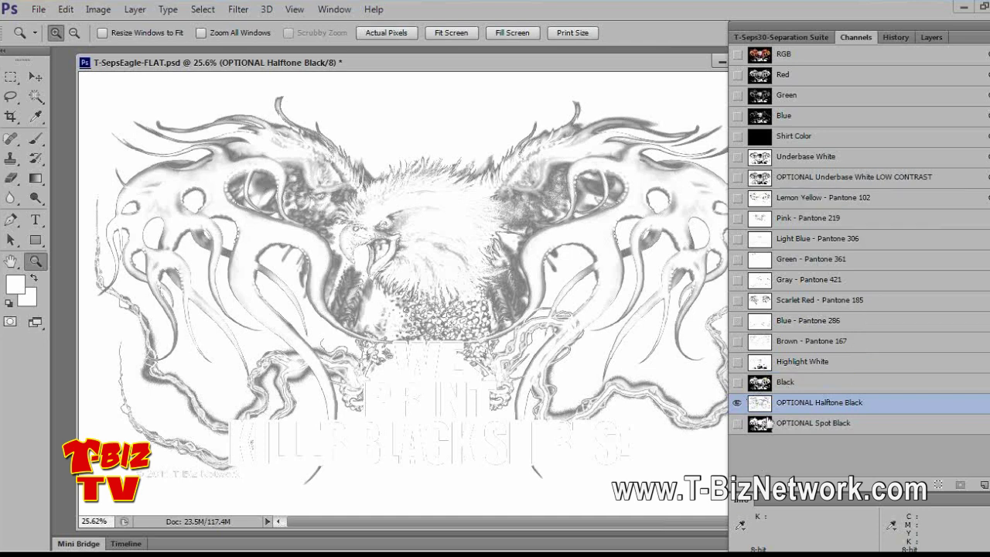
drag(812, 423, 984, 484)
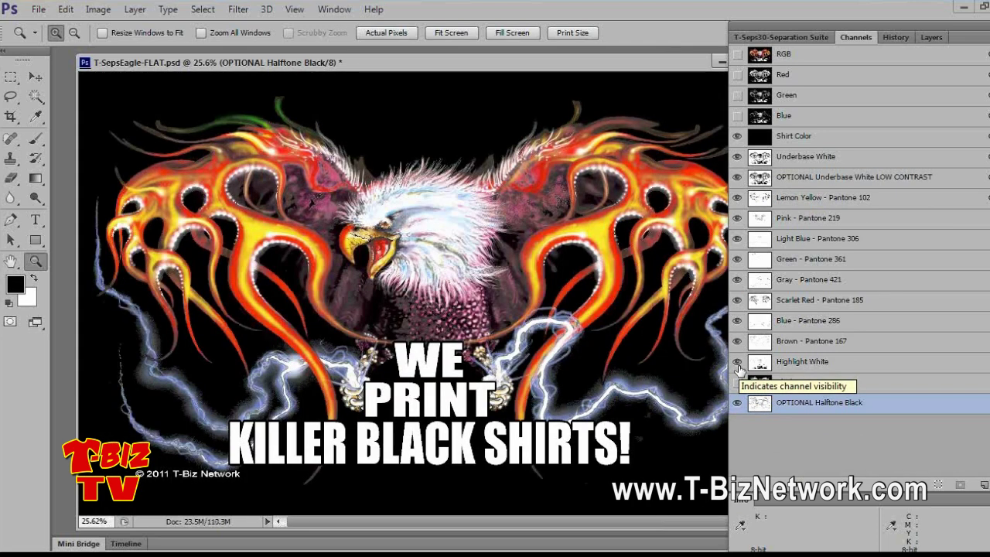
Step: Bring up the Additional Color Separation Options page of the T-Seps optional routines for simulated process and review its combining and knockout tools
click(774, 37)
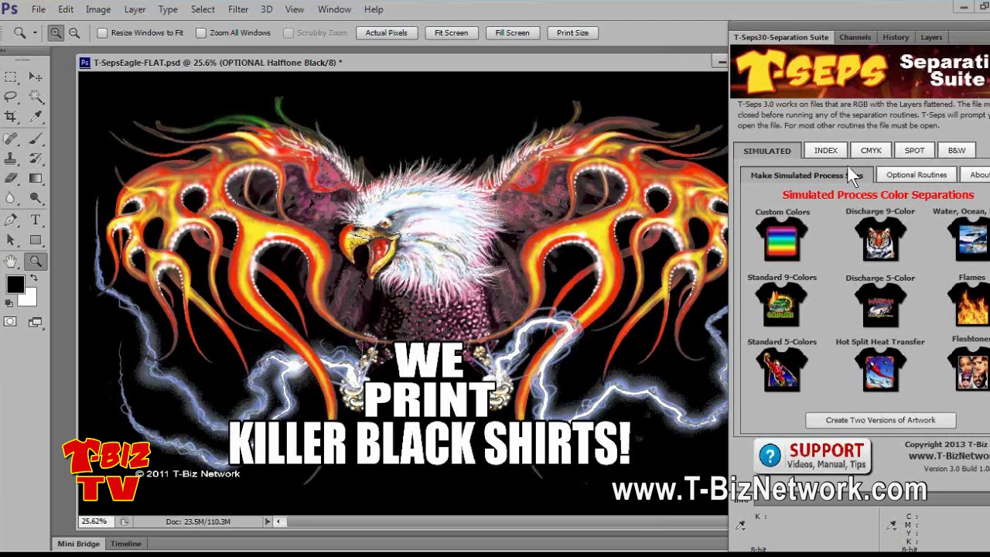
click(908, 170)
click(896, 199)
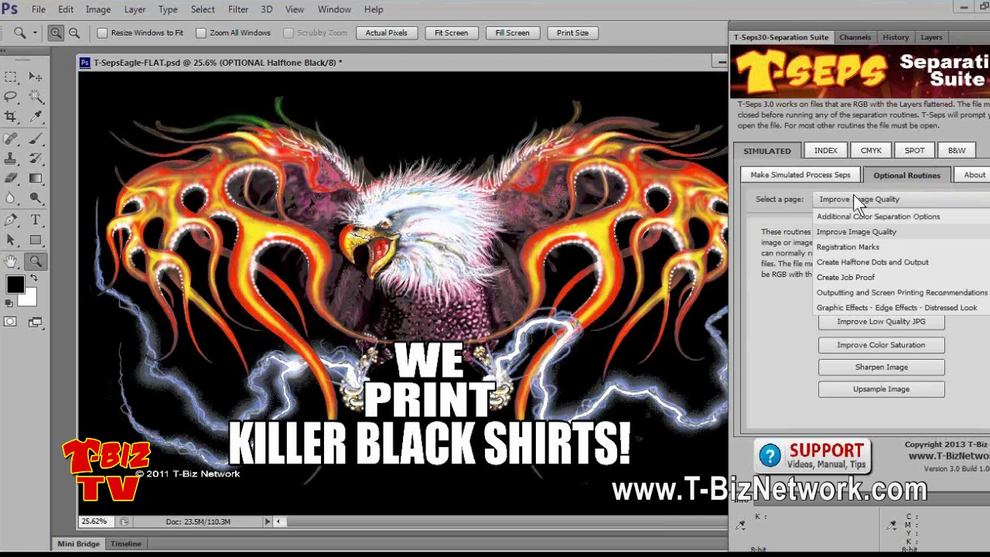
click(855, 217)
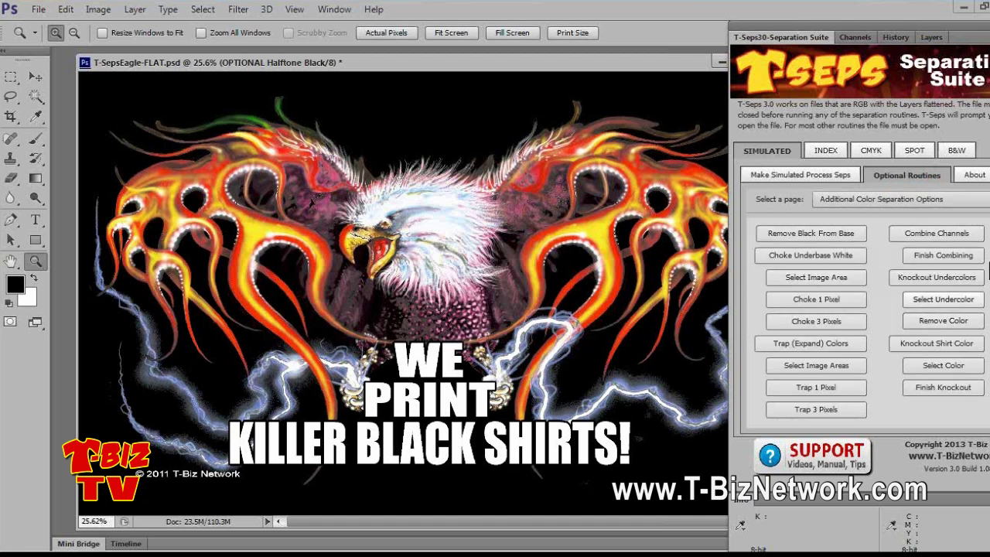
click(949, 238)
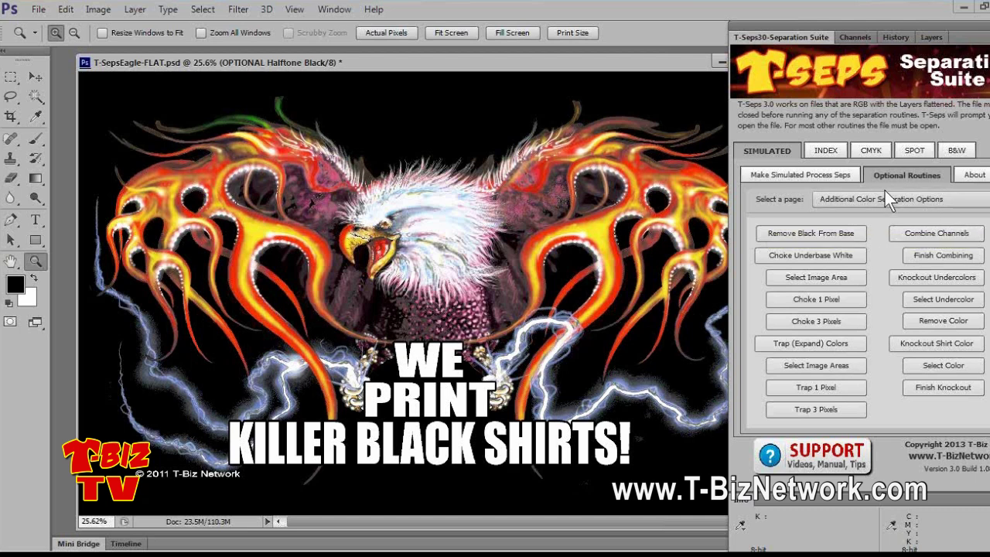
Step: Switch the Pink - Pantone 219 channel off and on repeatedly to examine its contribution to the composite
click(738, 219)
click(738, 220)
click(738, 220)
click(739, 220)
click(738, 220)
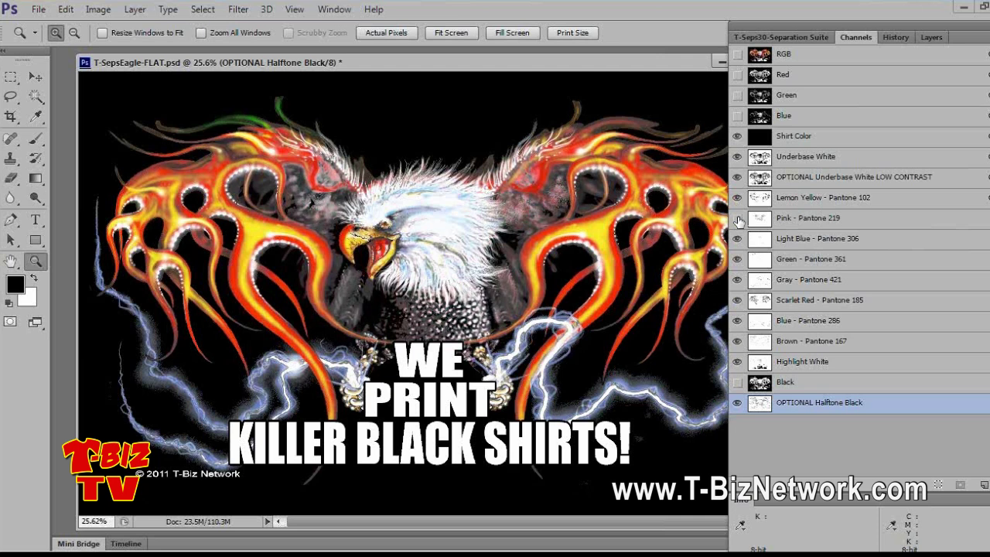
click(738, 219)
click(738, 219)
click(738, 219)
click(738, 219)
click(738, 219)
Step: Try a spot color with hue 316 (e407a8) for the Pink - Pantone 219 channel, and cancel the change
double_click(760, 220)
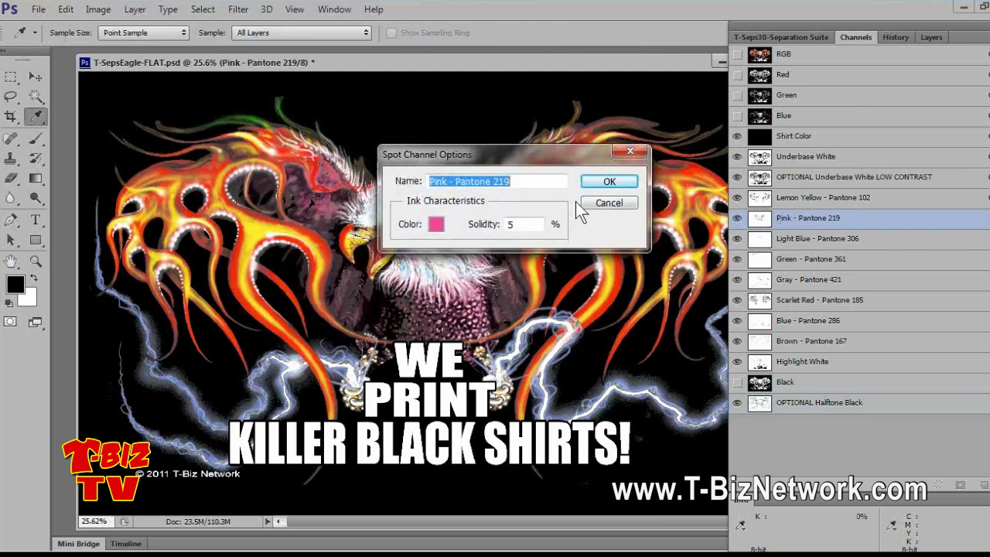
drag(551, 152, 633, 92)
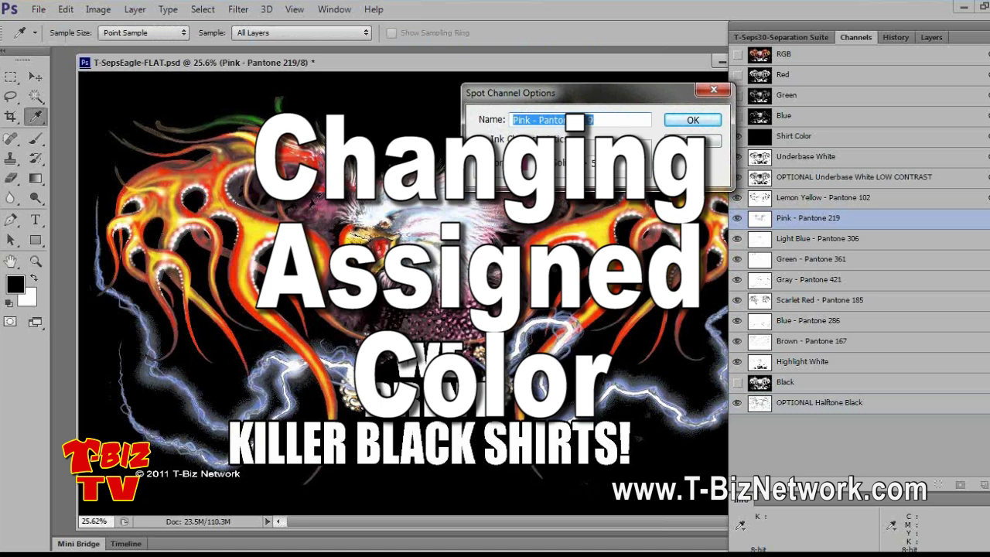
click(528, 164)
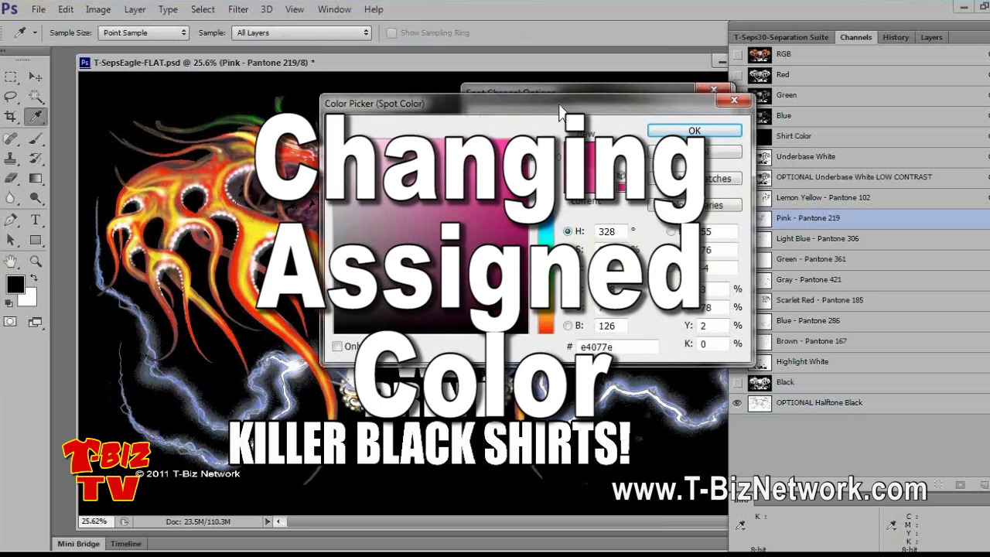
drag(575, 108, 800, 199)
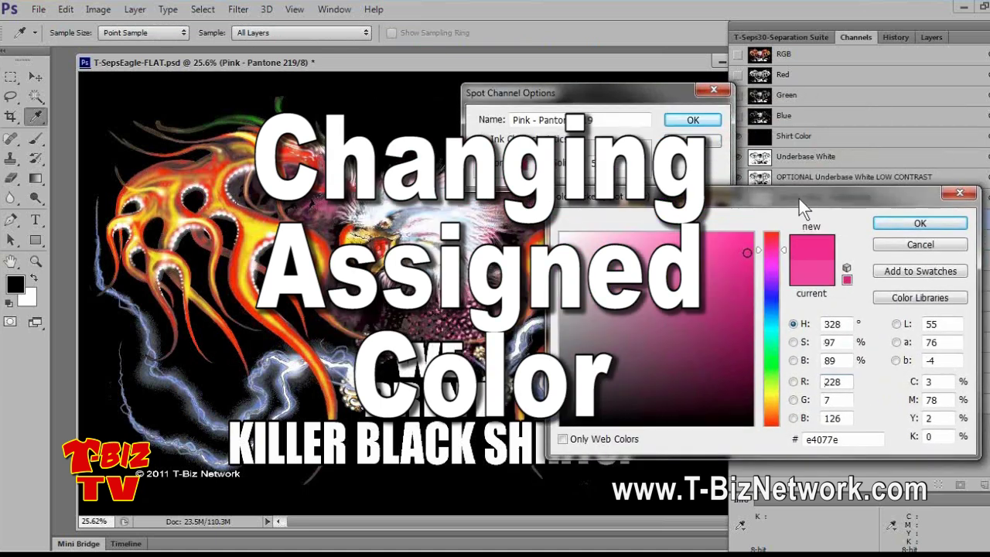
mouse_move(770, 264)
mouse_down()
mouse_move(770, 280)
mouse_move(769, 240)
mouse_move(768, 255)
mouse_up()
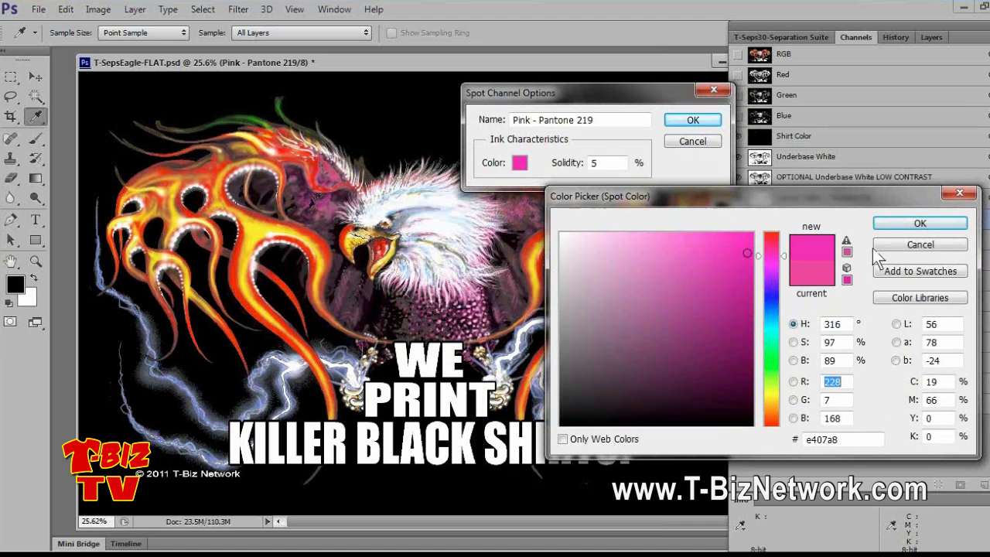
click(921, 246)
click(709, 139)
key(z)
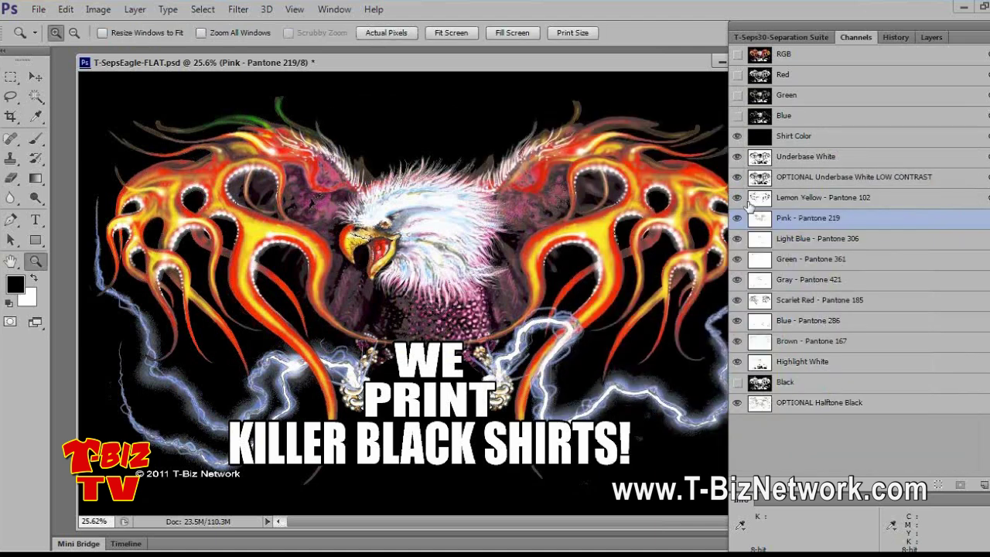
Step: Display only the Pink - Pantone 219 channel and shrink the document window around the artwork at 16.7% view
drag(737, 136, 735, 420)
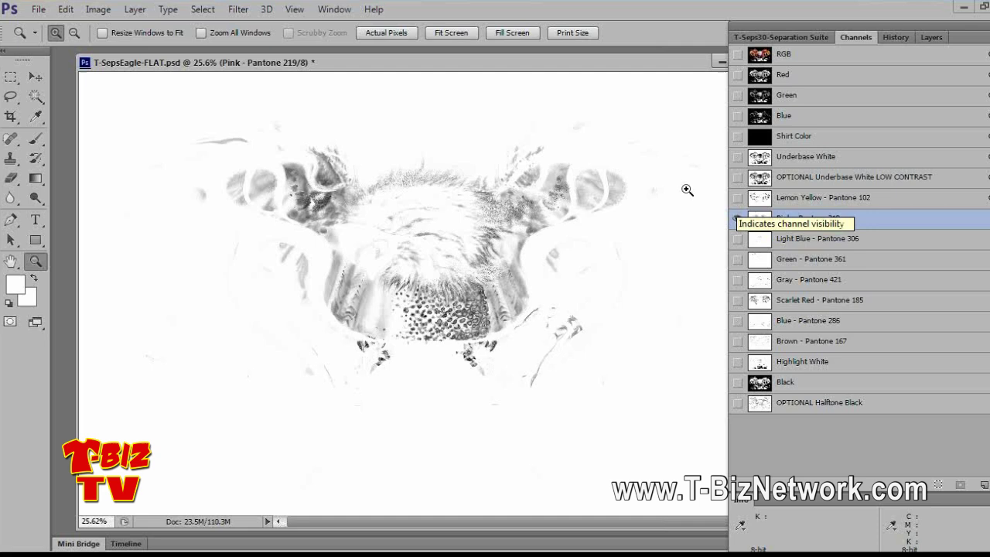
alt+click(454, 164)
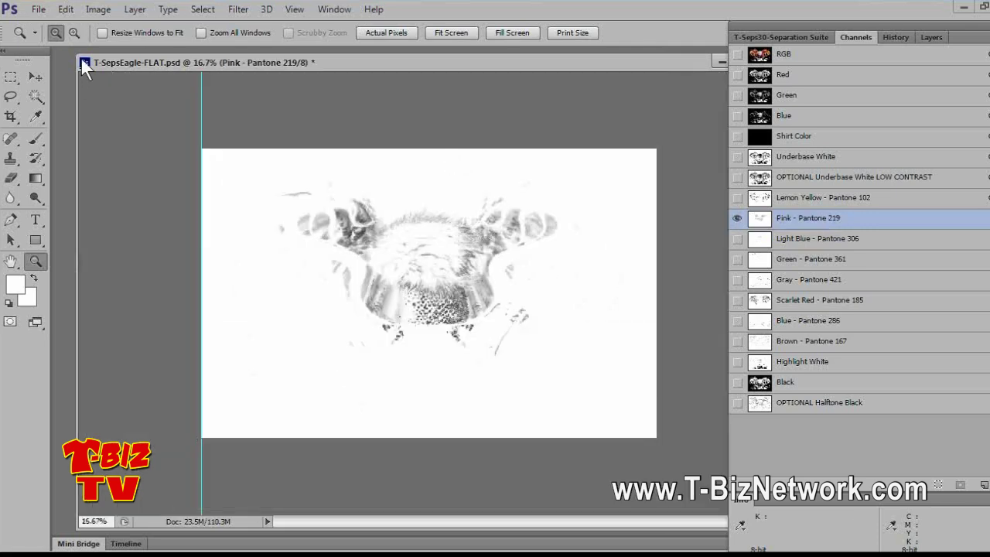
drag(71, 46, 307, 196)
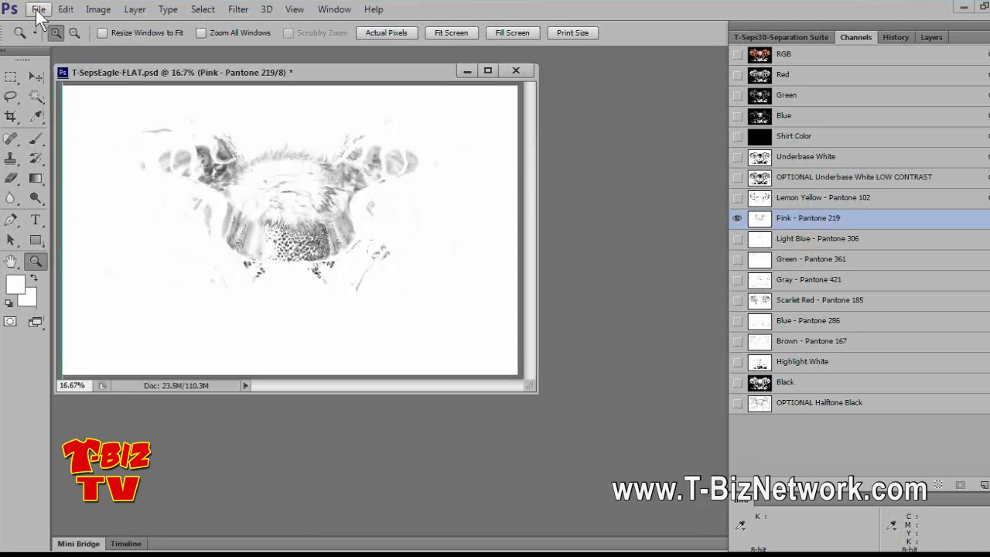
Step: Save the separated artwork under the new file name T-SepsEagle-SEPS.psd in the SimulatedProcess folder
click(35, 10)
click(79, 190)
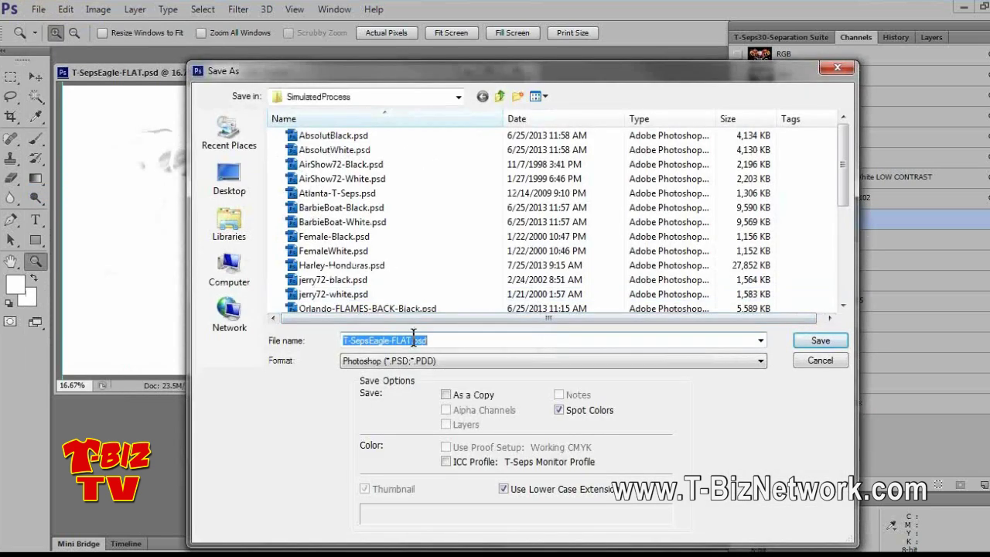
click(414, 341)
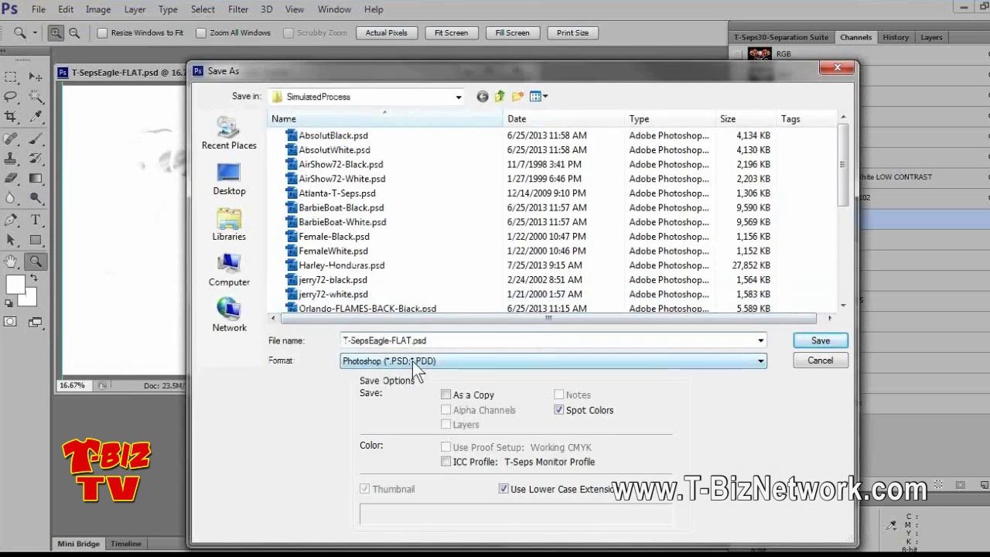
text(SEPS)
key(Return)
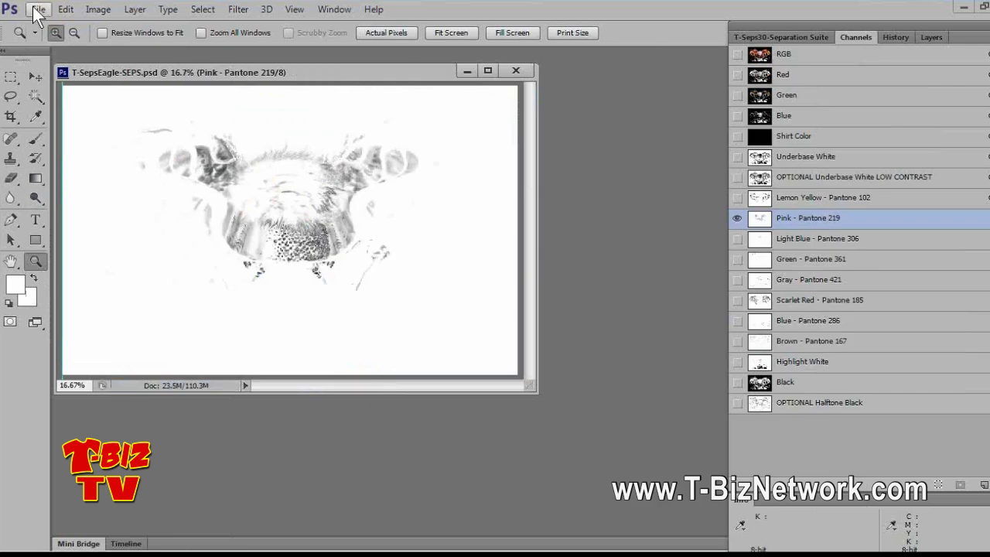
Step: Open the original artwork T-SepsEagle-FLAT.psd from the SimulatedProcess folder and view it at 16.7%
click(37, 10)
click(51, 40)
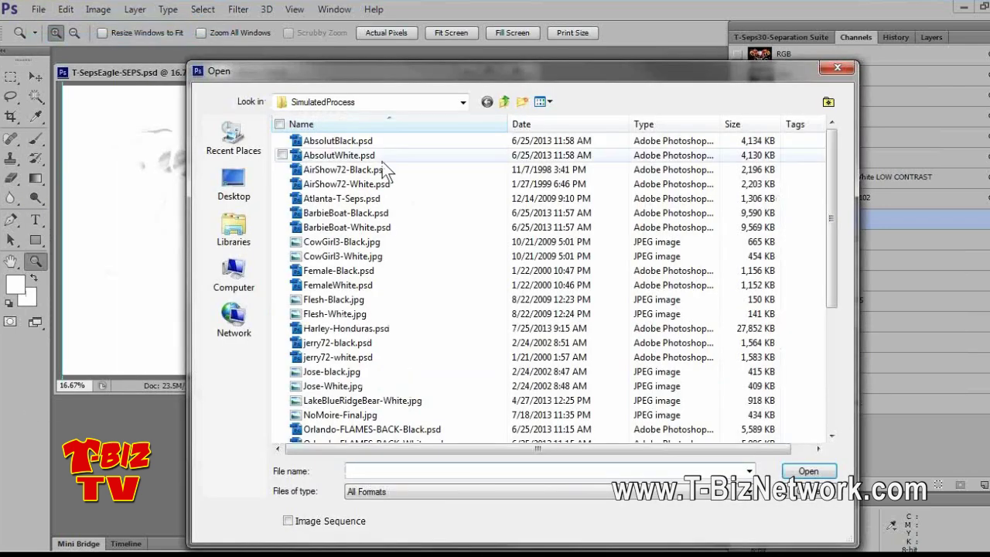
drag(833, 258, 837, 347)
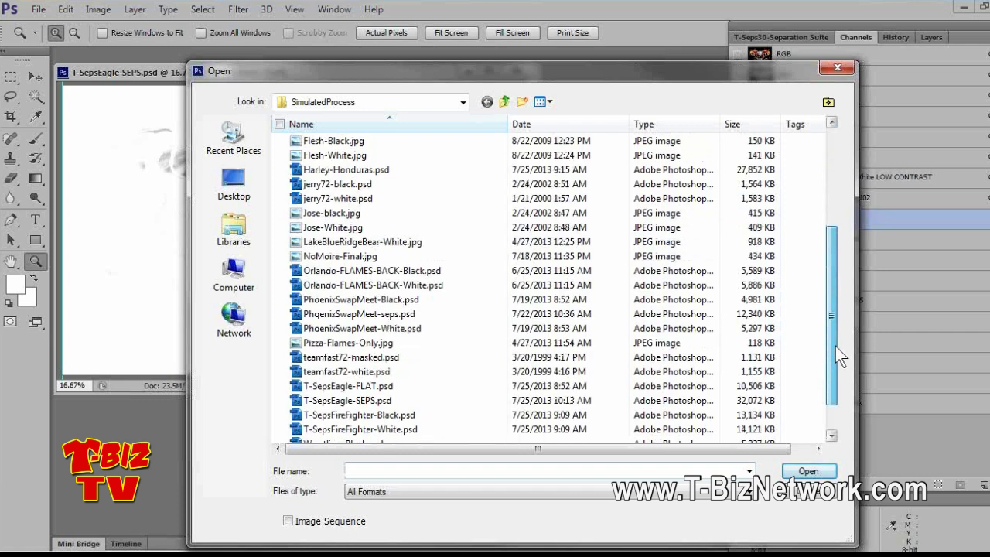
double_click(332, 386)
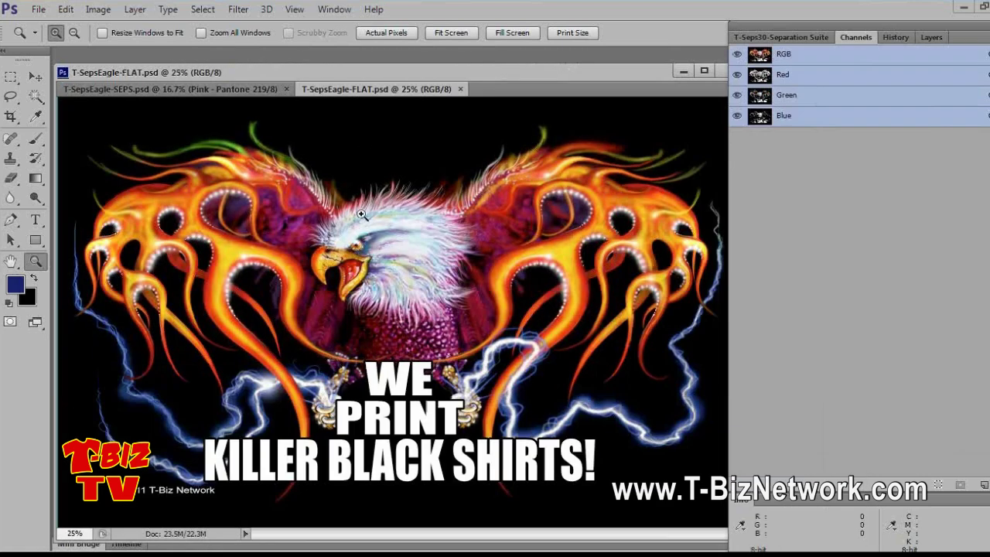
key(alt)
alt+click(383, 272)
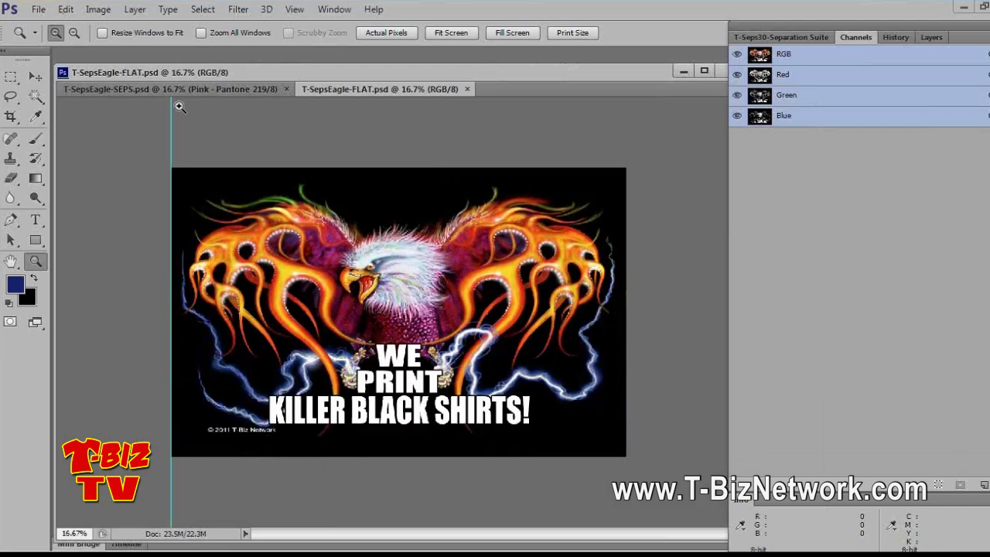
Step: Float the T-SepsEagle-FLAT.psd window, shrink the separation's window around its artwork, and arrange both so the original shows beside it
drag(366, 98, 374, 169)
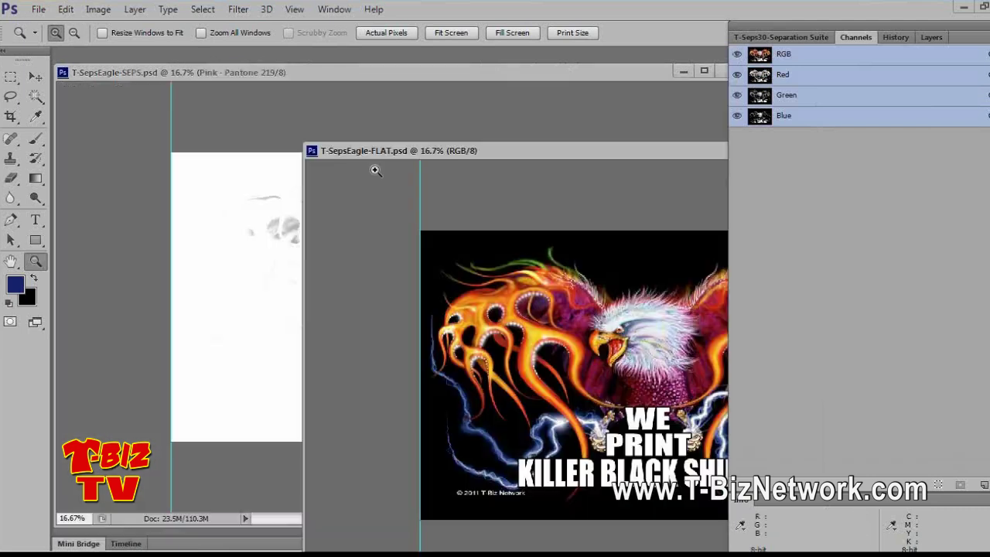
drag(309, 153, 452, 305)
drag(504, 269, 497, 320)
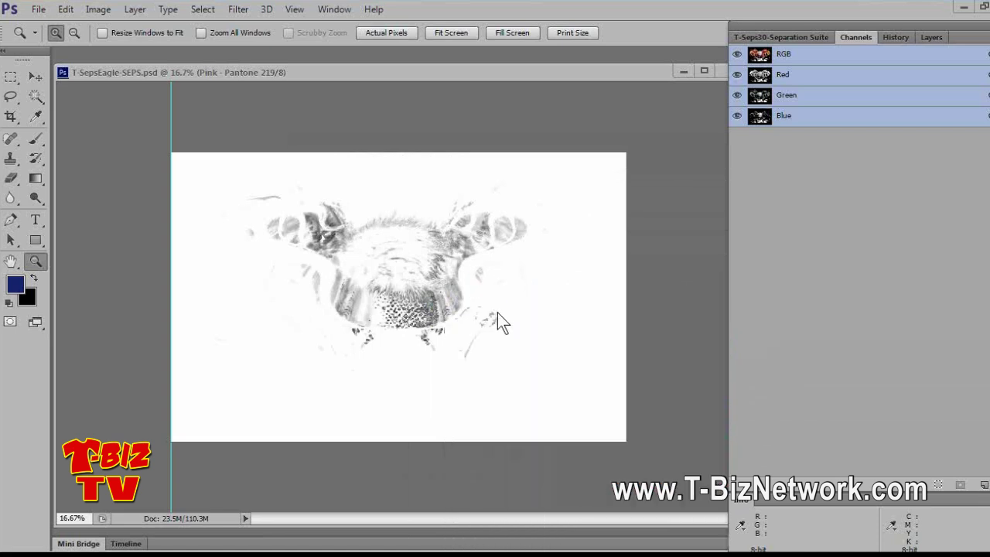
click(594, 72)
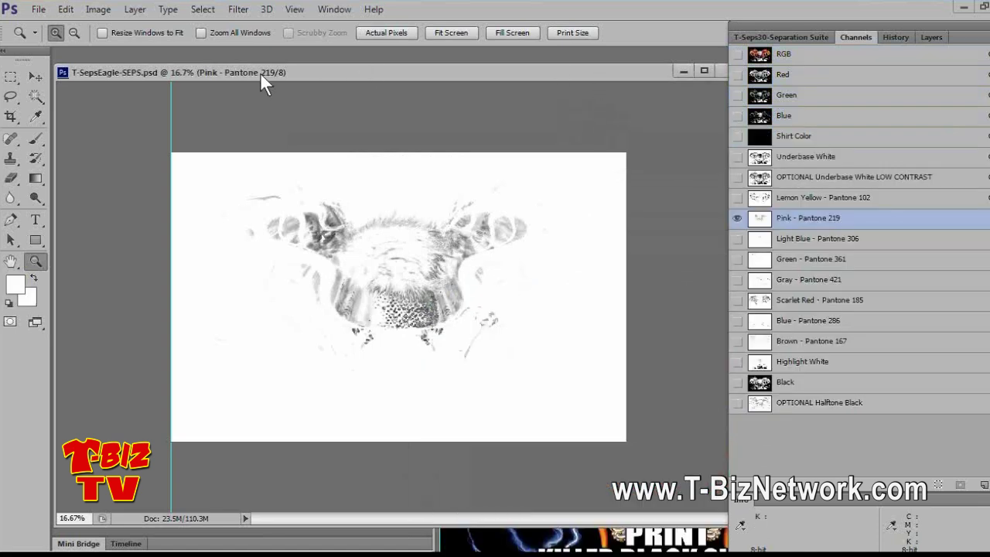
drag(55, 66, 271, 195)
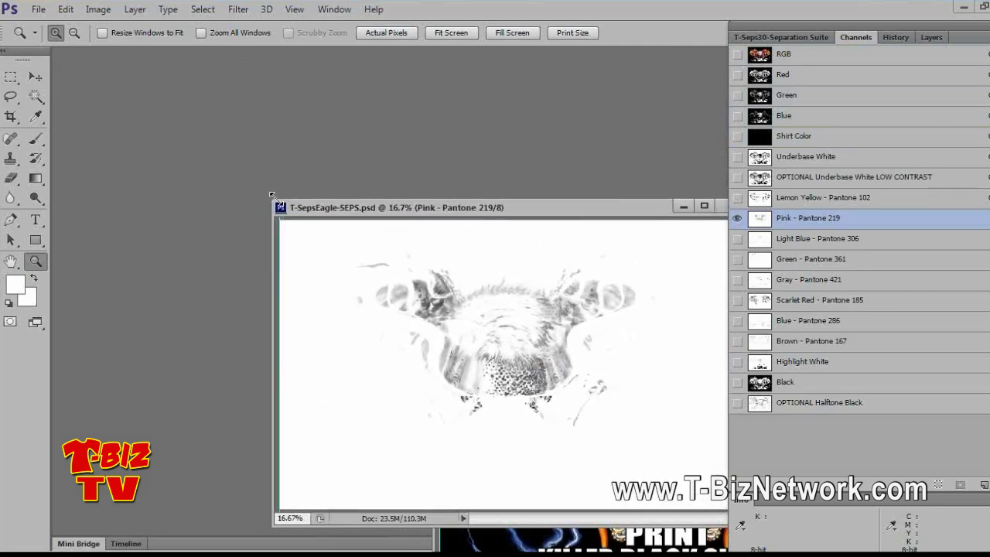
drag(524, 205, 330, 77)
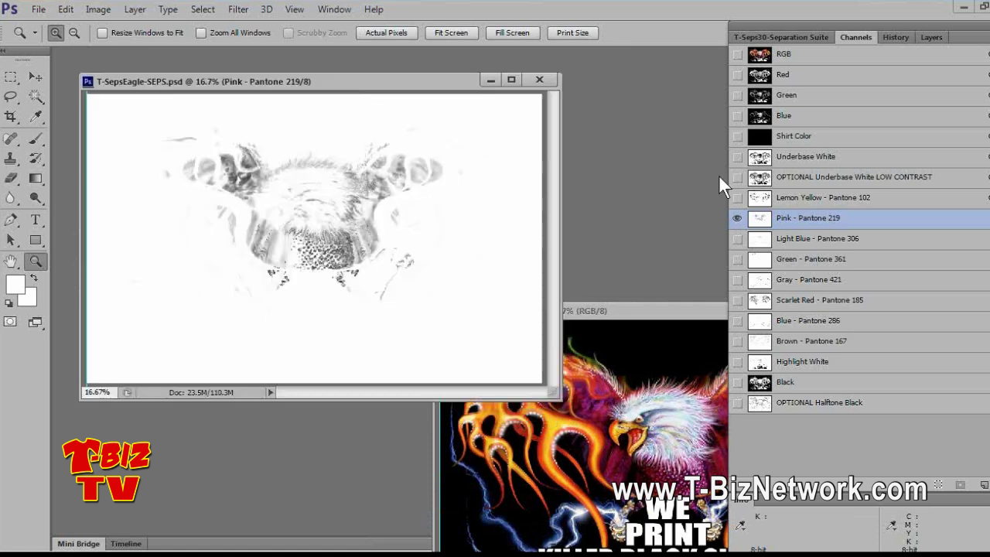
Step: Set the Pink - Pantone 219 channel's spot color and name to PANTONE 219 C from the PANTONE solid coated library
double_click(767, 220)
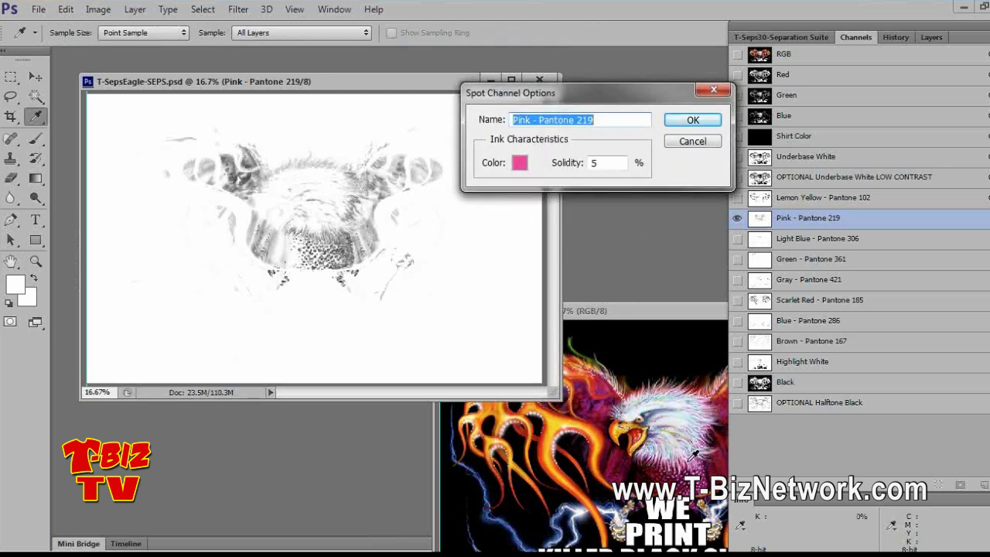
click(519, 162)
click(751, 279)
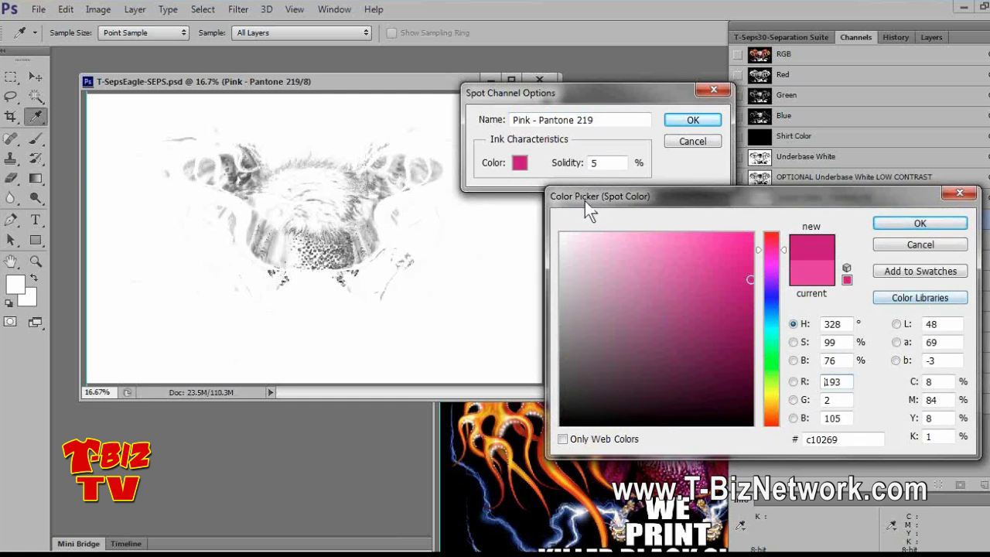
click(926, 296)
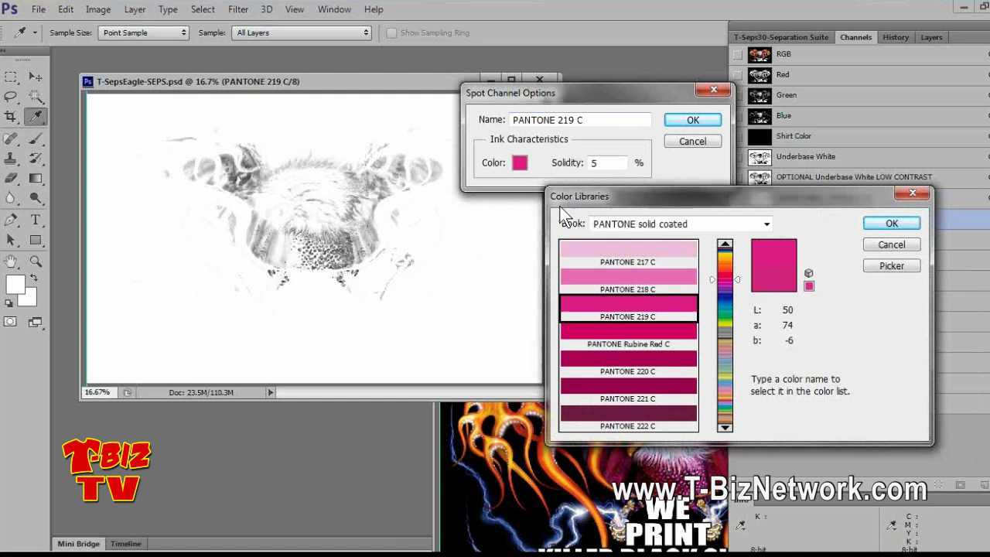
click(662, 329)
click(661, 308)
click(892, 223)
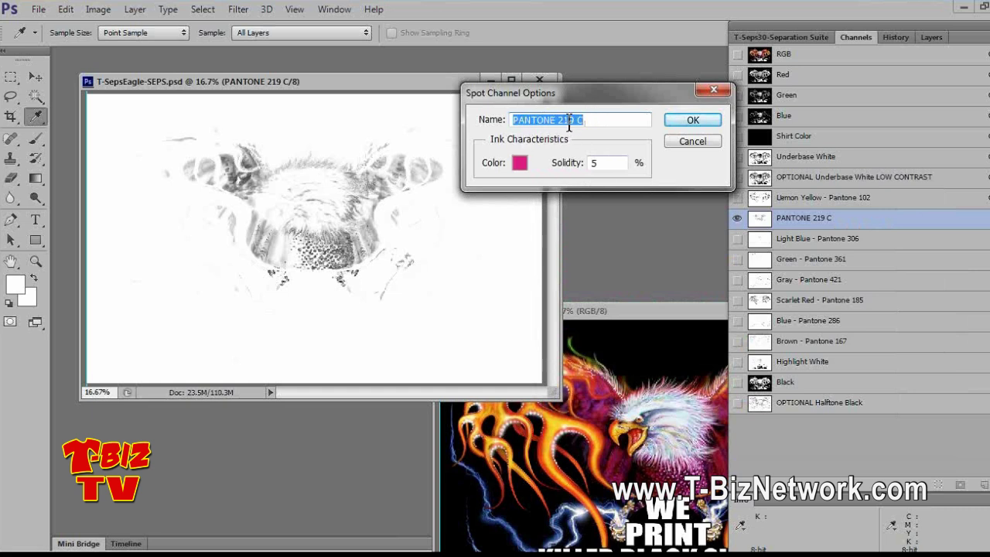
click(692, 123)
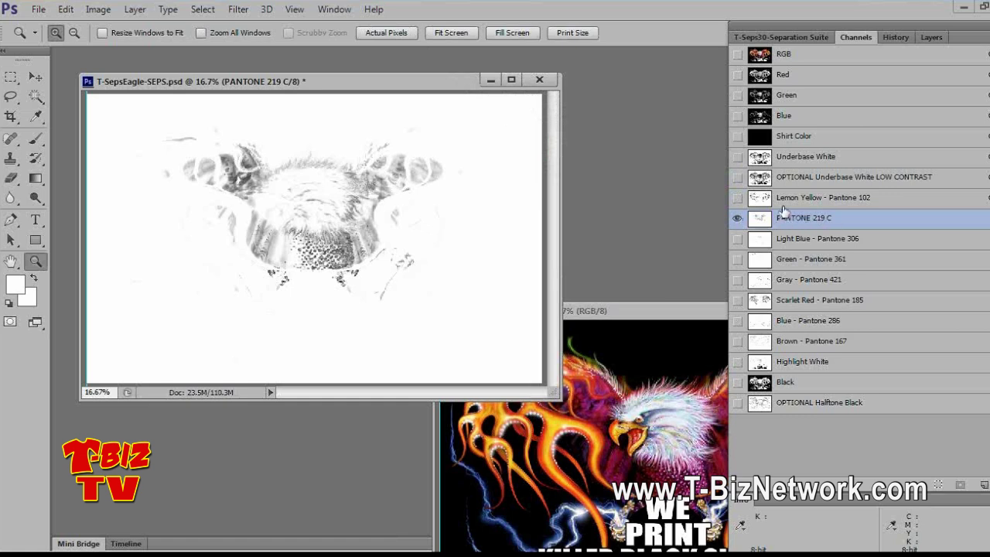
Step: Sample yellow efd002 from the flames in the flat artwork as the spot color for the Lemon Yellow - Pantone 102 channel
click(755, 200)
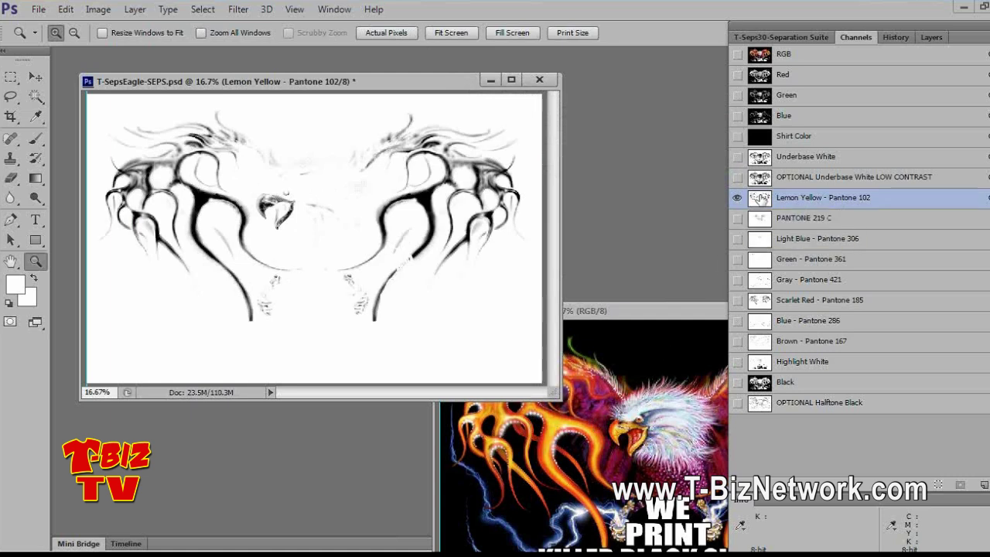
double_click(760, 200)
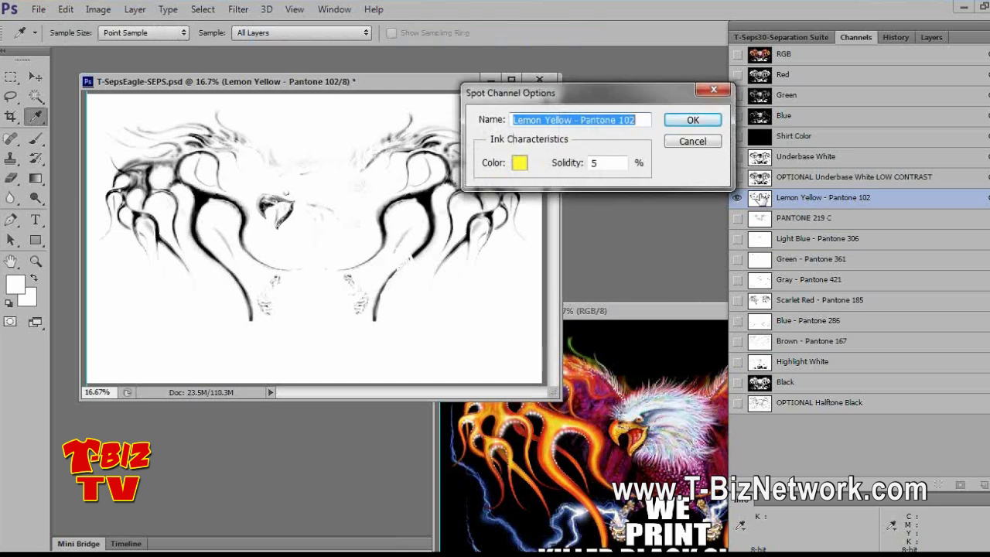
click(519, 163)
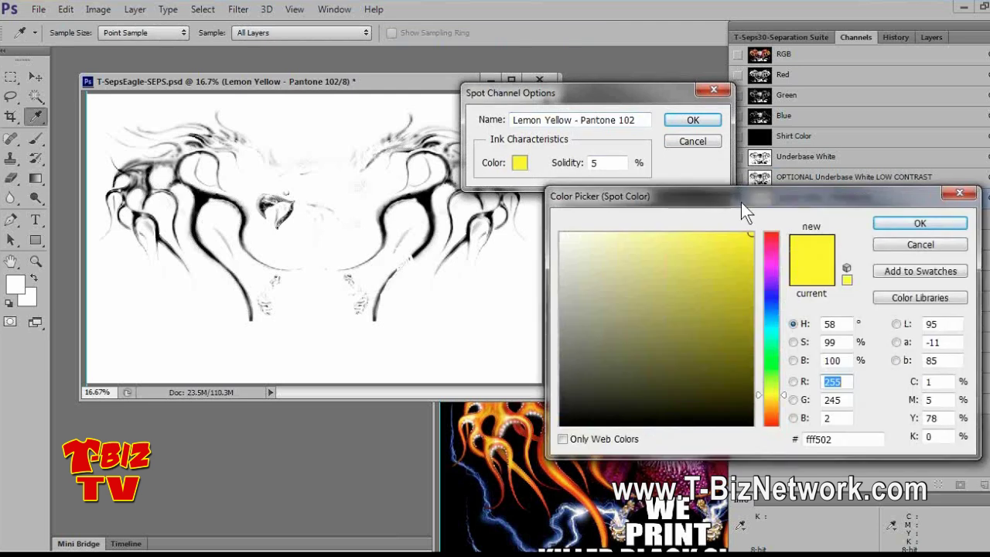
drag(744, 199, 758, 103)
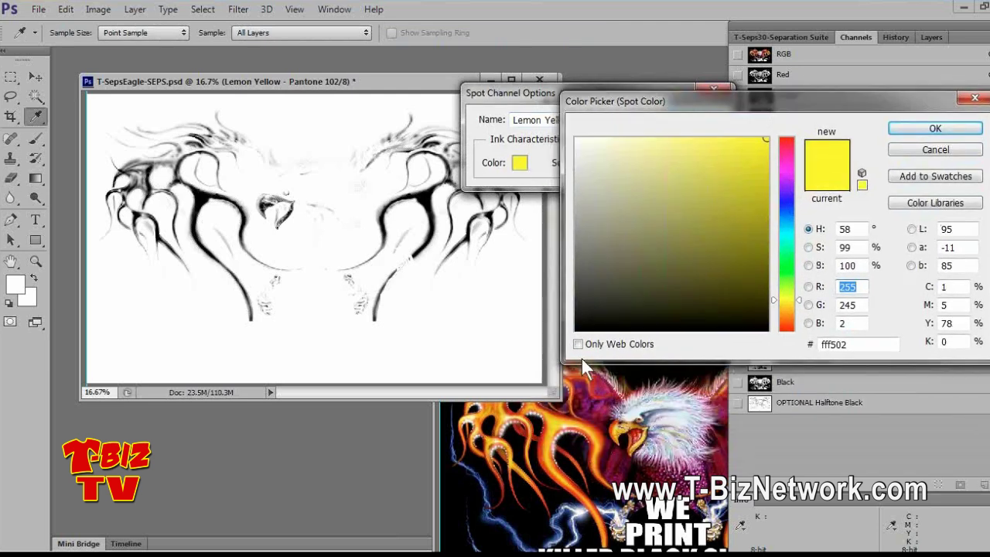
click(559, 427)
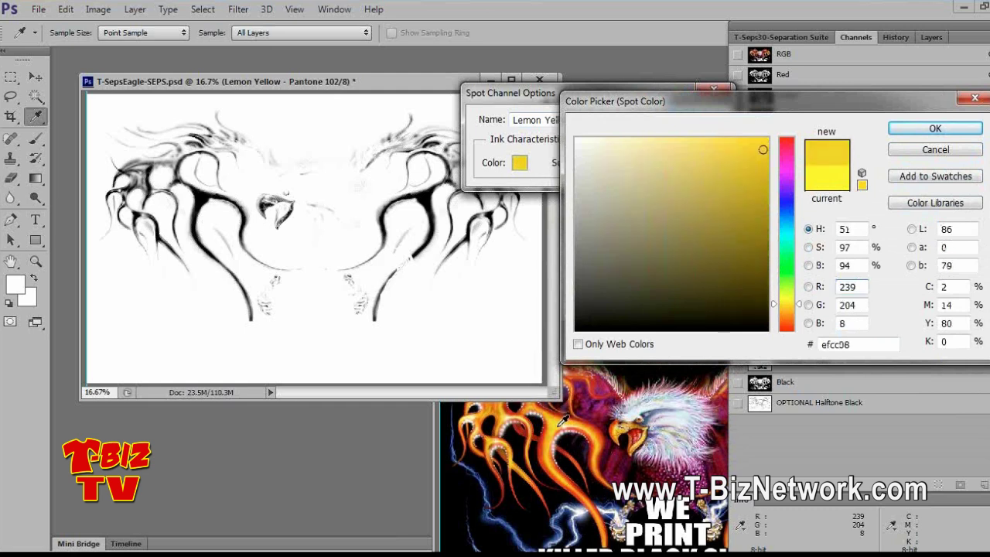
click(559, 424)
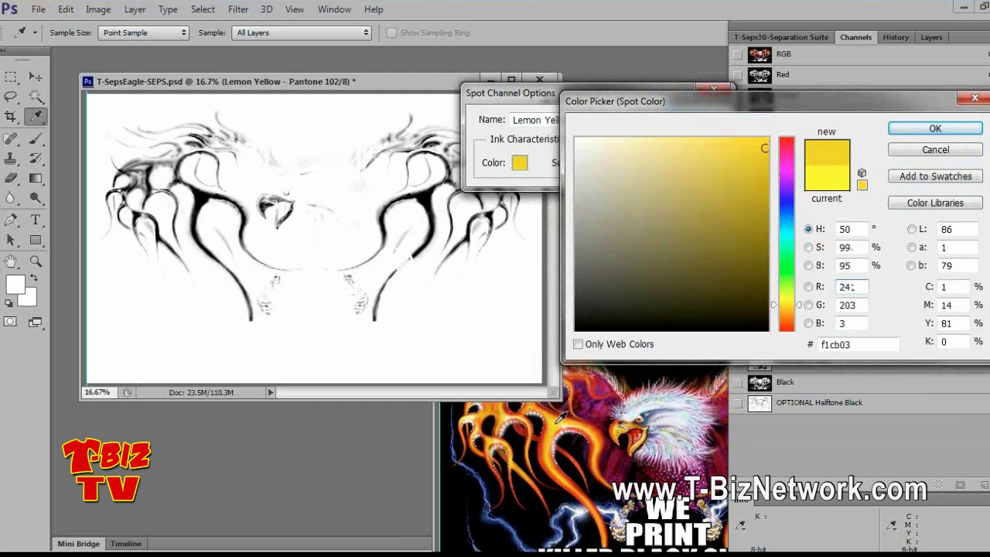
click(542, 413)
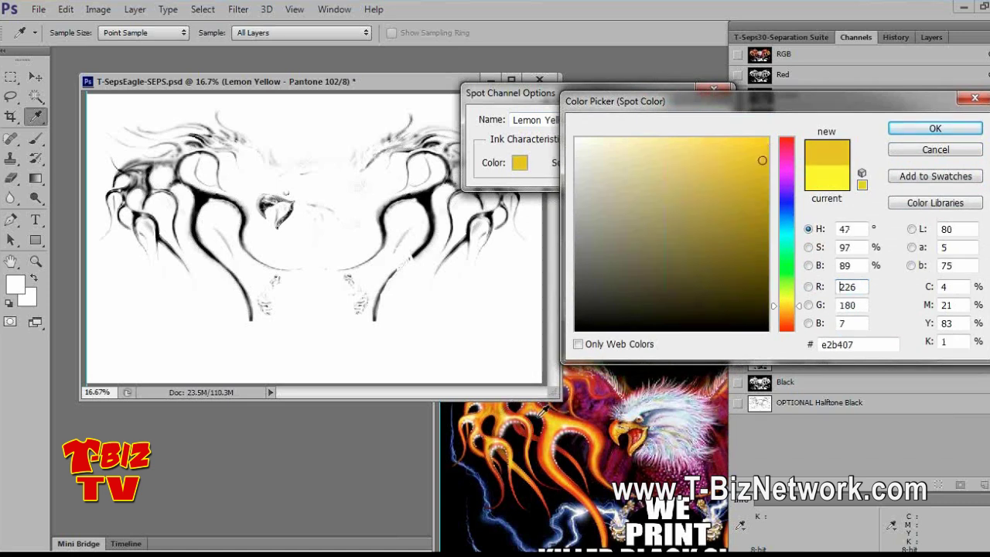
click(554, 422)
click(556, 420)
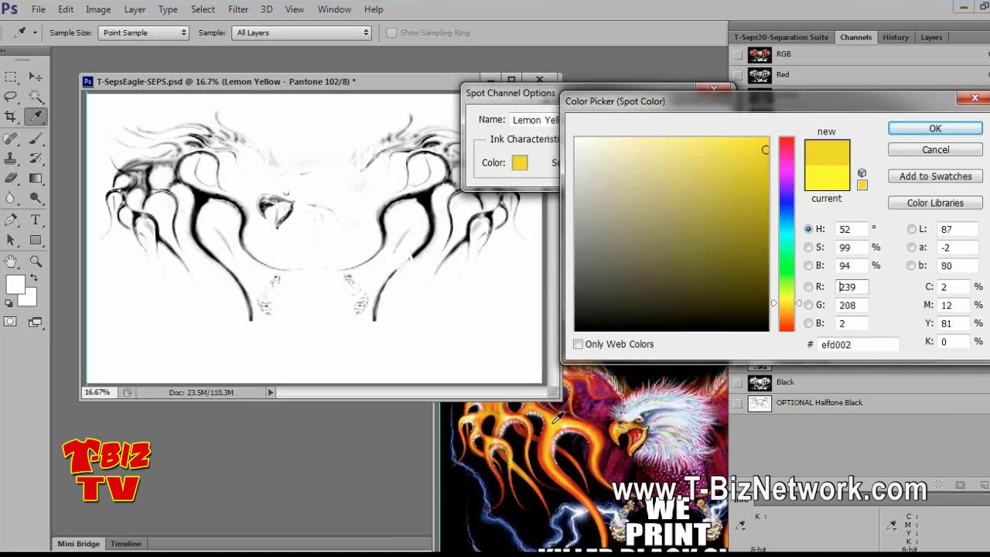
Step: Match the sampled yellow to PANTONE 7404 C in the PANTONE solid coated library and apply it to the channel
click(943, 200)
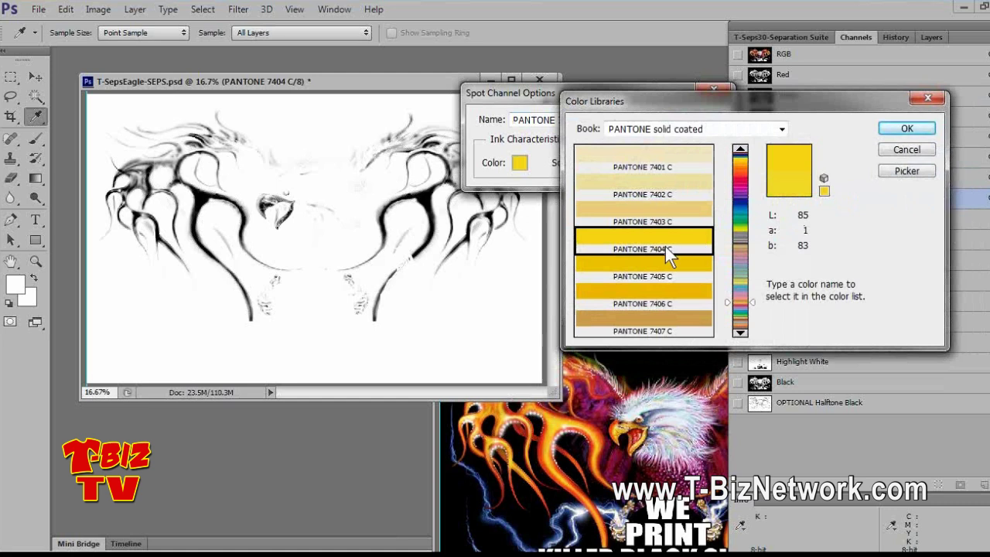
click(907, 126)
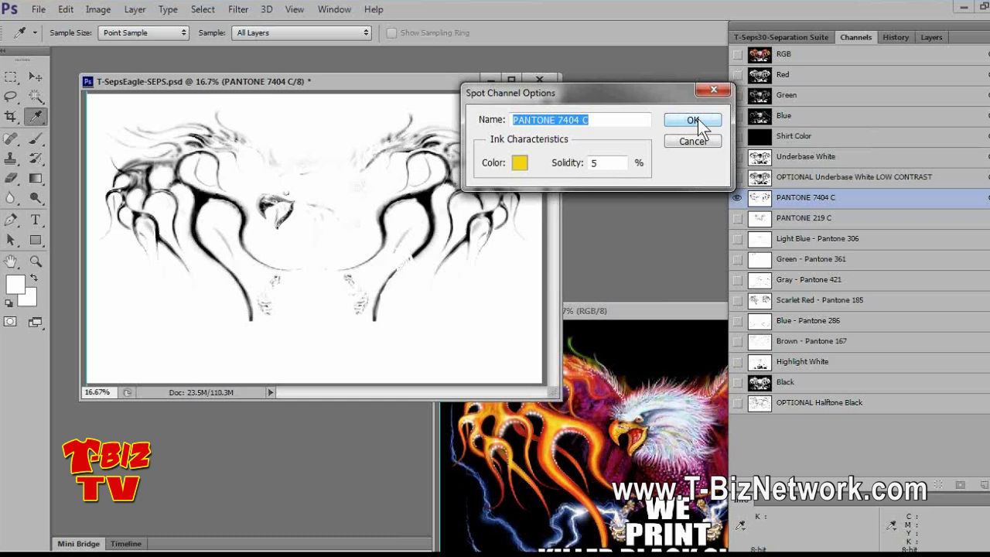
click(692, 120)
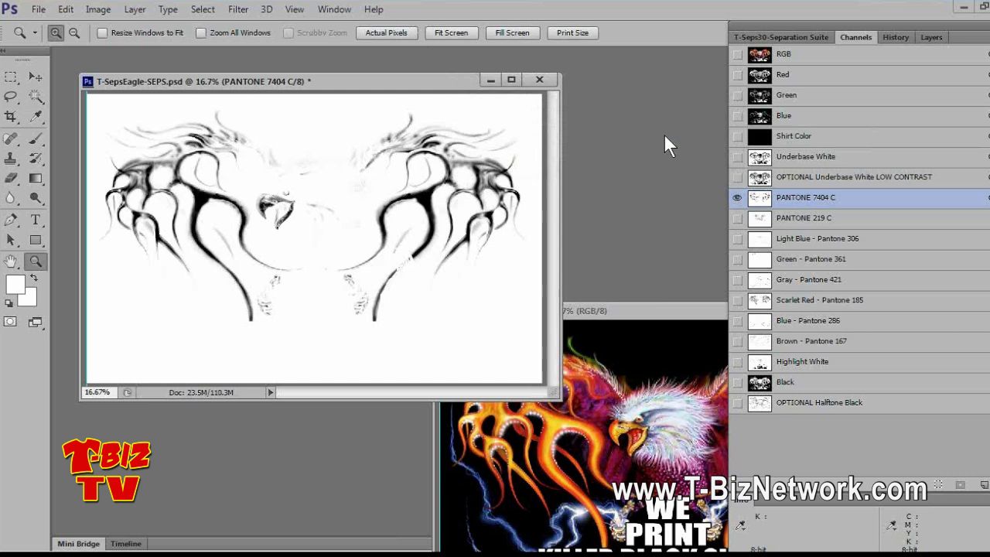
Step: Move the flat artwork window to expose more of the eagle, and view the Green through Highlight White channels one at a time
drag(683, 309, 573, 261)
click(420, 80)
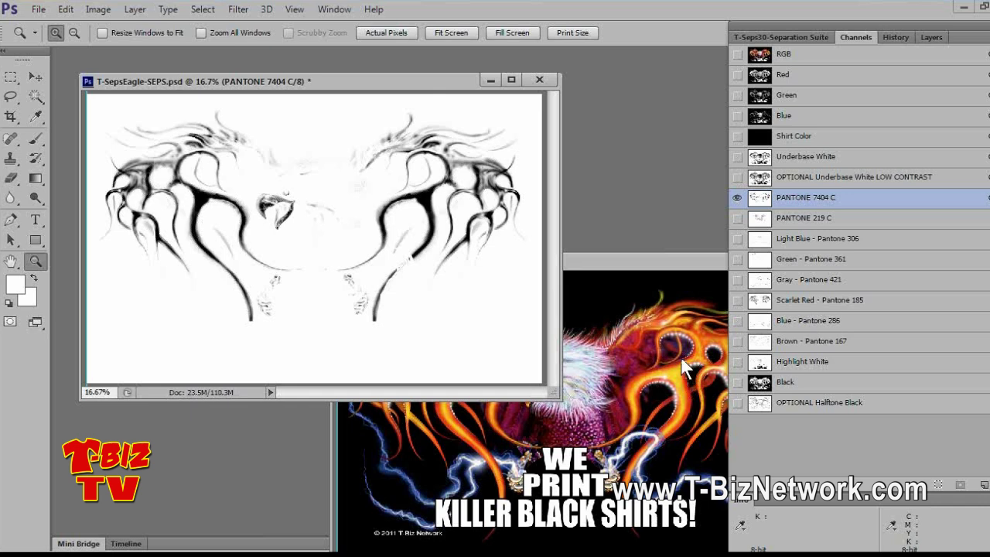
click(760, 262)
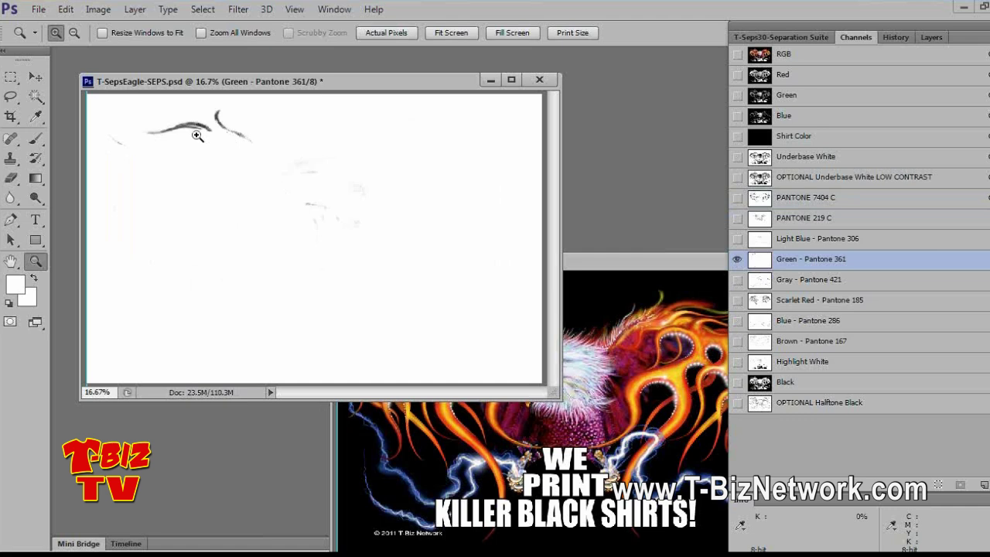
click(769, 281)
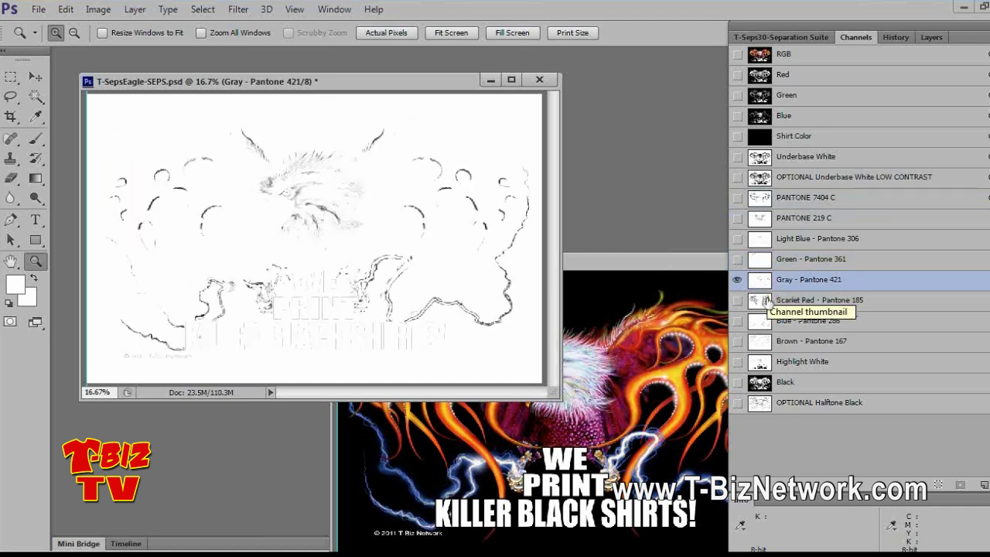
click(764, 301)
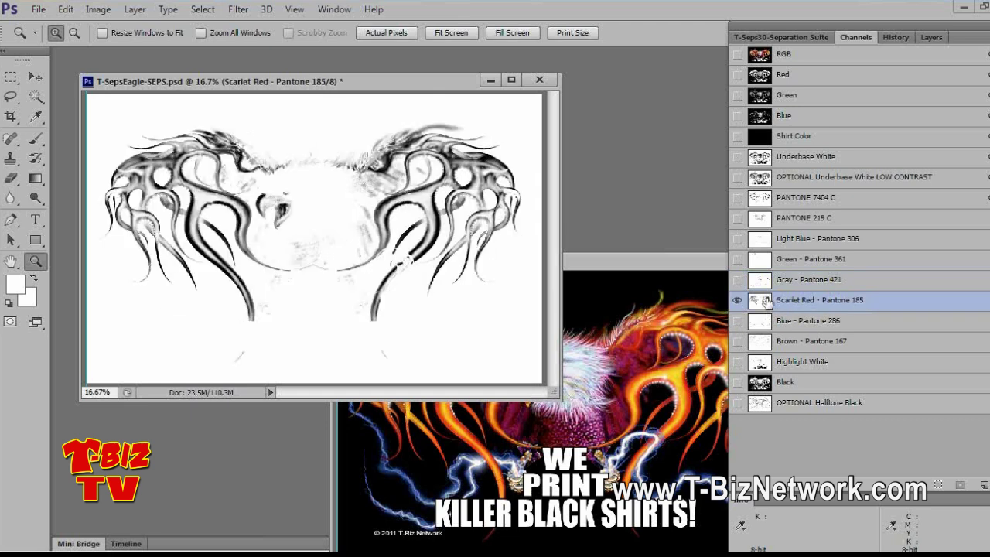
click(760, 320)
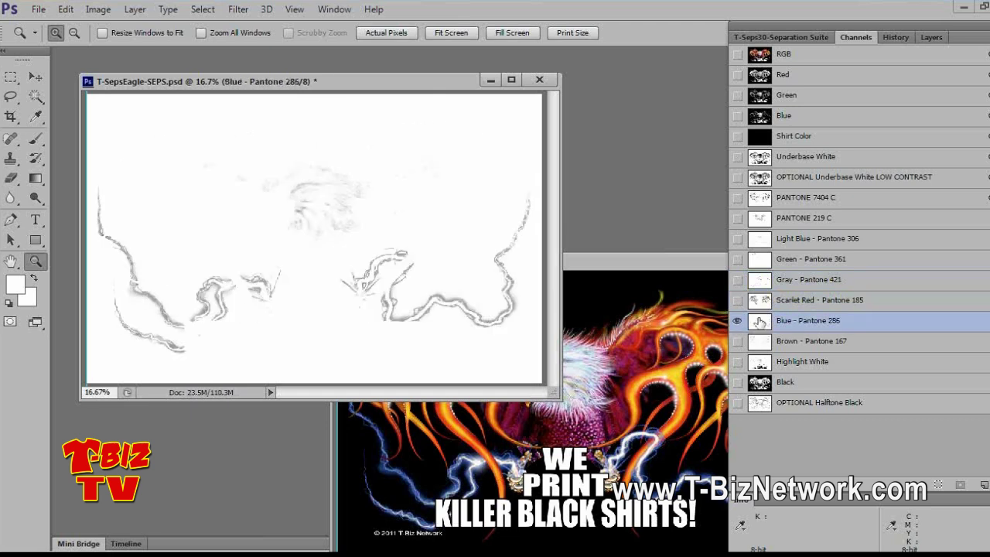
click(758, 342)
click(758, 363)
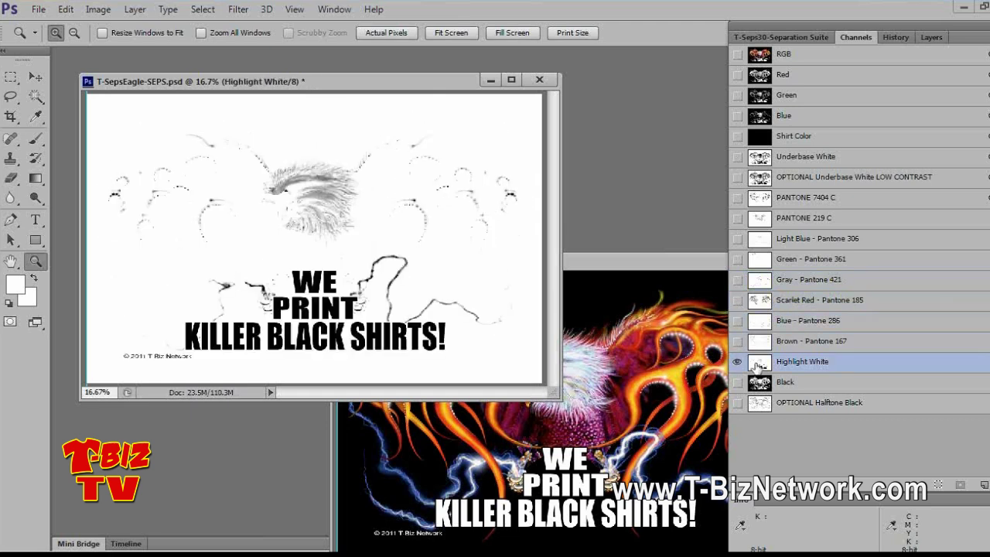
Step: View each channel individually from OPTIONAL Underbase White LOW CONTRAST through Highlight White to compare the separations with the original
click(758, 178)
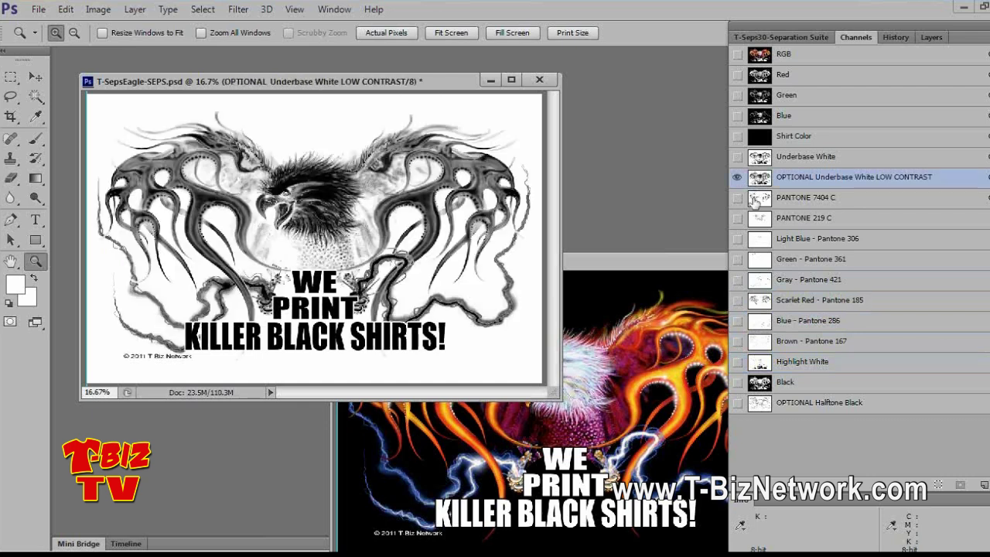
click(756, 200)
click(758, 219)
click(759, 239)
click(758, 259)
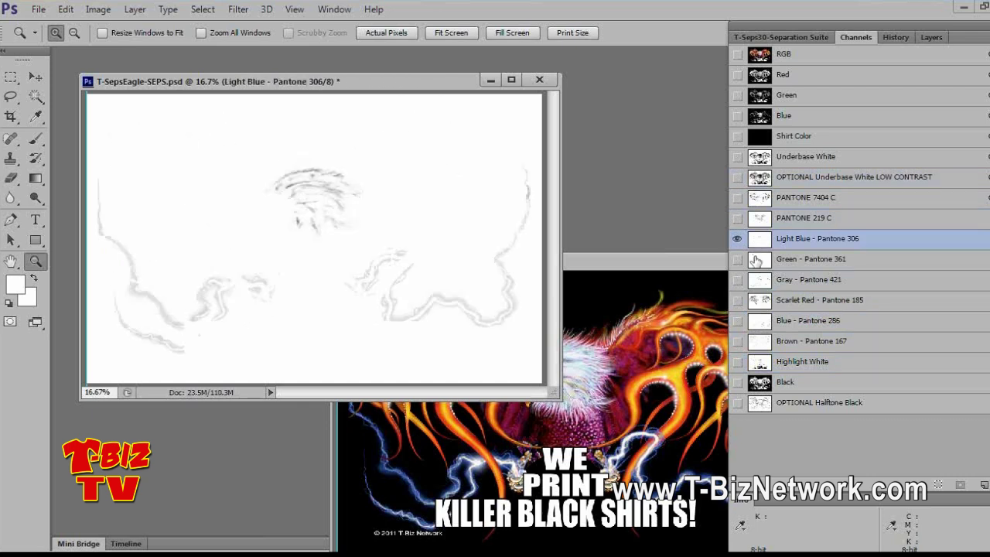
click(759, 279)
click(759, 301)
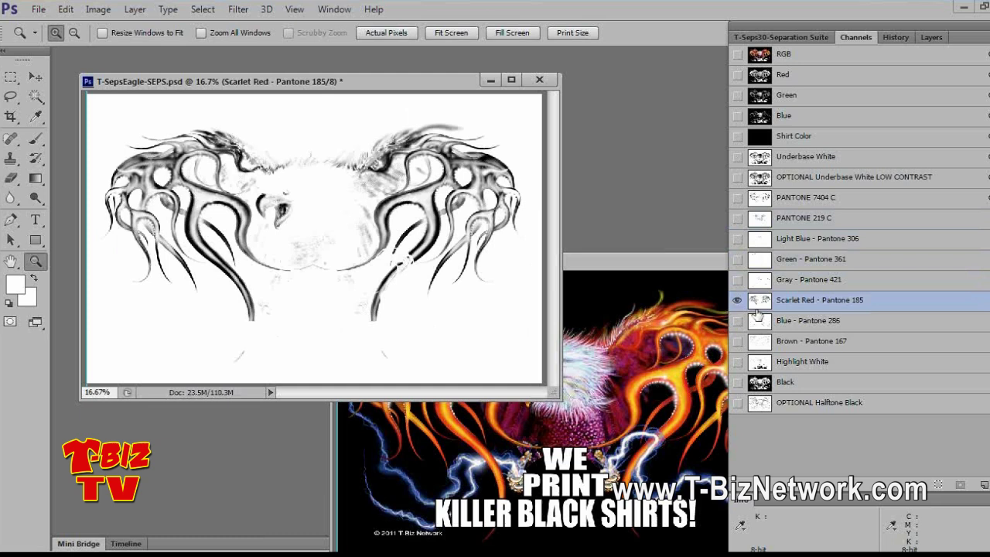
click(758, 320)
click(759, 340)
click(762, 357)
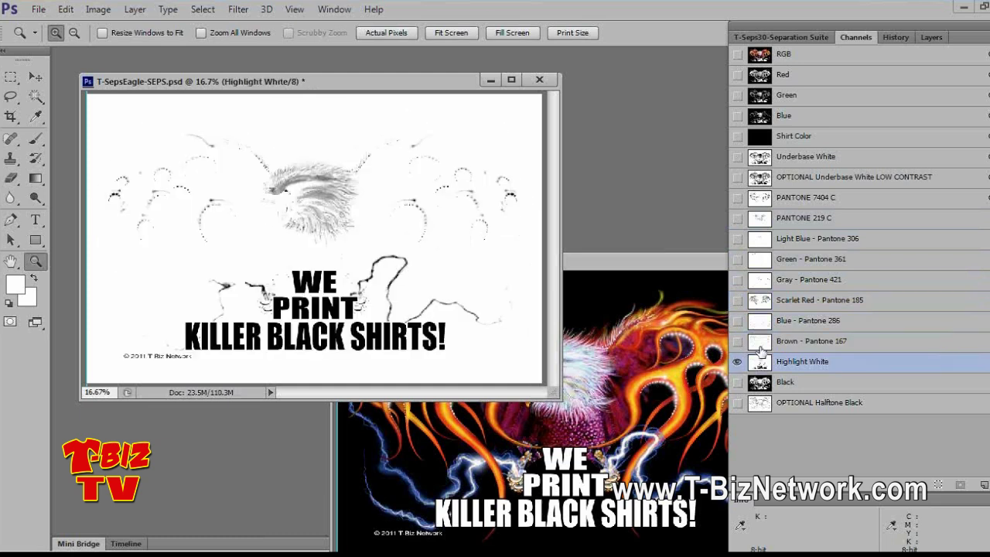
Step: Show the Shirt Color and OPTIONAL Underbase White LOW CONTRAST channels together, and hide the Highlight White channel
click(737, 136)
click(737, 178)
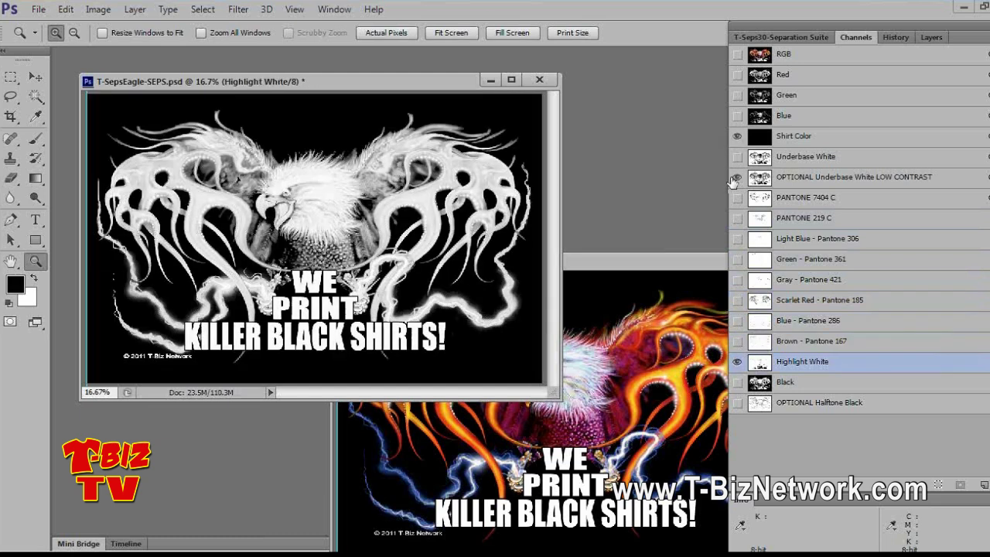
click(737, 362)
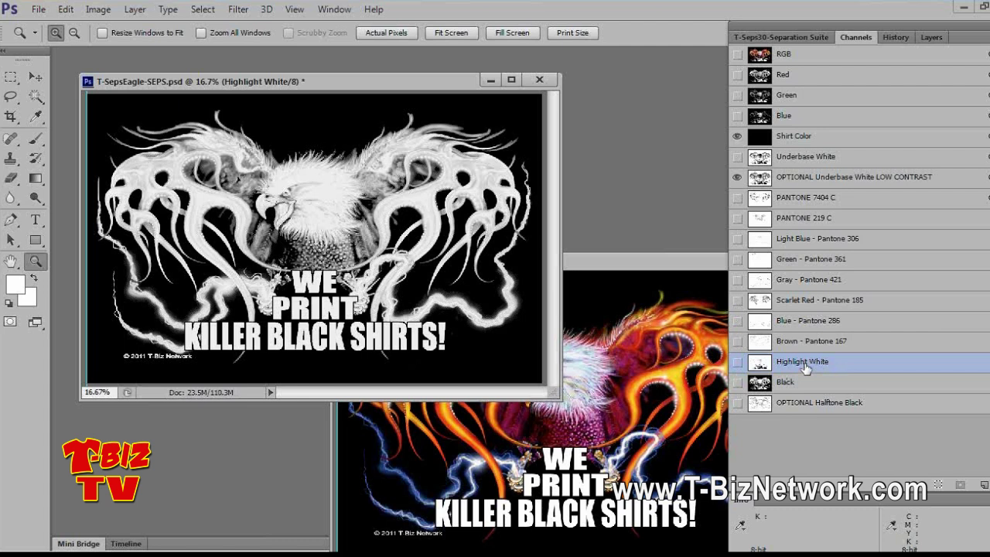
Step: Add the color channels from PANTONE 7404 C through Brown - Pantone 167 to the composite preview, leaving Gray - Pantone 421 hidden
click(738, 198)
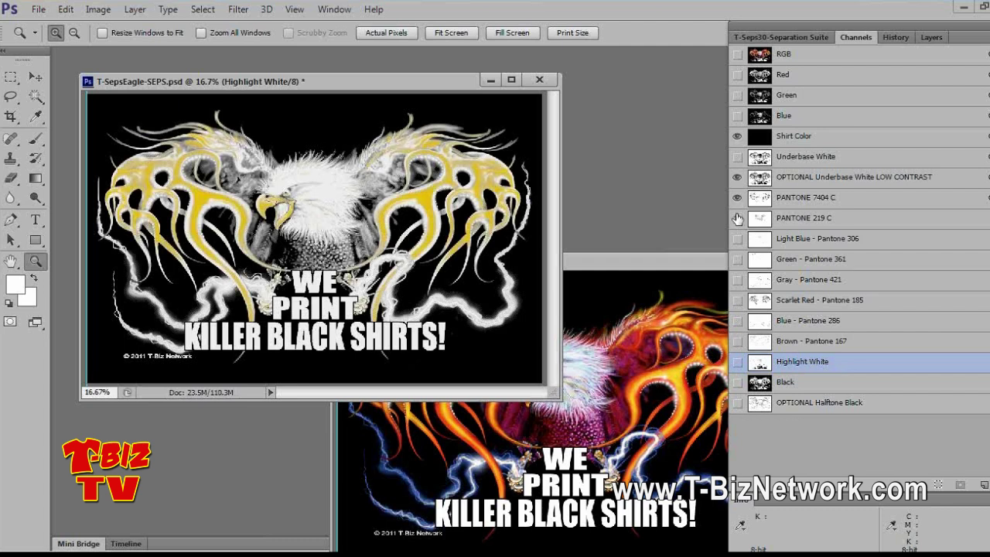
click(738, 218)
click(737, 239)
click(737, 259)
click(737, 280)
click(737, 300)
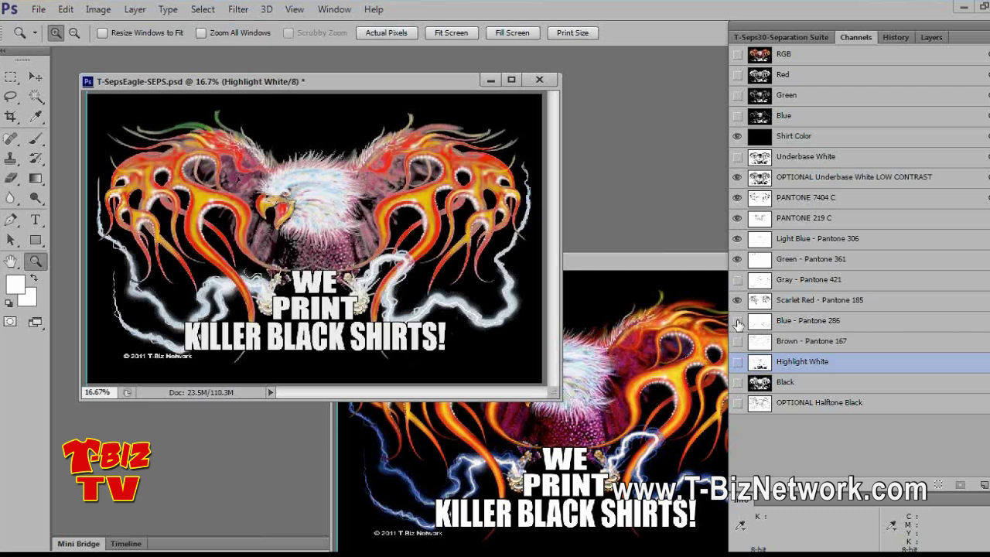
click(737, 321)
click(737, 341)
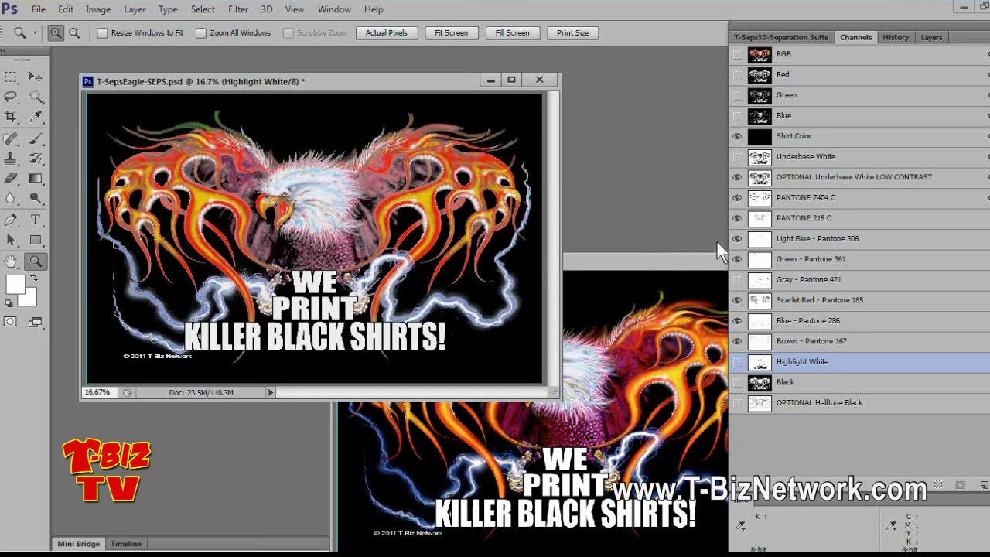
Step: Try an S-shaped Curves adjustment on the PANTONE 219 C channel, with an upper point at input 223 and output 244
click(762, 221)
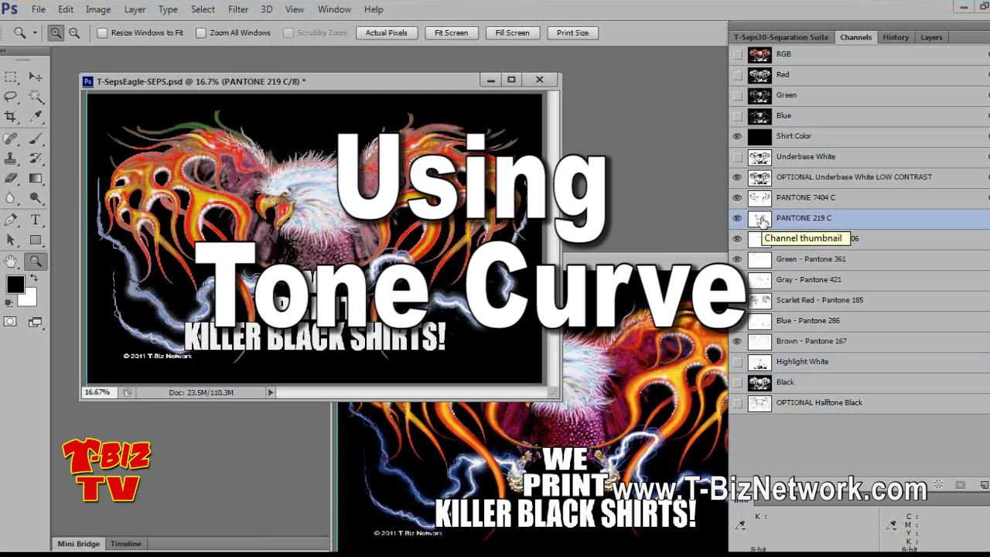
click(98, 9)
mouse_move(151, 49)
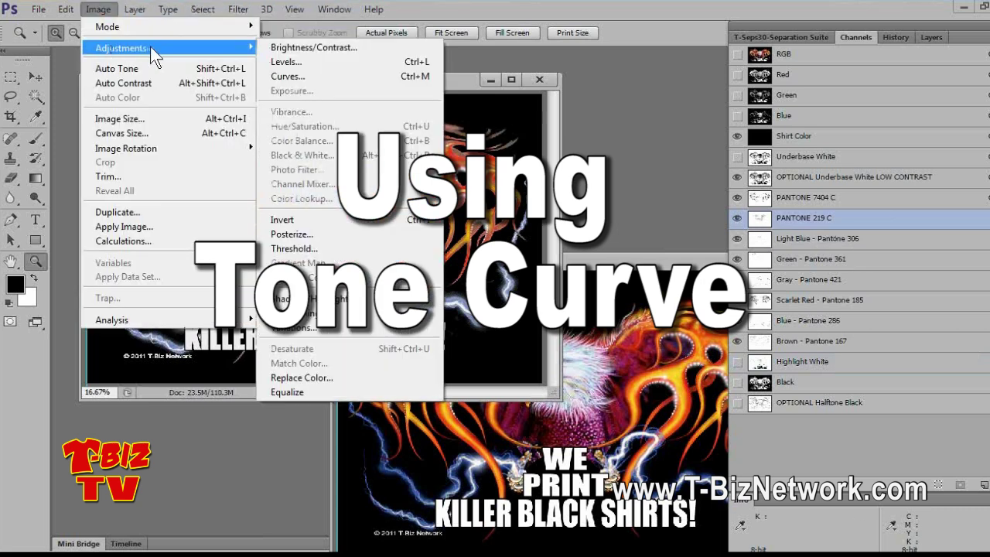
click(311, 73)
drag(542, 68, 674, 43)
alt+click(553, 237)
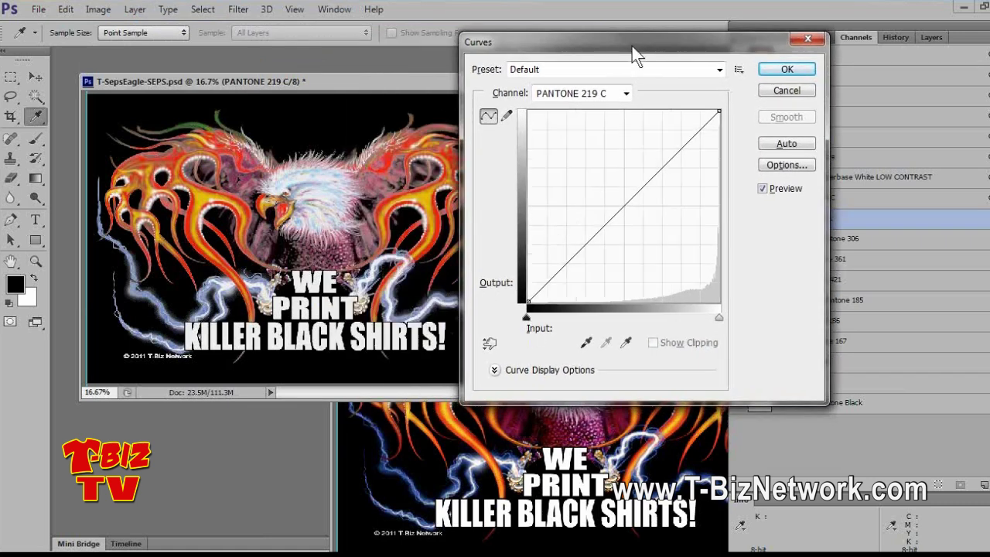
drag(633, 45, 644, 38)
drag(596, 246, 609, 251)
mouse_move(708, 126)
mouse_down()
mouse_move(704, 142)
mouse_move(699, 126)
mouse_move(703, 135)
mouse_up()
drag(723, 184, 708, 113)
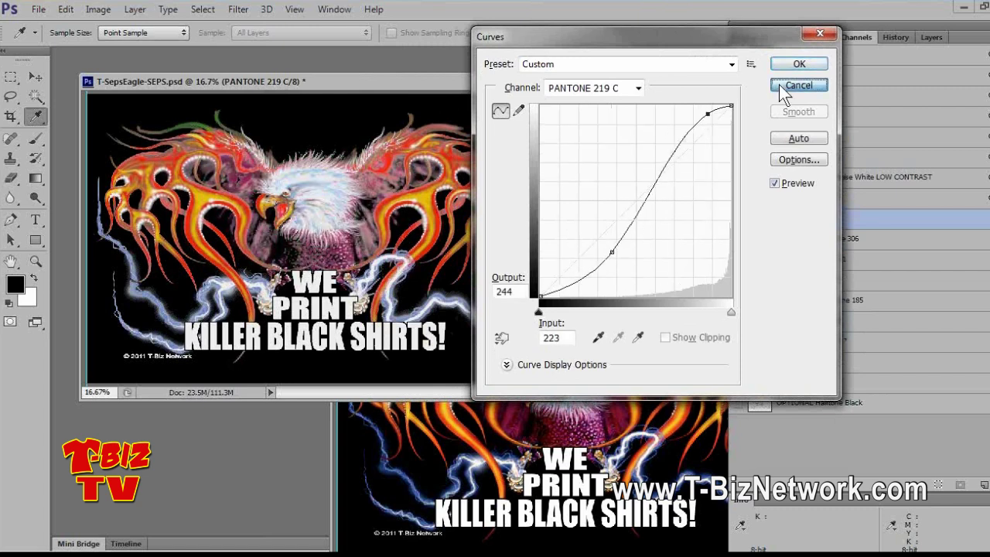
click(780, 85)
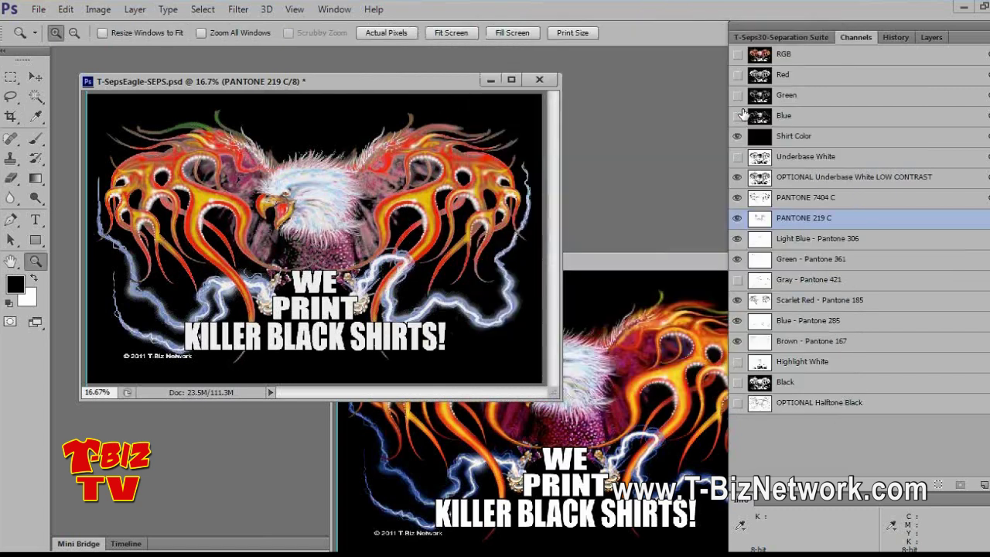
Step: Try a slight downward bend of the midtones in Curves for the PANTONE 219 C channel
click(97, 10)
mouse_move(107, 45)
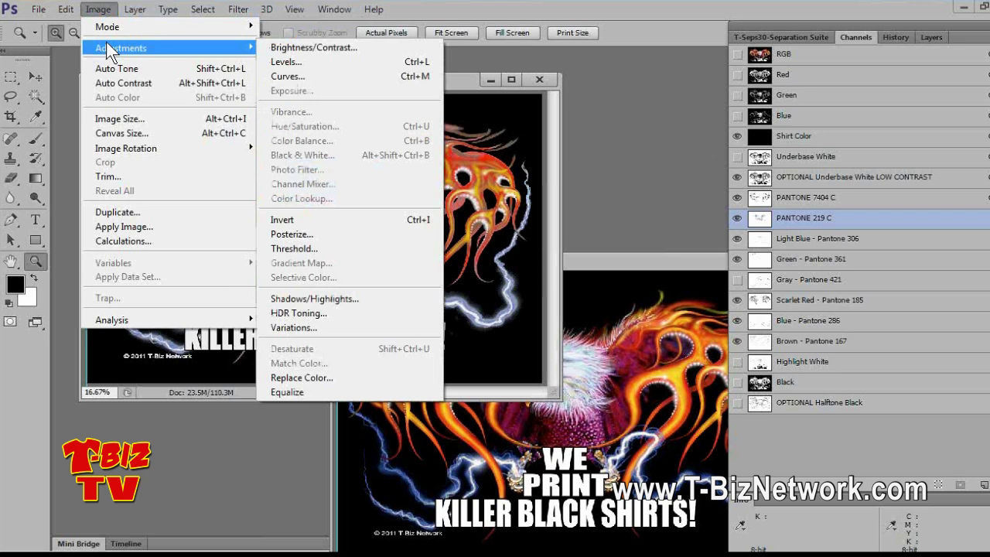
click(284, 76)
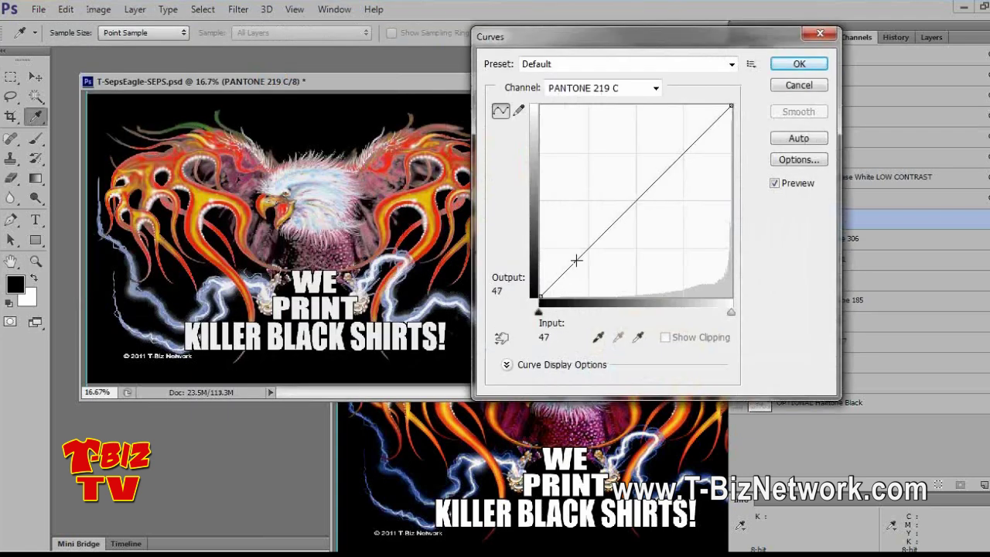
click(546, 287)
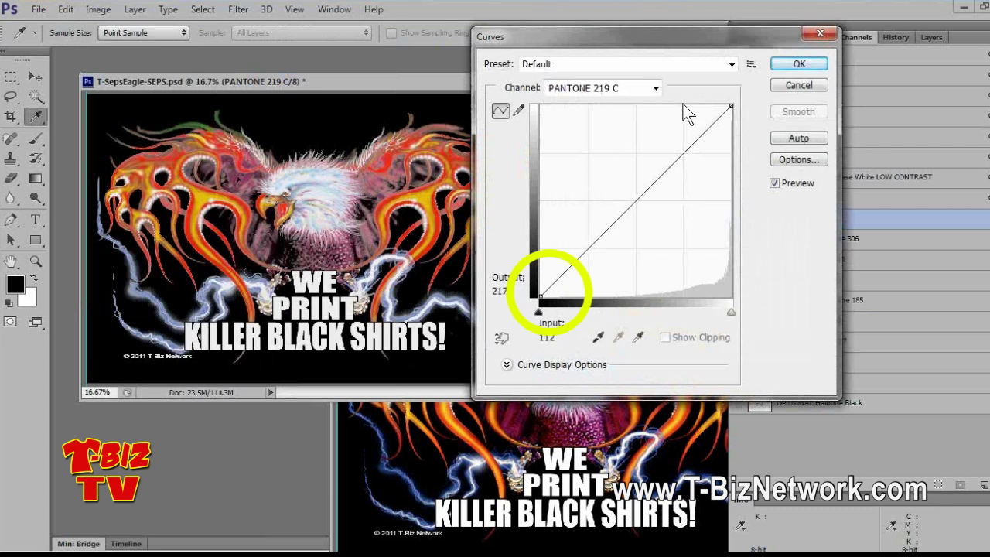
drag(729, 36, 610, 44)
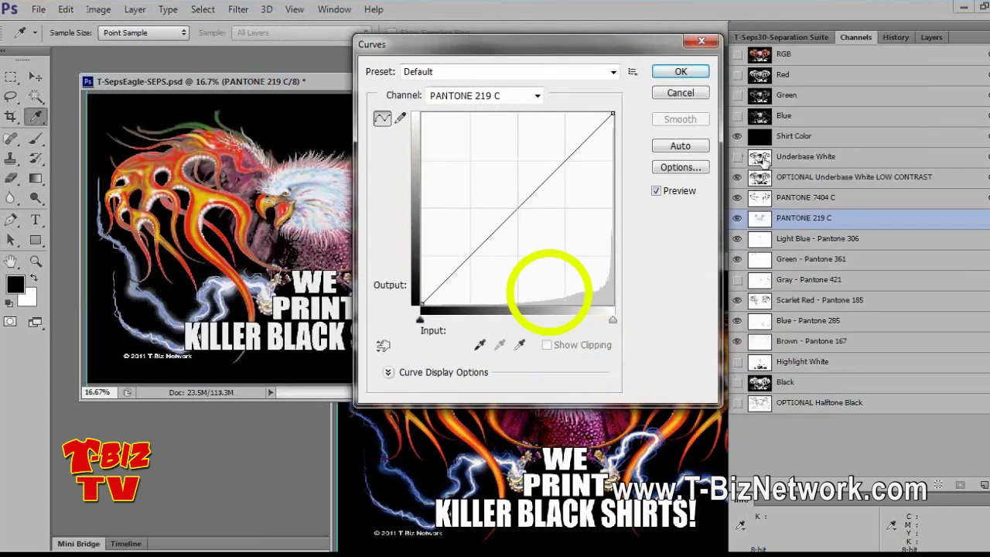
drag(602, 46, 650, 48)
mouse_move(655, 112)
mouse_down()
mouse_move(660, 128)
mouse_move(656, 105)
mouse_move(654, 117)
mouse_move(665, 108)
mouse_up()
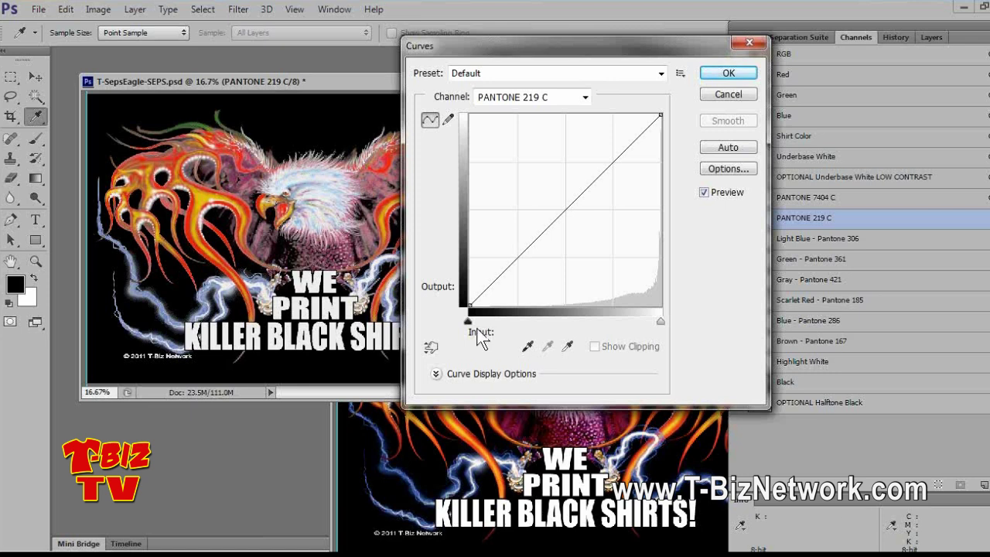
drag(632, 49, 657, 37)
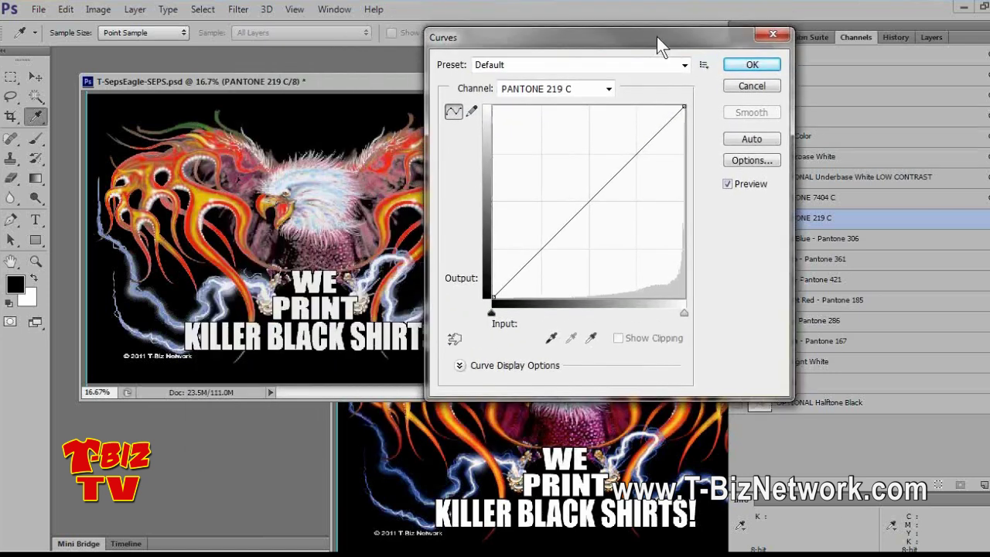
mouse_move(596, 203)
mouse_down()
mouse_move(656, 263)
mouse_move(609, 209)
mouse_up()
click(756, 87)
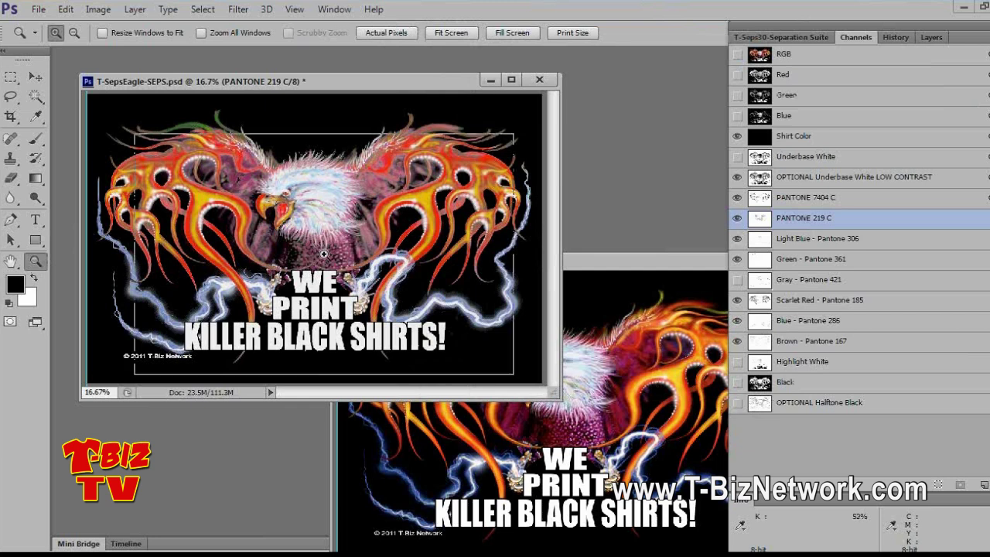
Step: Examine the eagle's chest at 100% in an enlarged window with only Shirt Color, low-contrast underbase and PANTONE 219 C shown
click(321, 257)
click(292, 253)
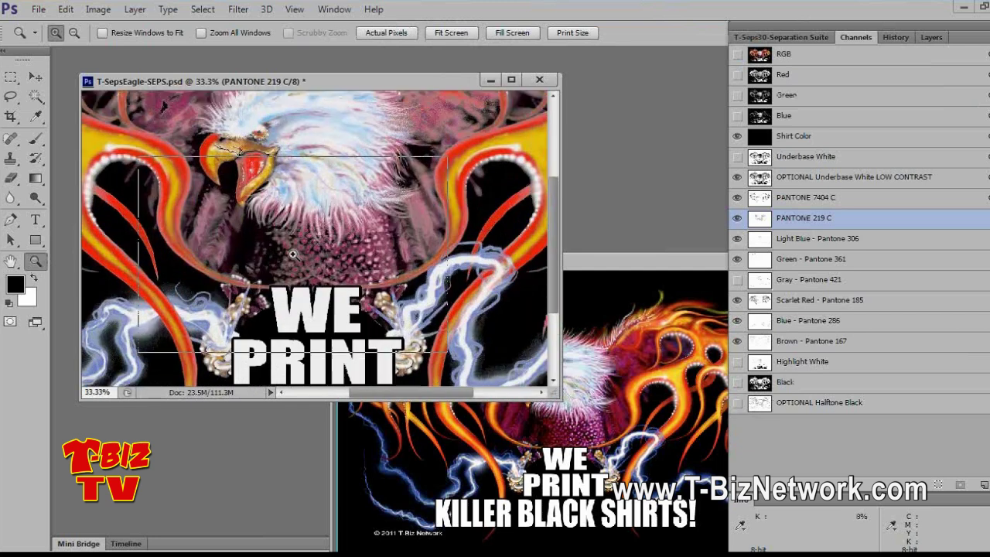
click(292, 254)
click(317, 255)
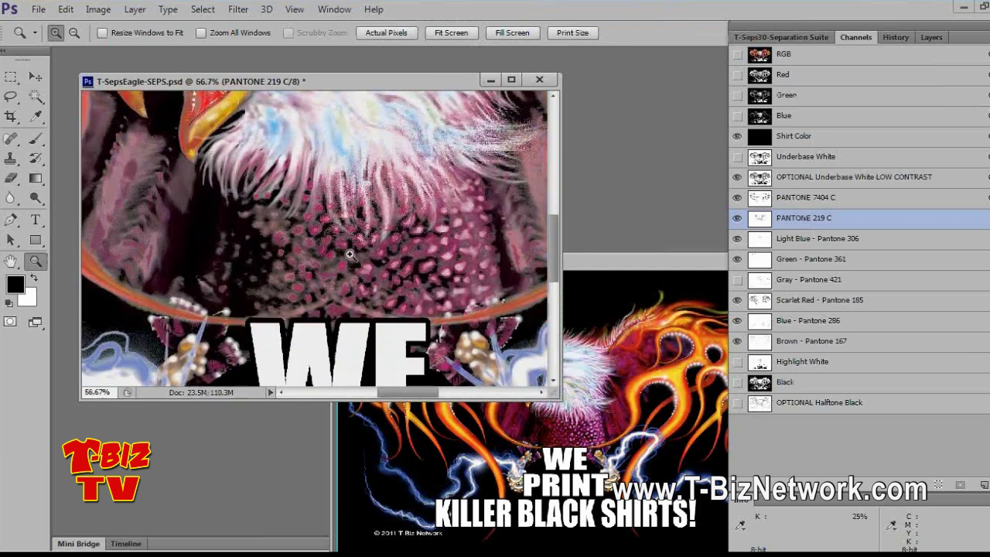
click(348, 255)
drag(552, 400, 668, 470)
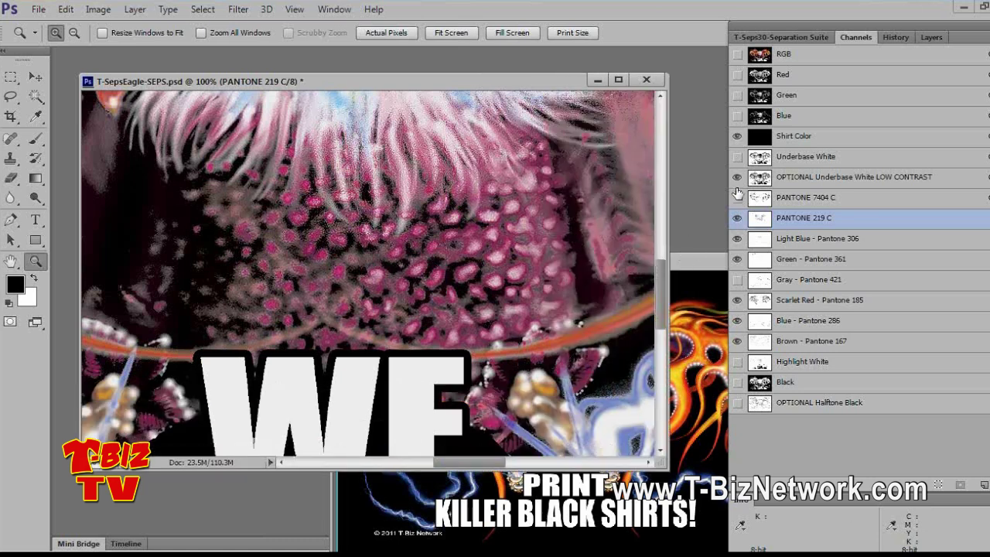
click(737, 197)
click(737, 177)
click(737, 177)
drag(738, 239, 737, 397)
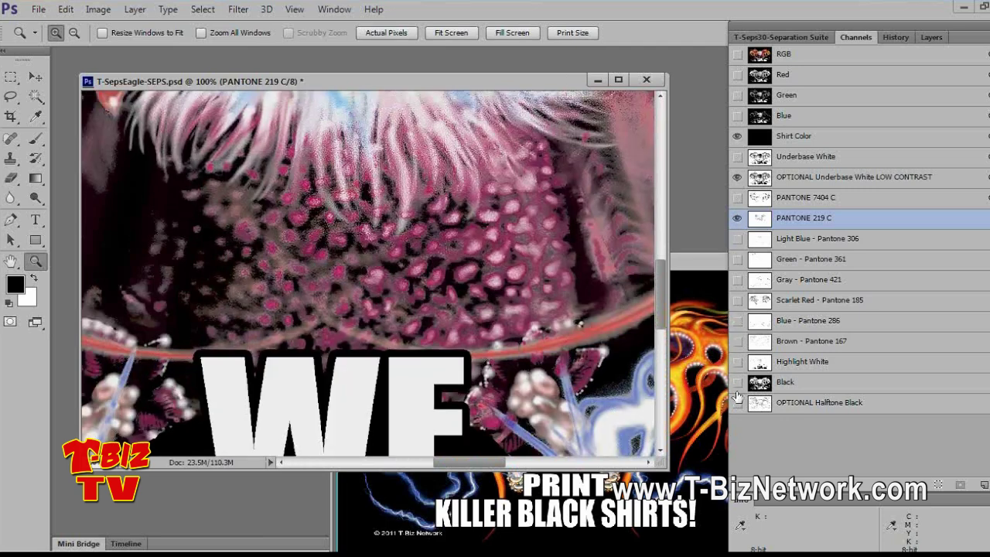
Step: Toggle the PANTONE 219 C channel's visibility to compare the chest with and without the pink ink over the underbase
click(738, 218)
click(738, 219)
click(738, 219)
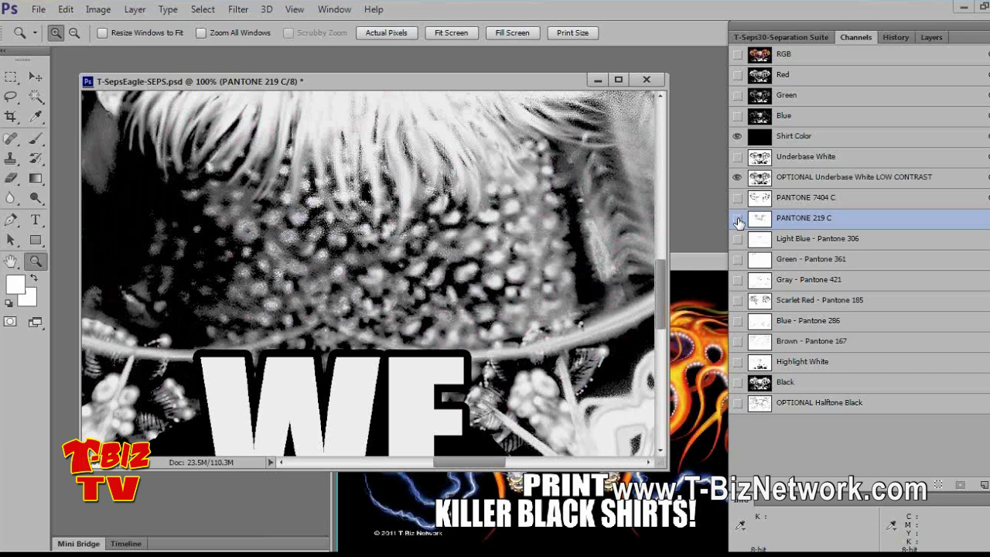
click(738, 219)
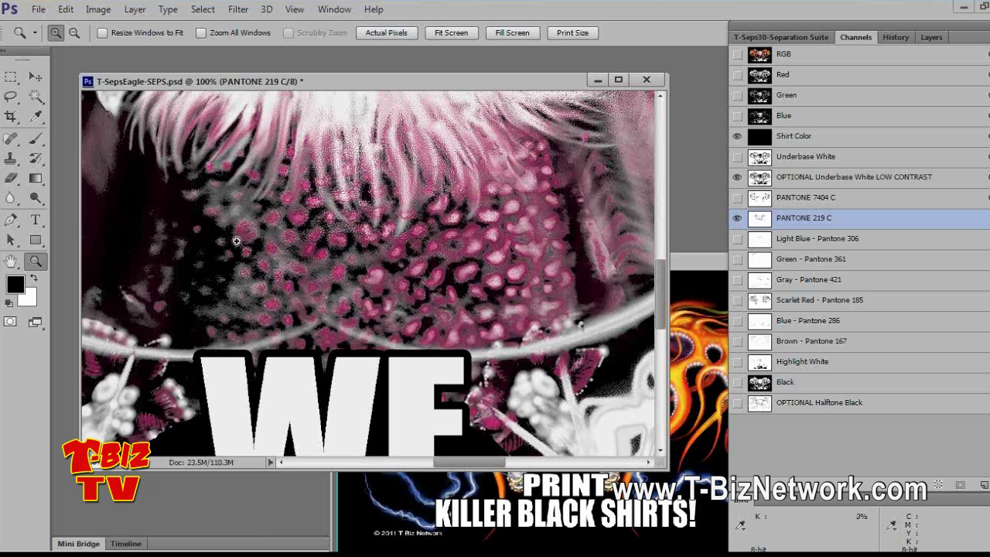
Step: View the RGB composite of the chest for comparison, and show Shirt Color, the low-contrast underbase and PANTONE 219 C again
click(818, 56)
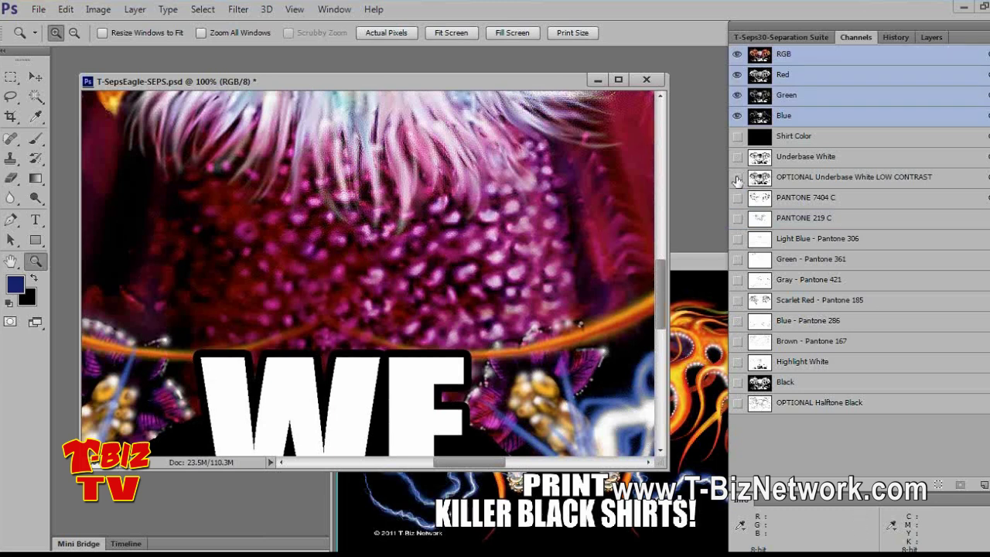
click(737, 176)
click(737, 135)
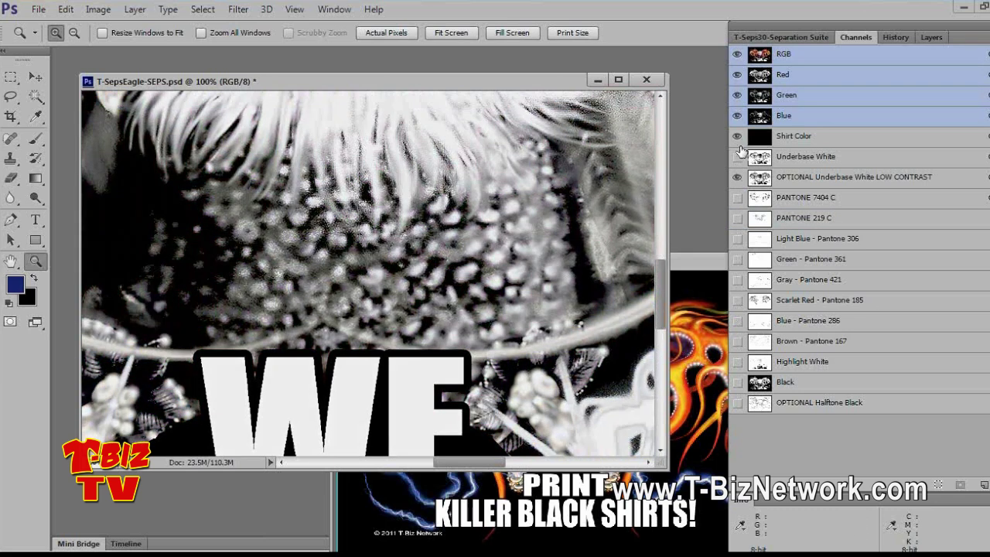
click(737, 218)
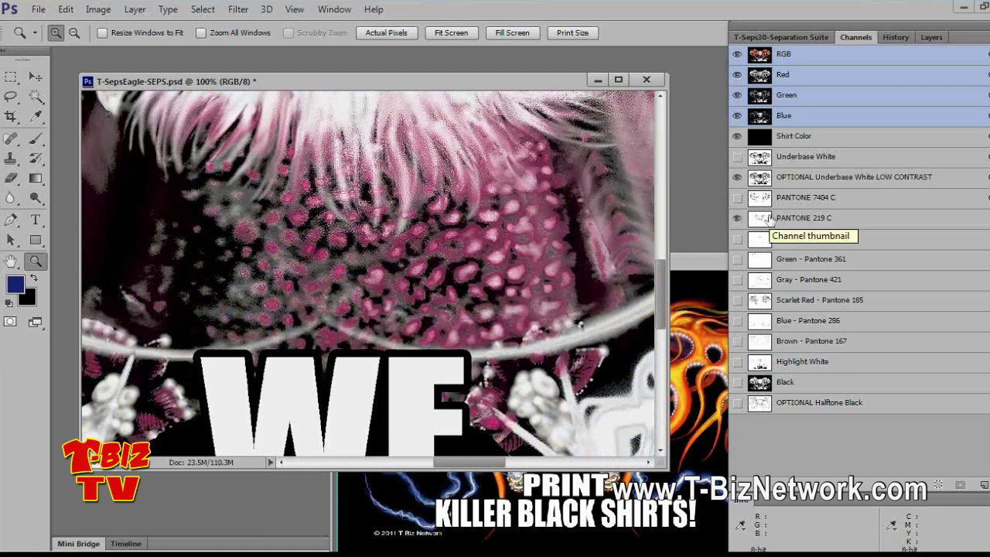
Step: Pull the midpoint of the PANTONE 219 C channel's tone curve down in Curves to strengthen the pink, and apply it
key(ctrl+m)
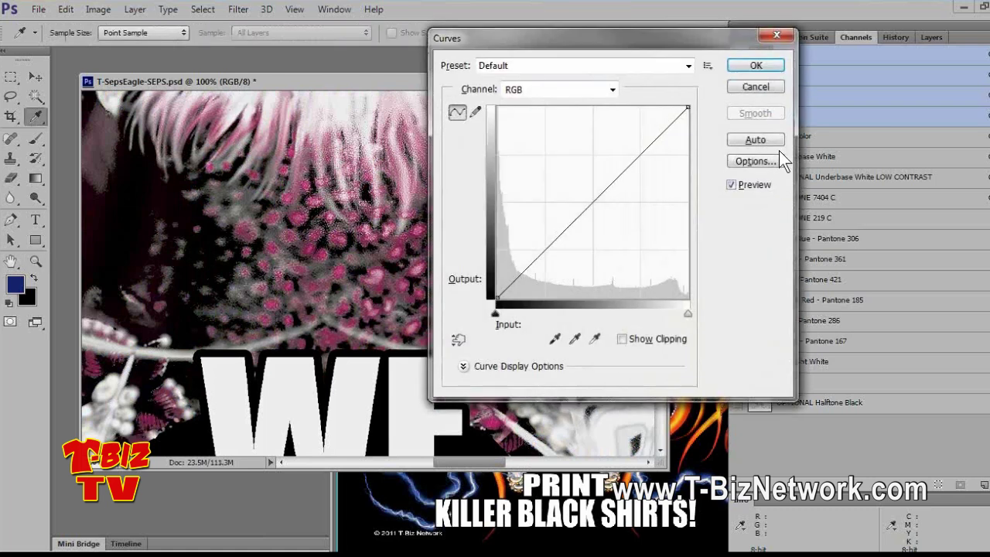
drag(669, 35, 747, 28)
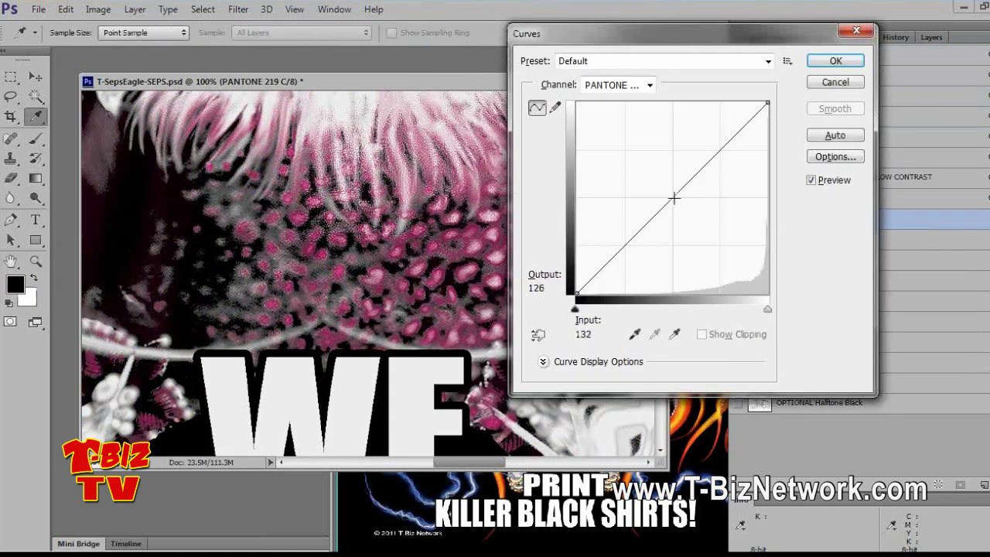
drag(674, 198, 706, 205)
click(826, 62)
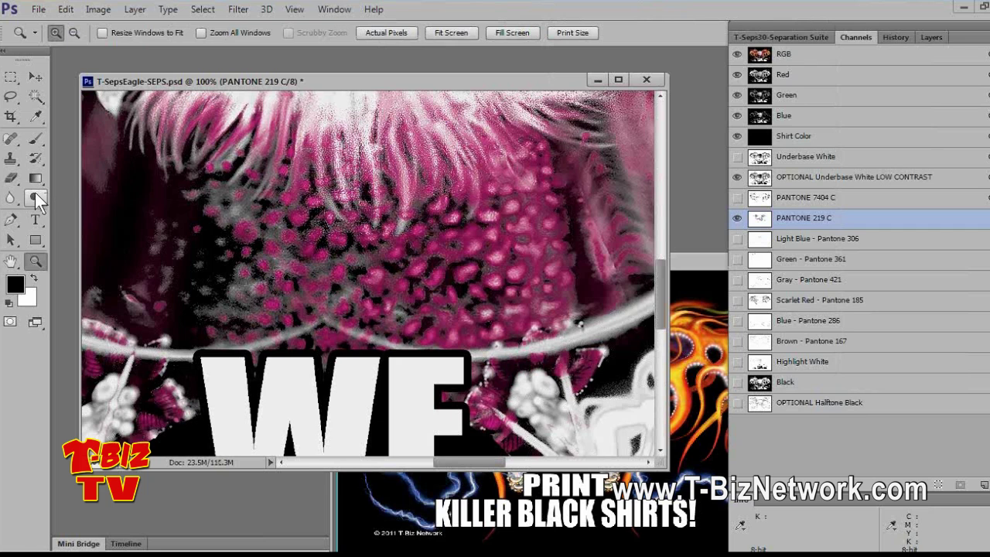
Step: Select the Dodge tool for the PANTONE 219 C channel, checking the Burn tool as its counterpart
click(35, 195)
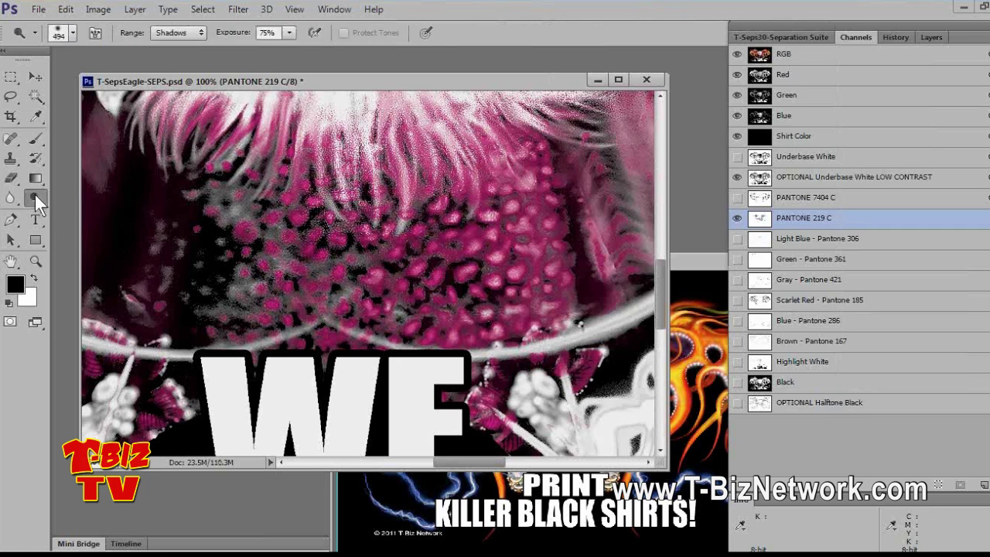
right_click(42, 201)
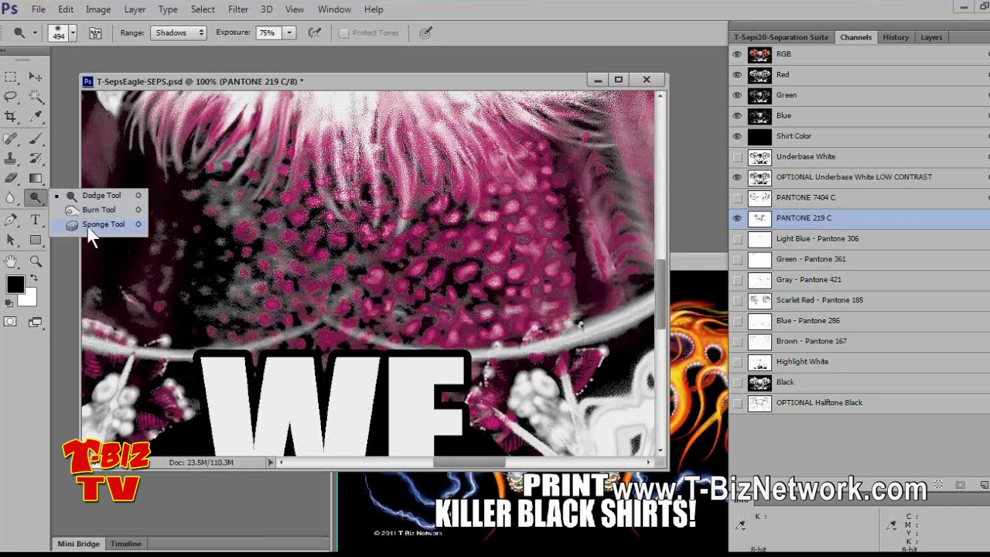
click(95, 190)
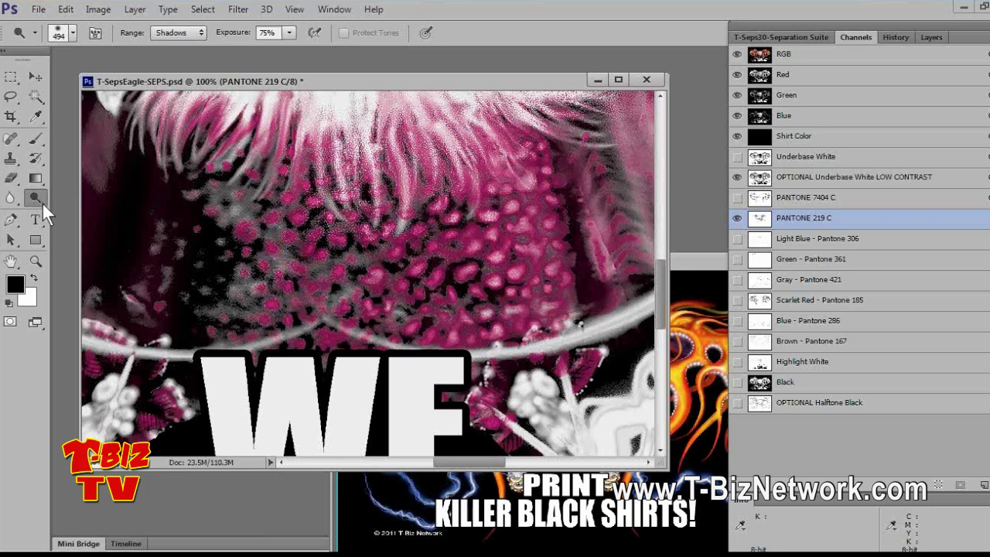
click(41, 202)
click(76, 209)
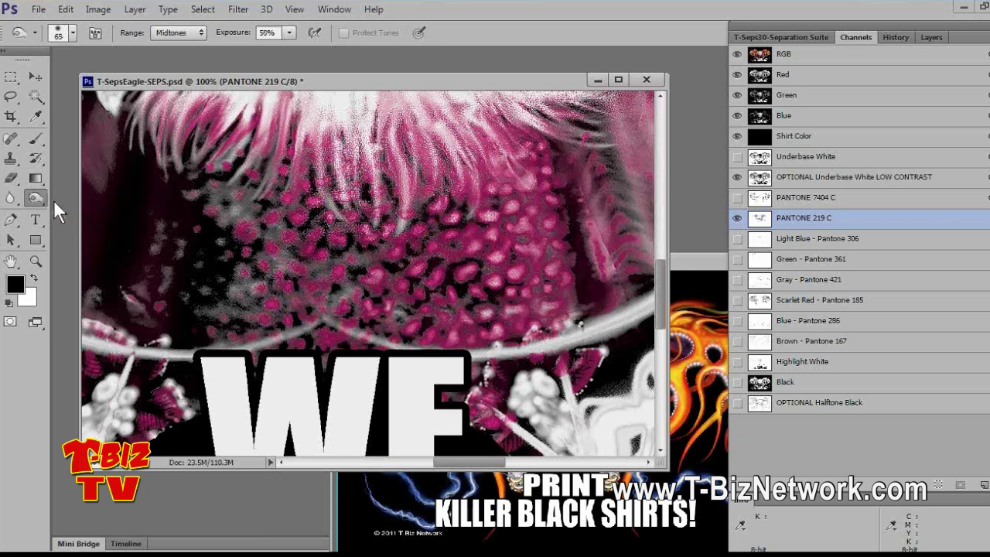
click(44, 197)
click(83, 193)
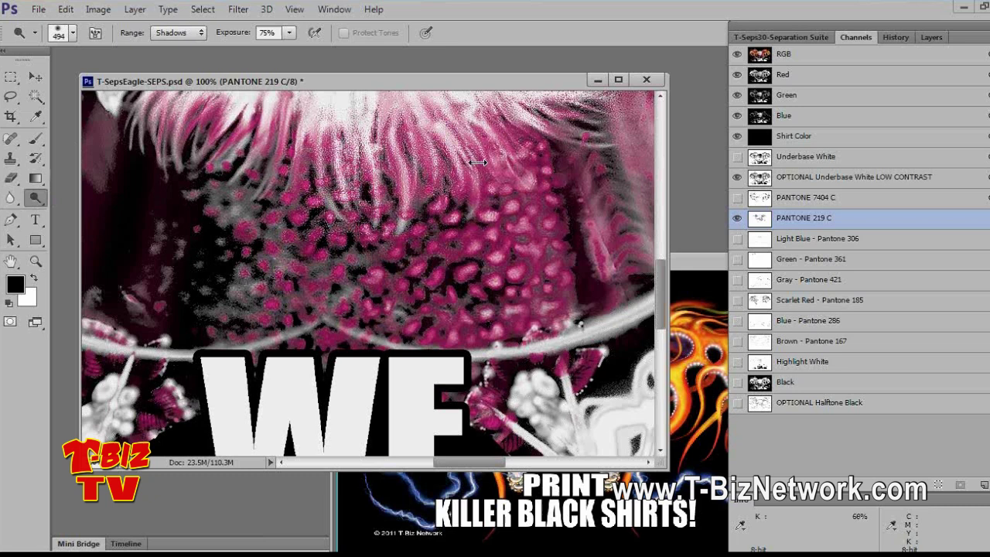
Step: Set the Dodge brush size to 189 px and brush across the scales of the eagle's chest in PANTONE 219 C
right_click(406, 257)
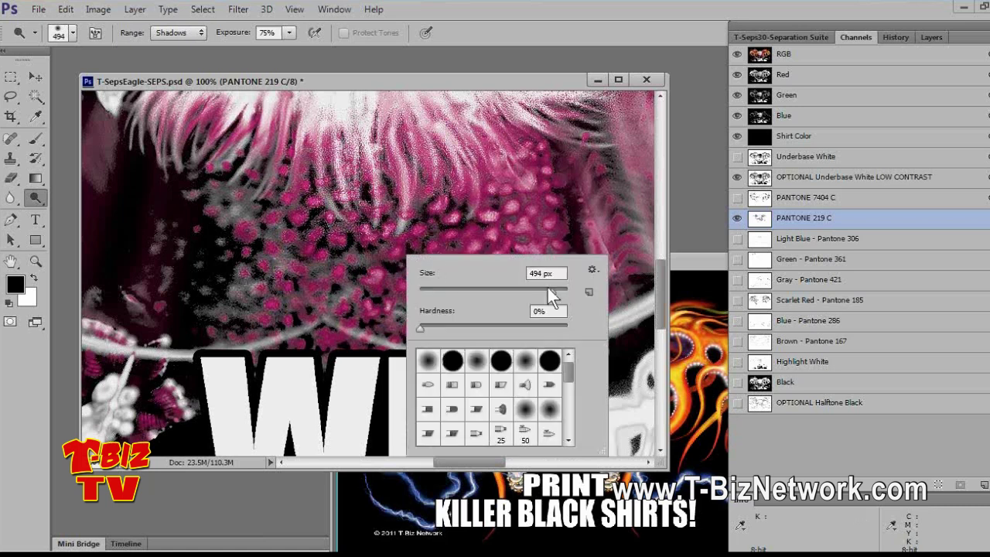
drag(525, 293, 523, 294)
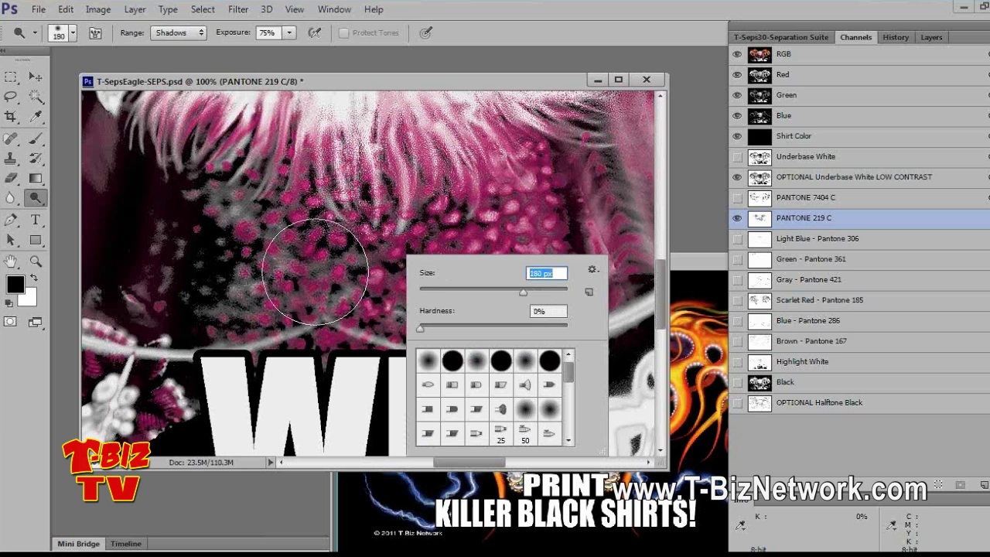
key(Return)
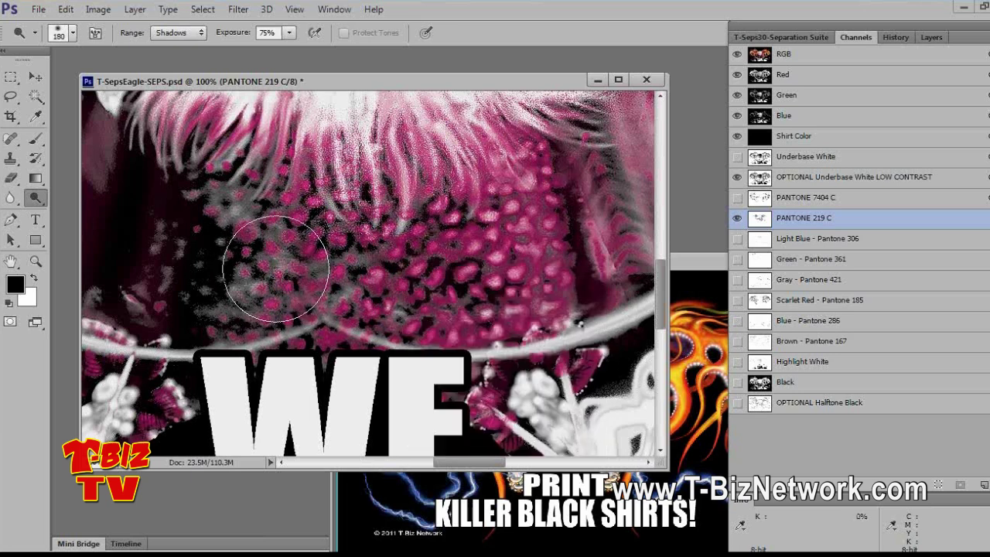
right_click(276, 268)
drag(400, 305, 355, 305)
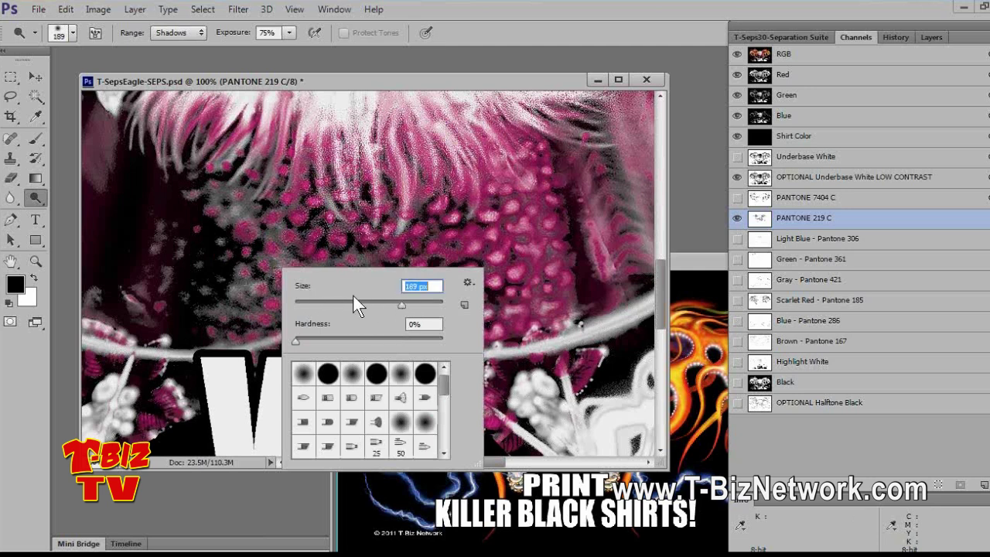
click(263, 249)
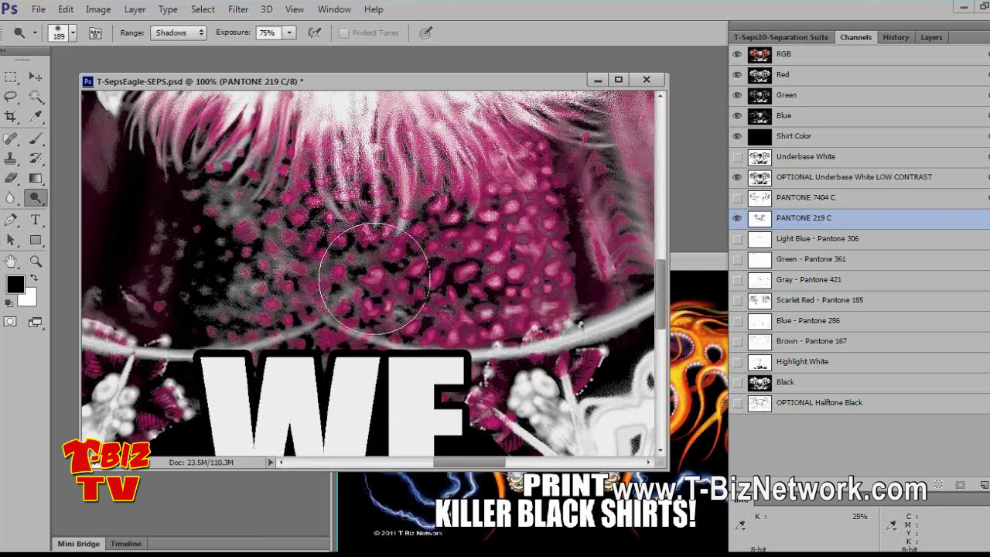
mouse_move(185, 283)
mouse_down()
mouse_move(394, 286)
mouse_move(478, 258)
mouse_move(436, 280)
mouse_move(366, 268)
mouse_move(289, 293)
mouse_move(280, 278)
mouse_move(290, 246)
mouse_move(287, 264)
mouse_move(260, 243)
mouse_move(240, 276)
mouse_move(354, 255)
mouse_move(411, 279)
mouse_move(483, 248)
mouse_move(495, 293)
mouse_move(507, 269)
mouse_move(488, 250)
mouse_move(472, 287)
mouse_move(428, 332)
mouse_move(439, 286)
mouse_move(371, 298)
mouse_move(351, 247)
mouse_move(313, 271)
mouse_move(318, 249)
mouse_move(263, 236)
mouse_move(350, 275)
mouse_move(487, 244)
mouse_move(502, 266)
mouse_move(526, 237)
mouse_move(511, 269)
mouse_move(499, 245)
mouse_move(449, 295)
mouse_move(267, 258)
mouse_move(137, 258)
mouse_move(182, 239)
mouse_move(242, 240)
mouse_move(234, 231)
mouse_move(521, 237)
mouse_move(516, 292)
mouse_move(482, 248)
mouse_up()
Step: Dodge the PANTONE 219 C channel over the inner wing beside the eagle's head and both sides of the chest
click(36, 261)
right_click(280, 218)
click(280, 226)
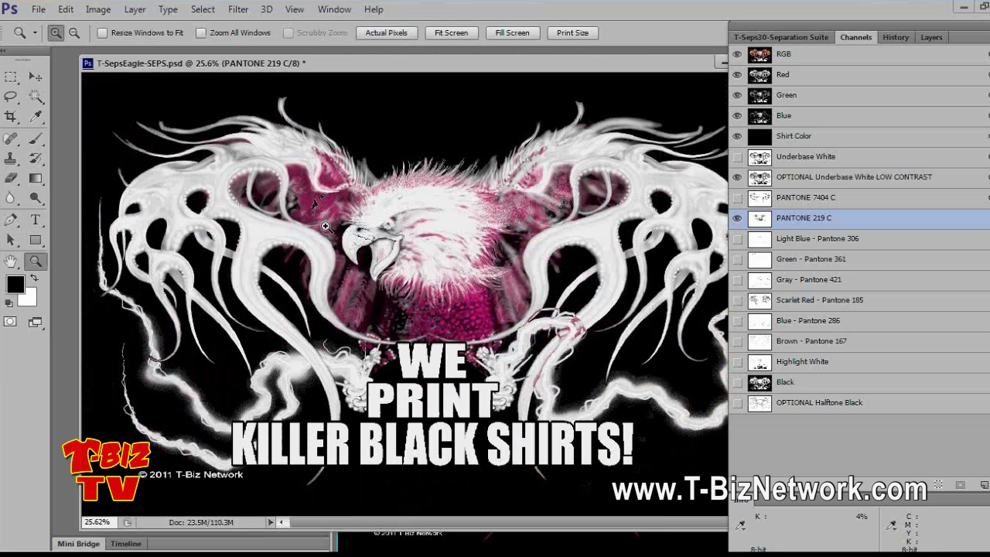
click(36, 198)
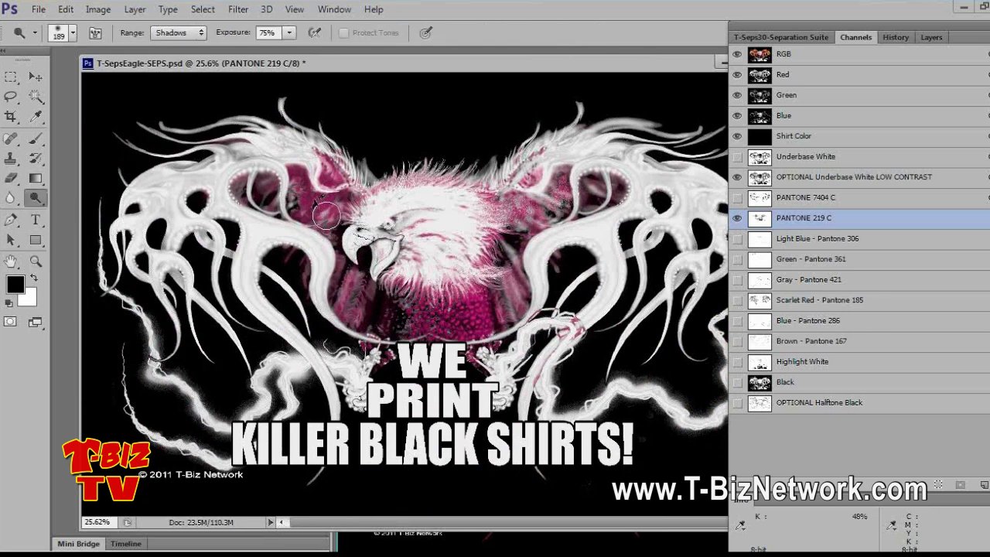
mouse_move(341, 205)
mouse_down()
mouse_move(304, 231)
mouse_move(295, 162)
mouse_up()
mouse_move(345, 286)
mouse_down()
mouse_move(354, 318)
mouse_move(354, 279)
mouse_move(359, 316)
mouse_up()
mouse_move(495, 323)
mouse_down()
mouse_move(506, 288)
mouse_move(520, 305)
mouse_move(504, 305)
mouse_move(506, 237)
mouse_move(526, 204)
mouse_move(535, 202)
mouse_move(539, 223)
mouse_move(554, 195)
mouse_move(522, 277)
mouse_up()
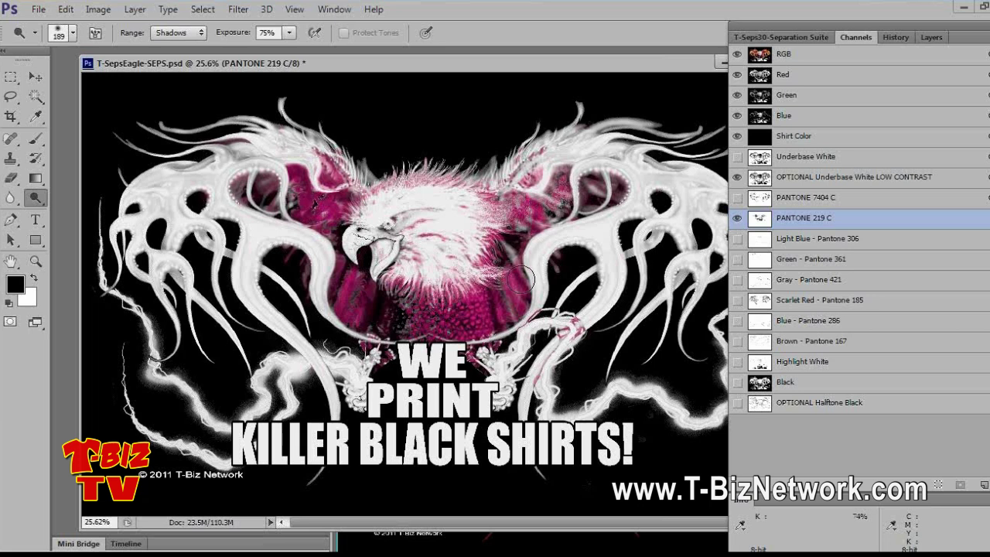
Step: Toggle the PANTONE 219 C channel's visibility to compare the whole eagle with and without the strengthened pink
click(737, 220)
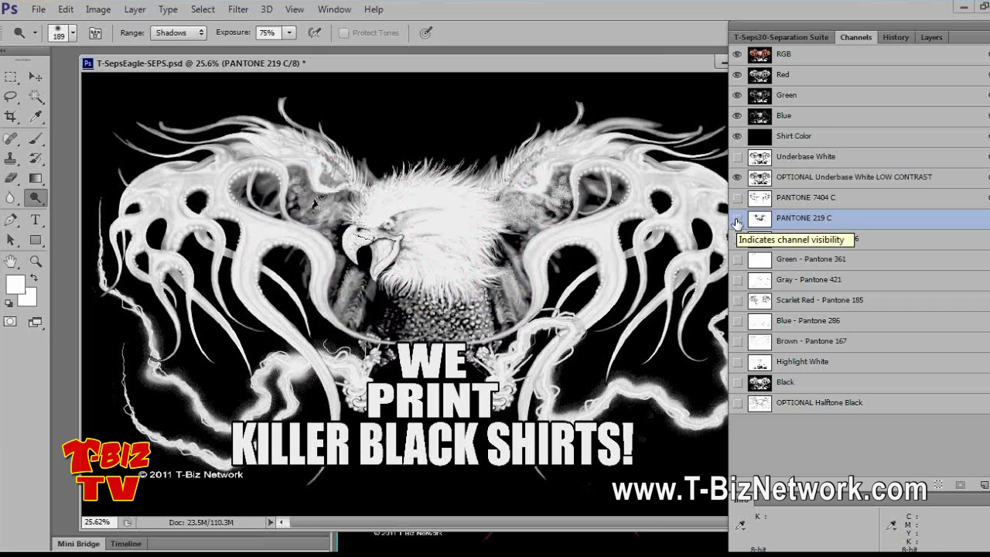
click(737, 220)
click(737, 220)
click(737, 220)
click(738, 220)
click(738, 220)
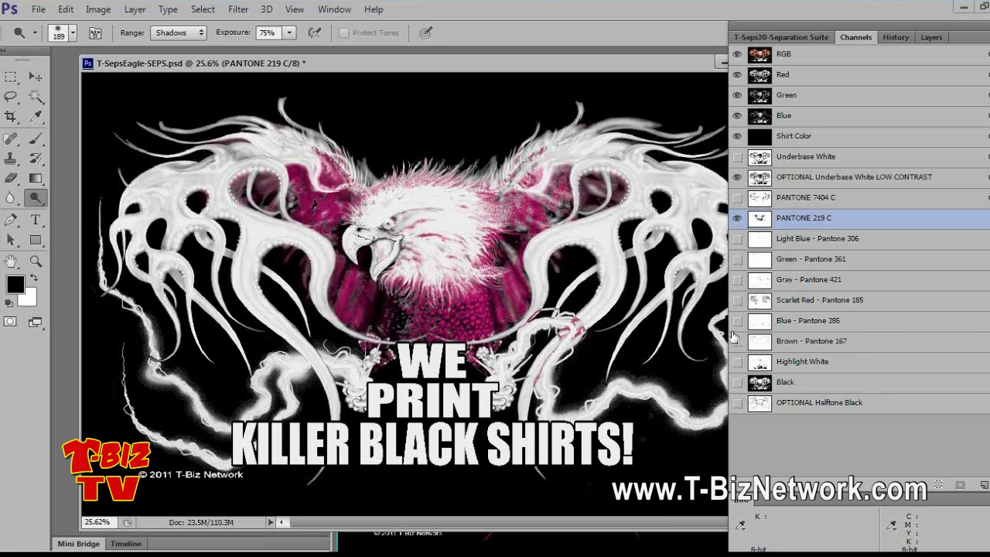
Step: Show the Scarlet Red - Pantone 185 and PANTONE 7404 C channels as well, and inspect the left wing's flame tips at 100%
click(737, 300)
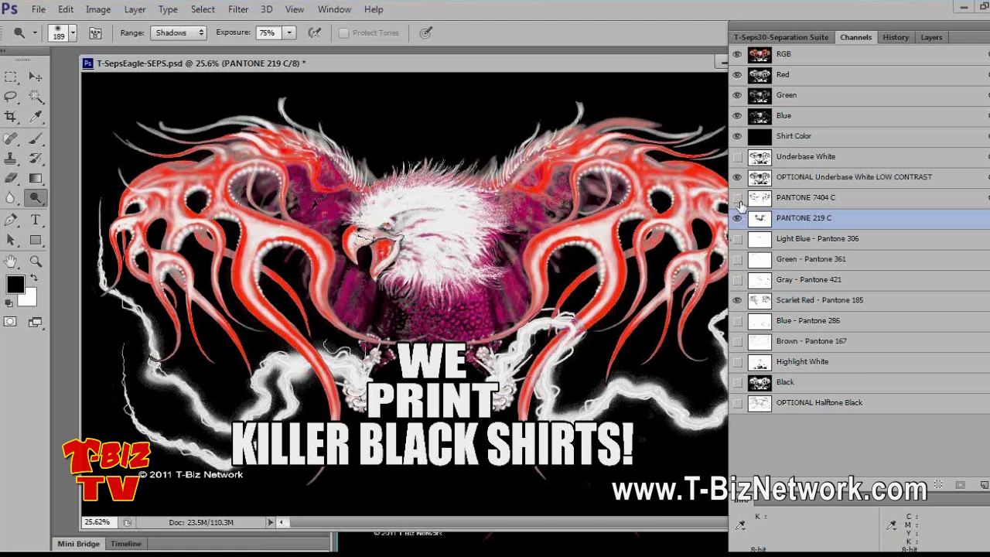
click(737, 198)
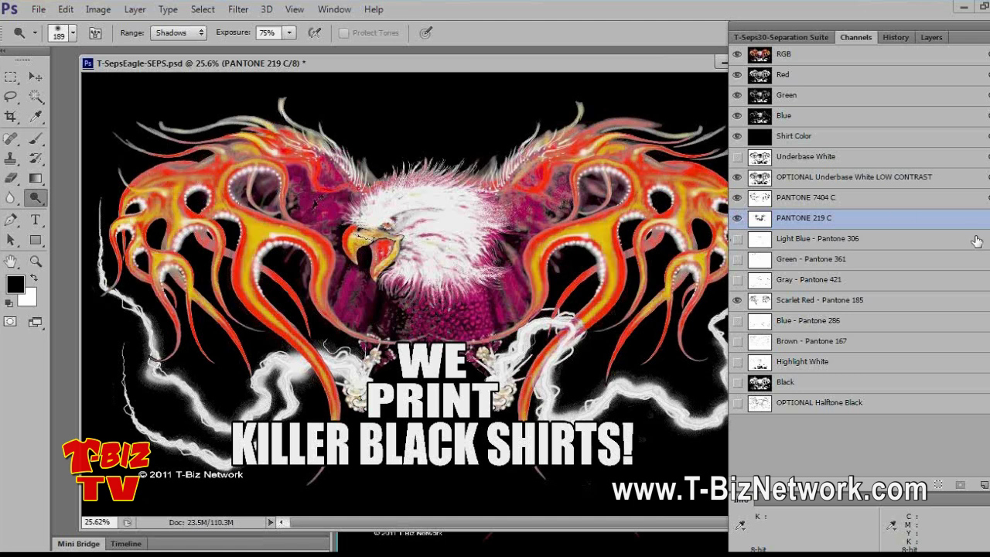
click(34, 261)
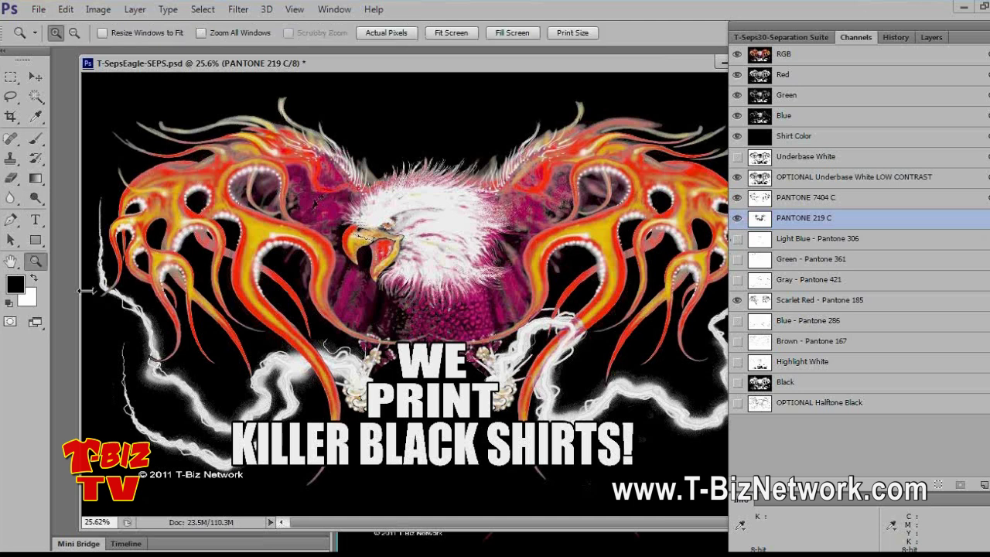
drag(165, 346, 169, 358)
click(168, 359)
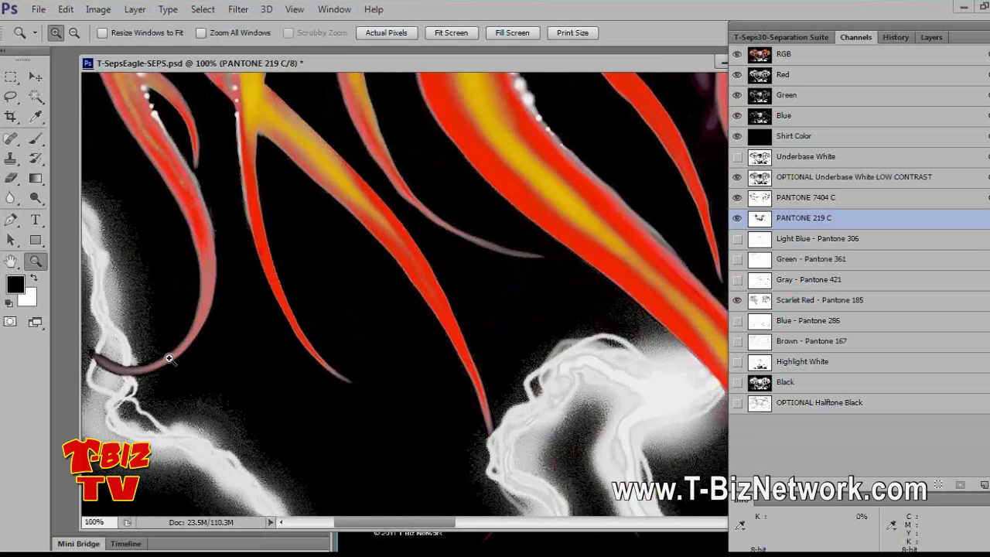
drag(390, 535, 361, 537)
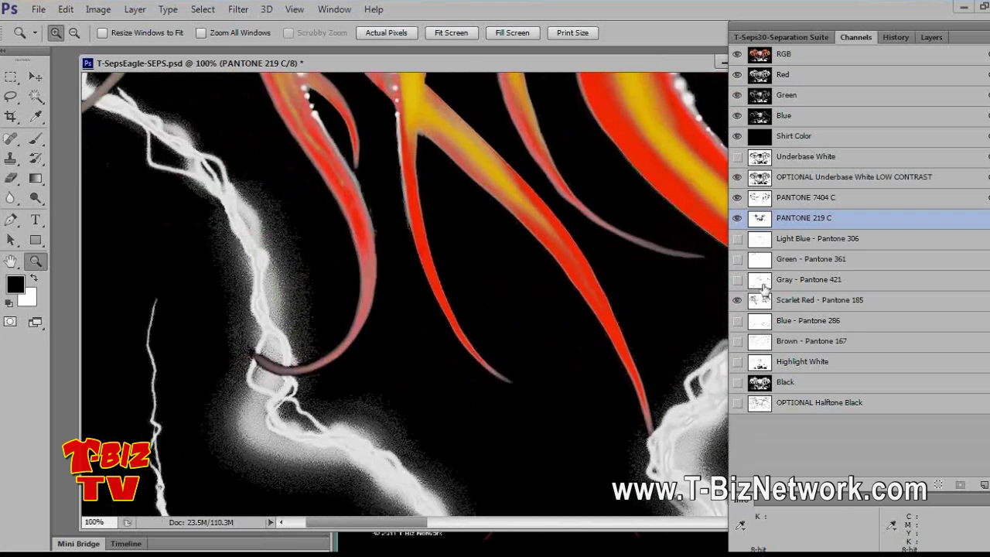
Step: Dodge the curled flame tips of the left wing in the Scarlet Red - Pantone 185 channel with the 189 px brush
click(765, 299)
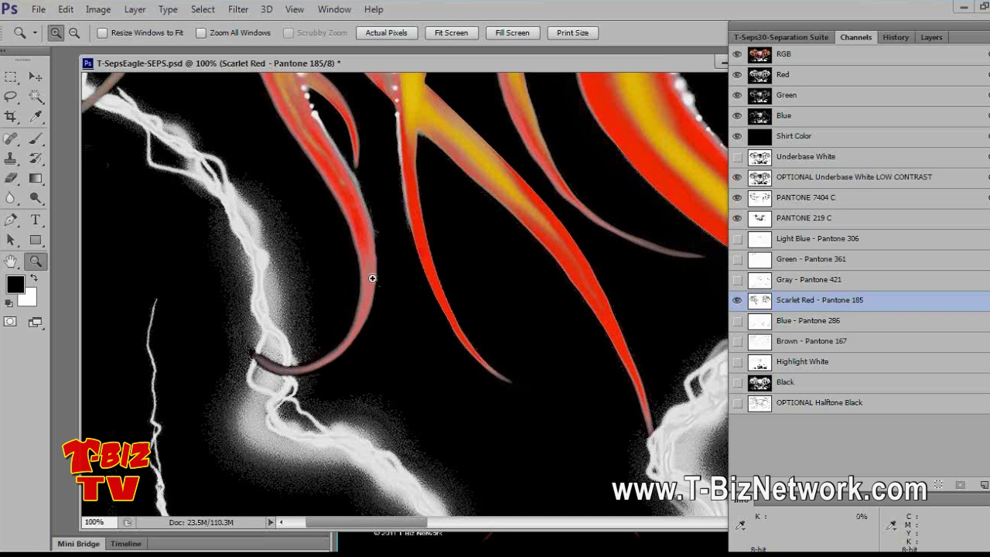
click(40, 194)
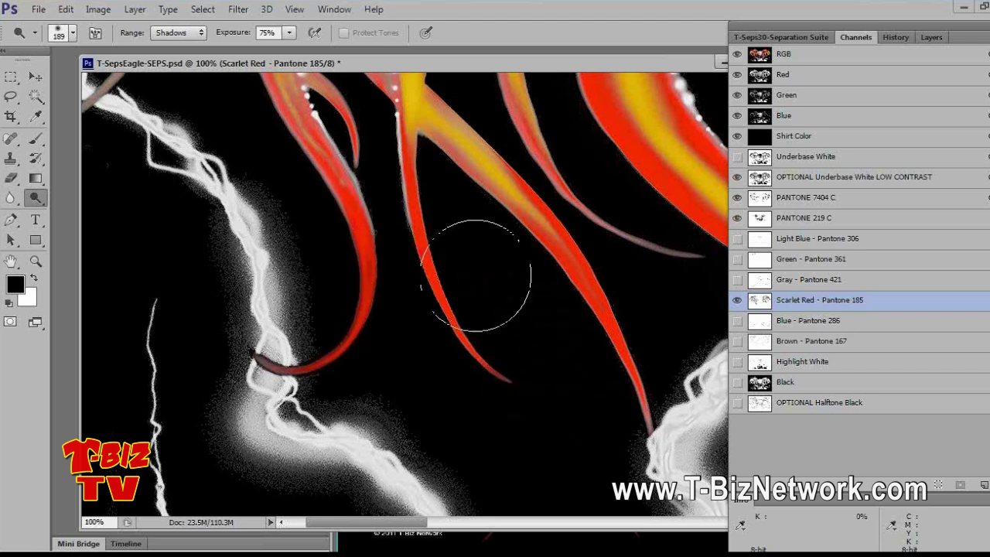
scroll(580, 309, down, 3)
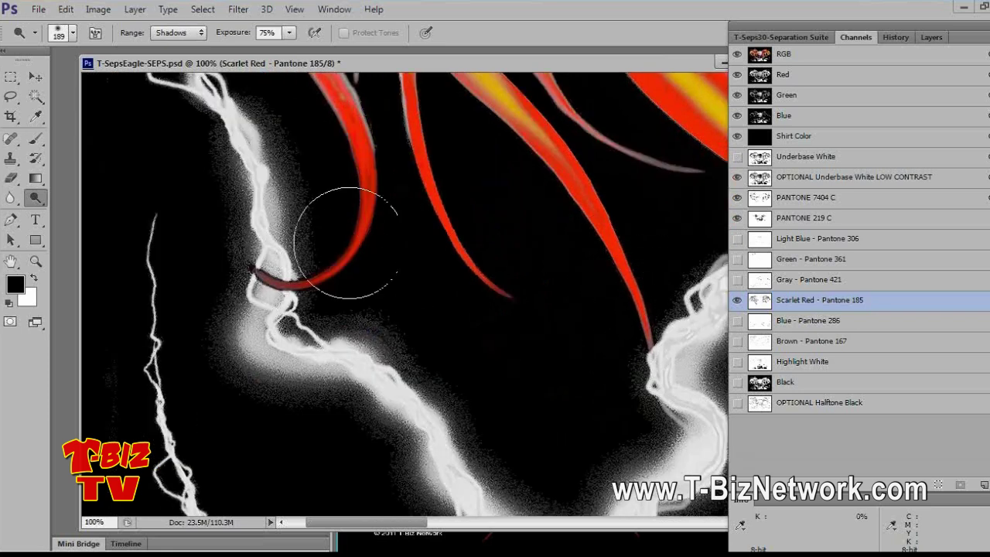
scroll(355, 275, up, 8)
drag(313, 290, 166, 222)
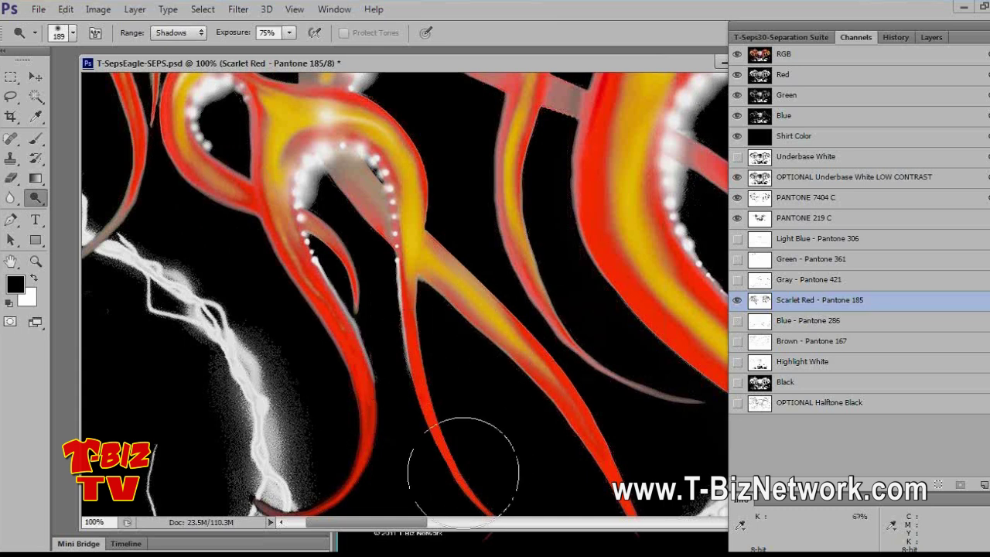
Step: Dodge the matching curled flame tip of the right wing in the Scarlet Red channel and inspect its end at 400%
drag(385, 524, 718, 532)
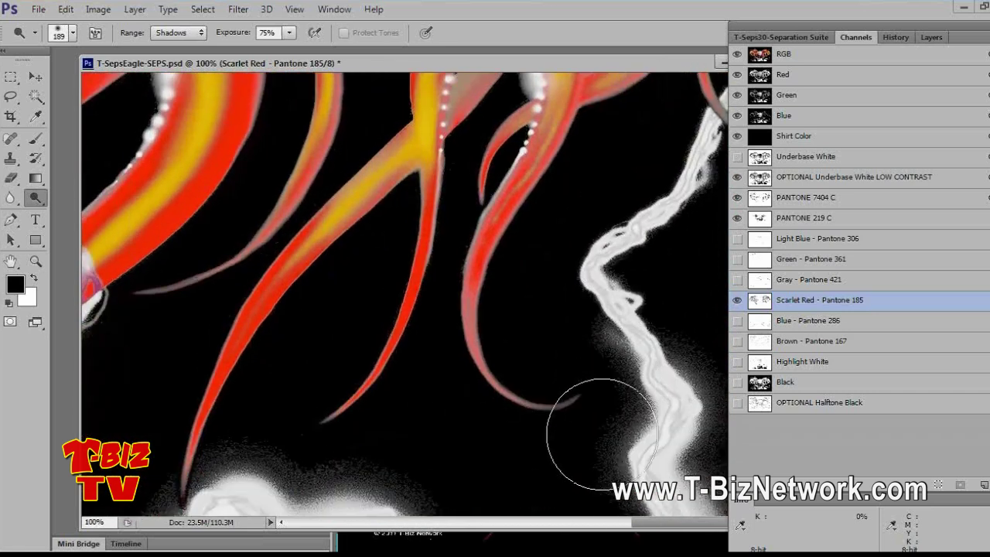
mouse_move(464, 287)
mouse_down()
mouse_move(533, 446)
mouse_move(501, 290)
mouse_move(496, 321)
mouse_move(502, 265)
mouse_move(511, 403)
mouse_move(509, 309)
mouse_move(511, 390)
mouse_move(556, 410)
mouse_move(563, 399)
mouse_move(561, 423)
mouse_up()
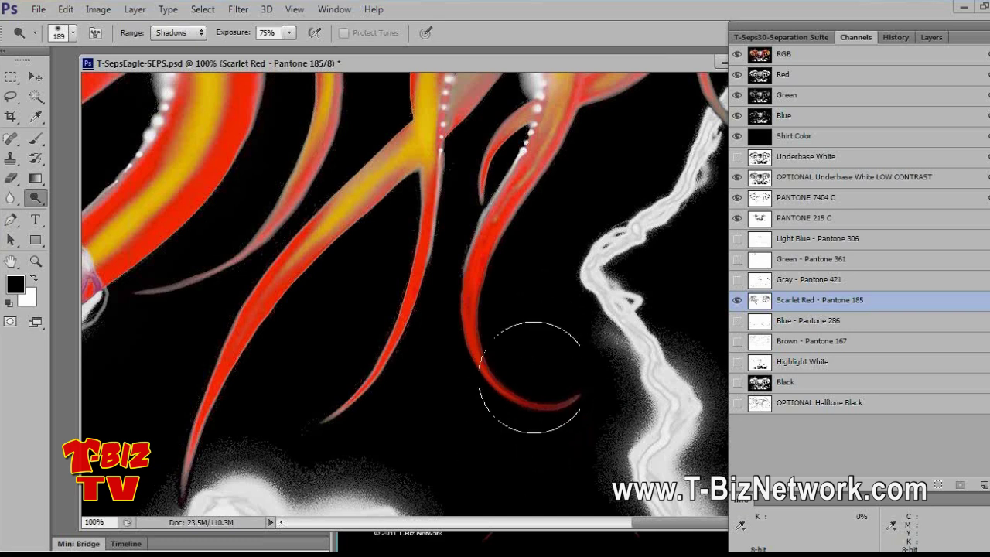
click(34, 262)
click(588, 405)
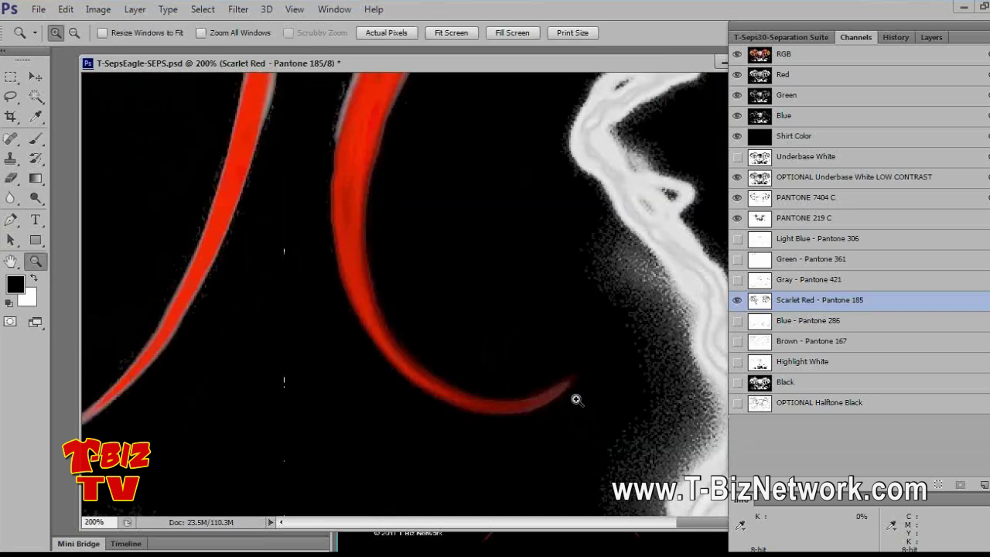
click(574, 398)
click(575, 397)
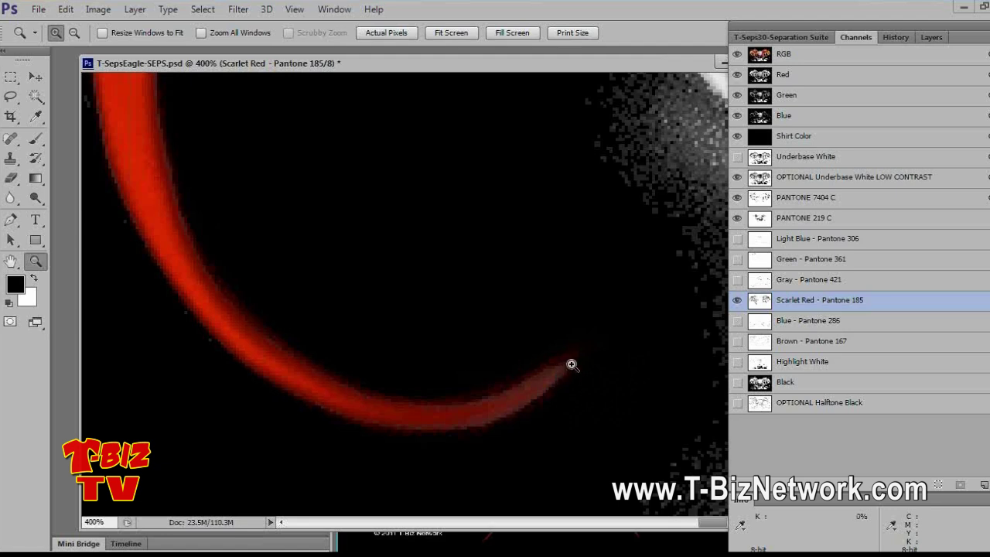
Step: Adjust the midpoint of the Scarlet Red channel's tone curve in Curves to input 134, output 135, and apply it
right_click(408, 320)
click(458, 328)
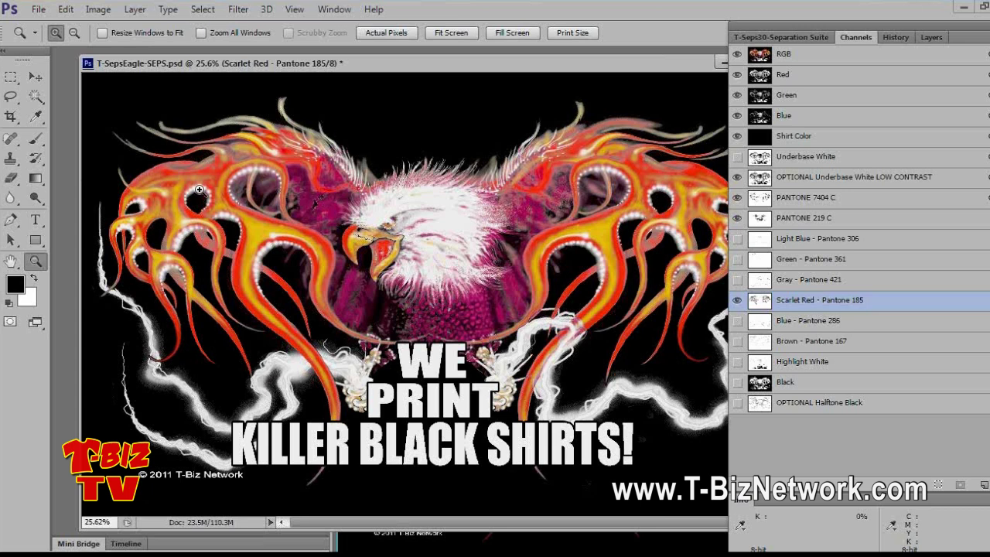
key(i)
key(ctrl+m)
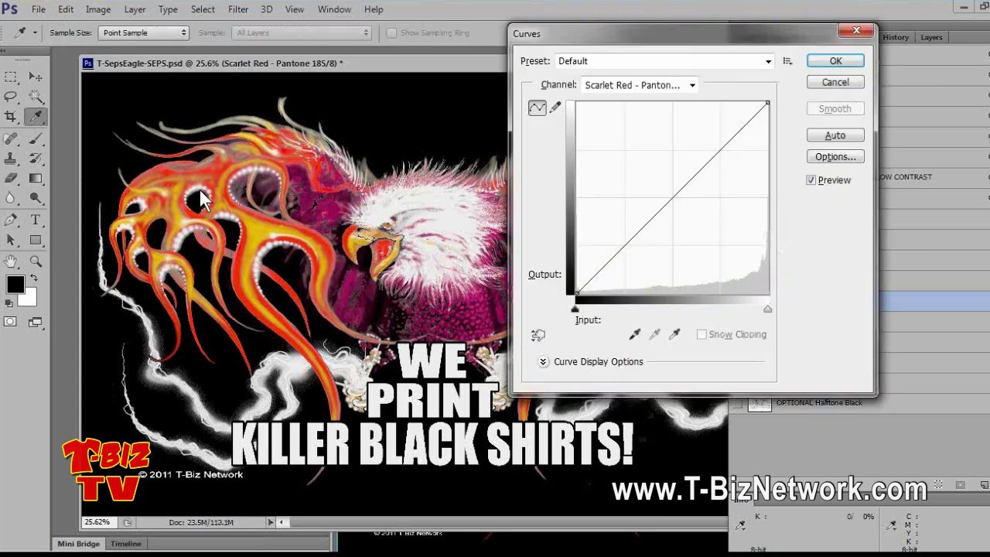
mouse_move(671, 198)
mouse_down()
mouse_move(749, 236)
mouse_move(677, 192)
mouse_up()
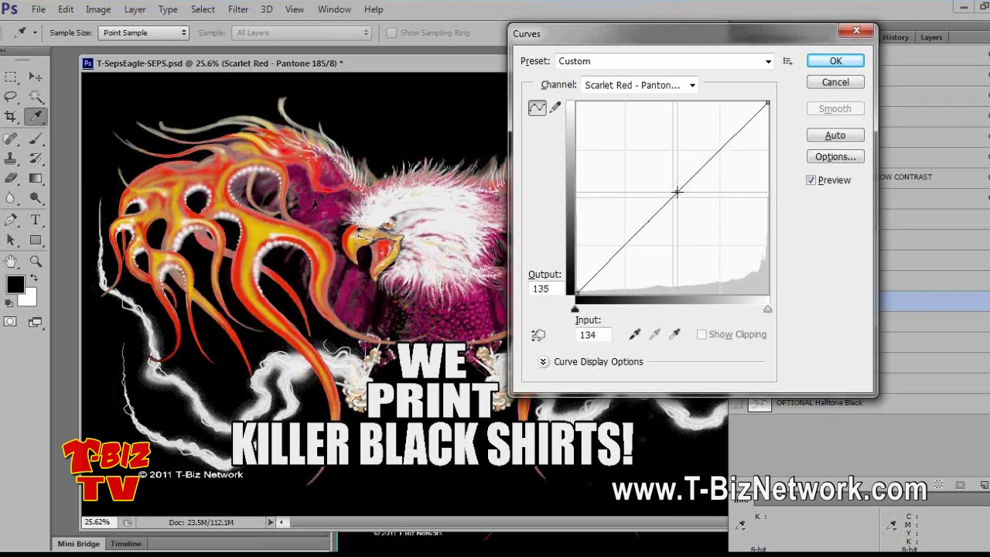
click(820, 61)
Step: Enlarge the Dodge brush to 257 px and brush over the wing flames in the Scarlet Red channel
key(z)
click(33, 196)
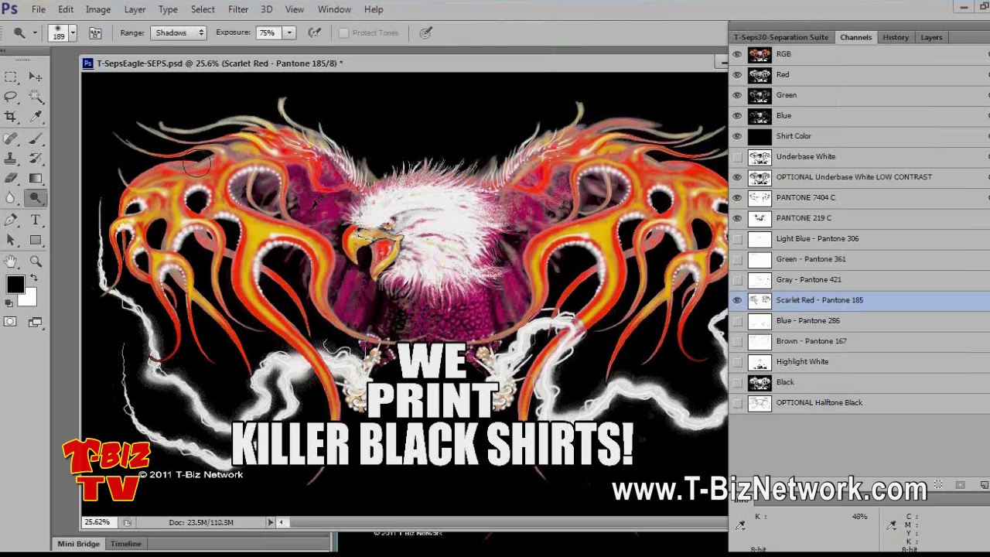
right_click(224, 156)
drag(321, 194, 328, 193)
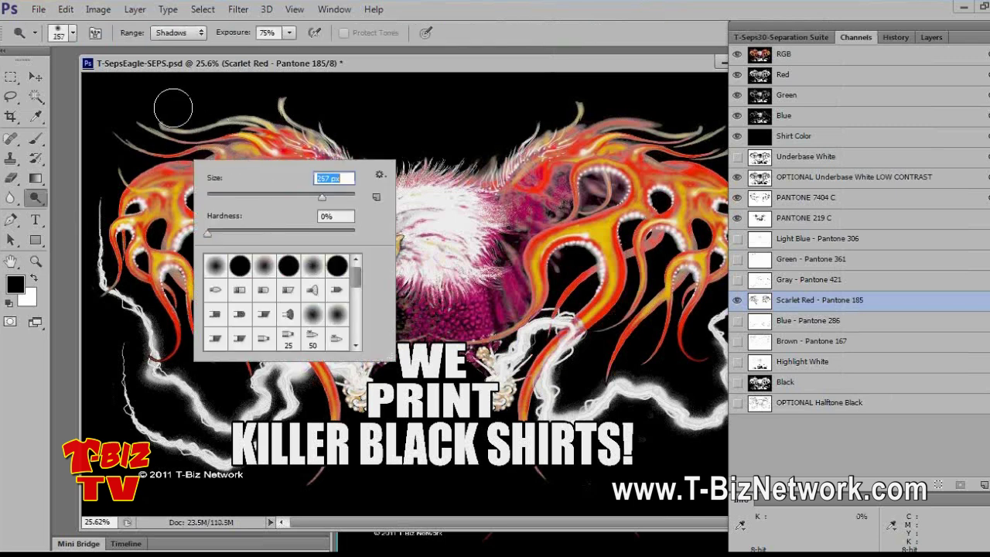
click(172, 107)
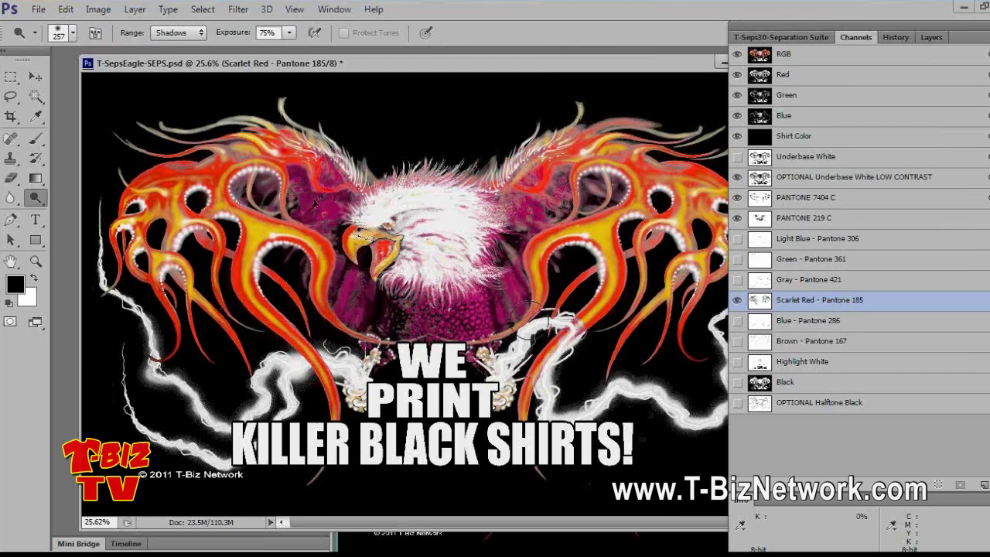
click(738, 176)
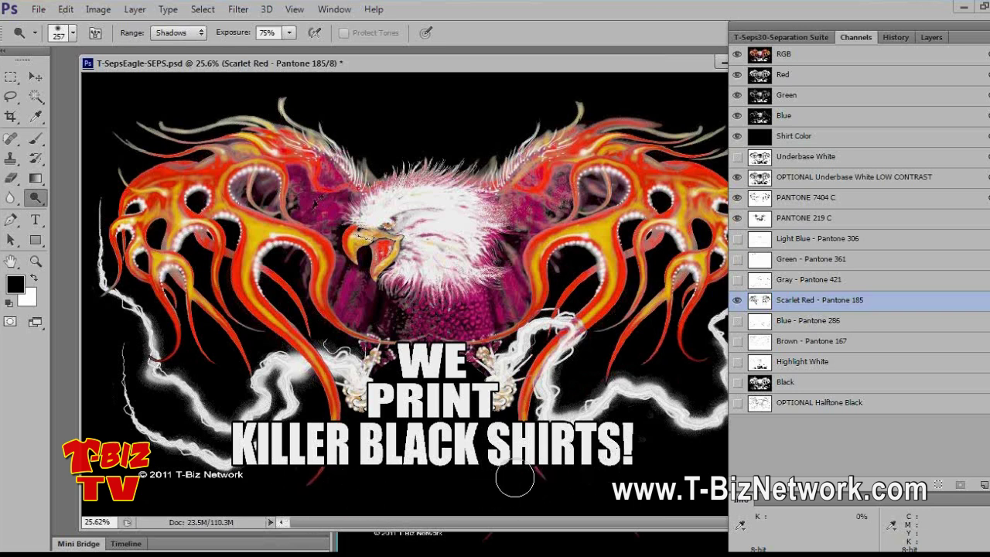
Step: Compare the original RGB artwork with the separation preview of Shirt Color, OPTIONAL Underbase White LOW CONTRAST, Scarlet Red and PANTONE 7404 C
click(832, 57)
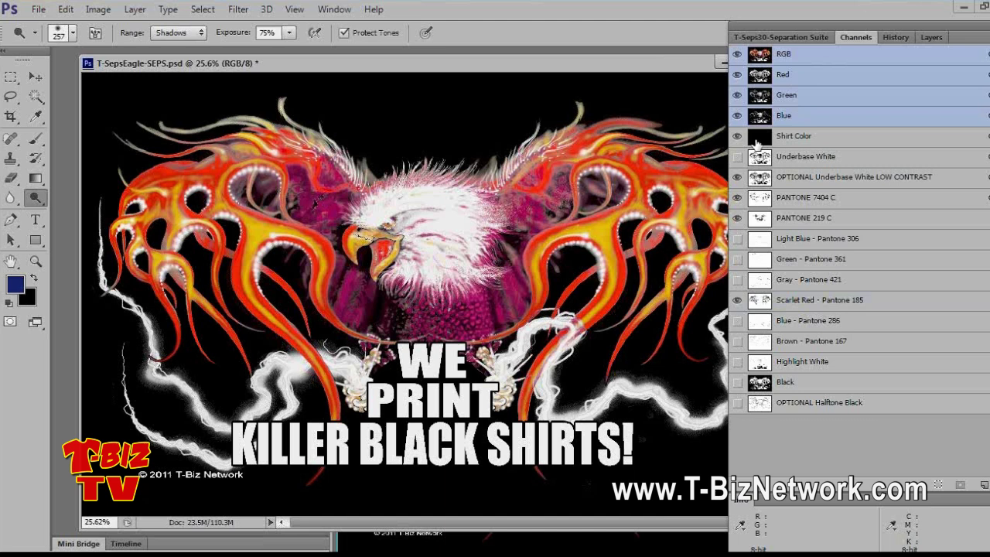
drag(739, 139, 749, 337)
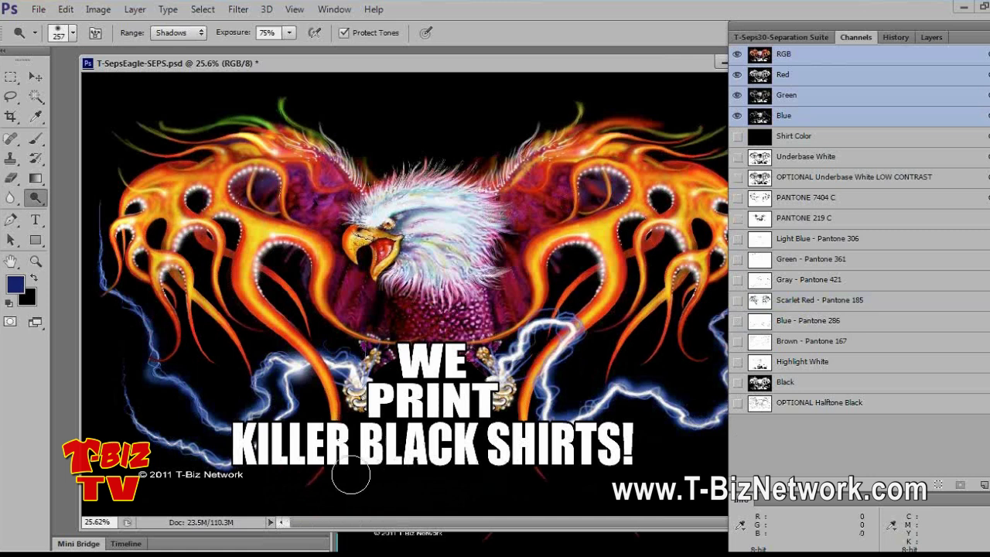
click(738, 136)
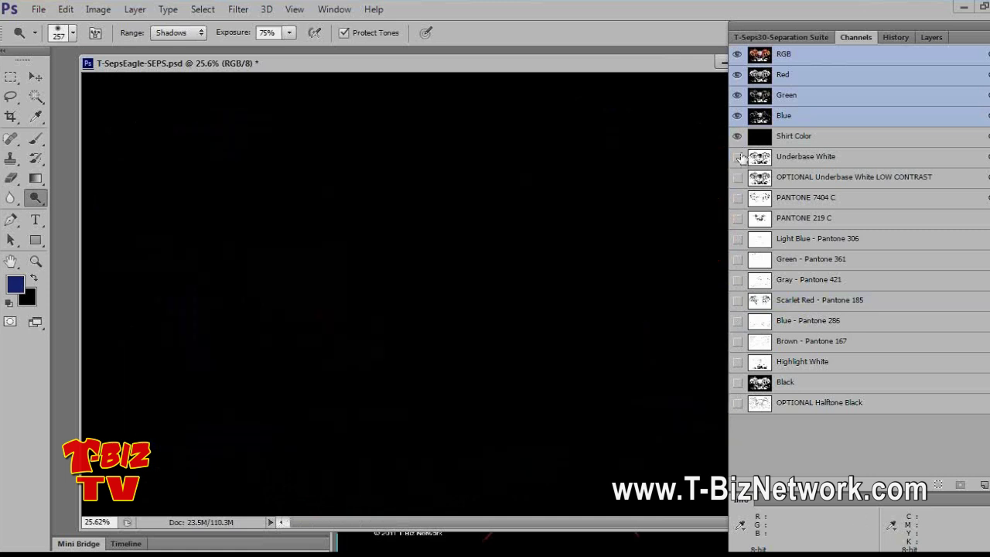
click(737, 177)
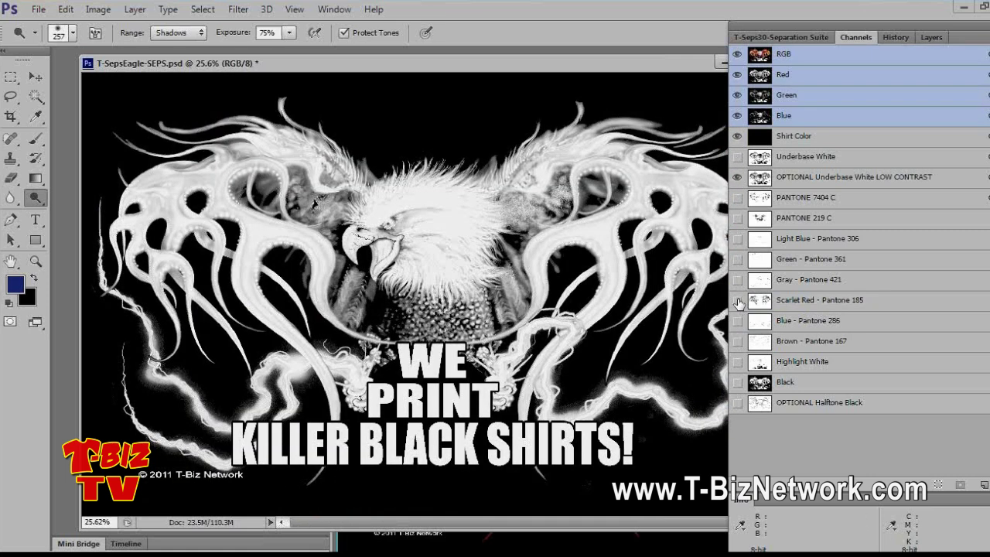
click(738, 300)
click(737, 198)
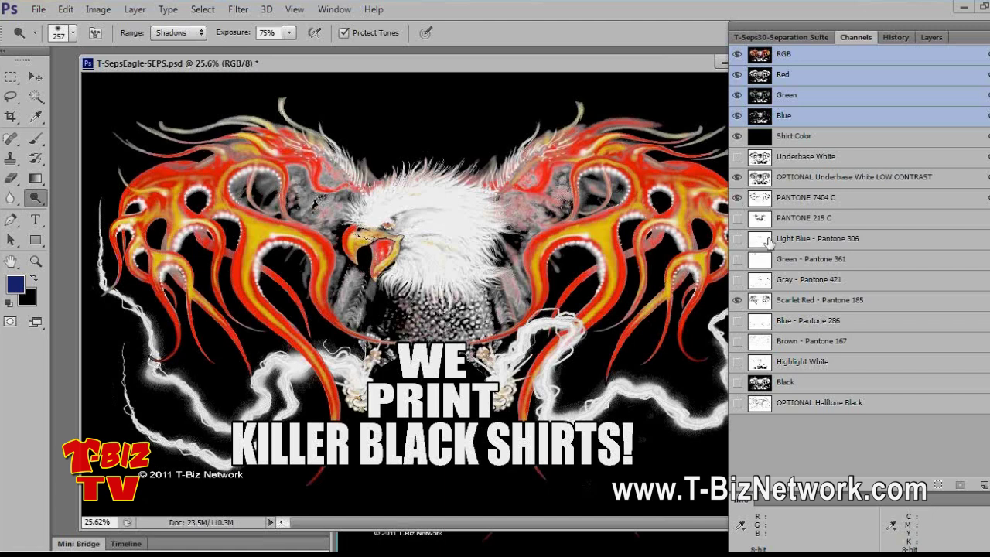
Step: Toggle the Blue - Pantone 286 channel's visibility repeatedly to examine its contribution to the artwork, leaving it shown
click(737, 321)
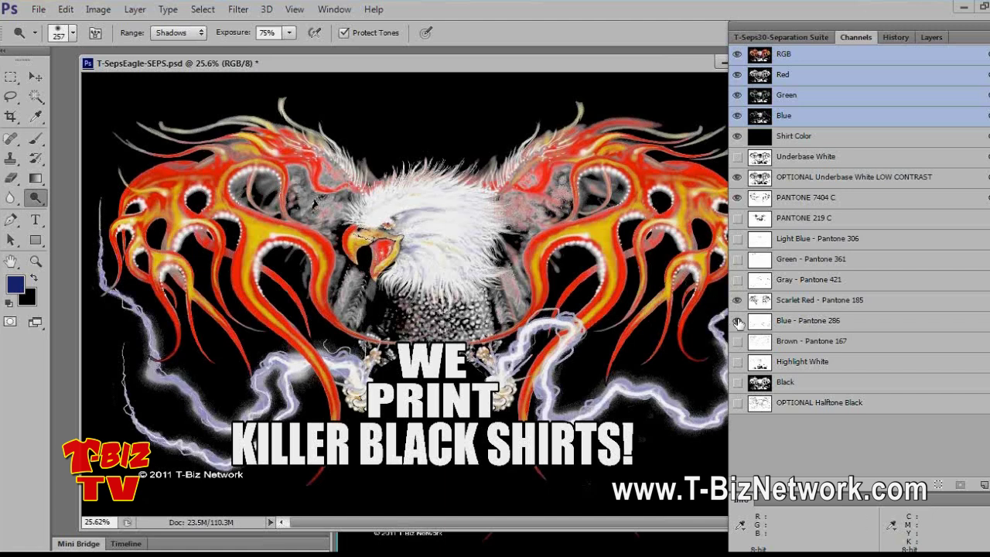
click(737, 324)
click(738, 323)
click(737, 324)
click(738, 323)
click(737, 323)
click(737, 324)
click(737, 324)
click(737, 323)
click(737, 324)
Step: Toggle the Light Blue - Pantone 306 channel on and off to examine its effect on the artwork, leaving it shown
click(737, 240)
click(737, 240)
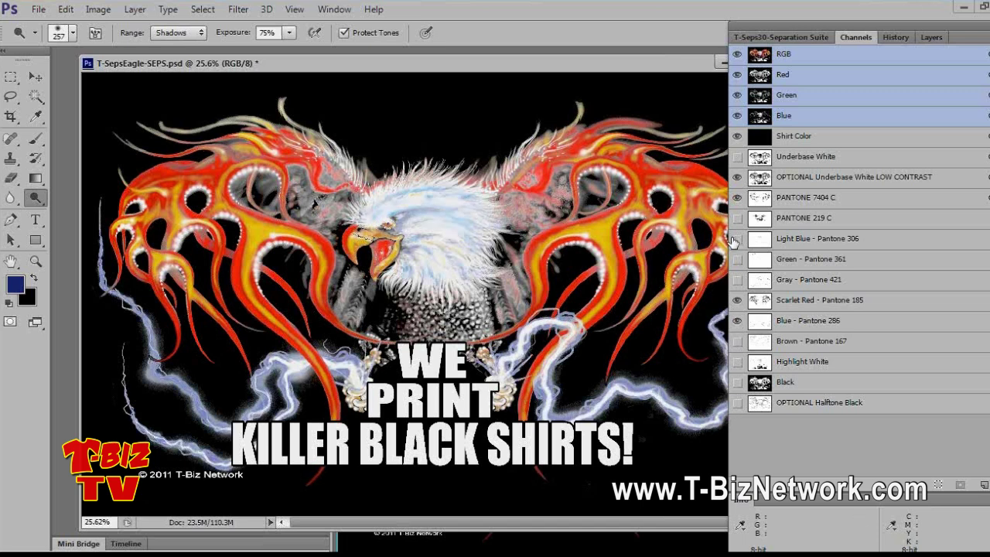
click(737, 239)
click(738, 240)
click(737, 240)
click(737, 240)
click(737, 240)
click(737, 239)
click(763, 324)
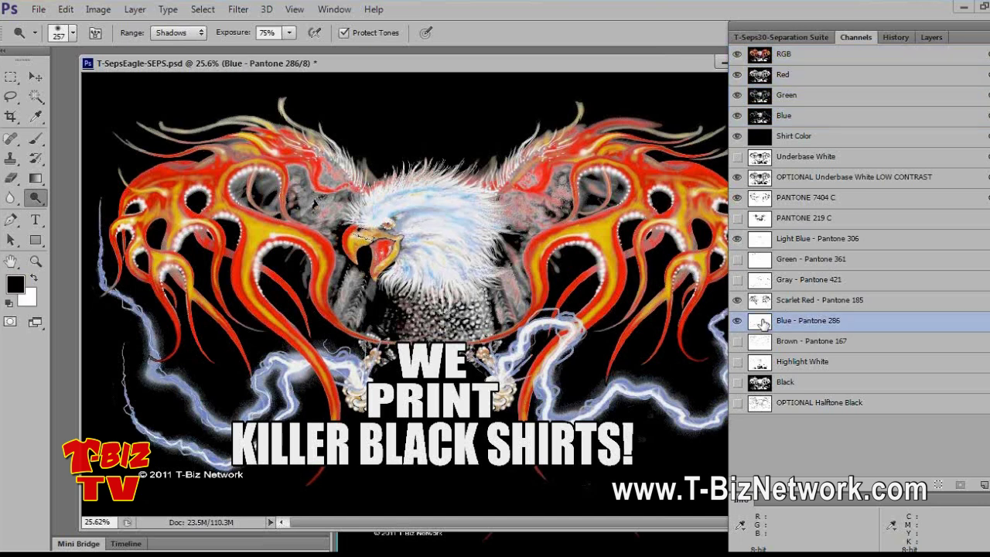
double_click(763, 323)
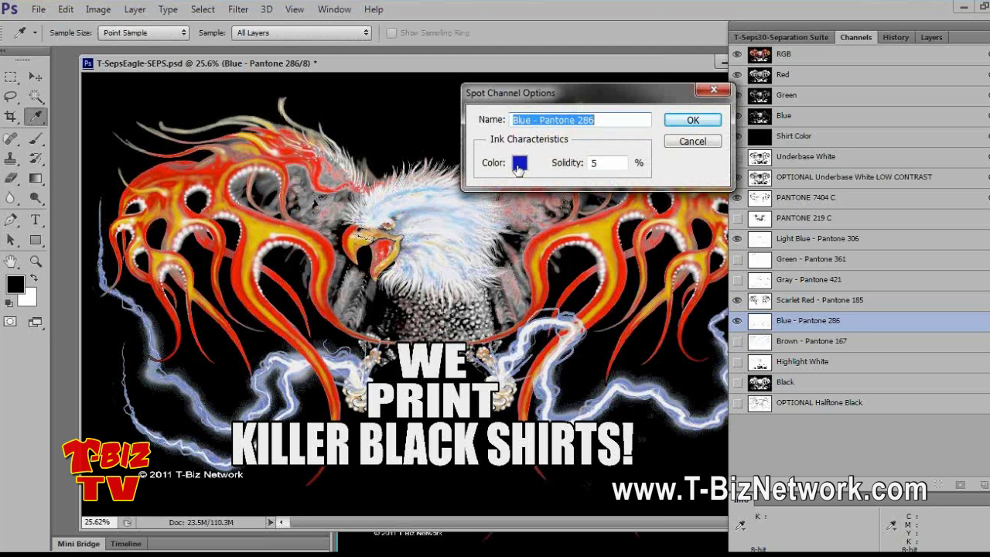
click(693, 141)
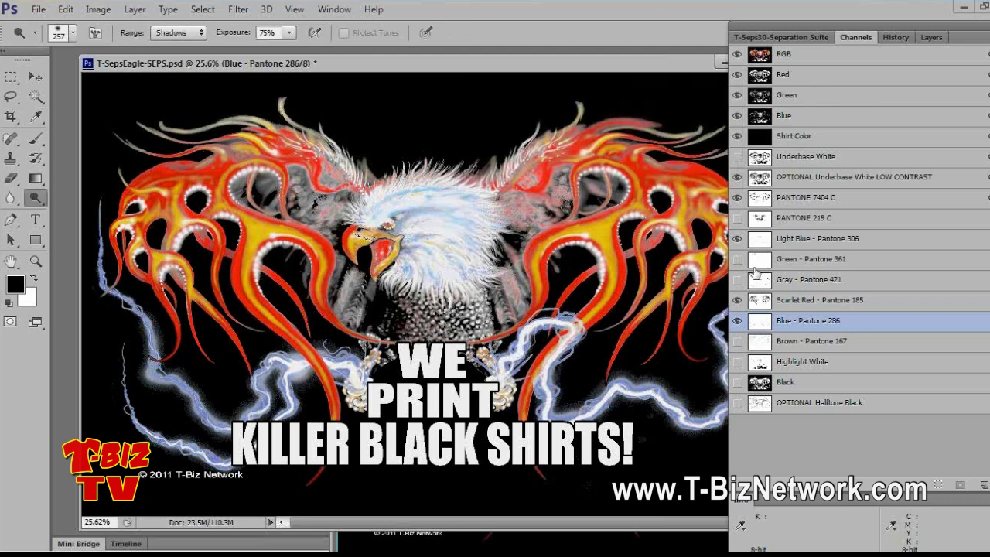
Step: Change the ink color of the Blue - Pantone 286 spot channel to PANTONE 2726 C from the PANTONE solid coated library
double_click(763, 324)
click(519, 163)
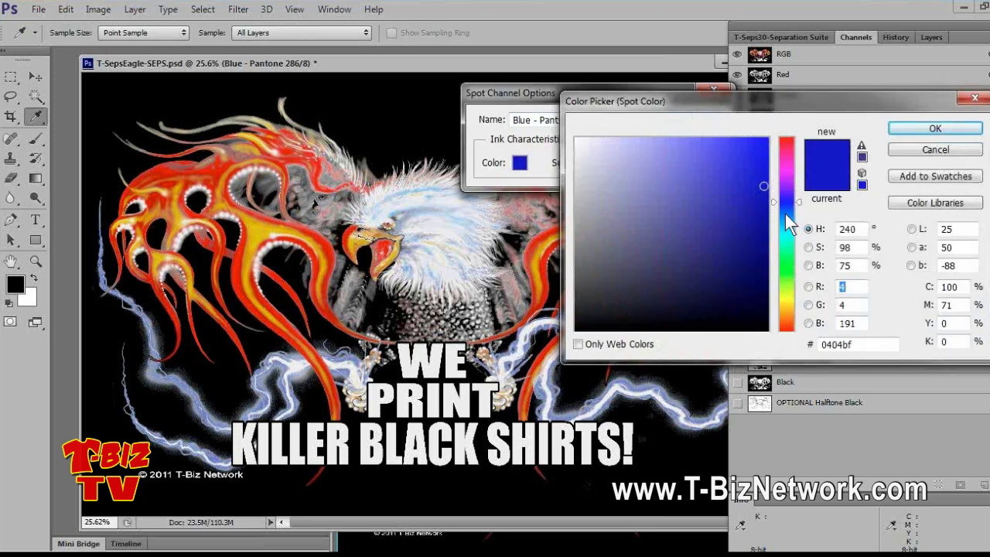
click(785, 215)
drag(769, 171, 750, 187)
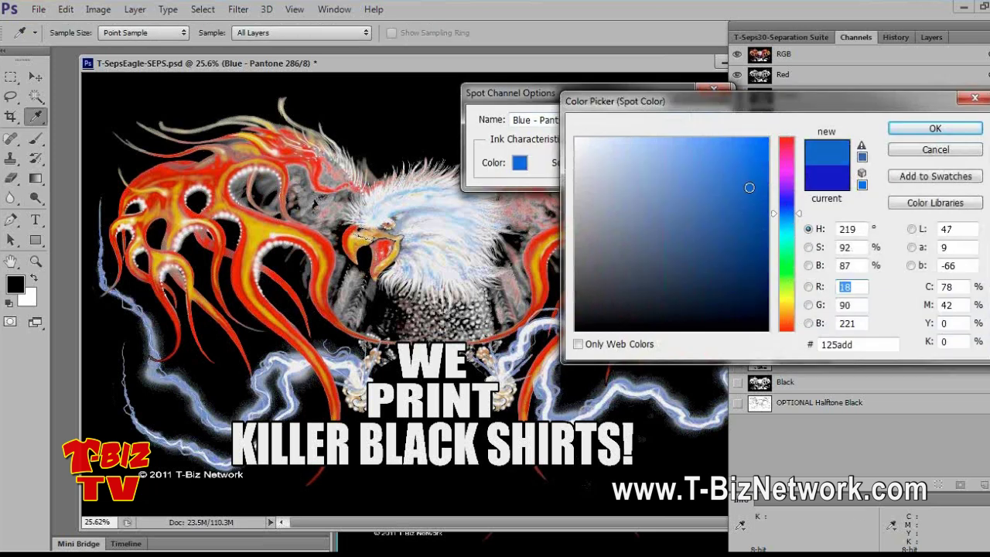
click(936, 201)
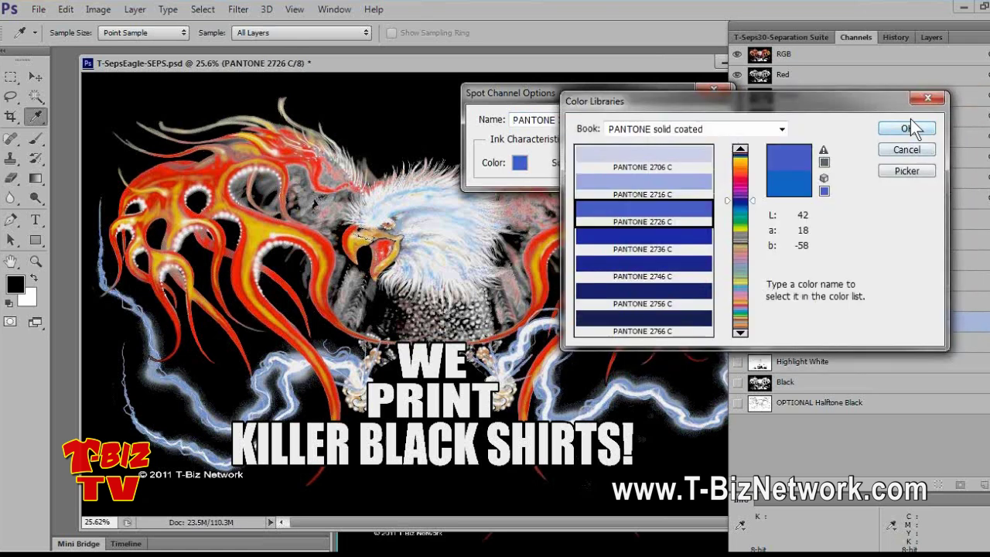
click(905, 129)
click(697, 118)
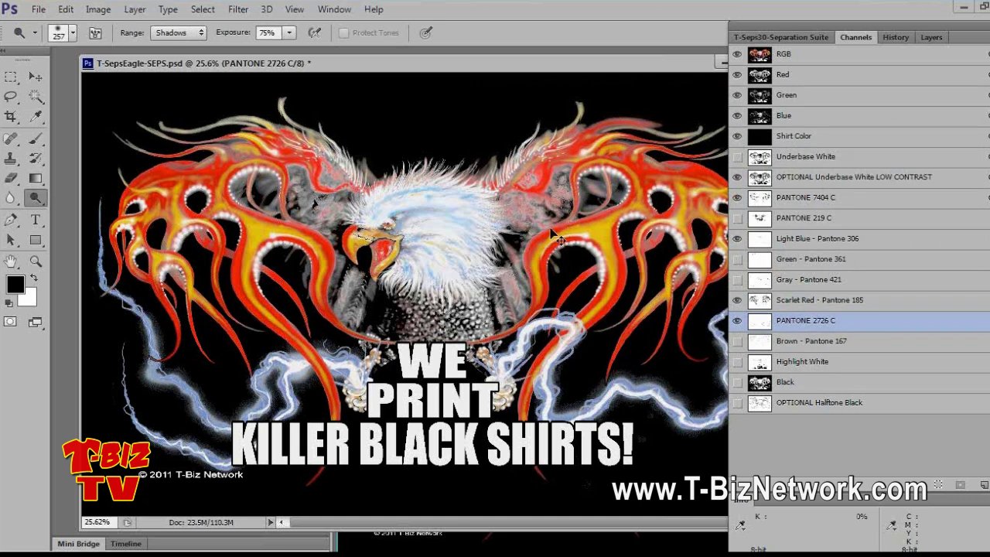
Step: Strengthen PANTONE 2726 C with a Curves point at input 176, output 131, and dodge the lightning bolts on both sides of the artwork
key(ctrl+m)
drag(674, 197, 708, 196)
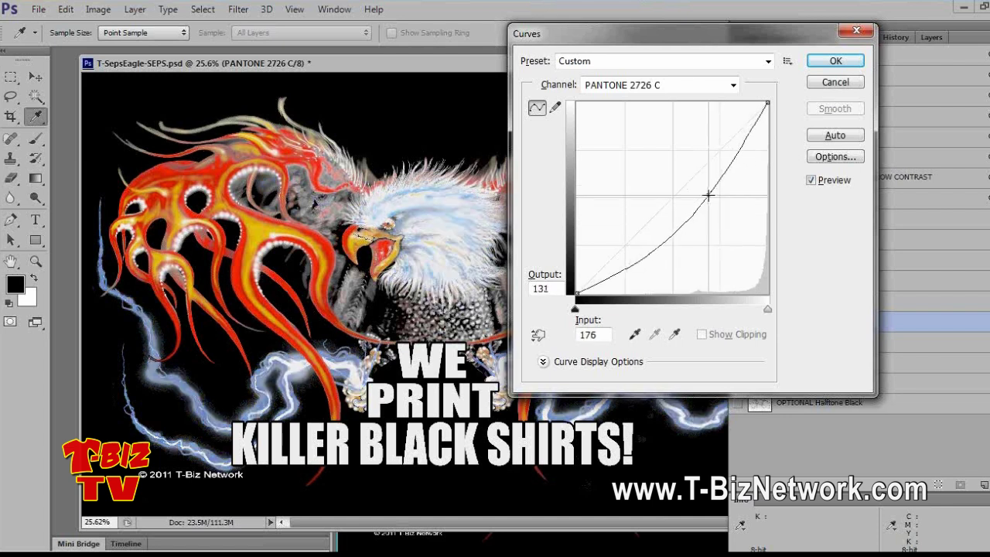
click(836, 60)
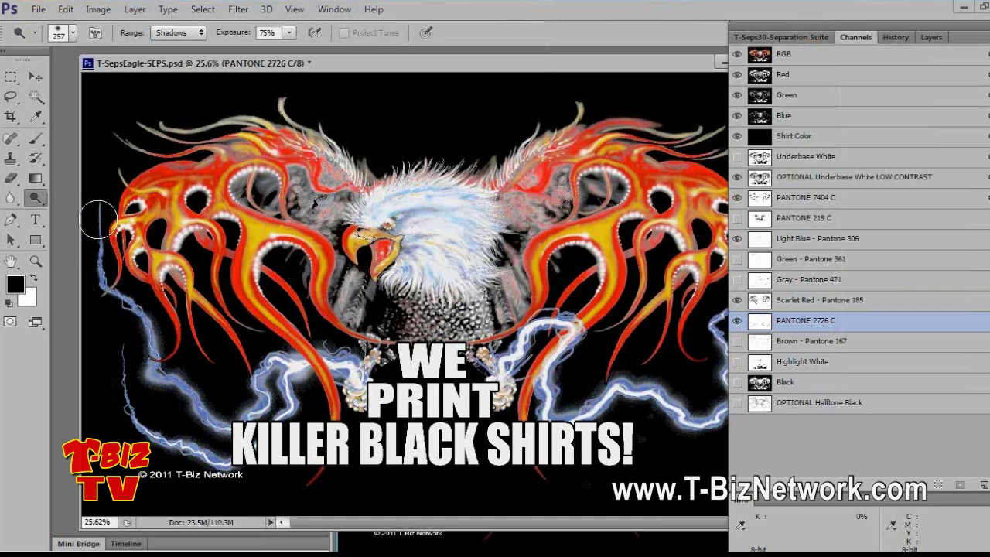
mouse_move(172, 355)
mouse_down()
mouse_move(271, 426)
mouse_move(323, 348)
mouse_move(348, 399)
mouse_move(285, 380)
mouse_move(263, 441)
mouse_move(130, 416)
mouse_move(103, 384)
mouse_up()
mouse_move(552, 365)
mouse_down()
mouse_move(541, 430)
mouse_move(635, 400)
mouse_move(656, 405)
mouse_move(714, 374)
mouse_move(625, 371)
mouse_up()
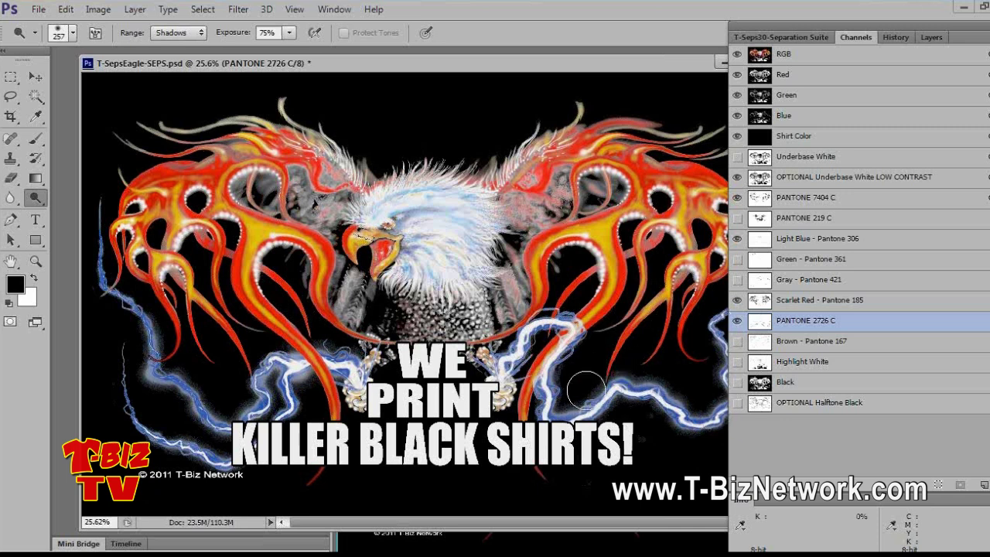
Step: Examine the blue edges and halftone glow of the left lightning bolt at up to 200% magnification
click(36, 261)
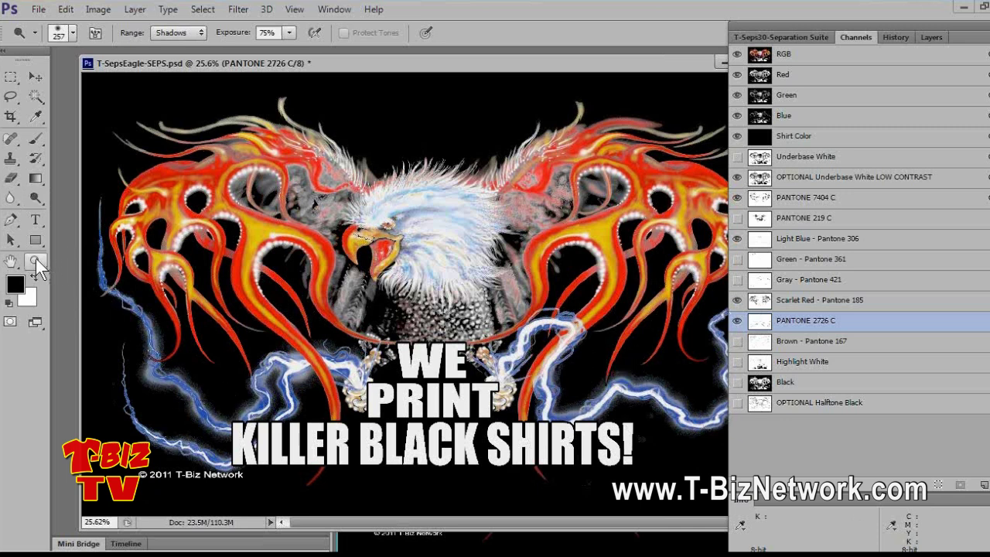
click(194, 405)
click(202, 405)
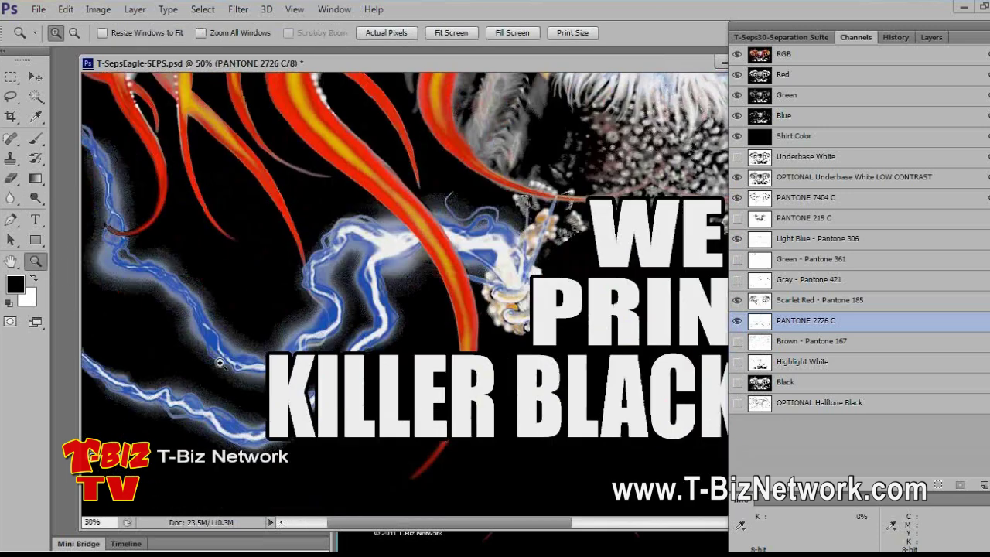
click(220, 359)
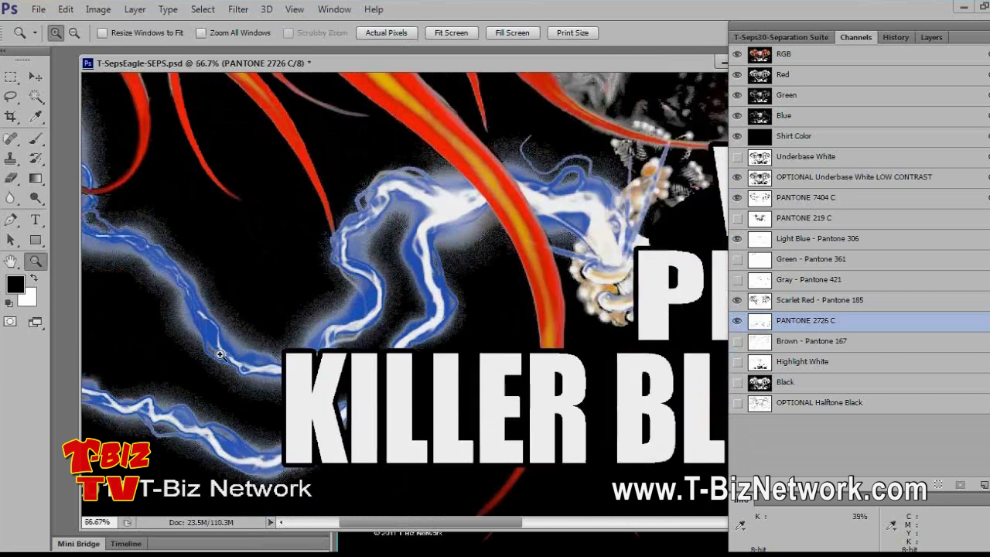
click(220, 354)
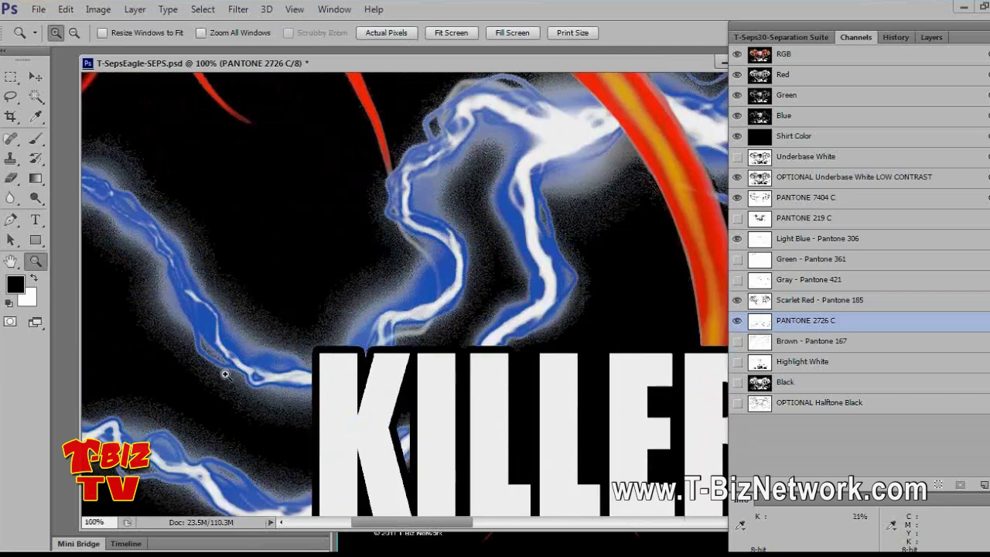
scroll(228, 341, down, 2)
click(233, 305)
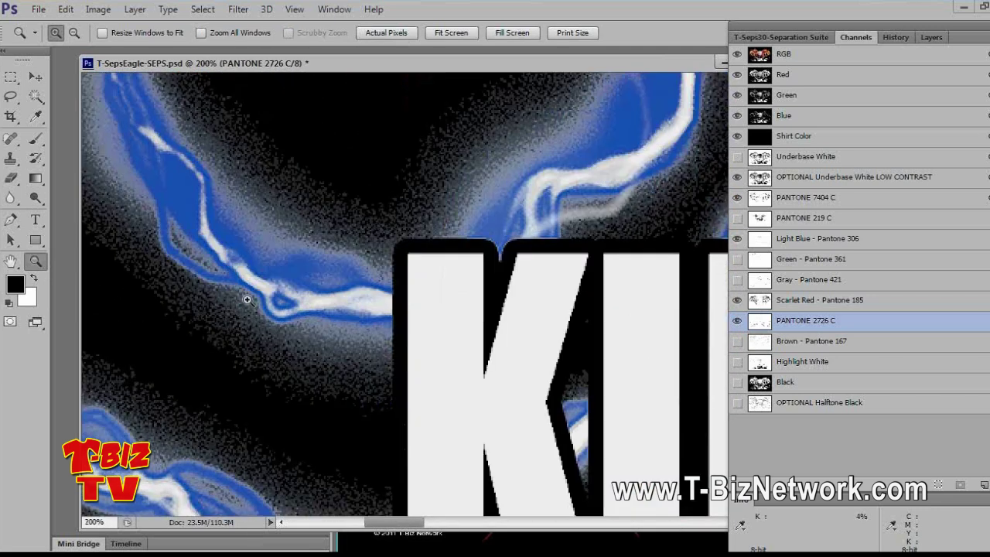
scroll(271, 290, up, 1)
right_click(288, 282)
click(343, 289)
click(206, 410)
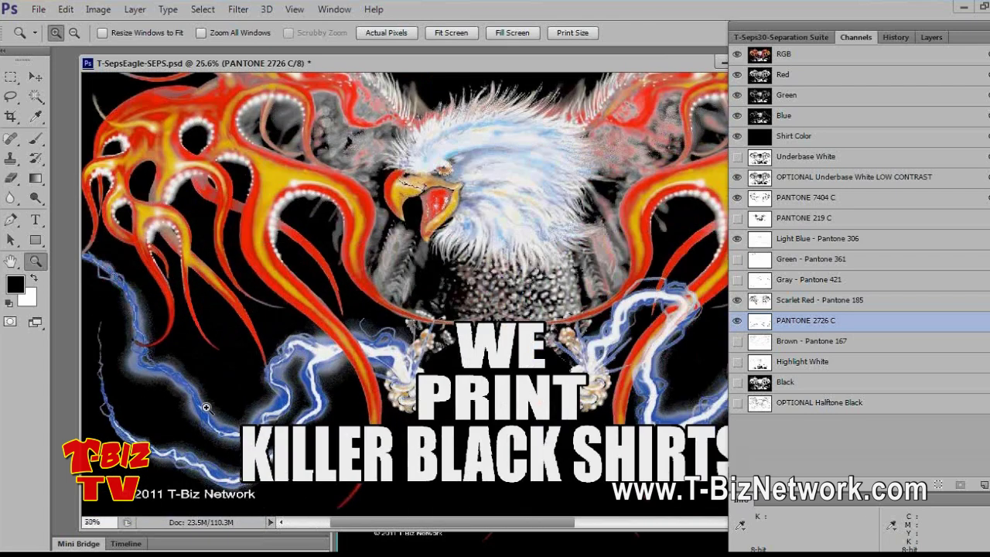
click(206, 408)
click(224, 394)
scroll(232, 394, down, 4)
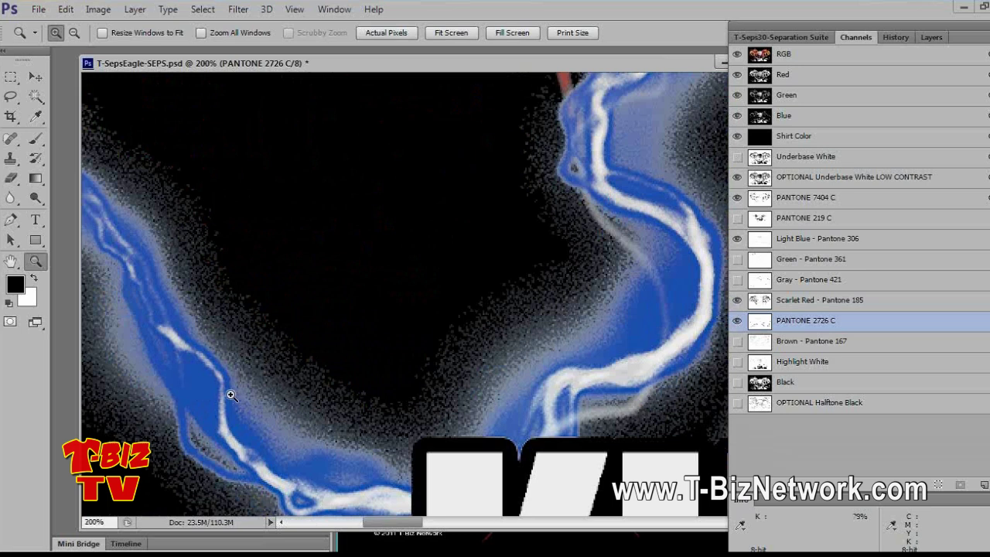
Step: Compare the lightning in the original RGB with the preview of Shirt Color, LOW CONTRAST underbase, Light Blue, PANTONE 7404 C, Scarlet Red and PANTONE 2726 C
click(833, 52)
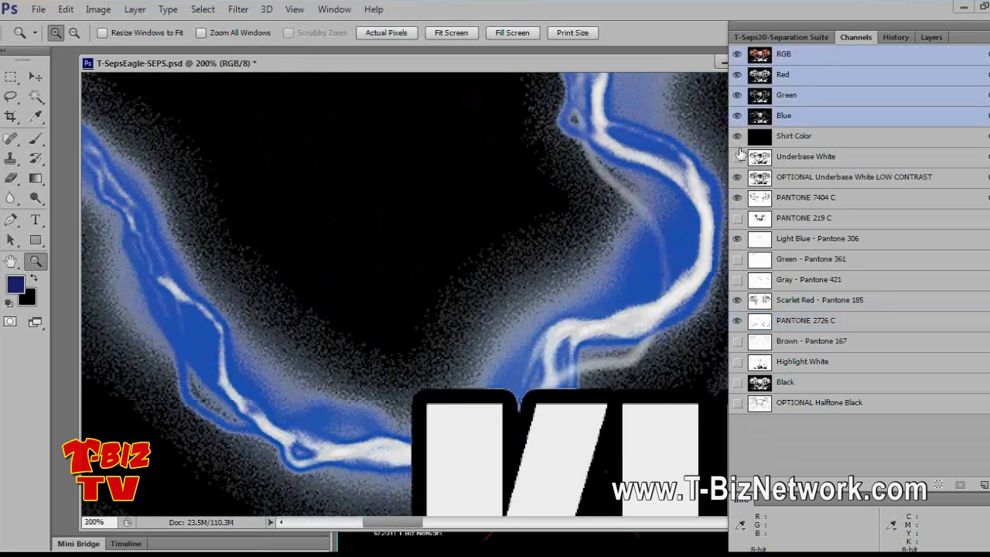
drag(739, 139, 737, 427)
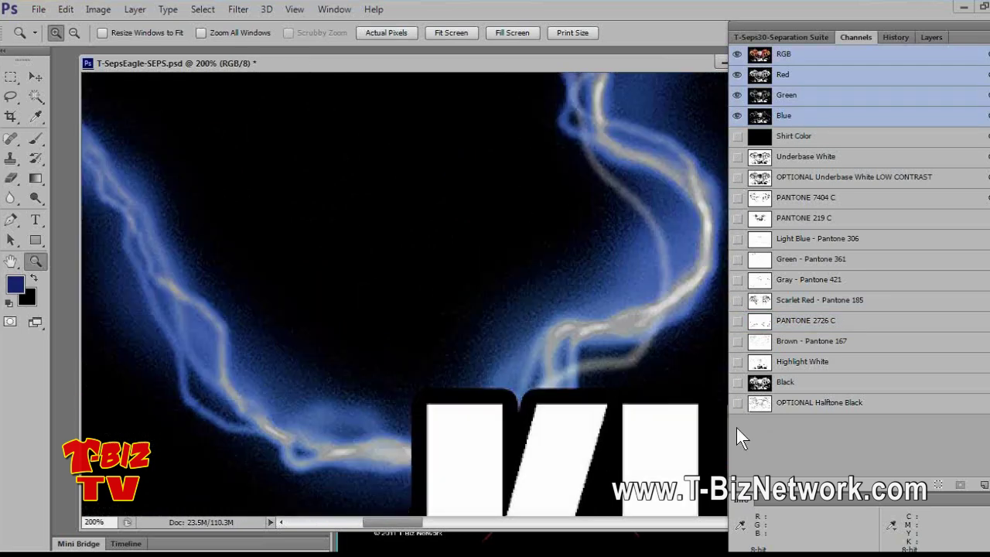
click(738, 137)
click(737, 177)
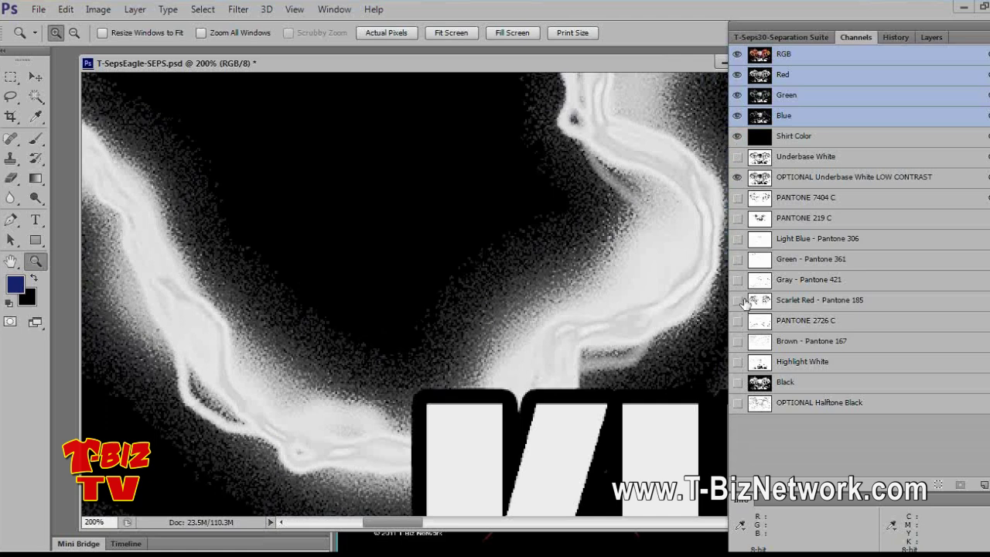
click(737, 239)
click(737, 198)
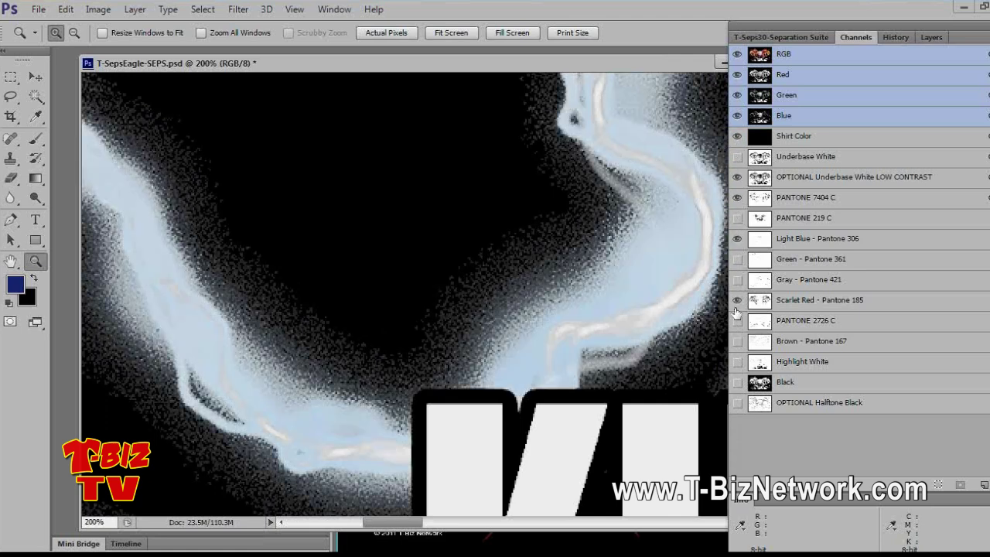
click(738, 157)
click(738, 321)
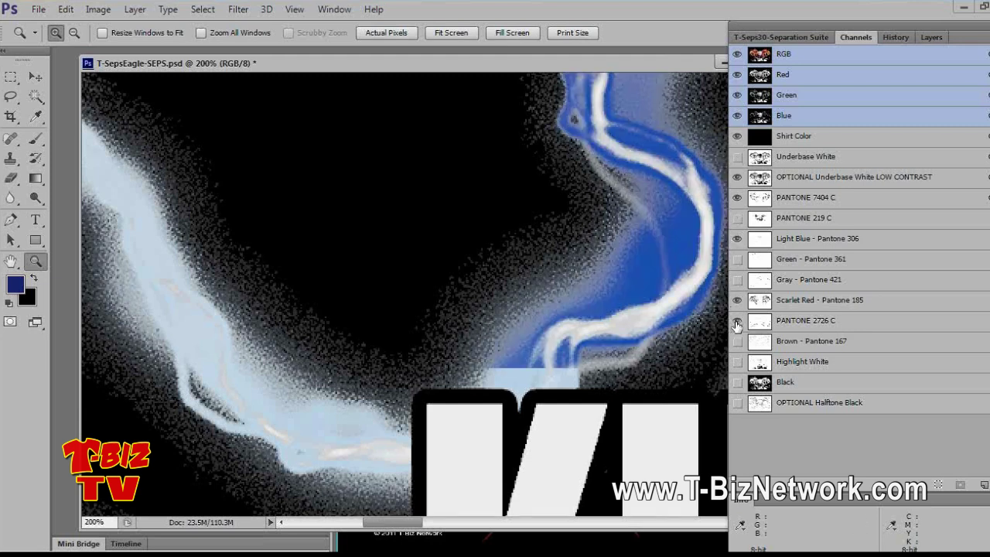
click(852, 176)
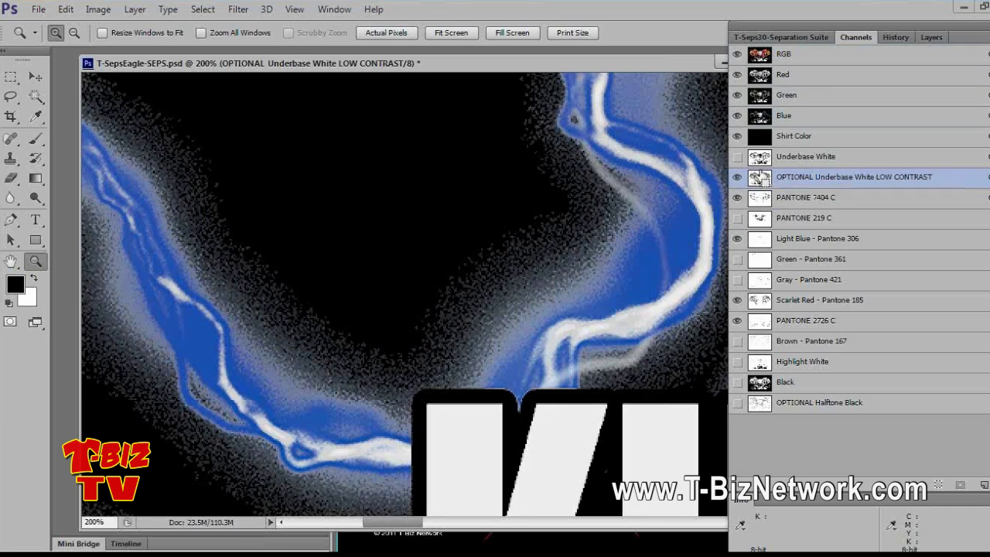
key(ctrl+m)
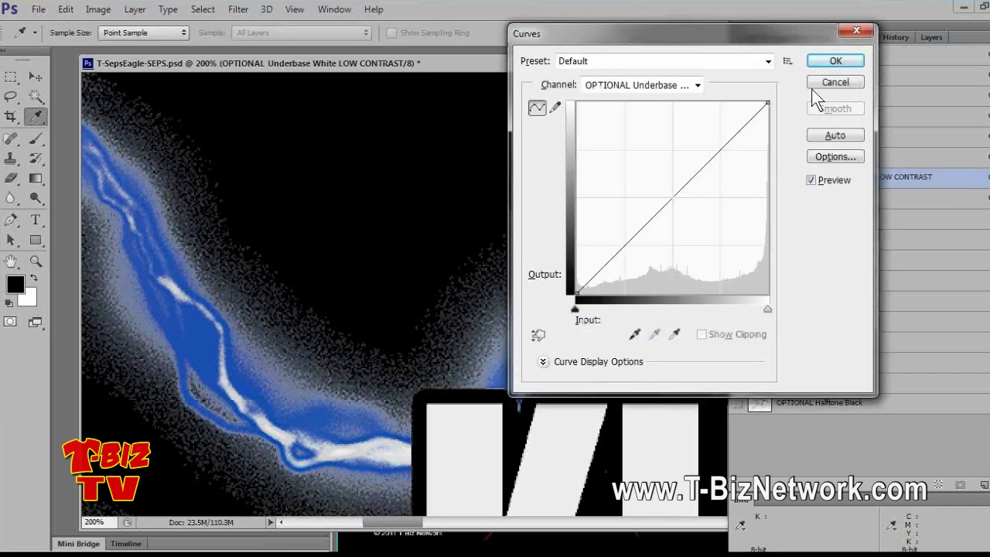
mouse_move(767, 102)
mouse_down()
mouse_move(757, 102)
mouse_move(768, 101)
mouse_up()
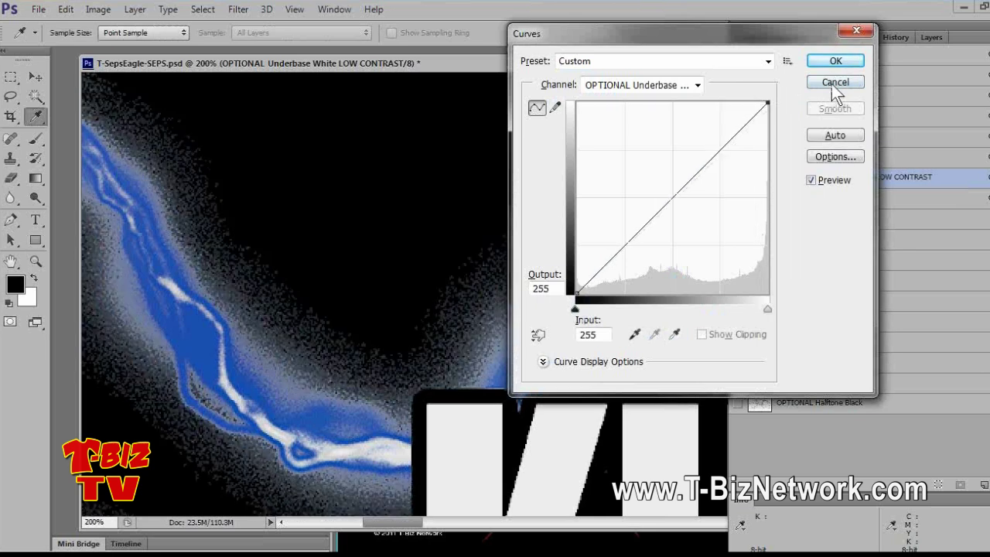
click(834, 82)
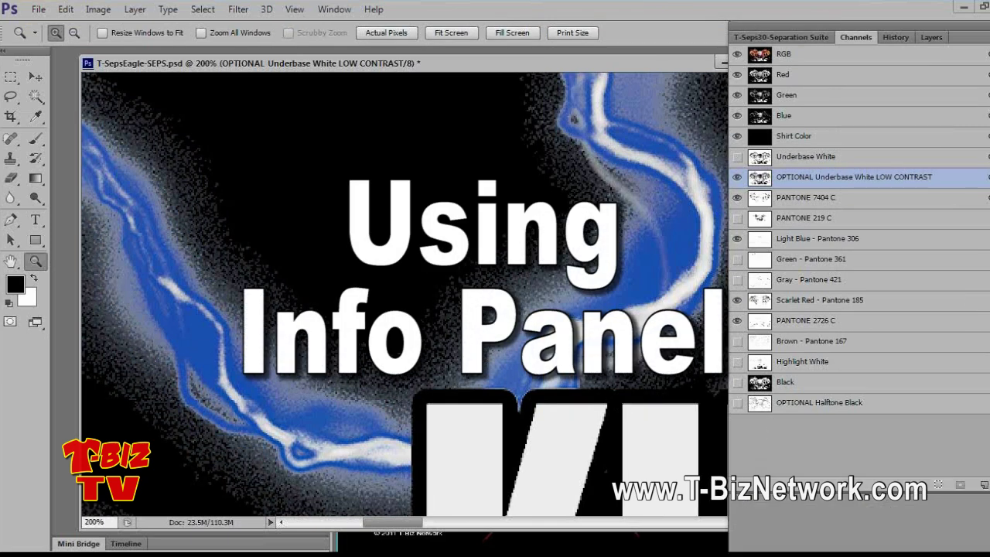
Step: Show the Info panel and make it narrower
key(F8)
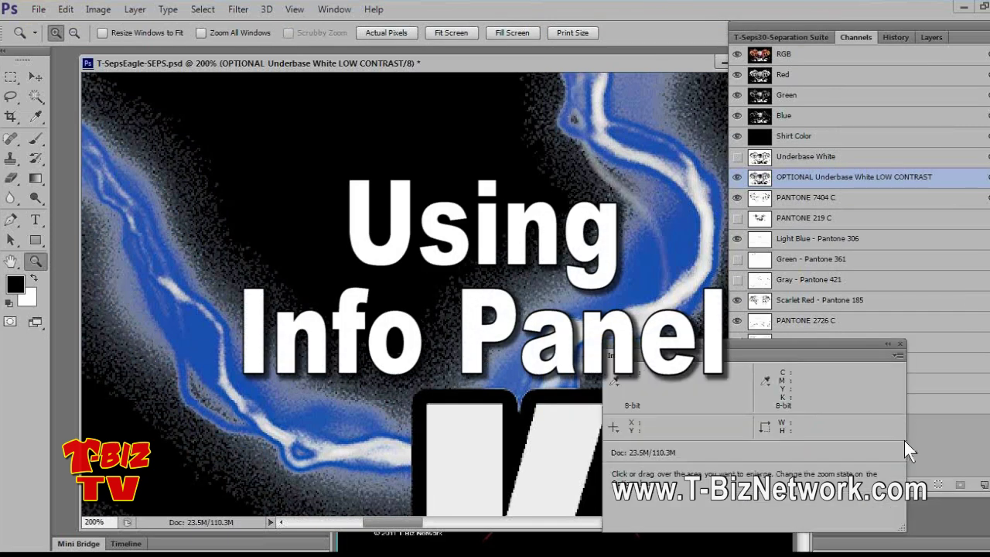
drag(909, 430, 637, 394)
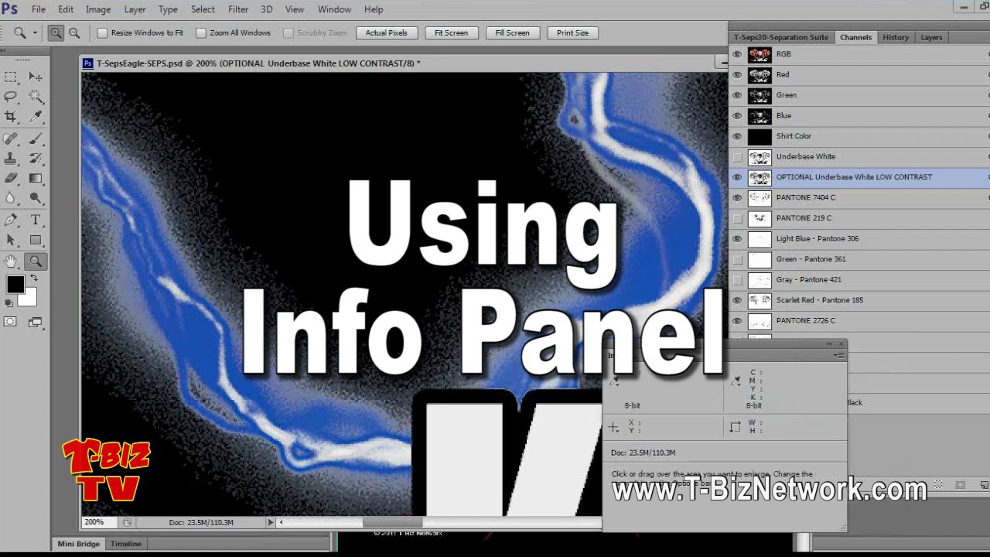
Step: Toggle the Info panel off and on and move it over the lower part of the artwork
key(F8)
key(F8)
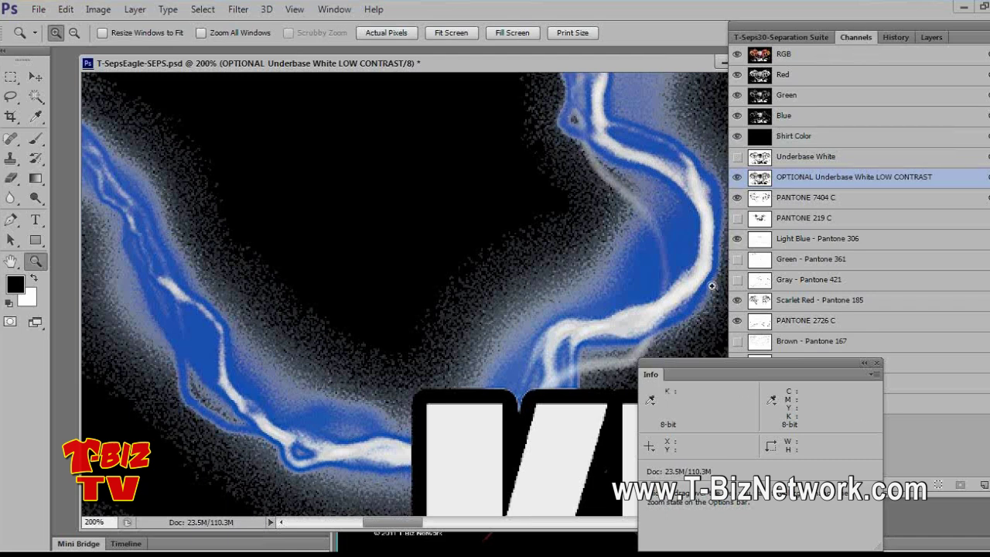
drag(686, 362, 599, 368)
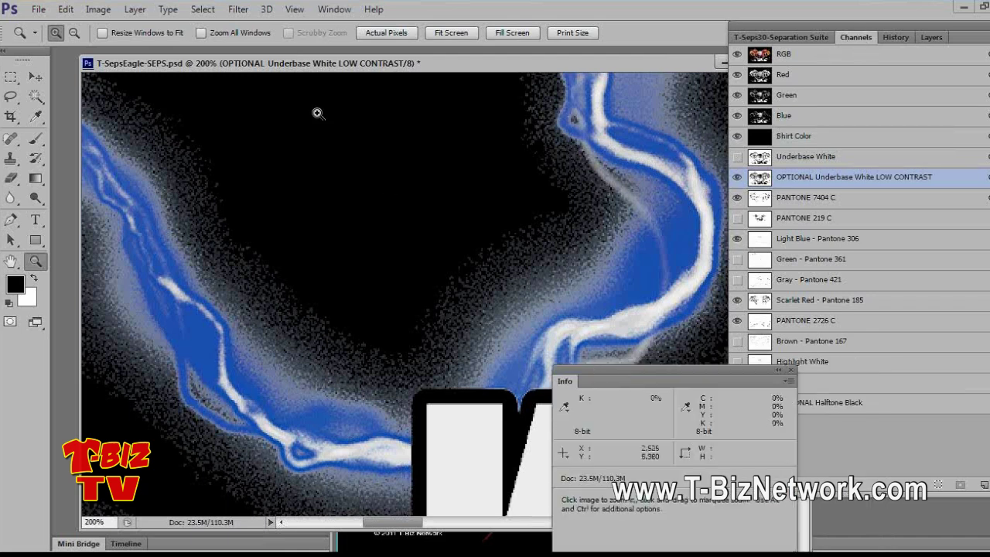
click(334, 9)
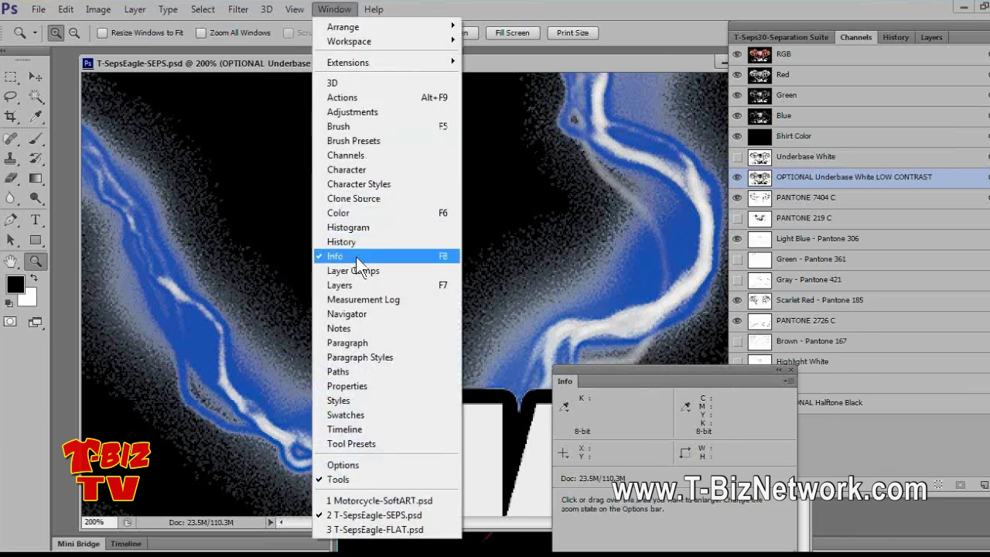
click(561, 11)
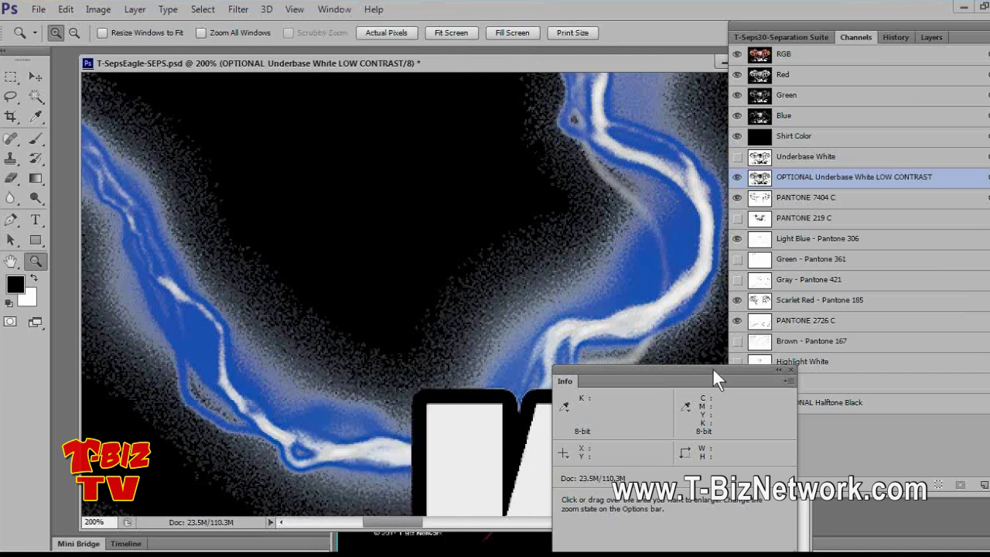
key(F8)
key(F8)
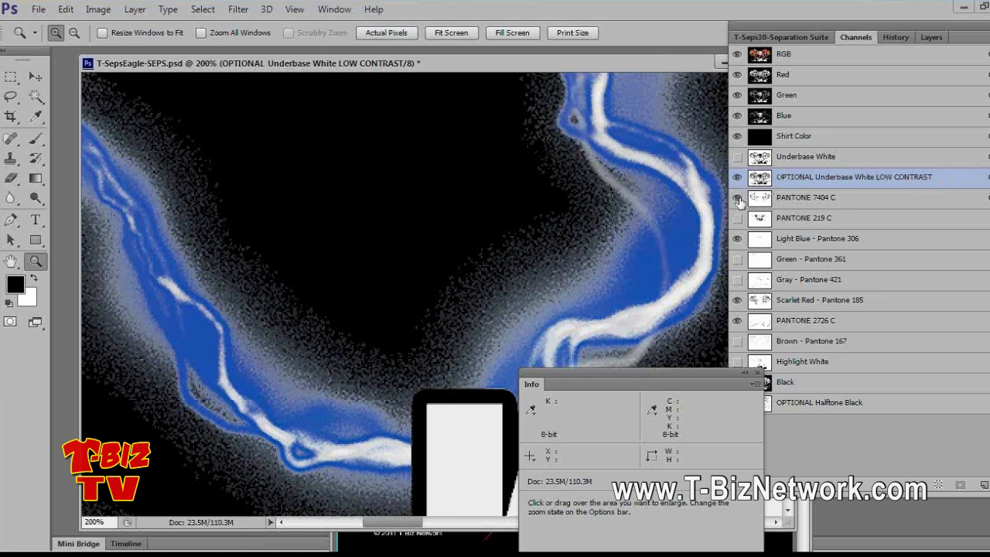
Step: Preview only the OPTIONAL Underbase White LOW CONTRAST channel over Shirt Color, with the underbase as the active channel
click(736, 178)
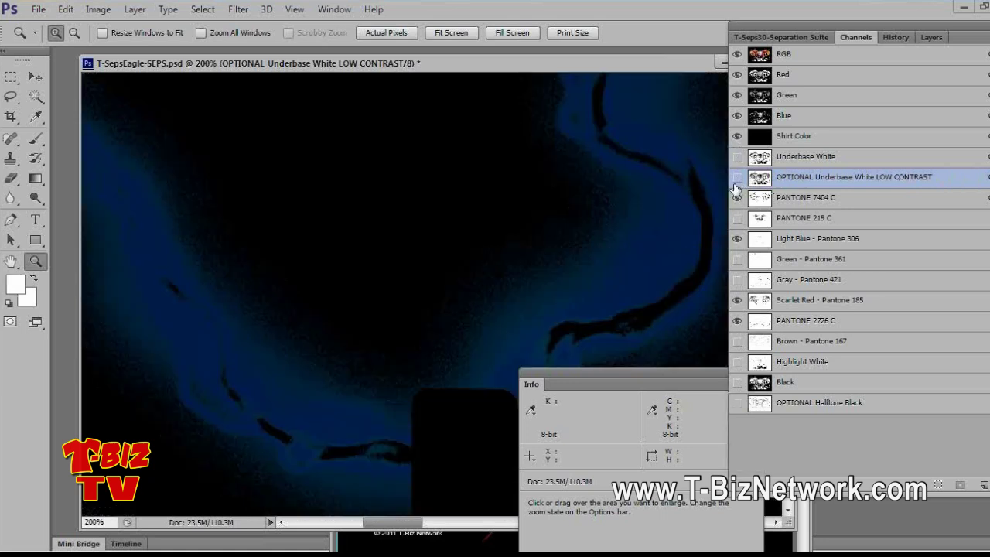
click(737, 136)
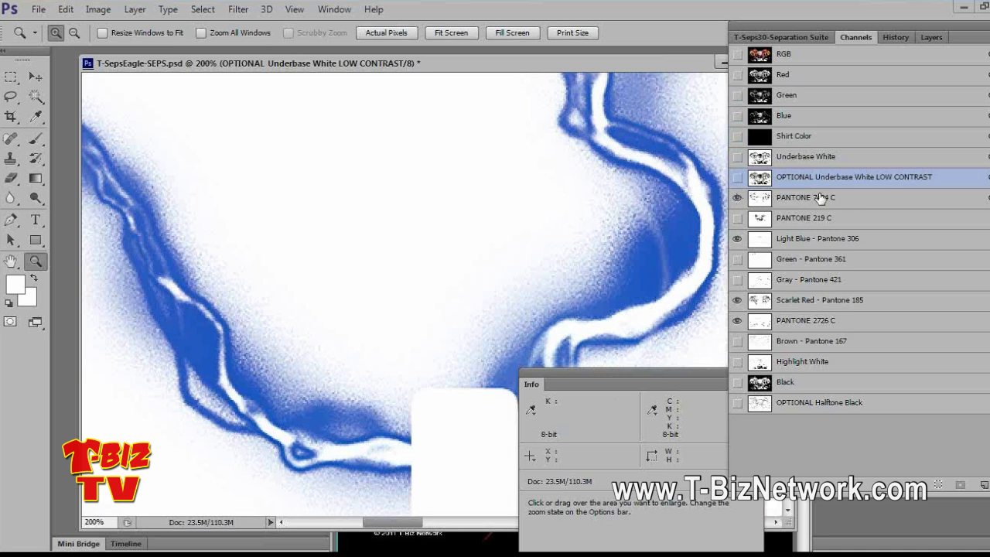
click(768, 200)
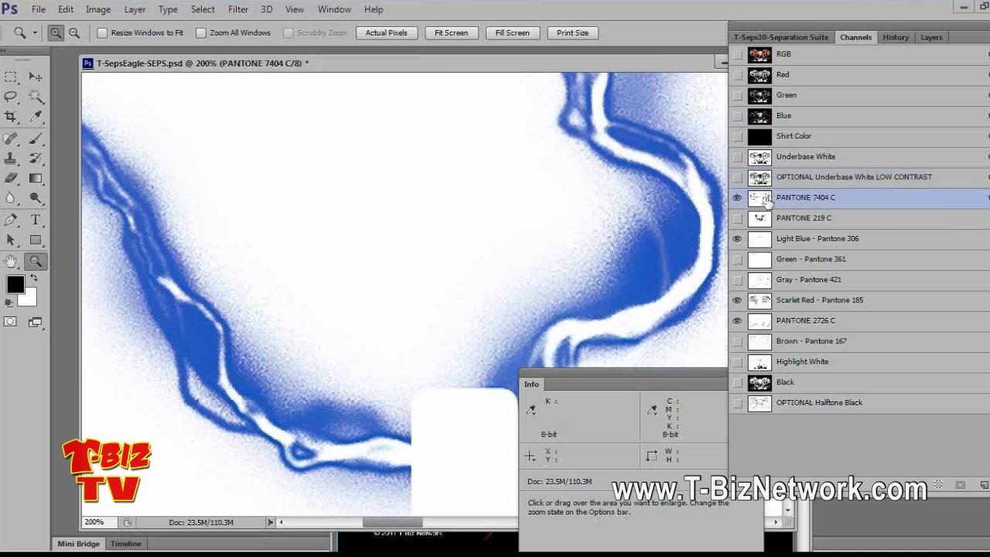
click(736, 178)
drag(736, 199, 737, 438)
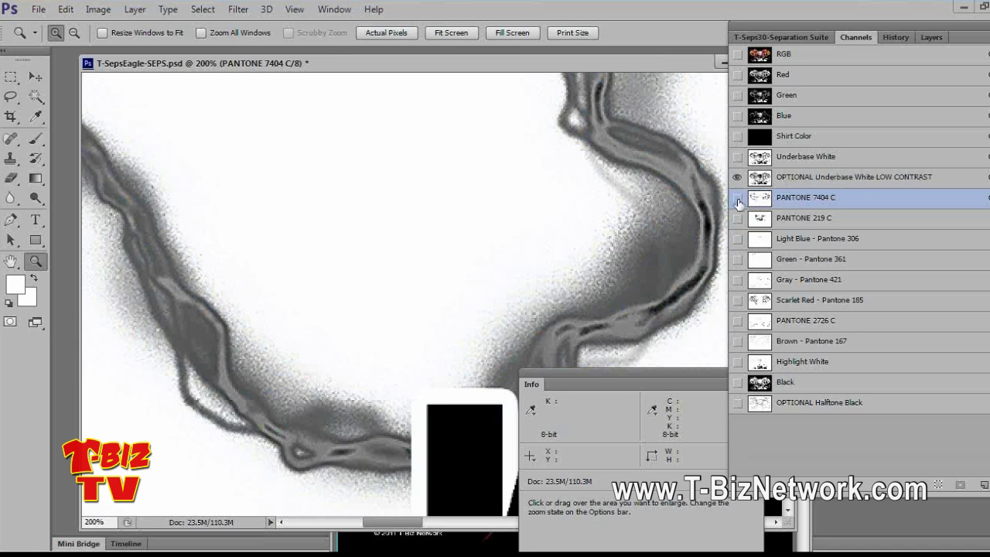
click(787, 177)
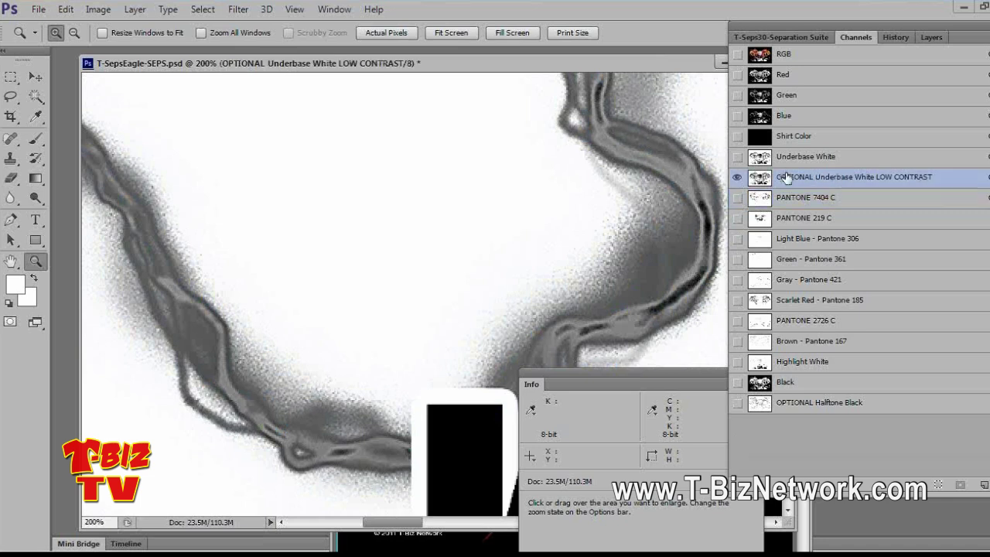
click(737, 136)
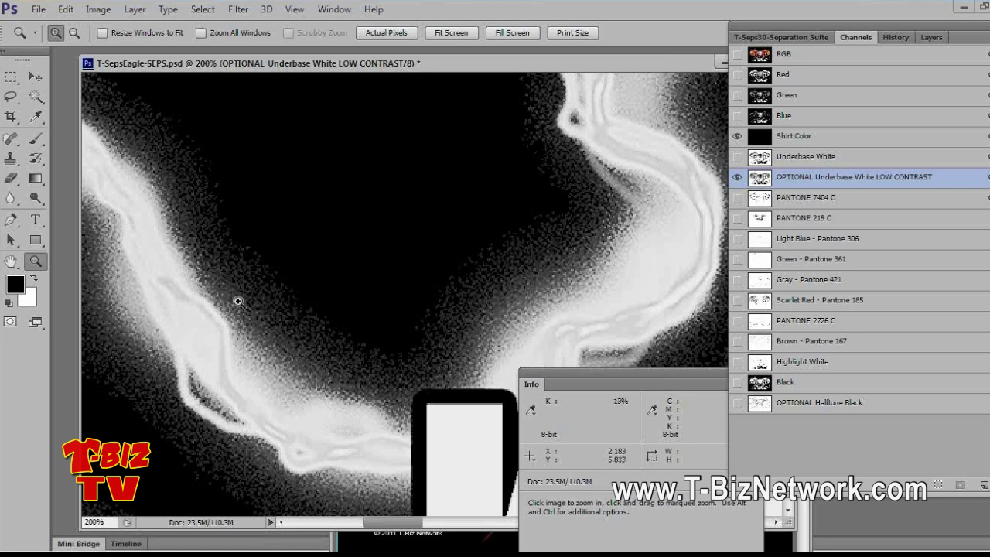
Step: Clean up the faint halftone glow in the LOW CONTRAST underbase with a Curves endpoint at input 248, output 255
key(ctrl)
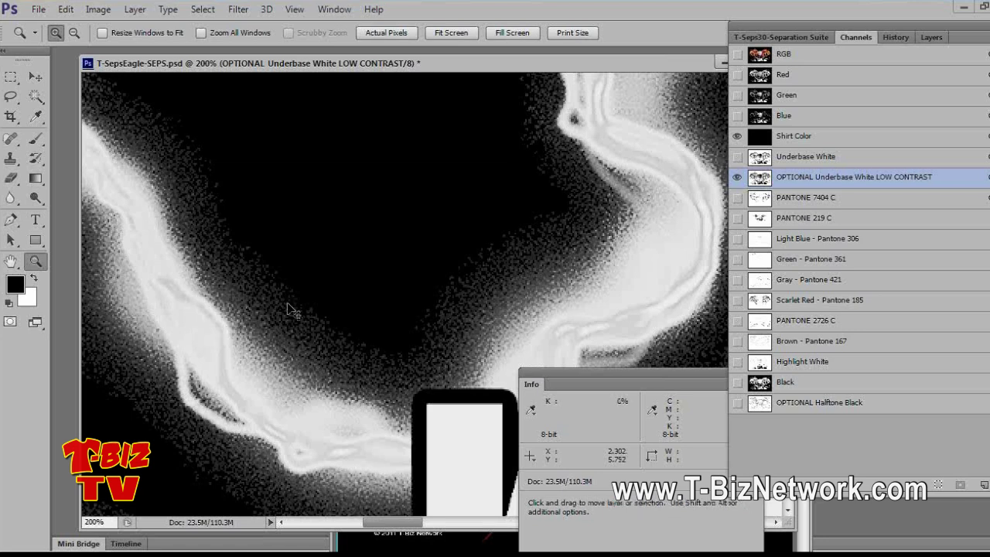
key(ctrl+m)
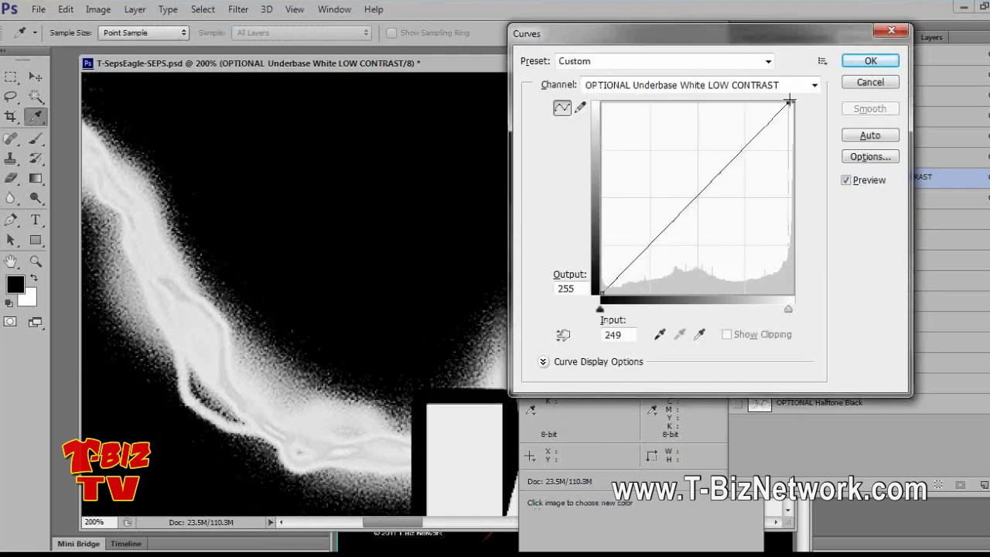
drag(790, 100, 788, 100)
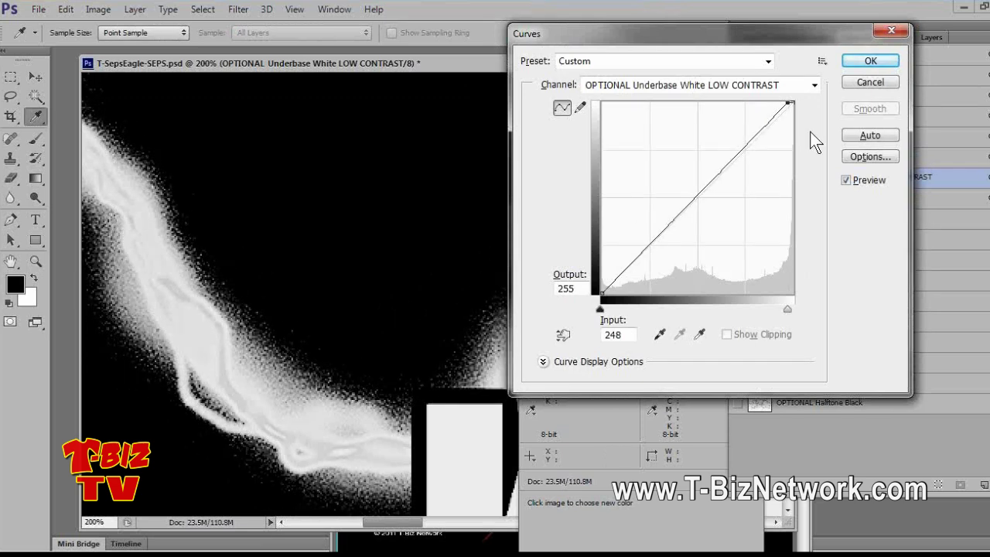
click(872, 61)
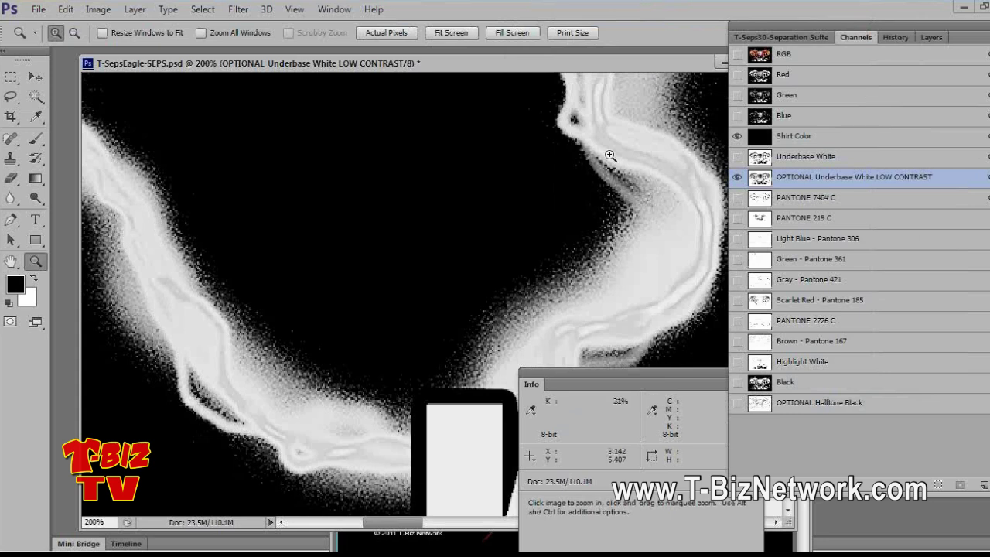
Step: Fit the artwork on screen and apply Curves to the LOW CONTRAST underbase with the black endpoint at input 8, output 0
right_click(469, 256)
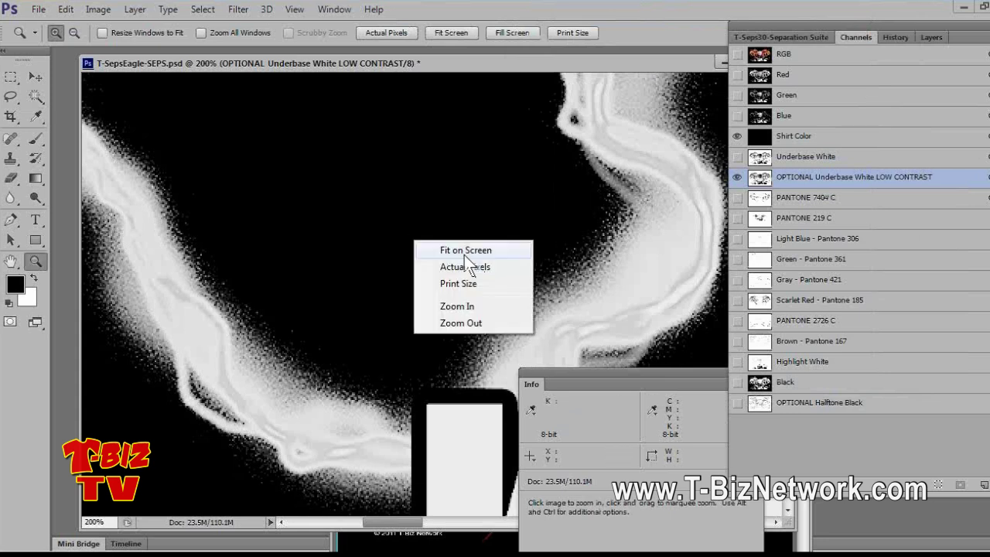
click(464, 252)
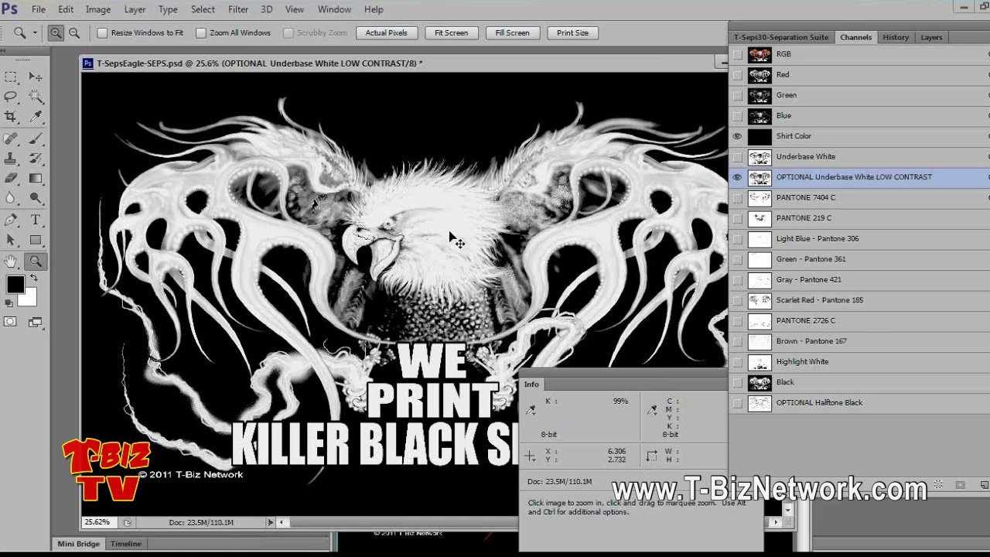
key(ctrl+m)
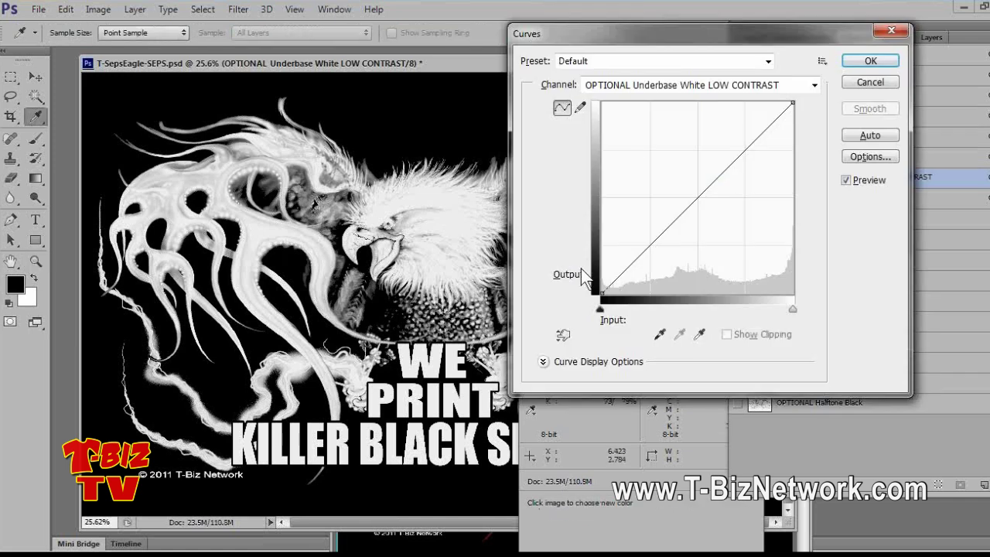
drag(712, 26, 722, 8)
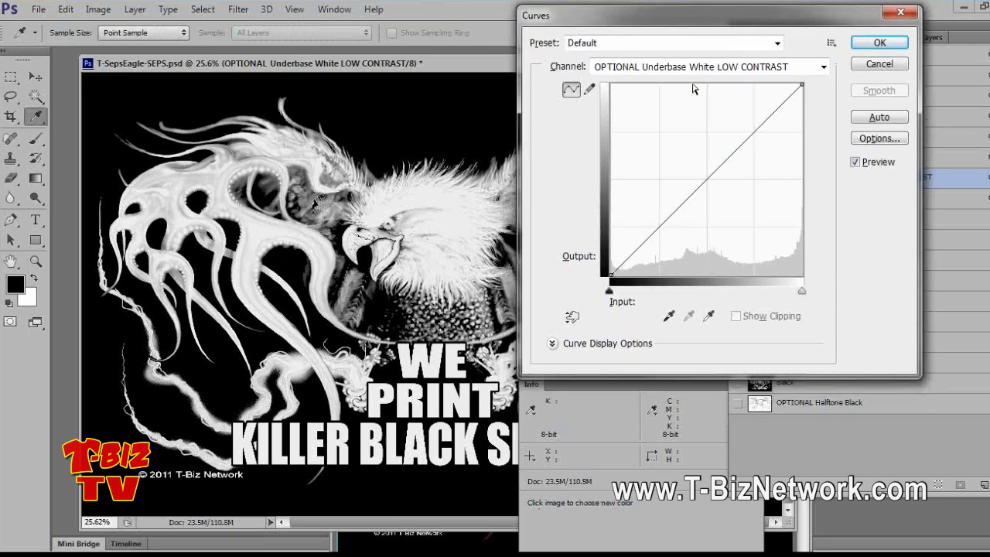
click(611, 274)
drag(612, 275, 618, 274)
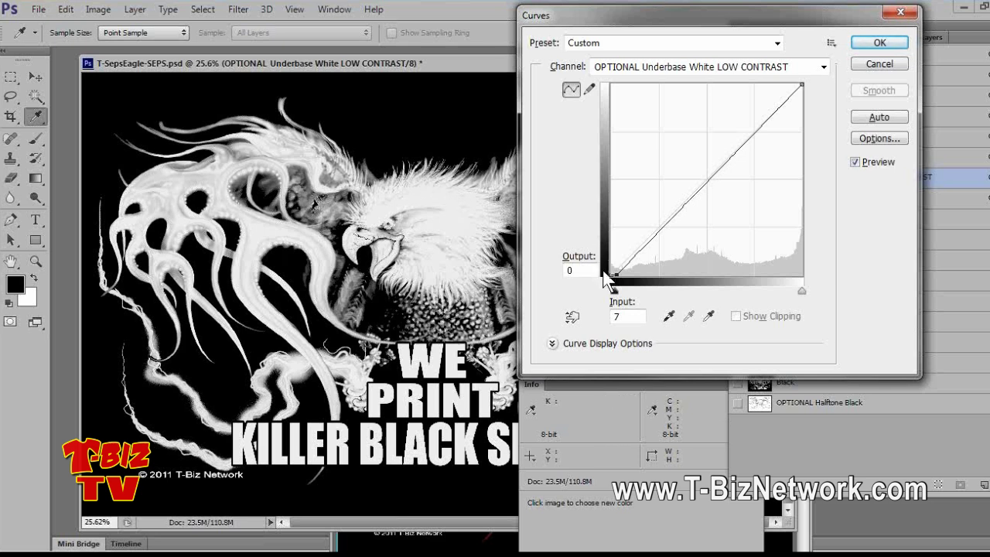
drag(618, 272, 619, 273)
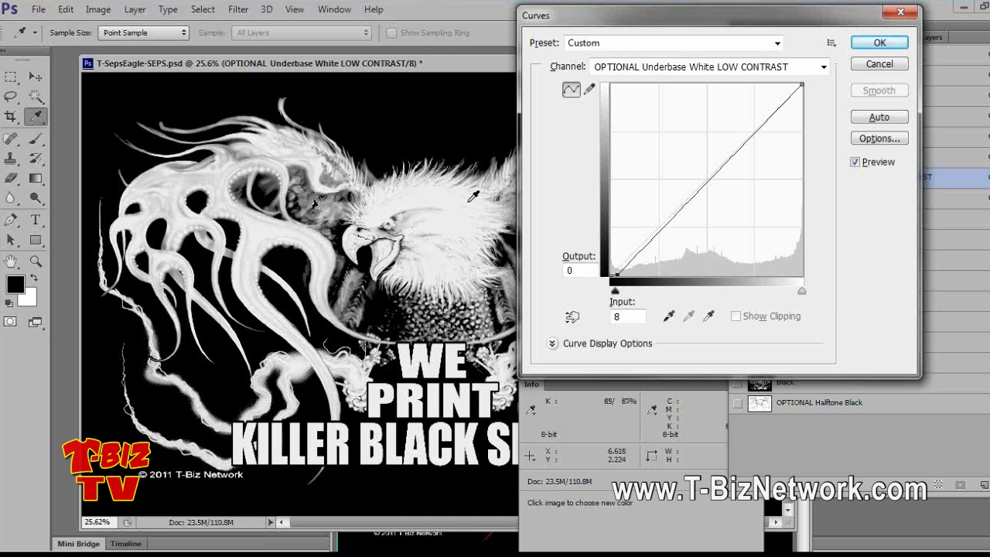
click(881, 44)
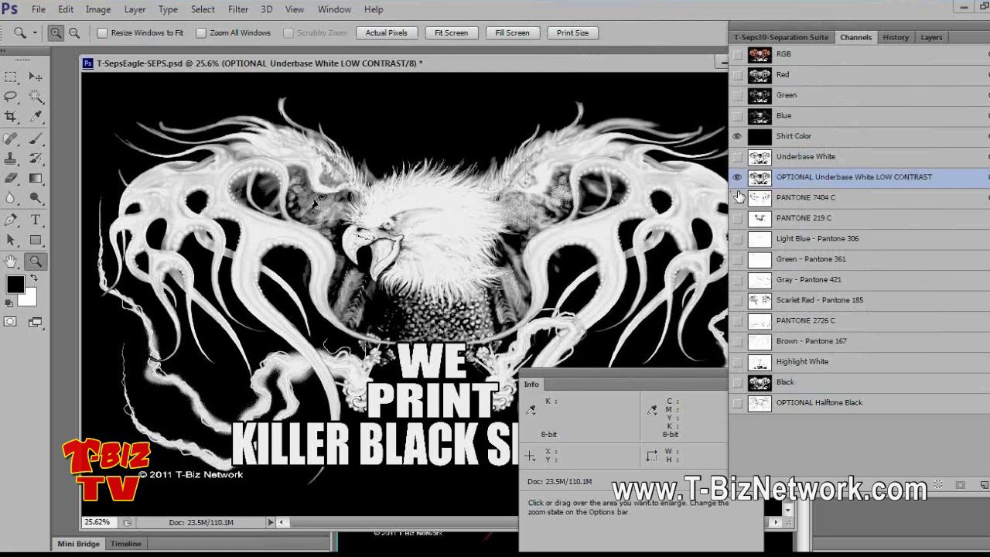
Step: Add PANTONE 7404 C, PANTONE 219 C, Light Blue, PANTONE 2726 C, Scarlet Red and Green to the underbase preview
click(738, 198)
click(737, 218)
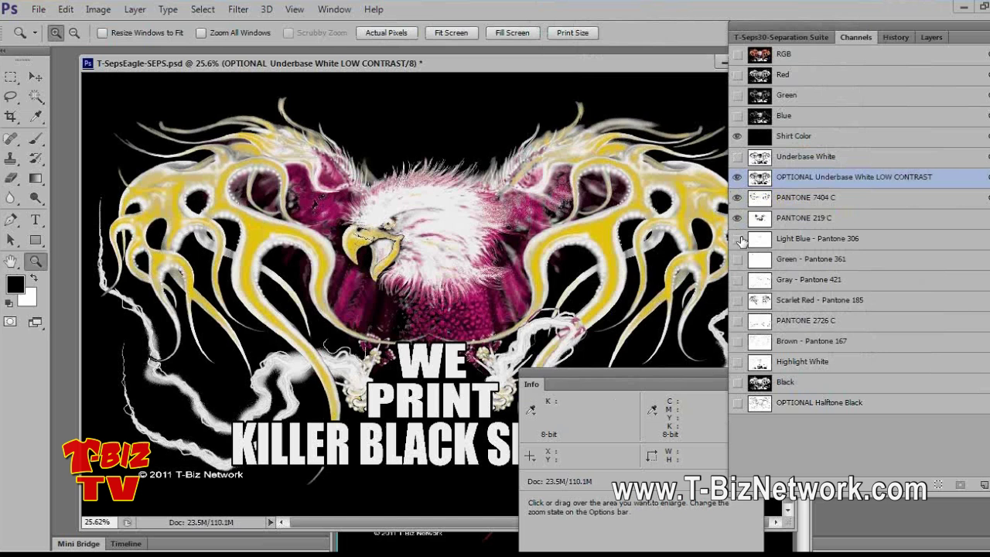
click(737, 239)
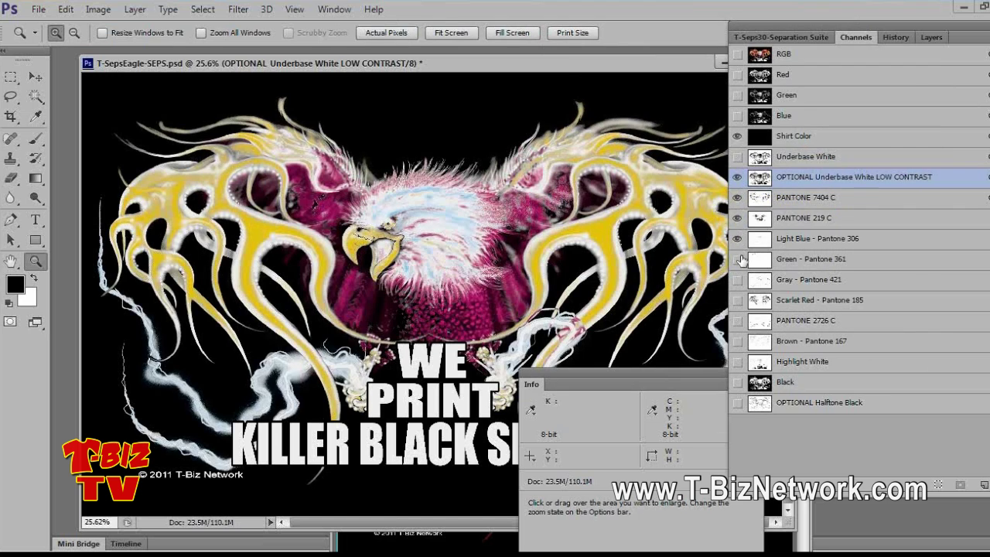
click(737, 320)
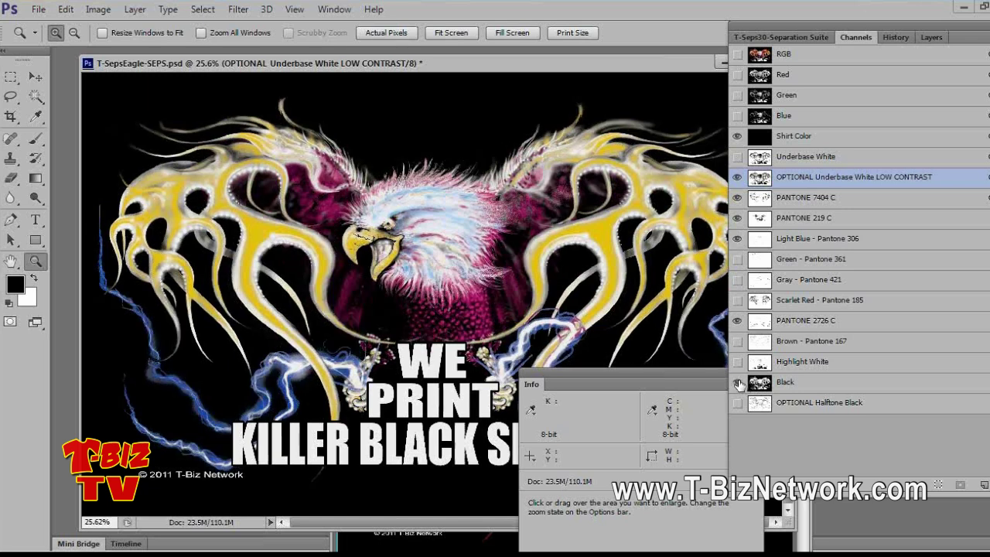
click(737, 299)
click(737, 259)
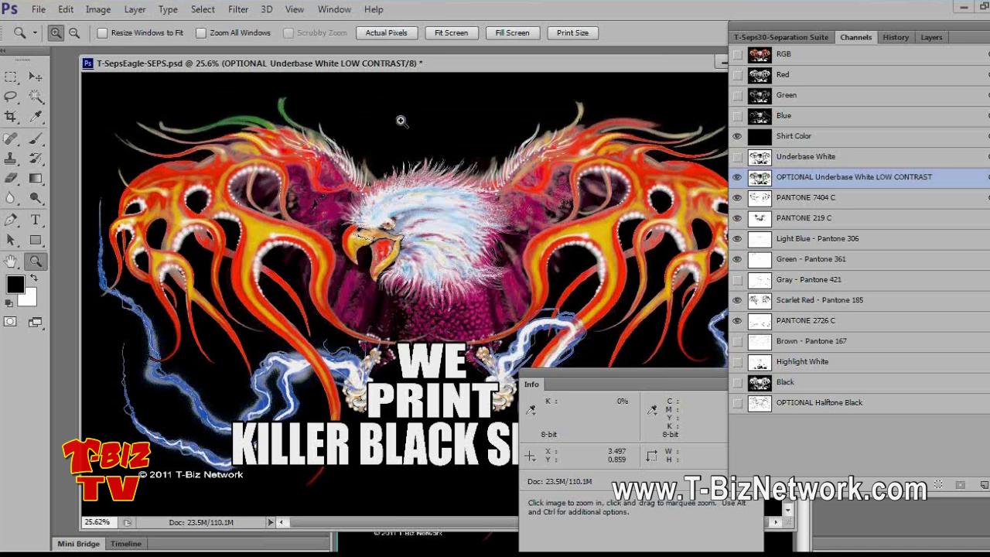
Step: Compare the flame tips with and without the Green - Pantone 361 channel in the preview
click(738, 260)
click(738, 260)
click(738, 260)
click(739, 260)
click(739, 263)
click(738, 260)
click(738, 260)
click(739, 260)
click(738, 260)
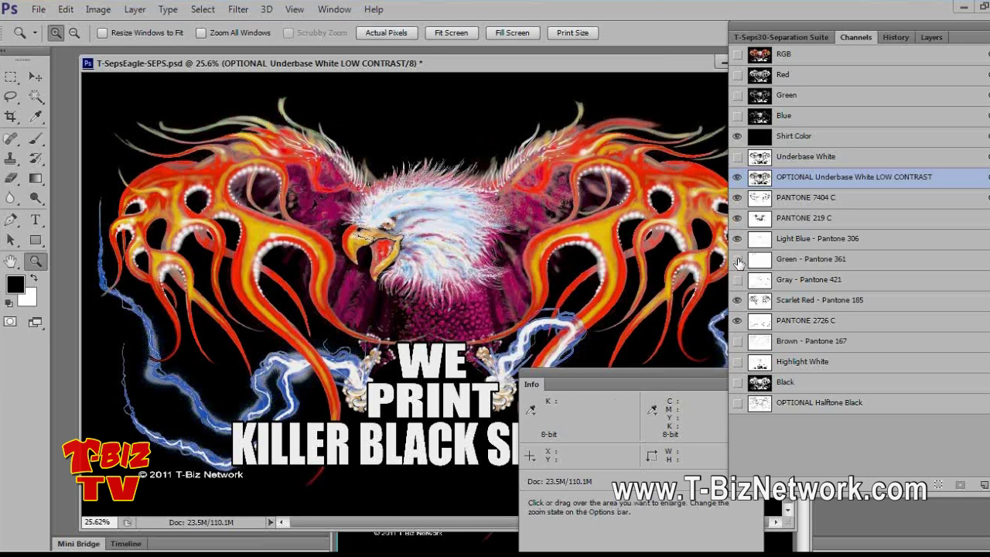
Step: Look at the Combine Channels routine in T-Seps, and recheck the artwork with and without the green ink
click(781, 36)
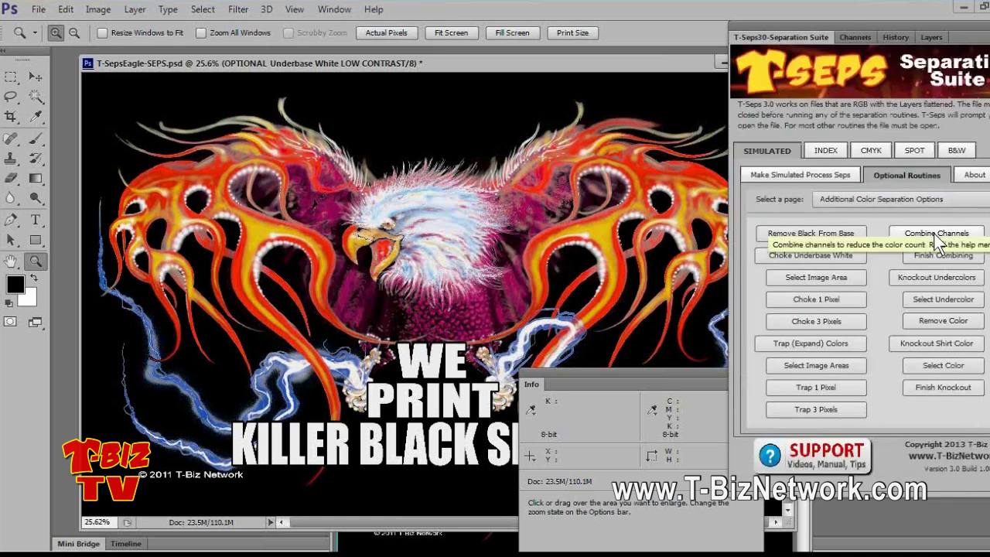
click(858, 37)
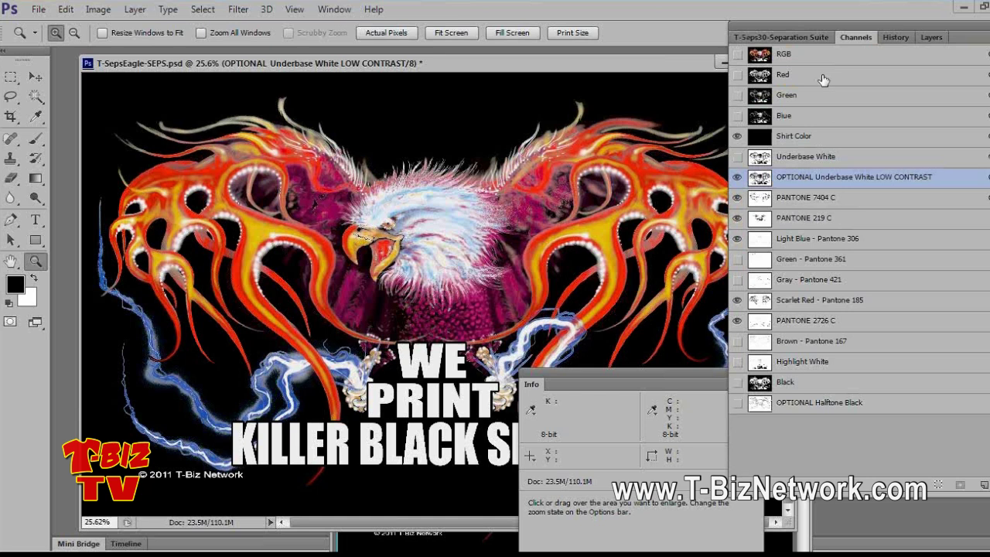
click(736, 260)
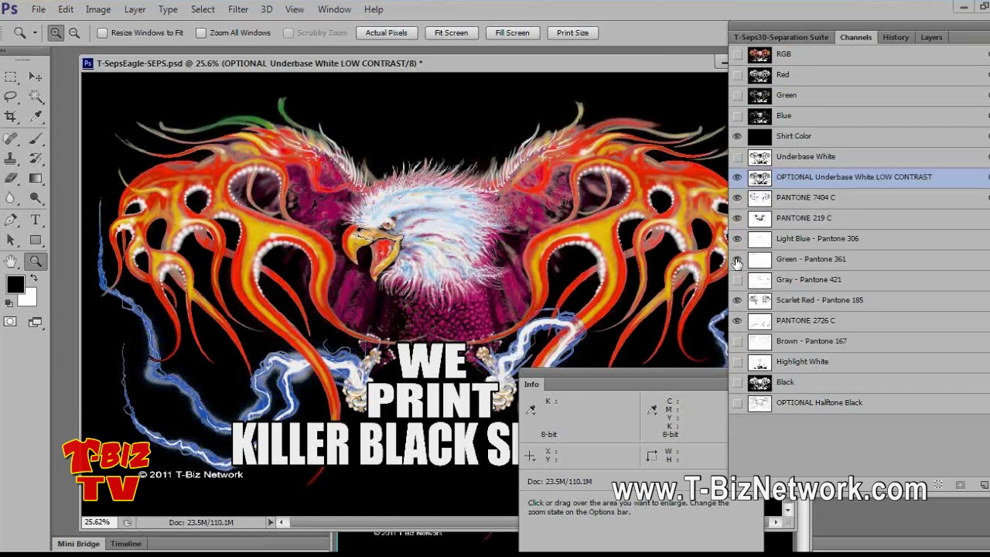
click(737, 260)
click(736, 260)
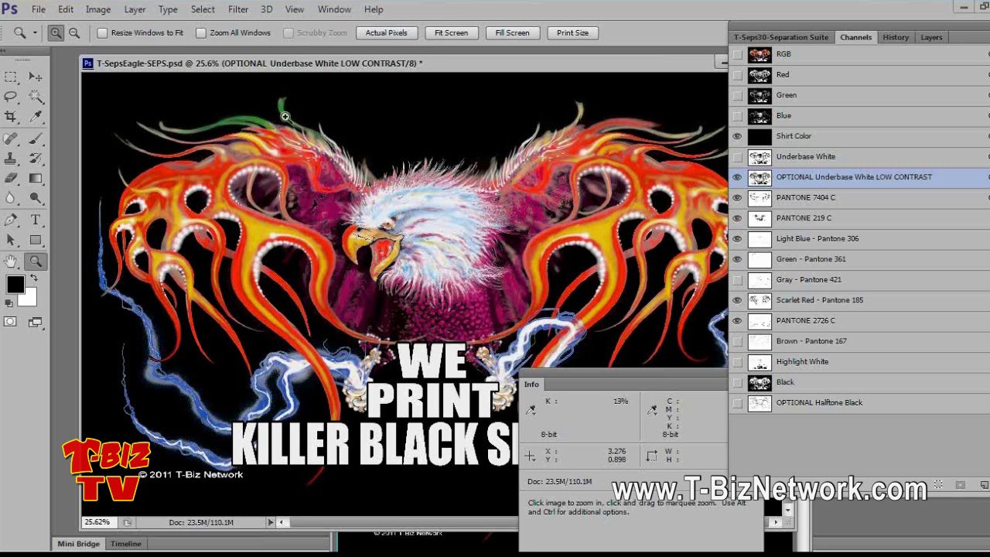
click(738, 260)
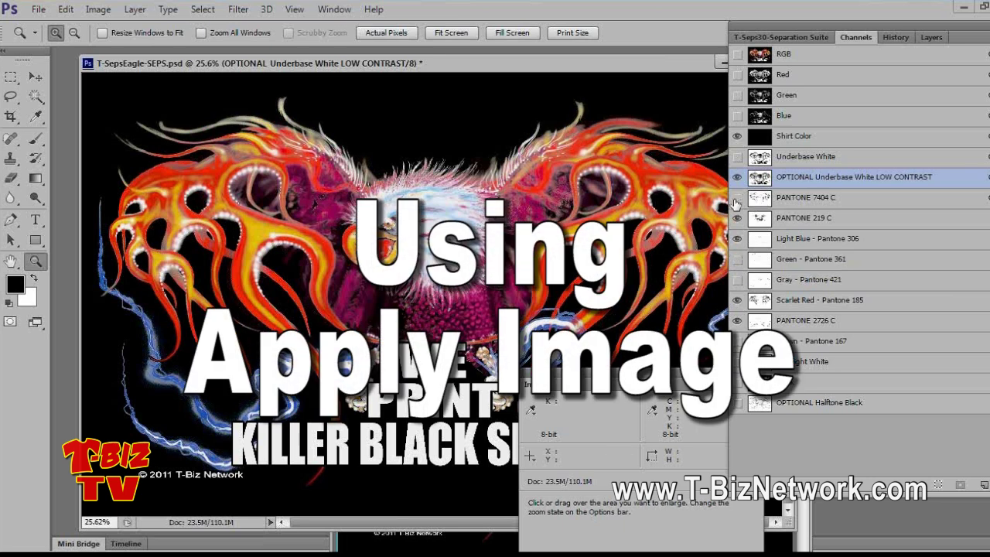
Step: Merge the Green - Pantone 361 channel into PANTONE 7404 C using Apply Image with Multiply at 100% opacity, checking the preview on and off
click(762, 201)
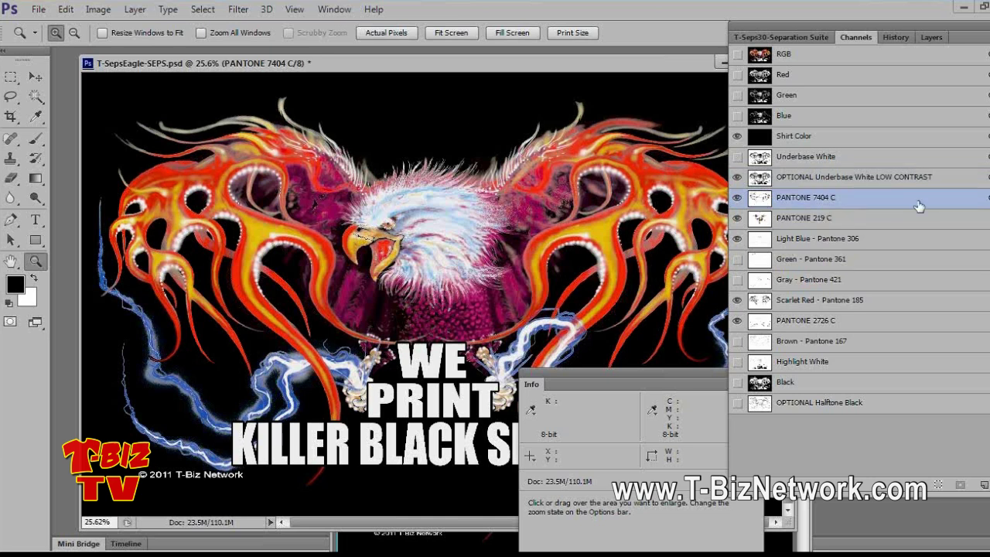
click(98, 9)
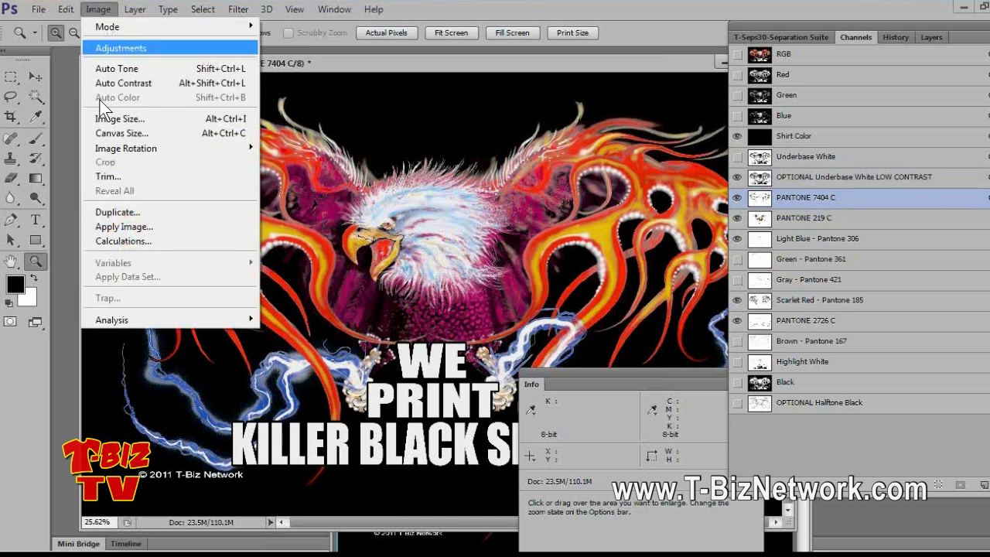
click(133, 227)
drag(492, 110, 534, 38)
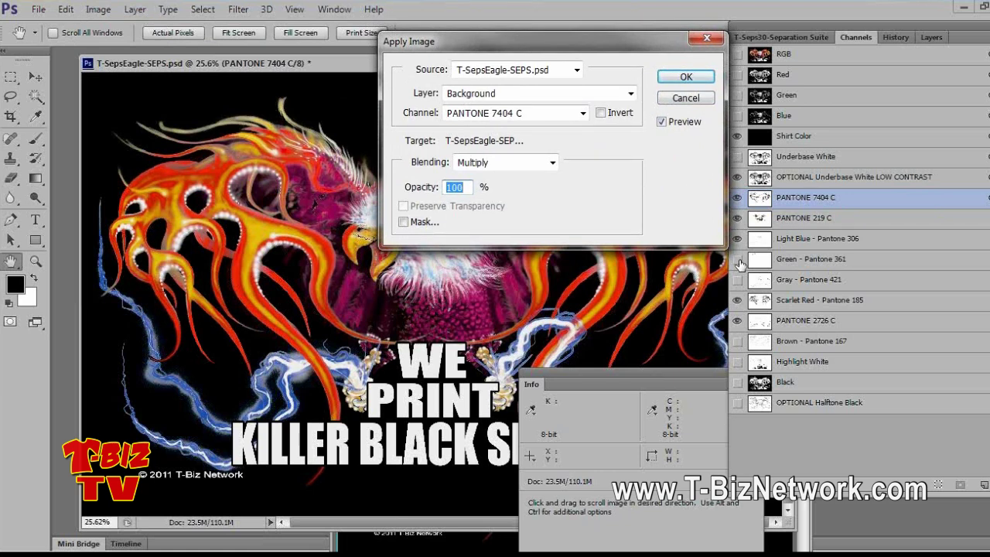
click(583, 114)
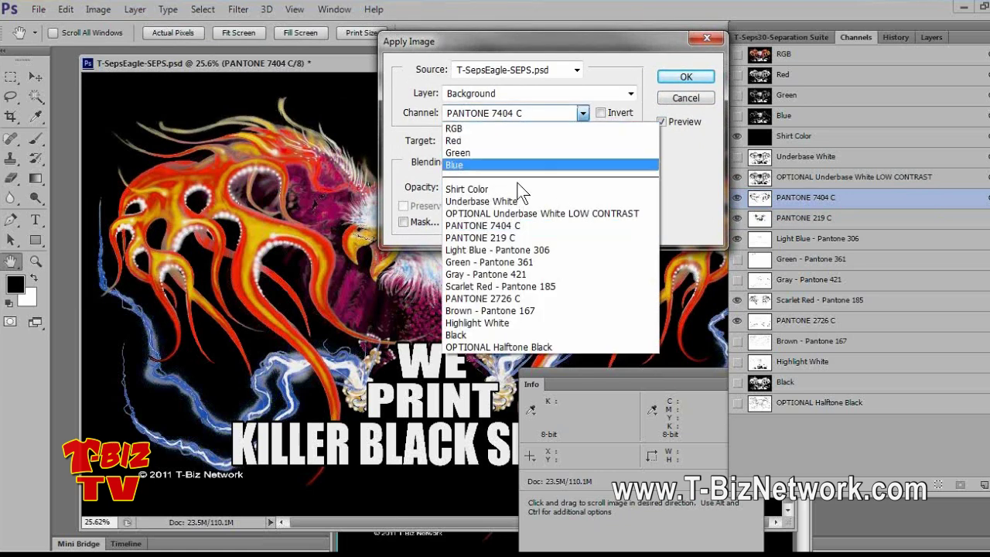
click(465, 263)
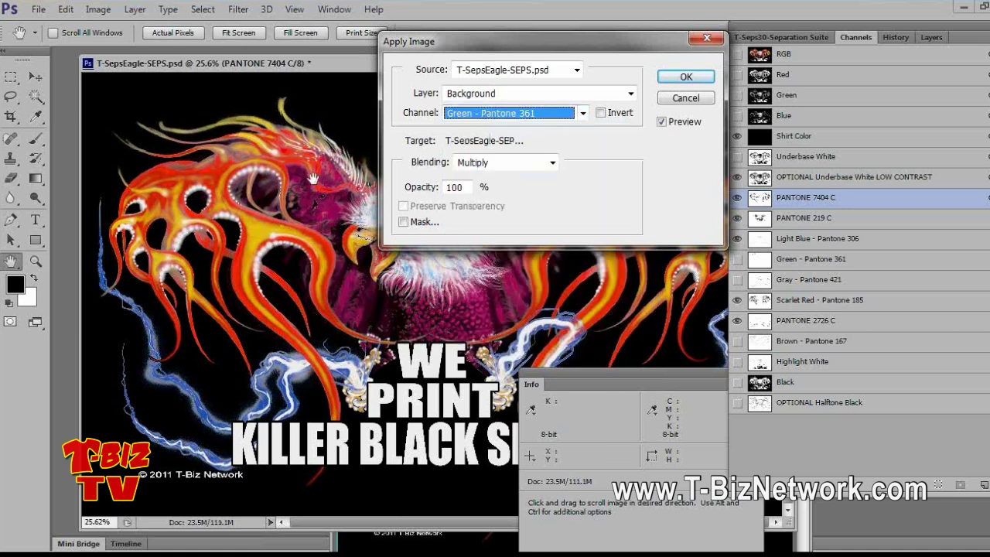
click(662, 122)
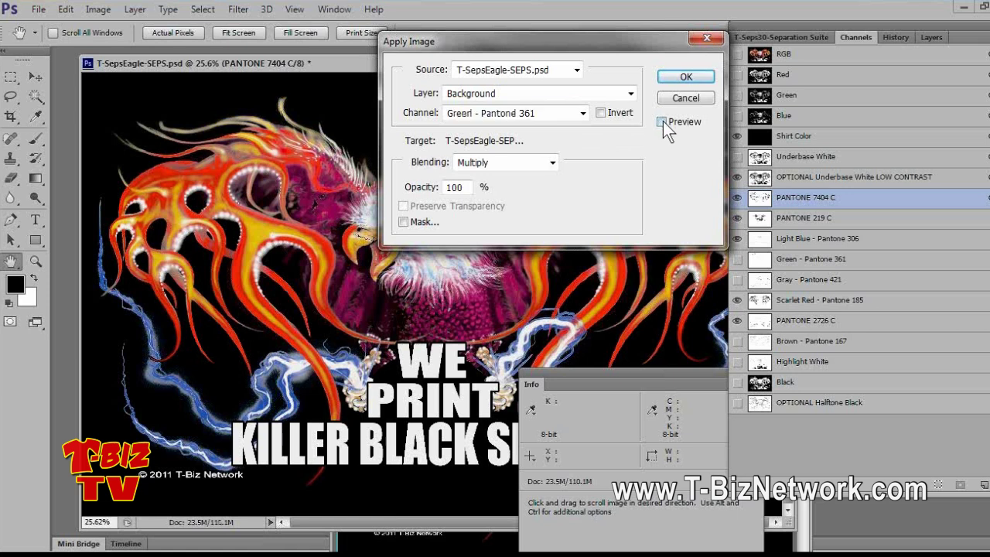
click(662, 122)
click(662, 121)
click(686, 77)
key(z)
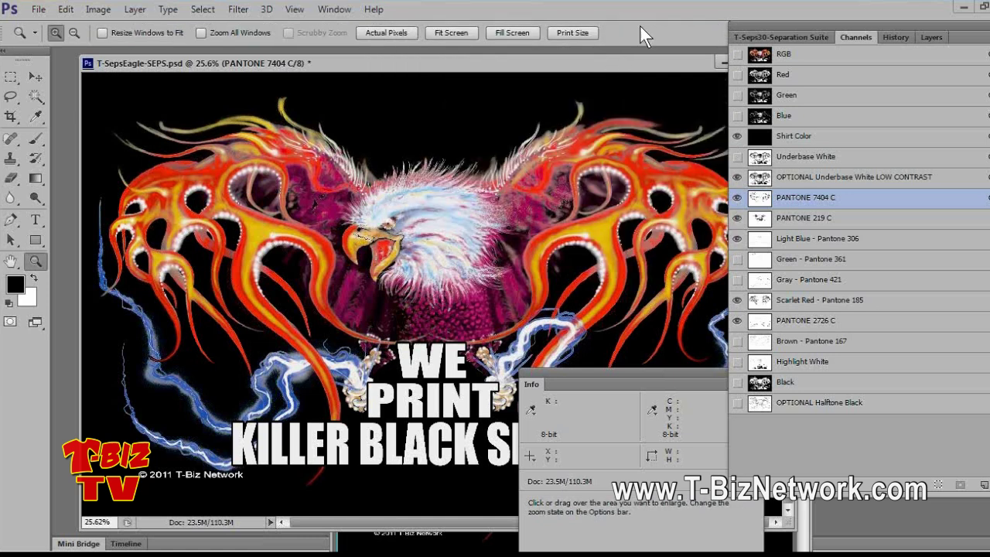
Step: Open Apply Image on the Light Blue - Pantone 306 channel with Green - Pantone 361 as the source channel
click(762, 243)
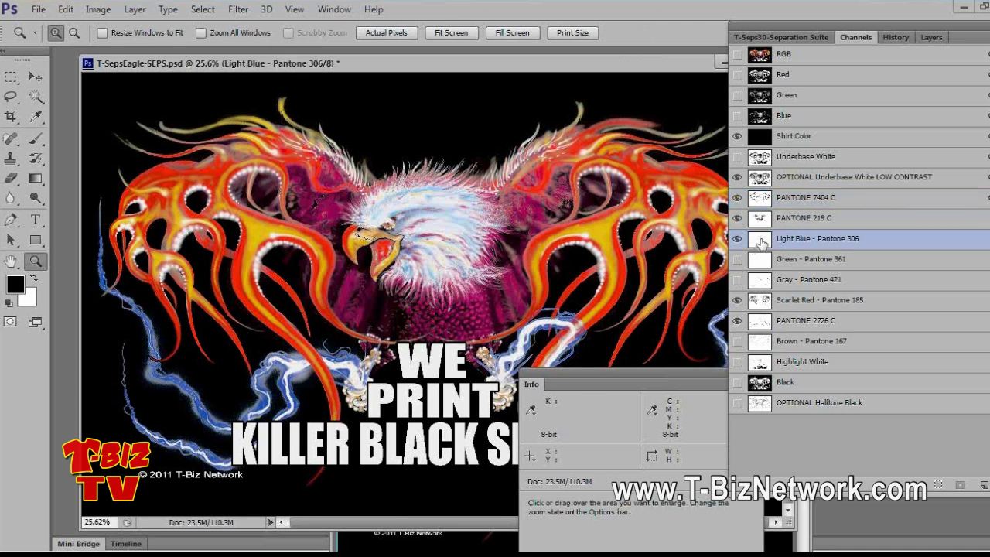
click(94, 10)
click(122, 226)
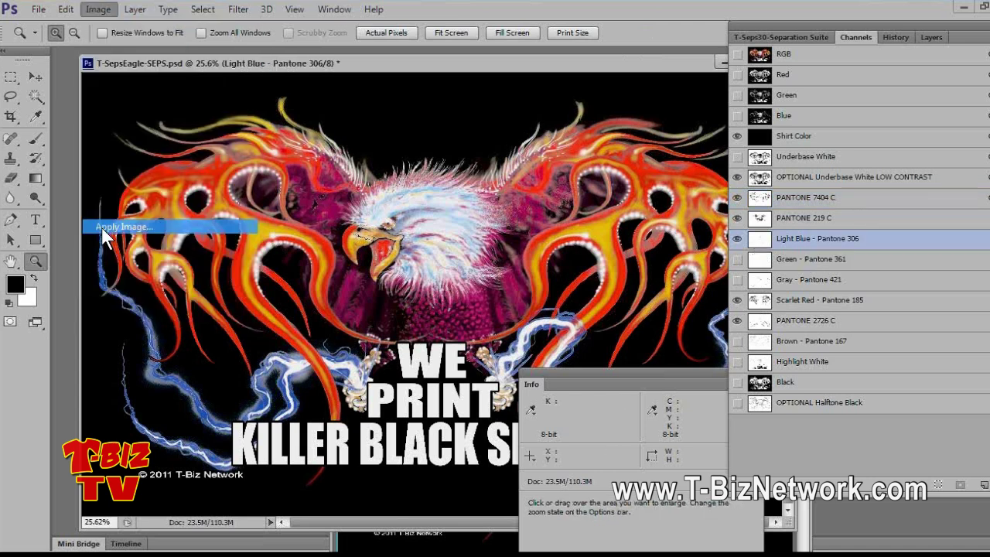
drag(566, 43, 609, 36)
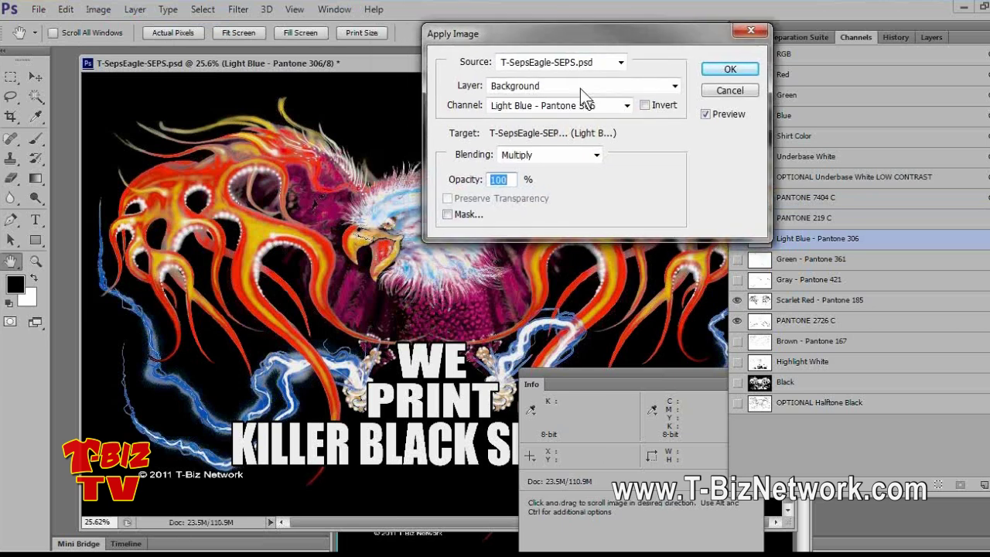
click(580, 105)
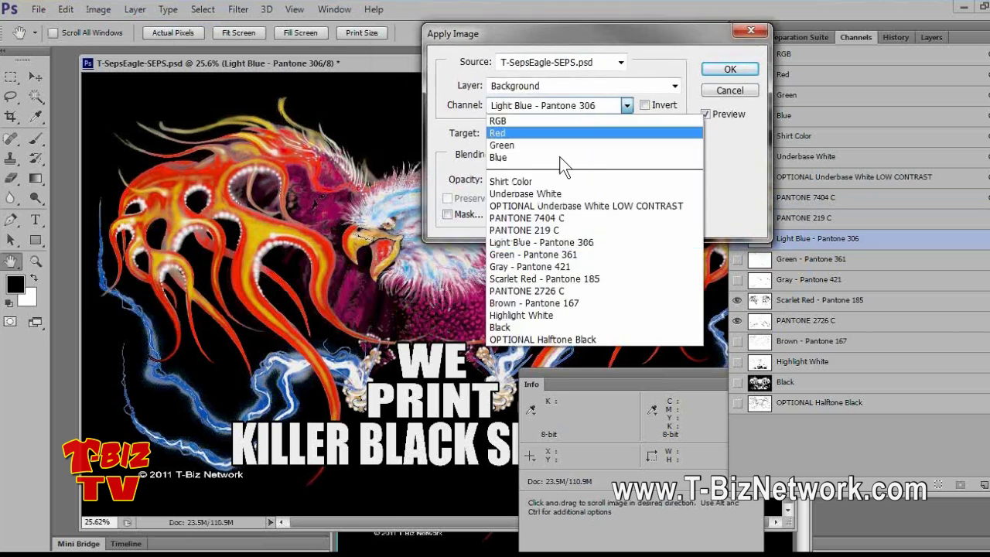
click(529, 255)
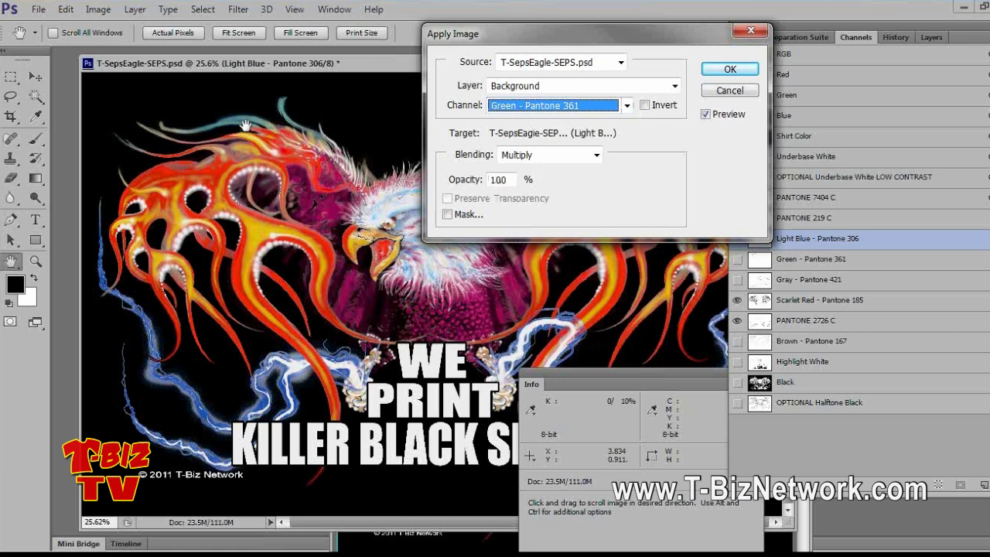
Step: Try the green blend at 50% opacity and apply it to the light blue at 60%
double_click(503, 180)
text(50)
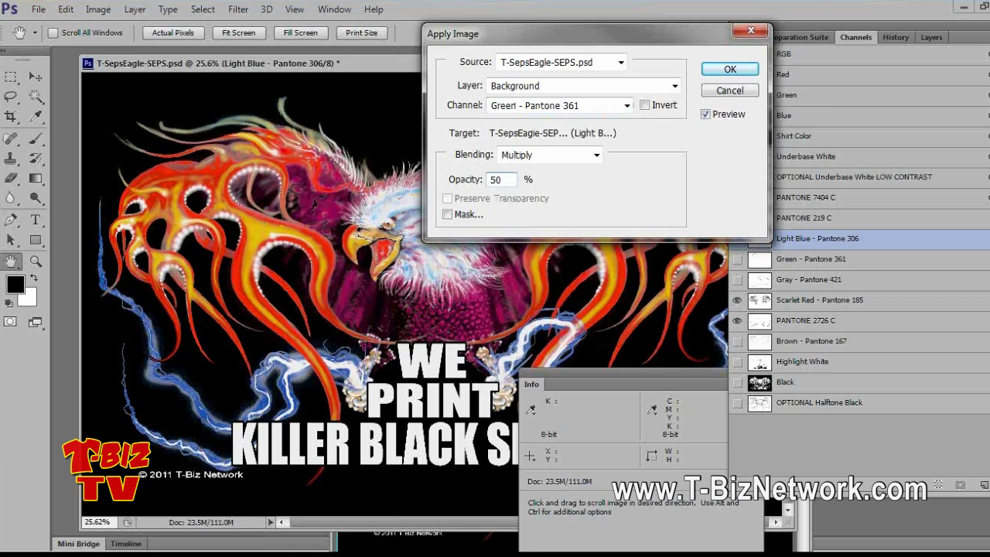
double_click(507, 180)
text(60)
click(730, 69)
key(z)
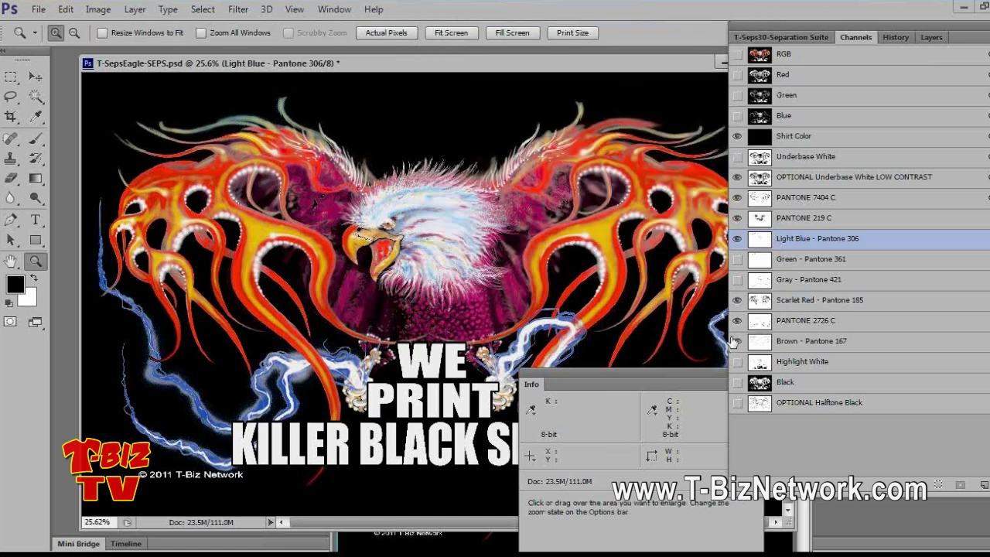
Step: Compare the artwork with and without the Brown - Pantone 167 channel in the preview
click(736, 341)
click(737, 342)
click(737, 341)
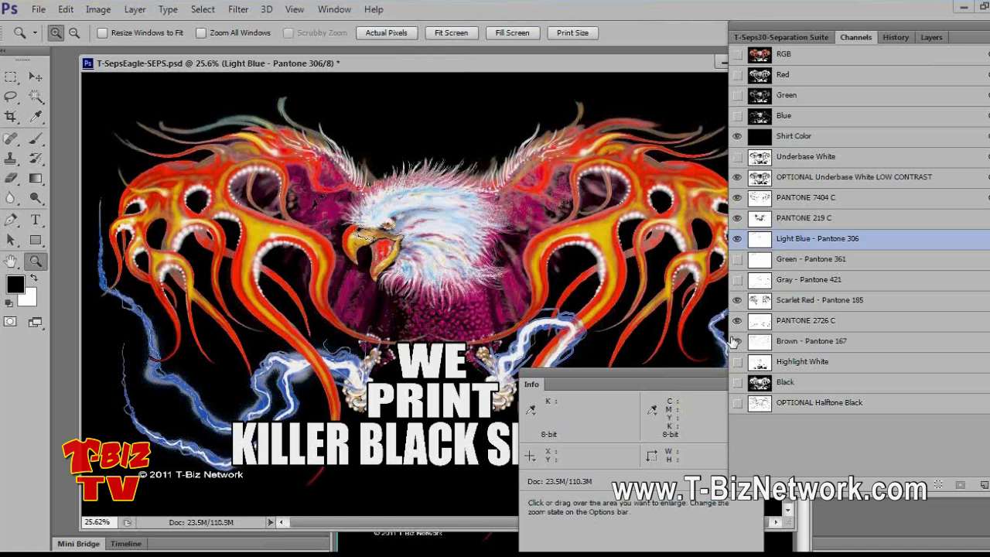
click(736, 341)
click(737, 342)
click(737, 341)
click(737, 341)
click(737, 341)
click(737, 341)
click(737, 341)
Step: Delete the Green - Pantone 361 channel
drag(843, 303, 984, 484)
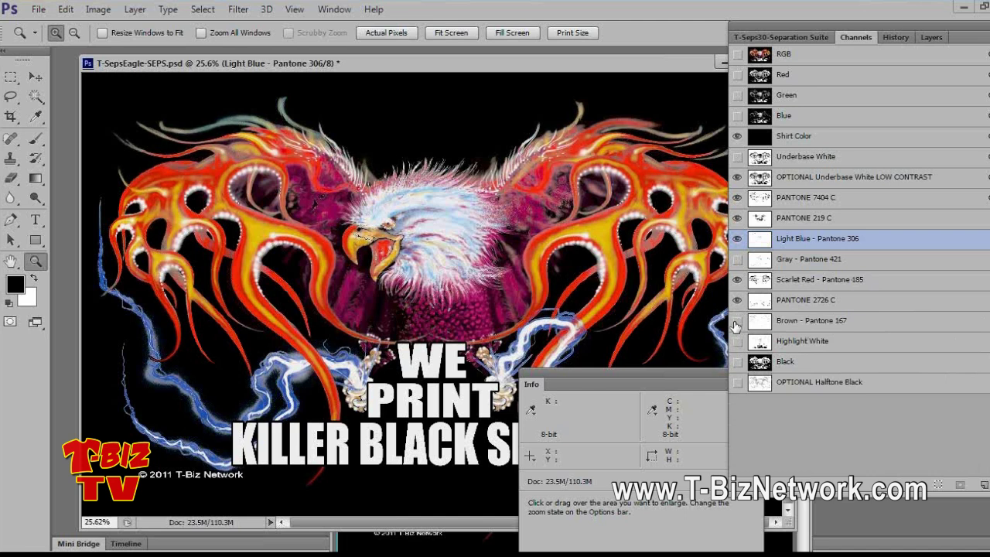
Step: Open Apply Image on Scarlet Red - Pantone 185 with Brown - Pantone 167 as the source channel, and compare the preview on and off
click(756, 281)
click(98, 10)
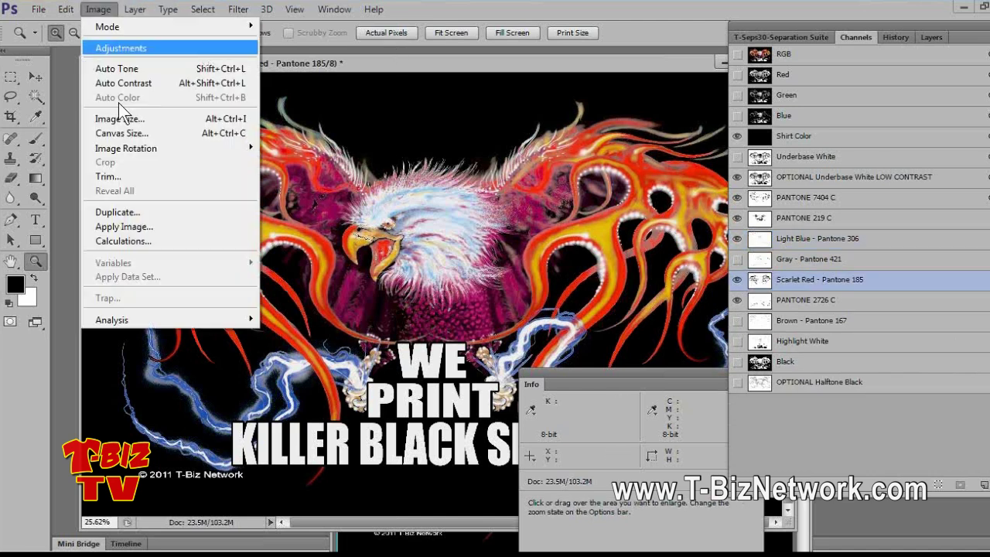
click(127, 227)
click(565, 106)
click(584, 290)
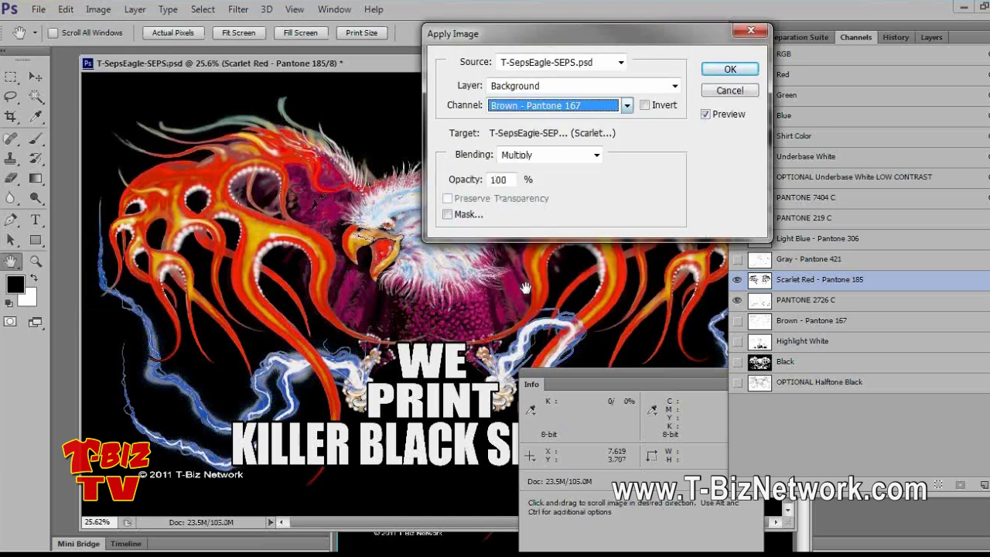
drag(620, 36, 791, 63)
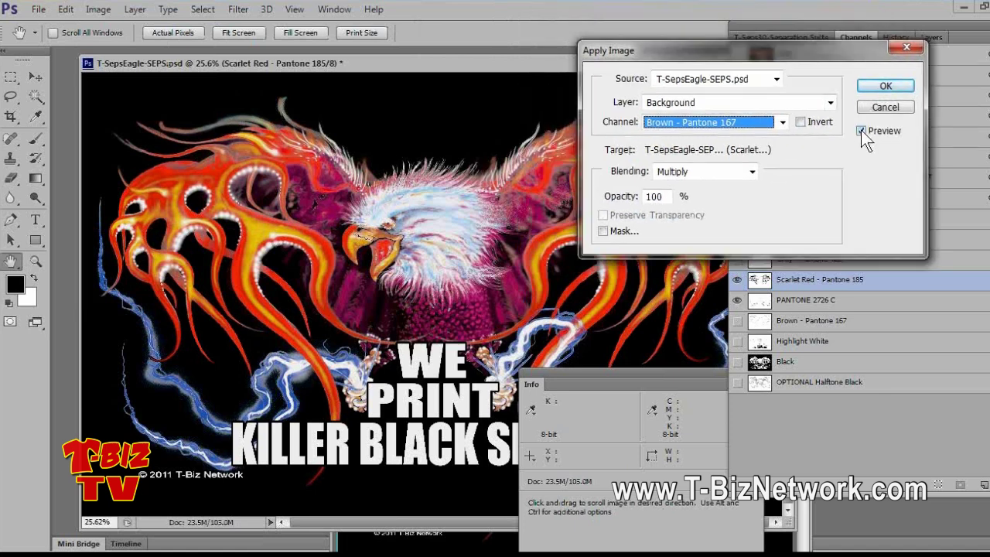
click(861, 130)
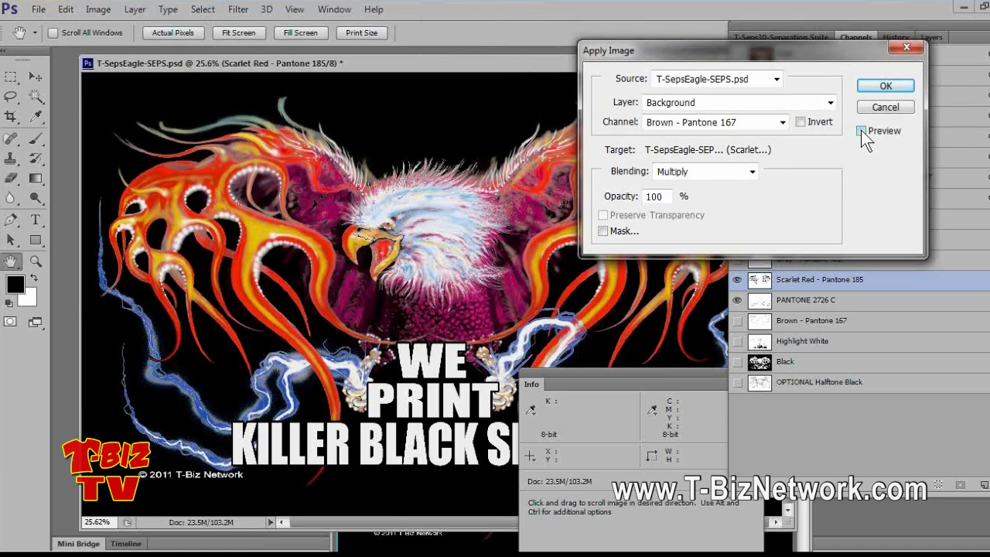
click(861, 130)
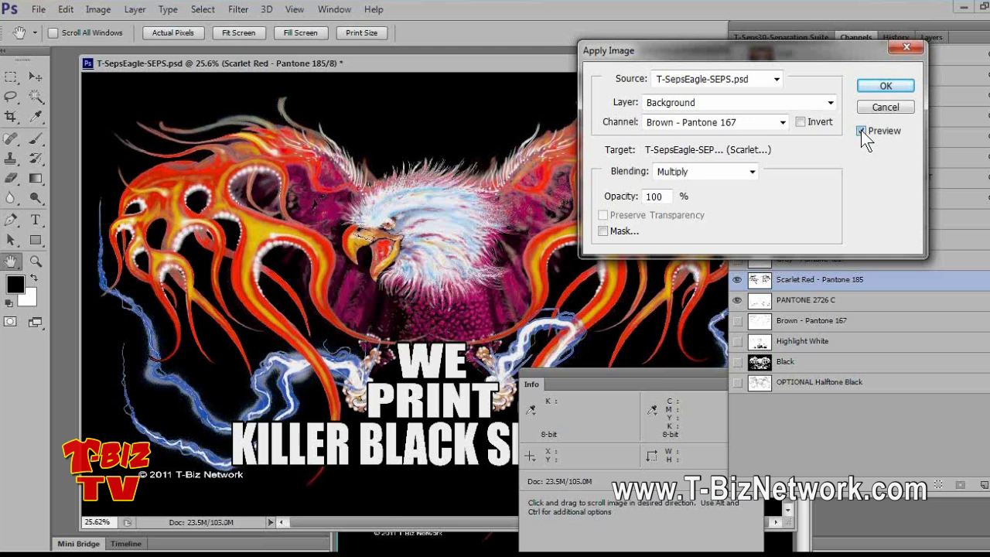
Step: Set the brown blend's opacity to 70%, compare the preview on and off, and apply it to the scarlet red
double_click(655, 196)
text(70)
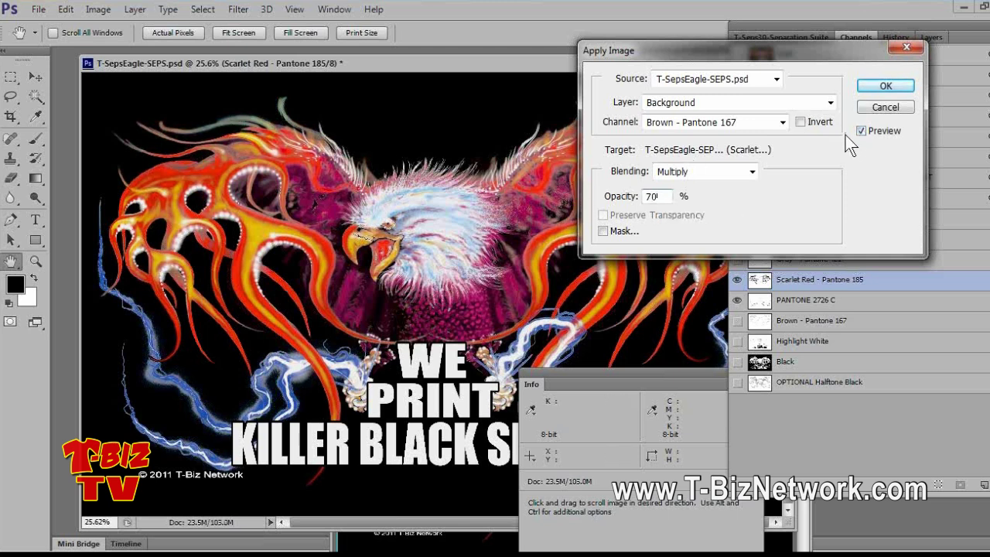
click(861, 131)
click(861, 131)
click(861, 131)
click(861, 131)
click(861, 131)
click(861, 131)
key(z)
click(886, 86)
Step: Delete the Brown - Pantone 167 channel and show the OPTIONAL Halftone Black channel in the preview
drag(805, 320, 984, 485)
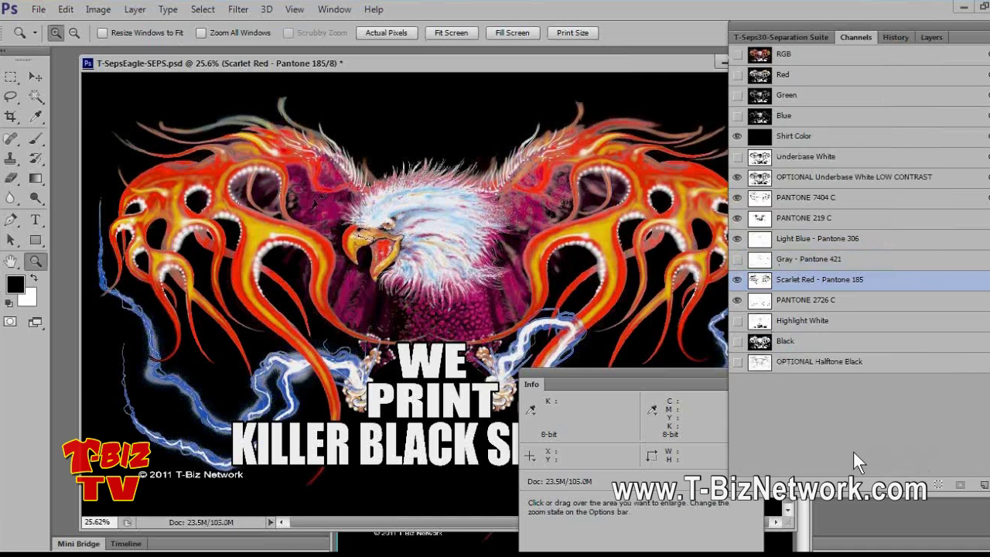
click(737, 362)
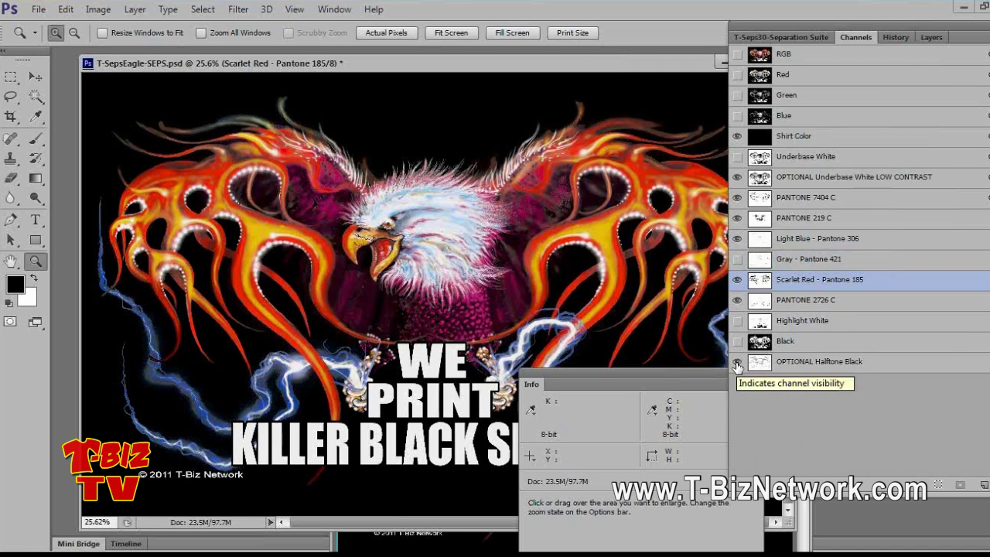
Step: Toggle the OPTIONAL Halftone Black channel's visibility repeatedly to compare the preview with and without it, leaving it hidden
click(737, 363)
click(737, 362)
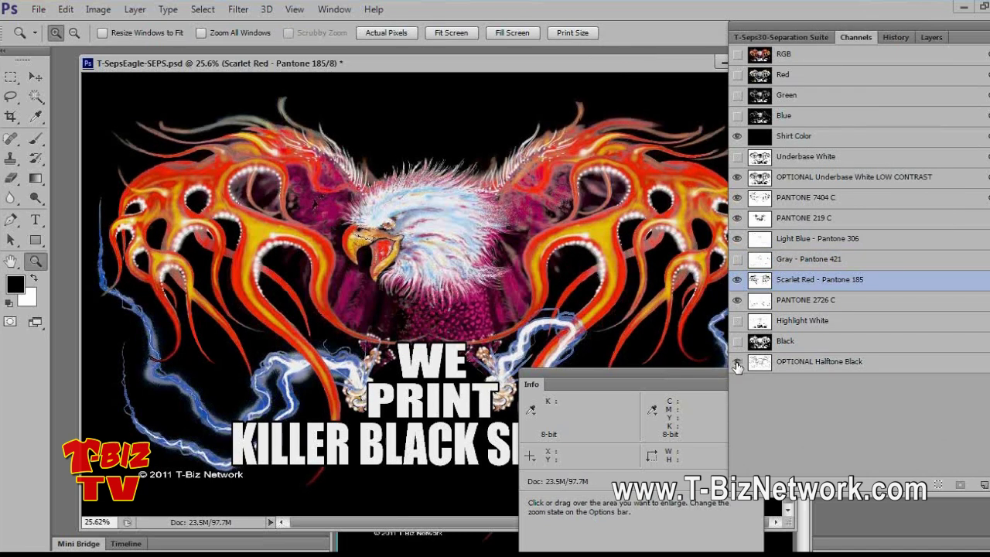
click(738, 362)
click(737, 362)
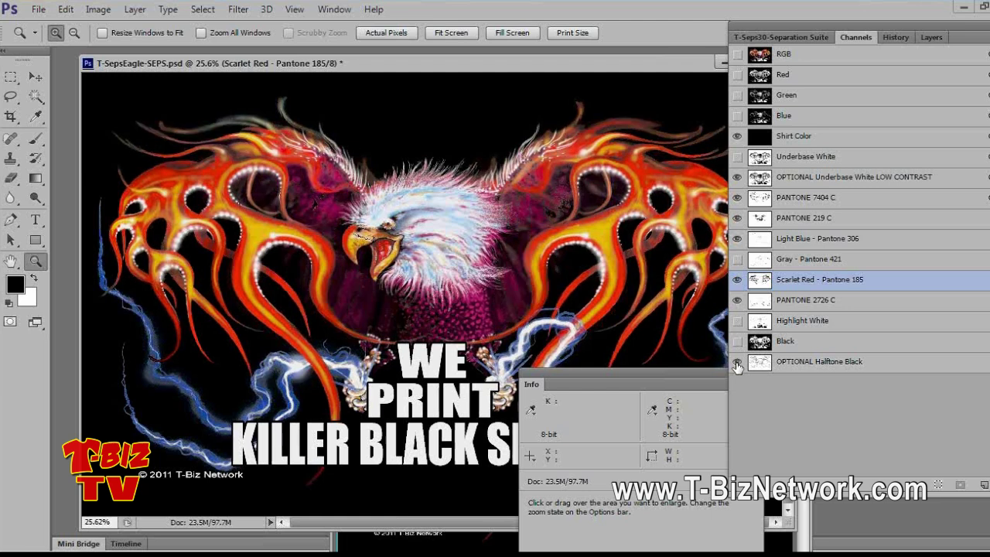
click(737, 362)
click(738, 362)
click(737, 362)
click(737, 362)
click(738, 362)
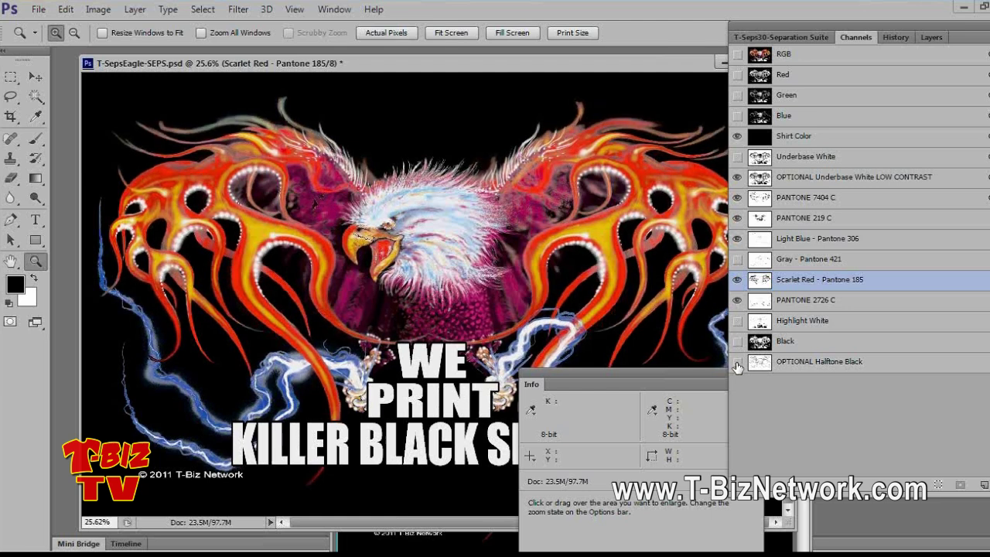
click(738, 362)
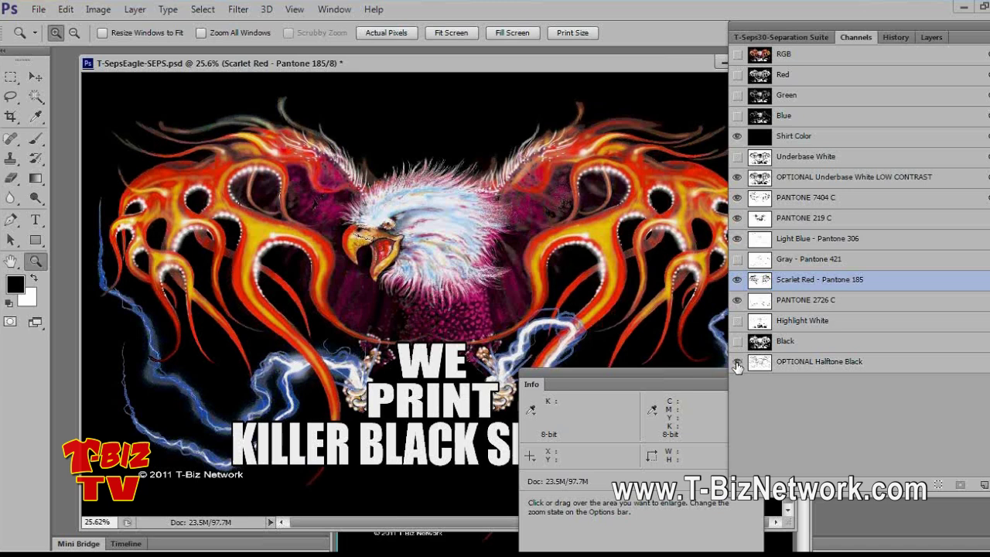
click(738, 362)
click(737, 362)
click(738, 362)
click(738, 362)
click(737, 362)
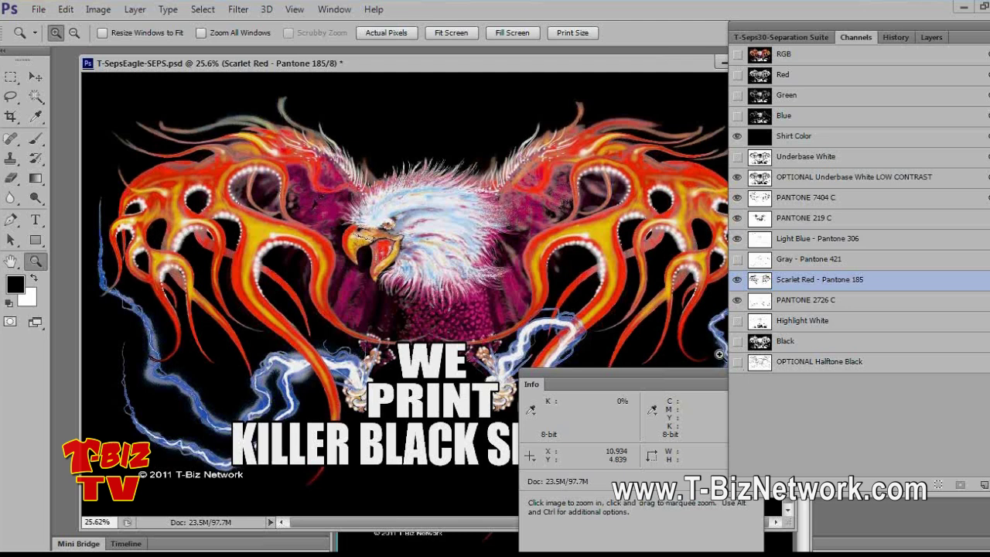
Step: Run the T-Seps Remove Black From Base routine on the separations and accept its prompts
click(799, 35)
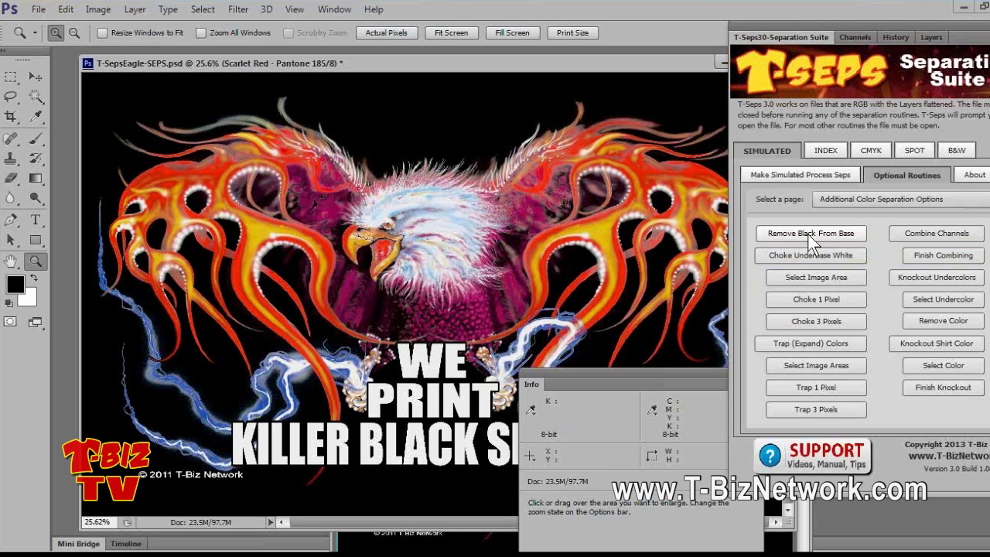
click(807, 234)
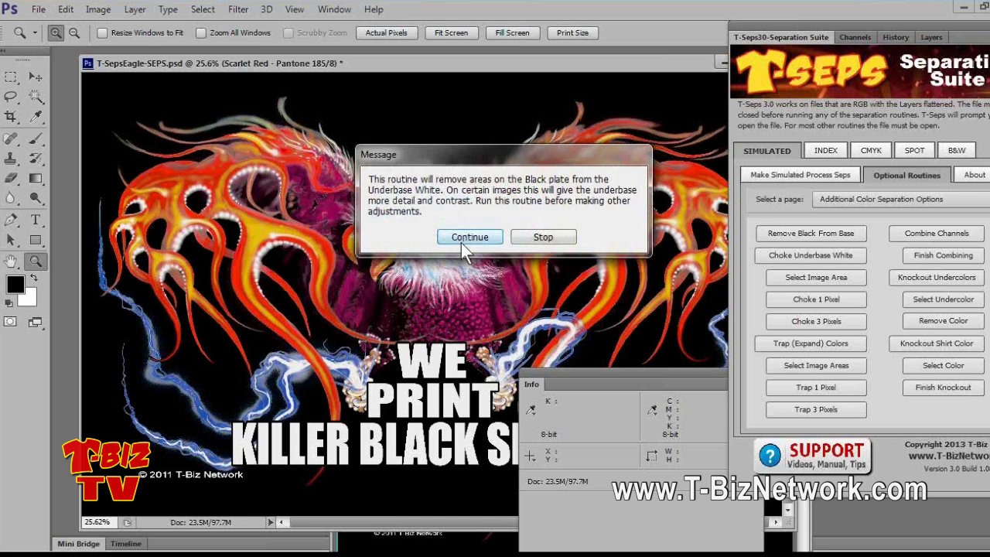
click(480, 236)
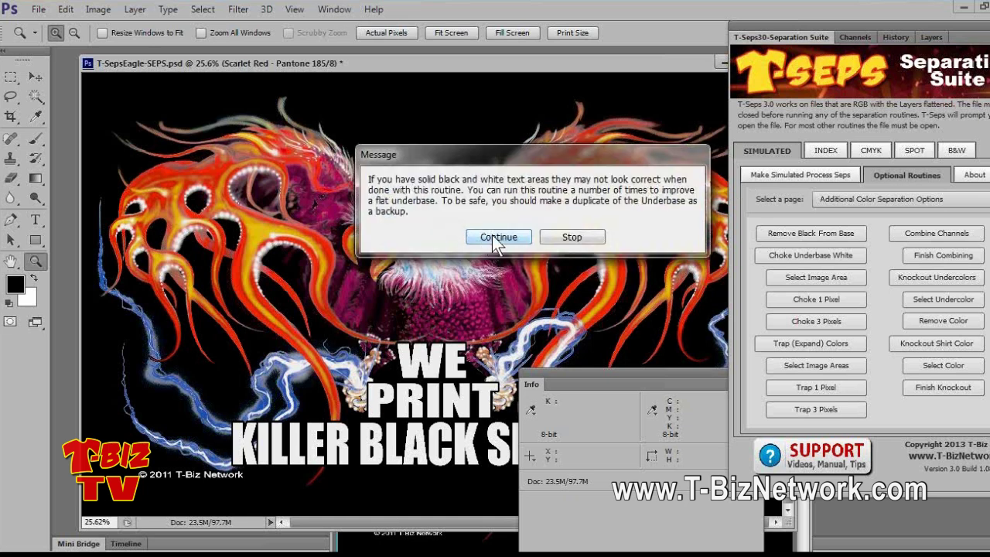
click(492, 237)
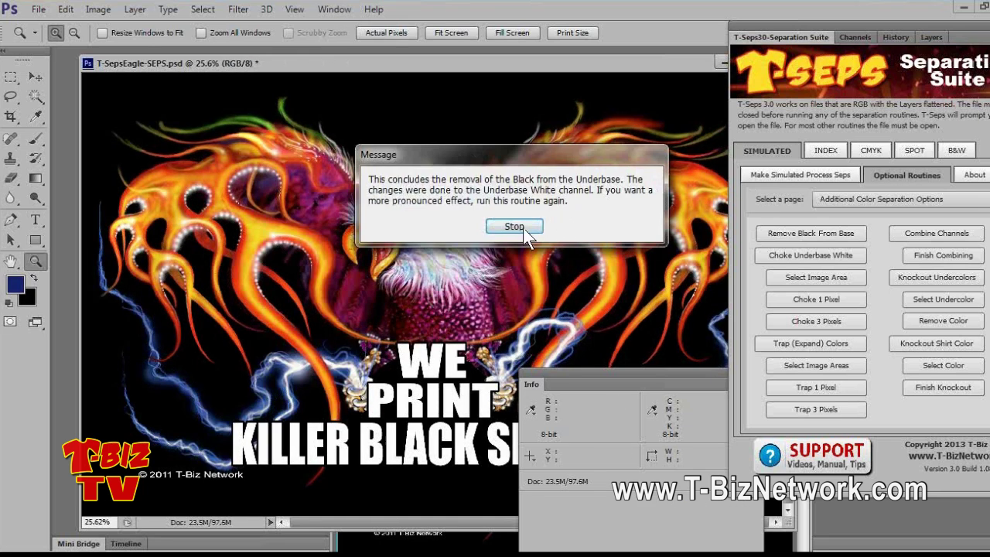
click(532, 224)
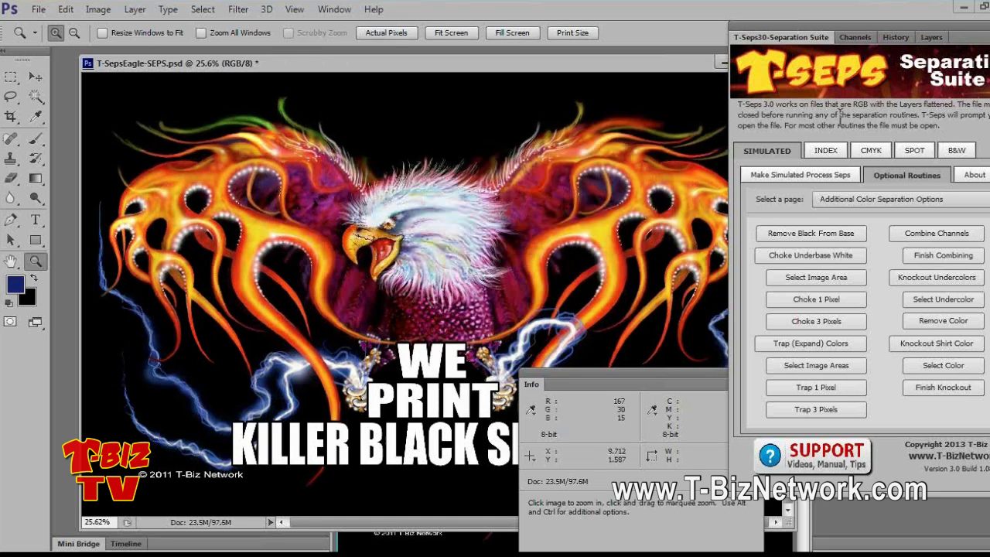
Step: Delete the OPTIONAL Underbase White LOW CONTRAST channel
click(856, 37)
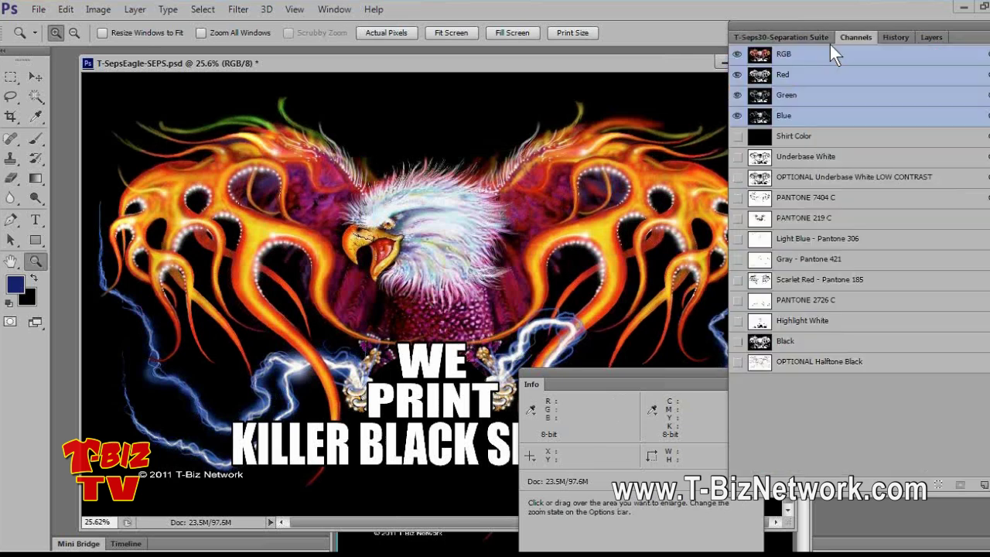
click(737, 136)
click(737, 157)
click(737, 157)
drag(760, 157, 984, 484)
Step: Show all color channels and Highlight White with Underbase White over Shirt Color, and compare the preview with and without OPTIONAL Halftone Black
click(737, 136)
drag(737, 177, 742, 308)
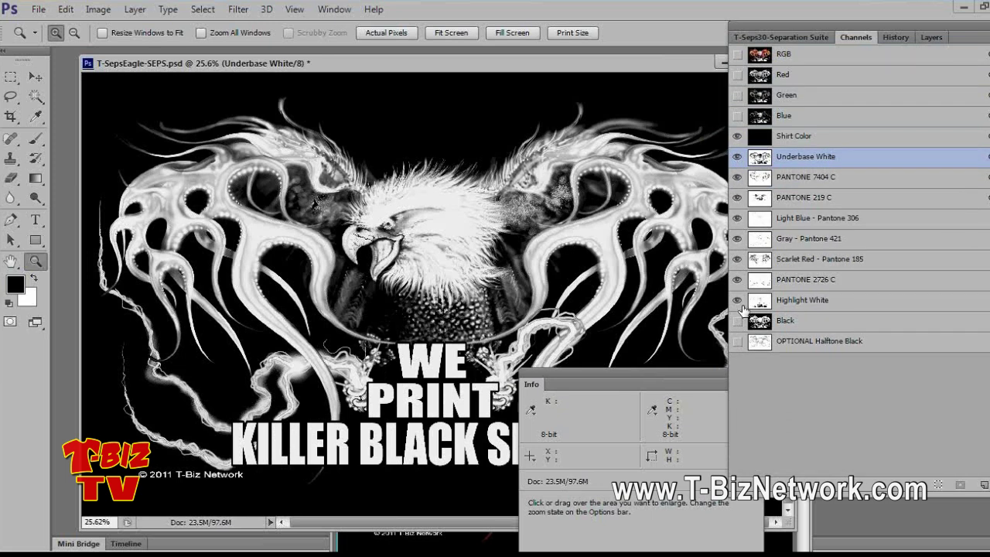
click(737, 342)
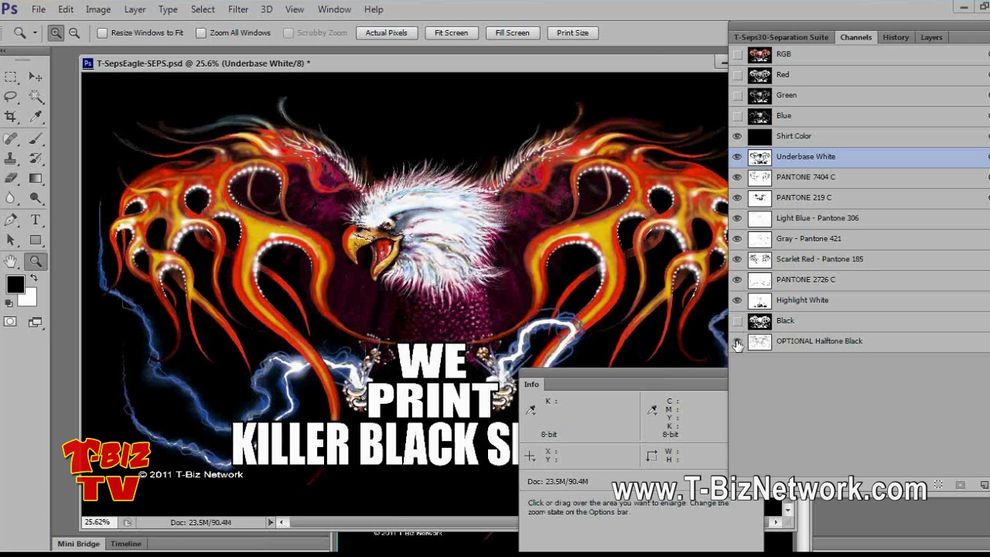
click(737, 342)
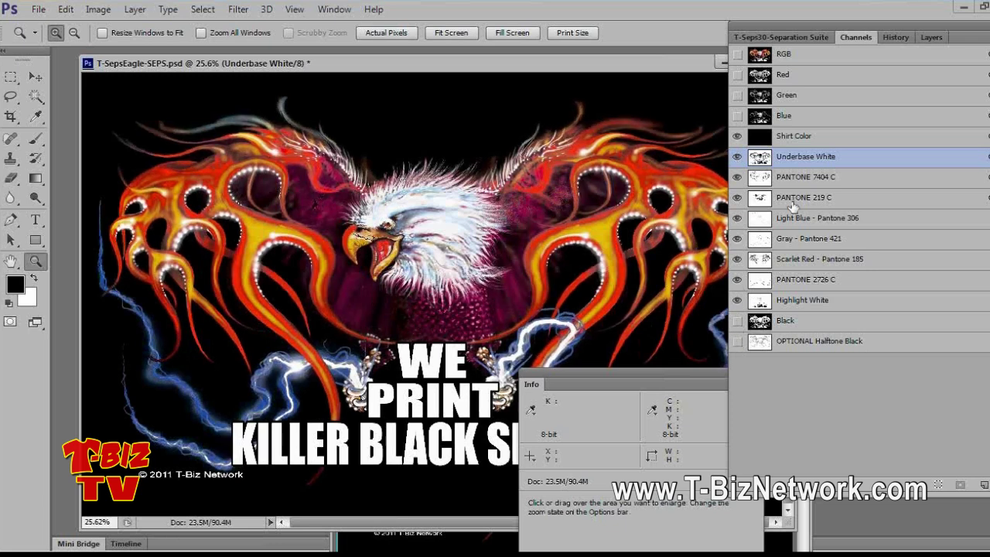
Step: Delete the Black and OPTIONAL Halftone Black channels
click(797, 37)
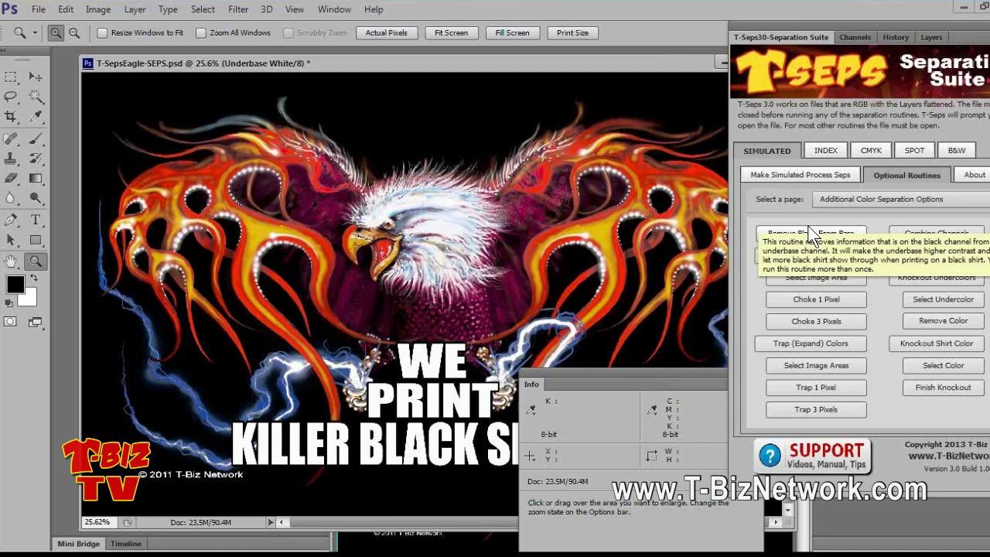
click(856, 36)
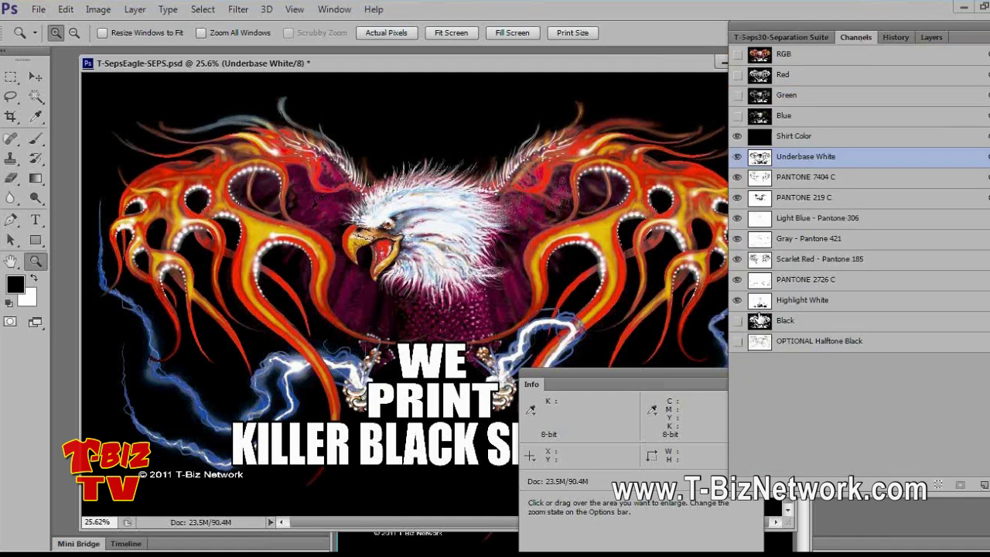
drag(760, 321, 984, 484)
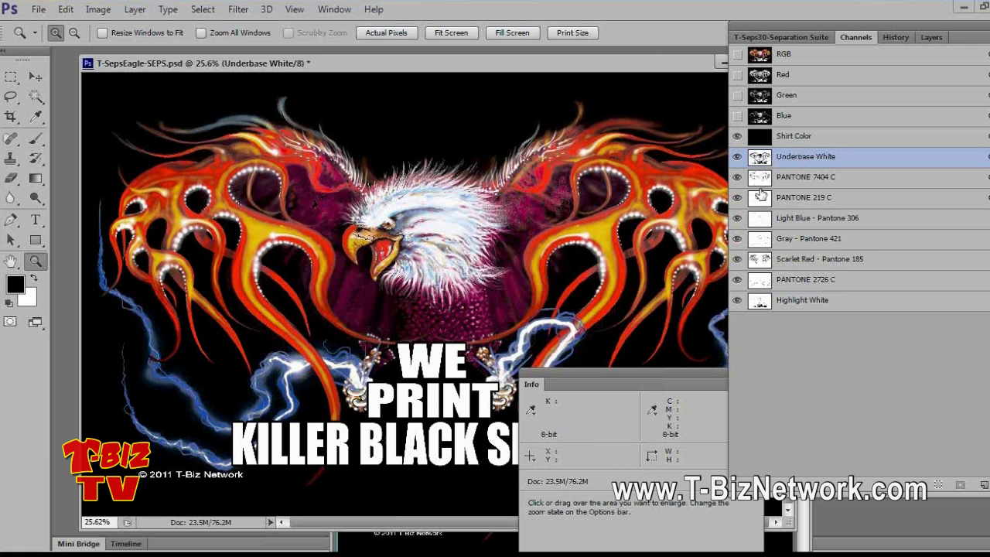
Step: Hide all color channels and Highlight White, keeping only Shirt Color and Underbase White visible
click(738, 240)
click(737, 177)
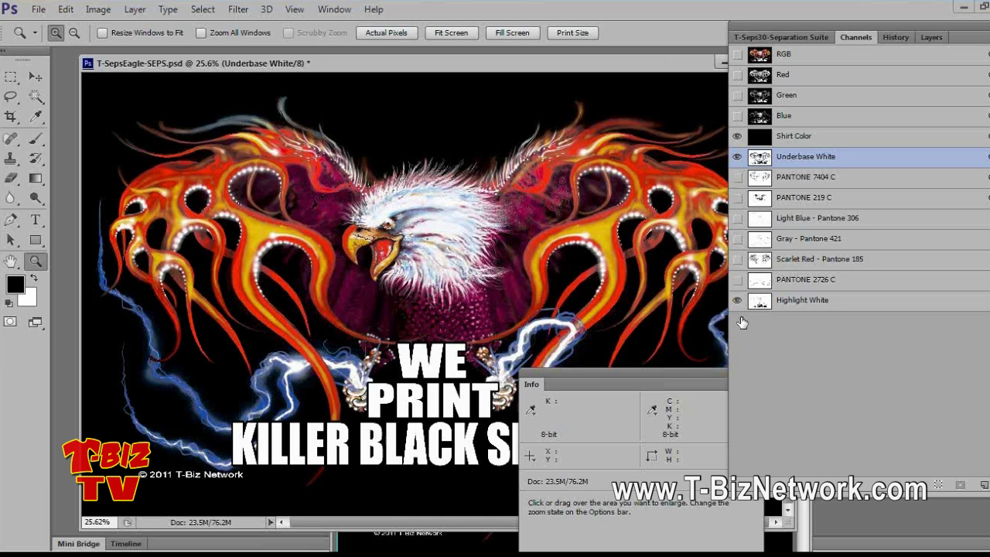
drag(738, 302, 738, 198)
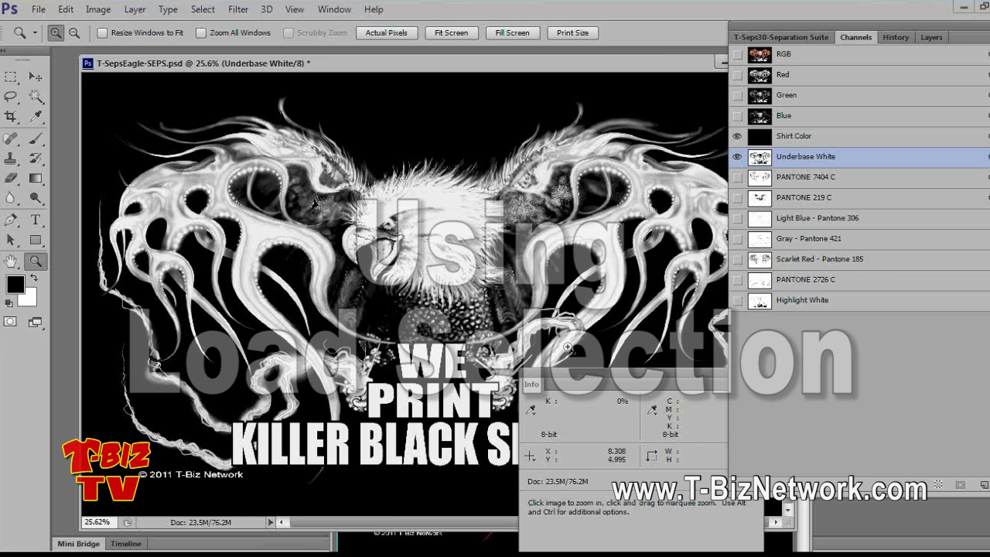
Step: Compare the Gray - Pantone 421 and Underbase White channels, load the gray channel as a selection, and make Underbase White active
click(765, 241)
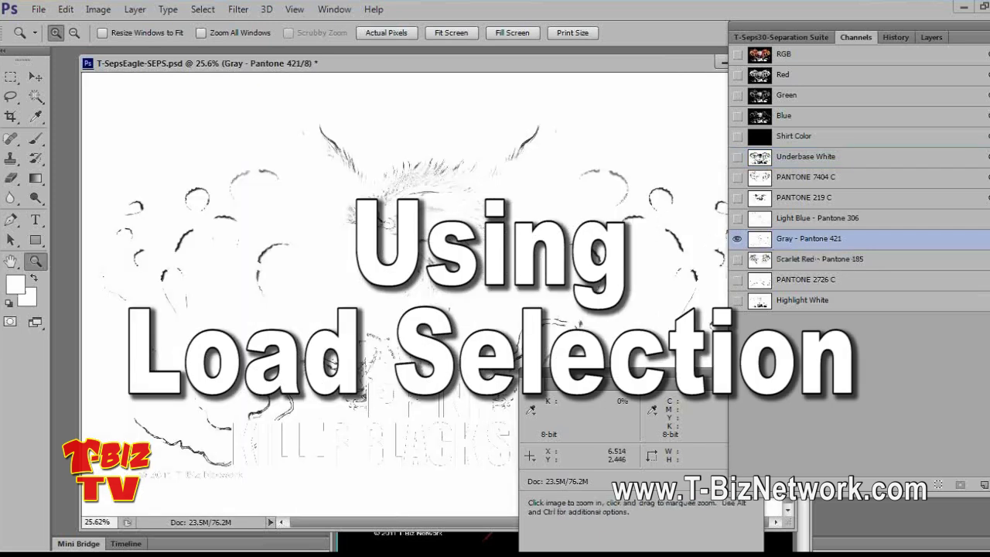
click(762, 160)
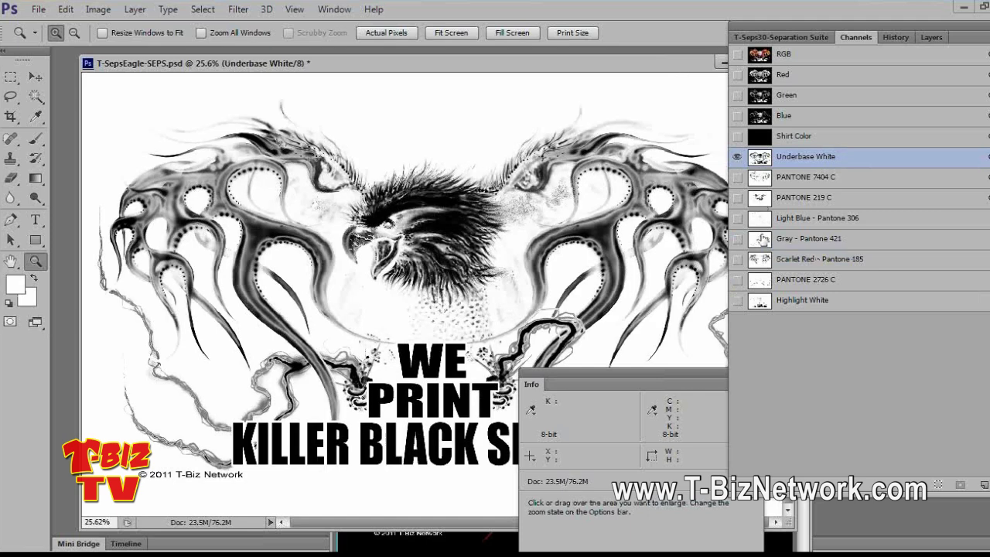
click(762, 240)
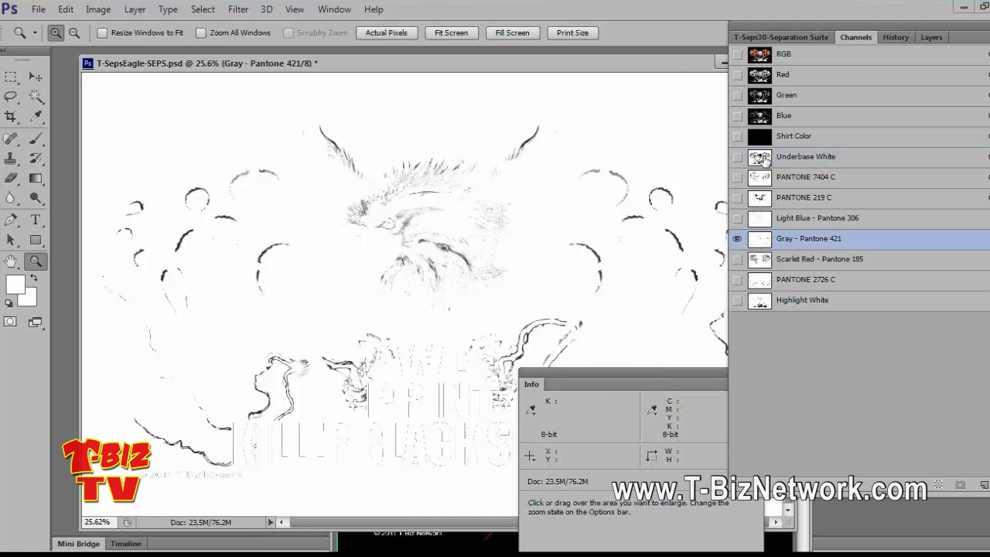
click(764, 159)
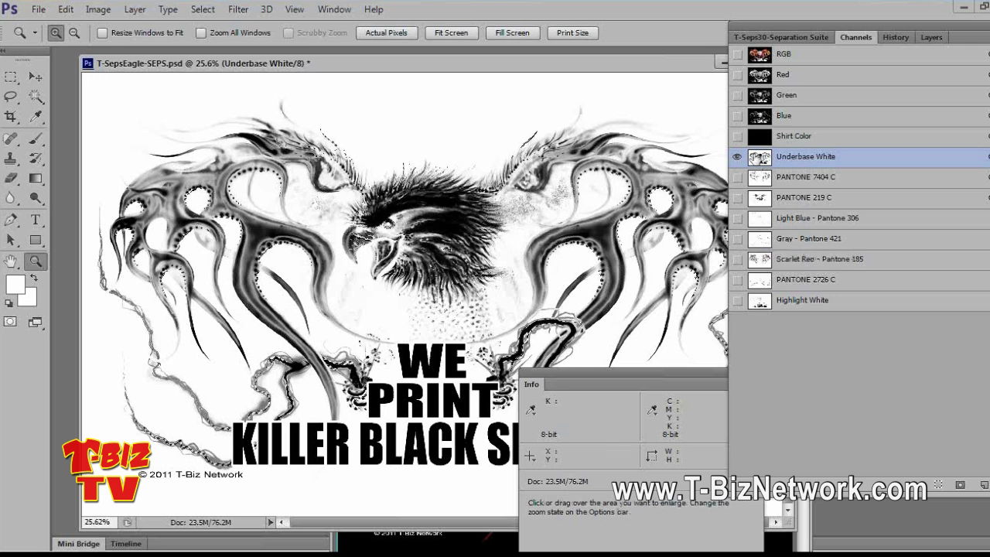
click(204, 11)
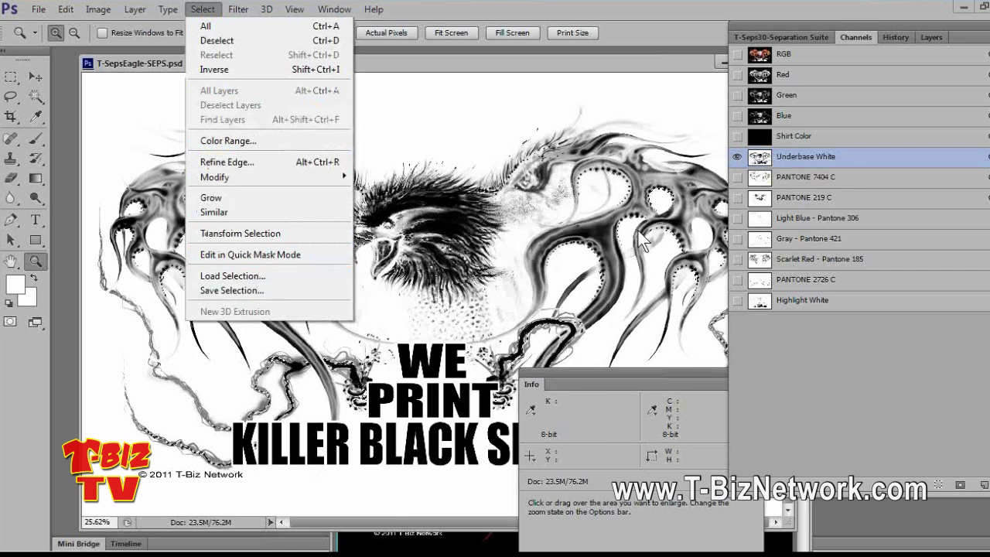
click(576, 7)
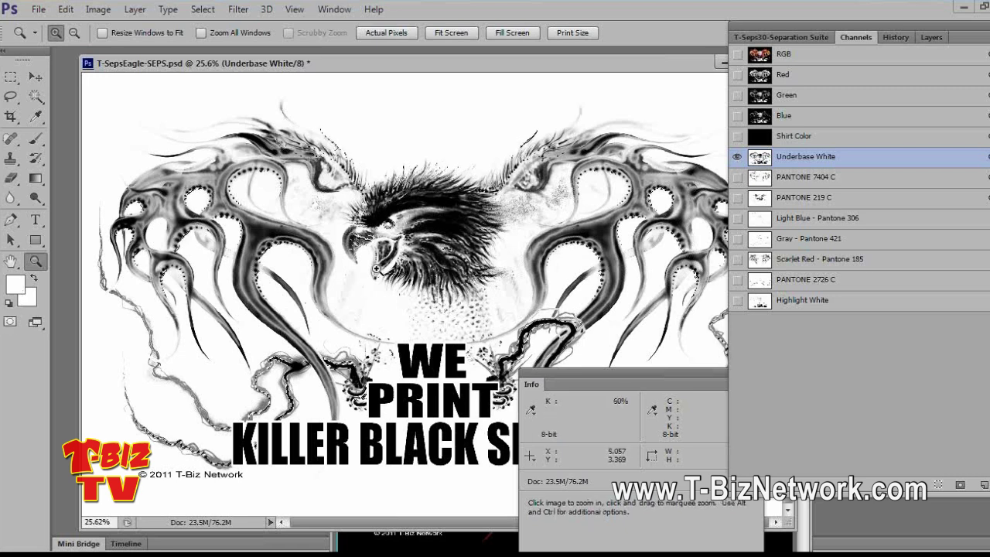
Step: Fill the selection in Underbase White twice with white in Normal mode at 100% opacity, and deselect
key(shift+F5)
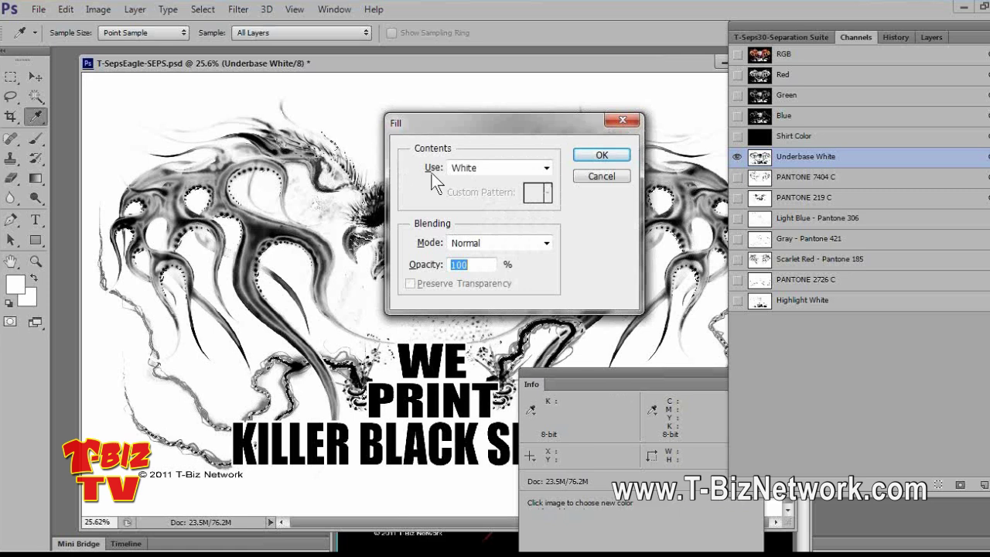
drag(514, 115, 534, 10)
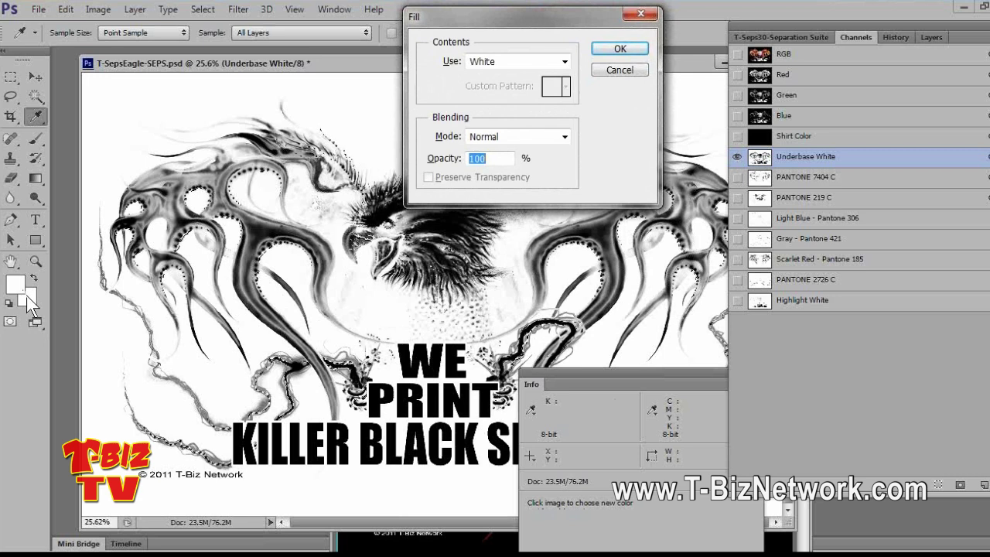
click(619, 49)
key(z)
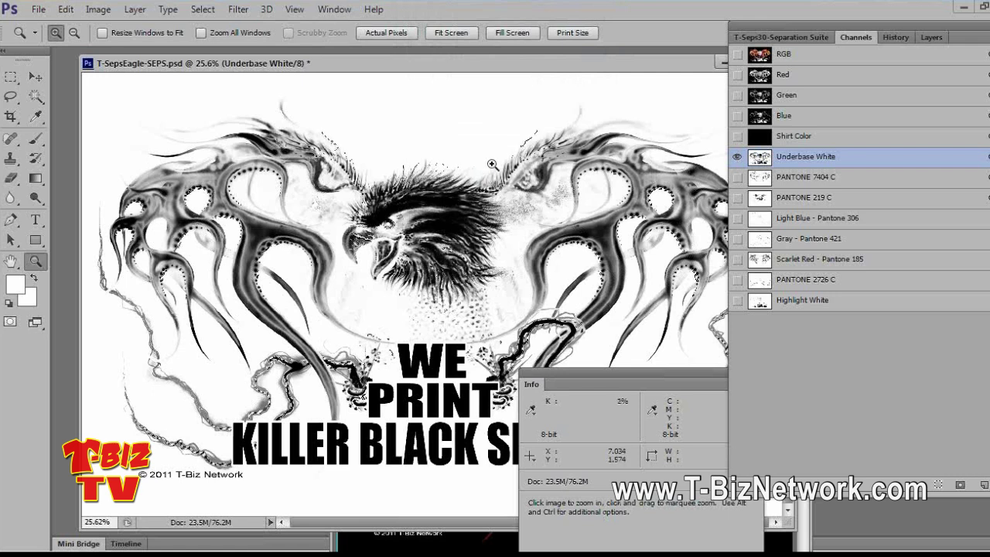
key(i)
key(shift+F5)
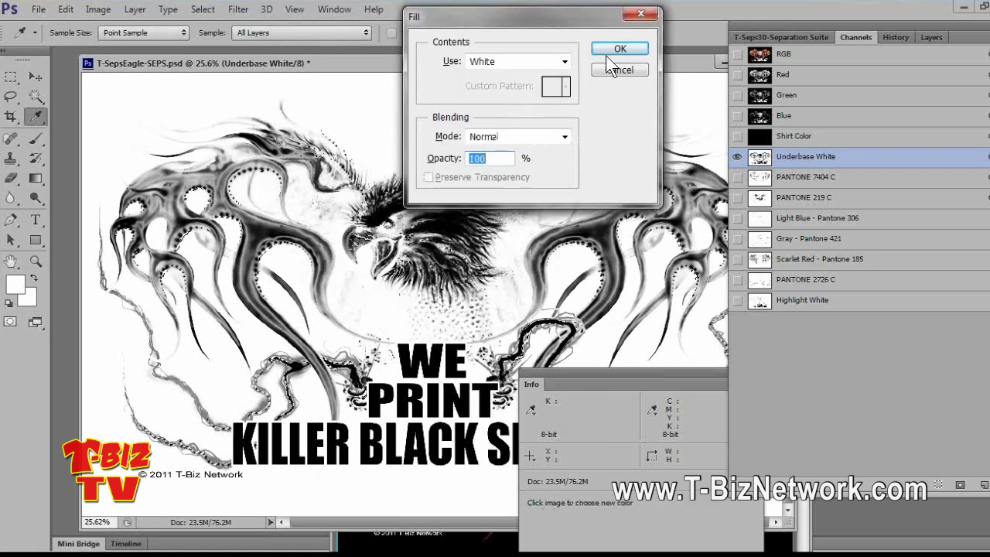
click(431, 255)
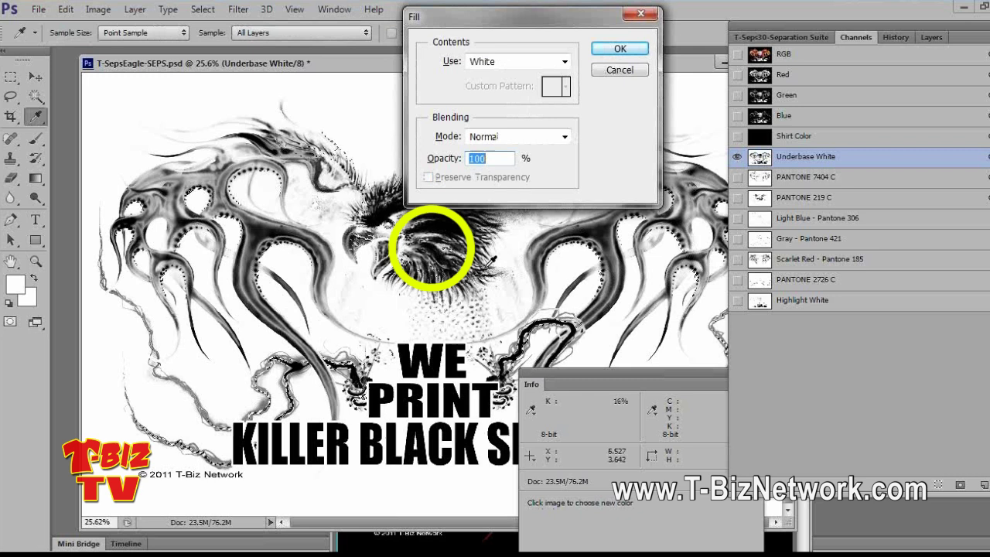
click(620, 48)
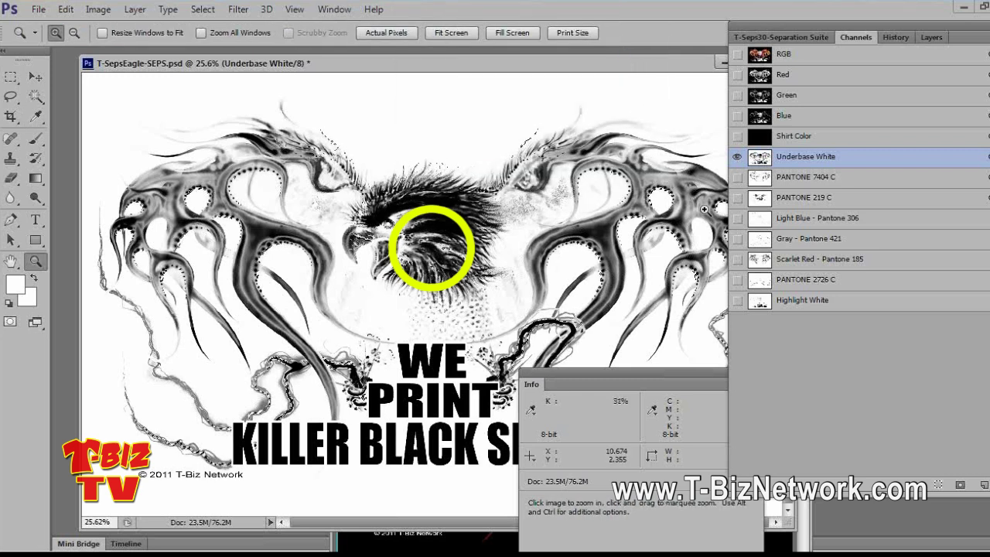
click(205, 9)
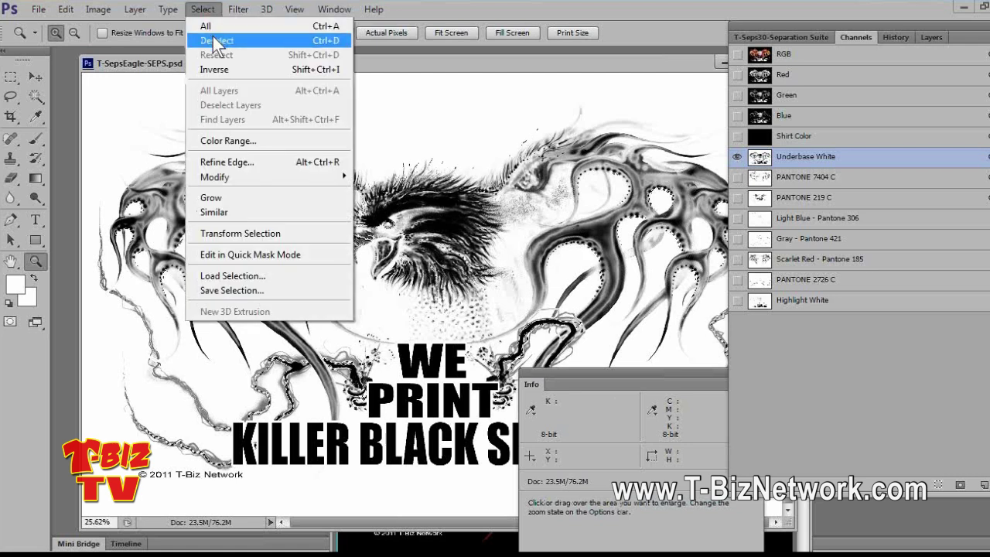
click(218, 41)
Step: Delete the Gray - Pantone 421 channel and show the remaining color channels and Highlight White over Shirt Color
click(737, 136)
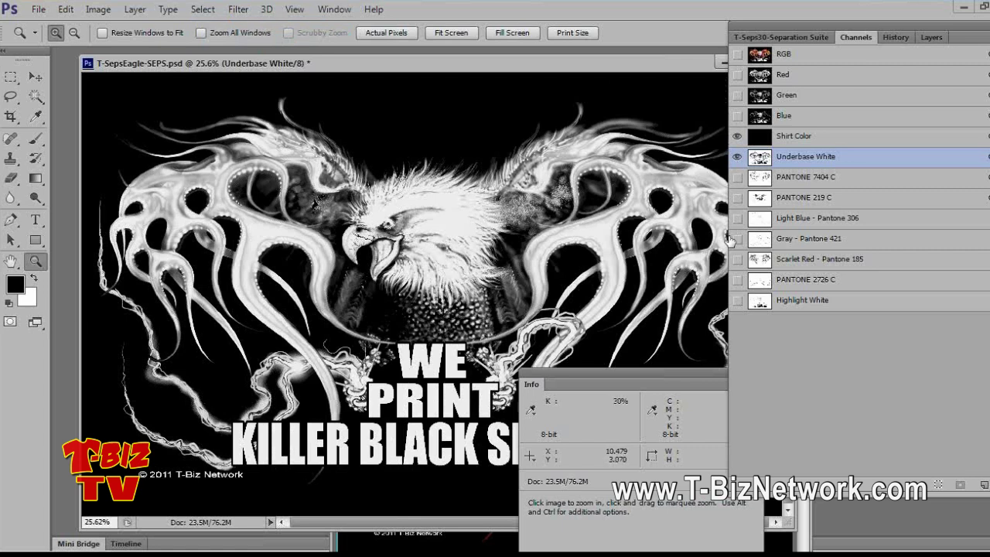
drag(756, 241, 984, 485)
drag(738, 283, 738, 198)
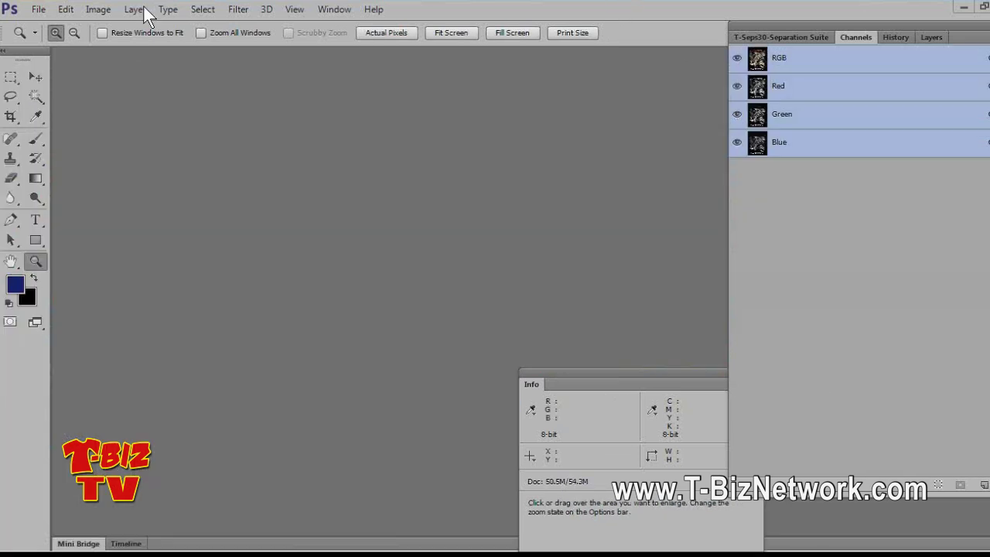
click(36, 10)
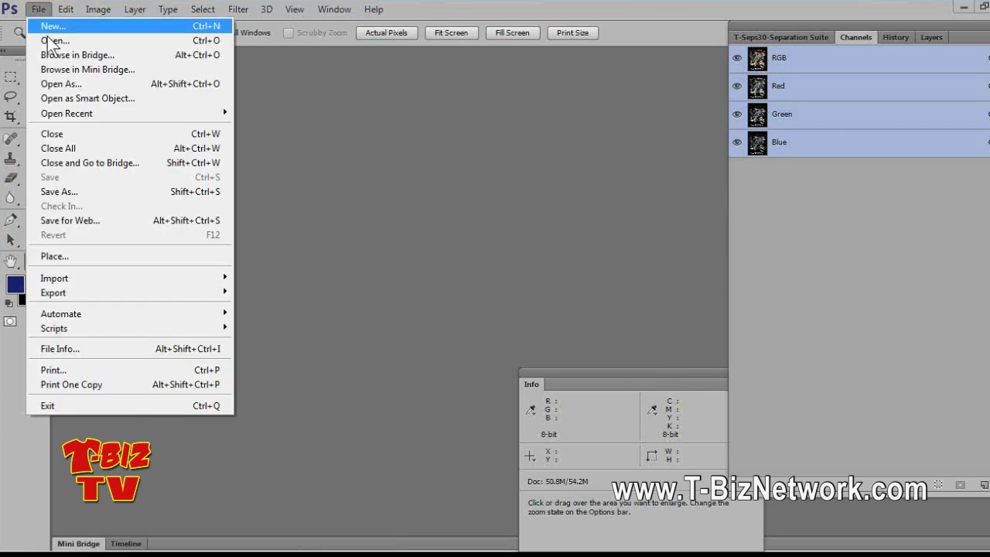
click(47, 39)
key(Escape)
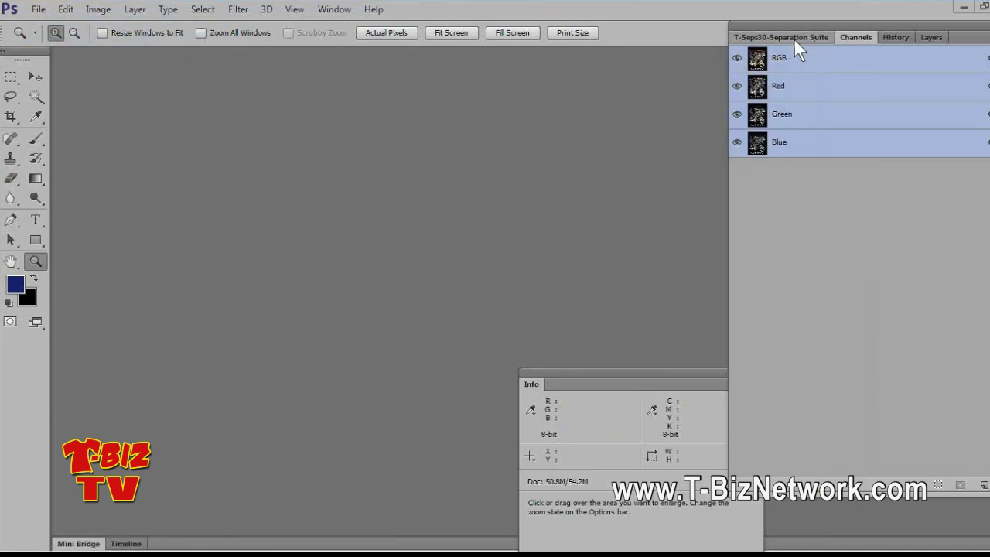
Step: Start a Standard 9-Colors simulated process separation in T-Seps and continue to the artwork file selection
click(794, 36)
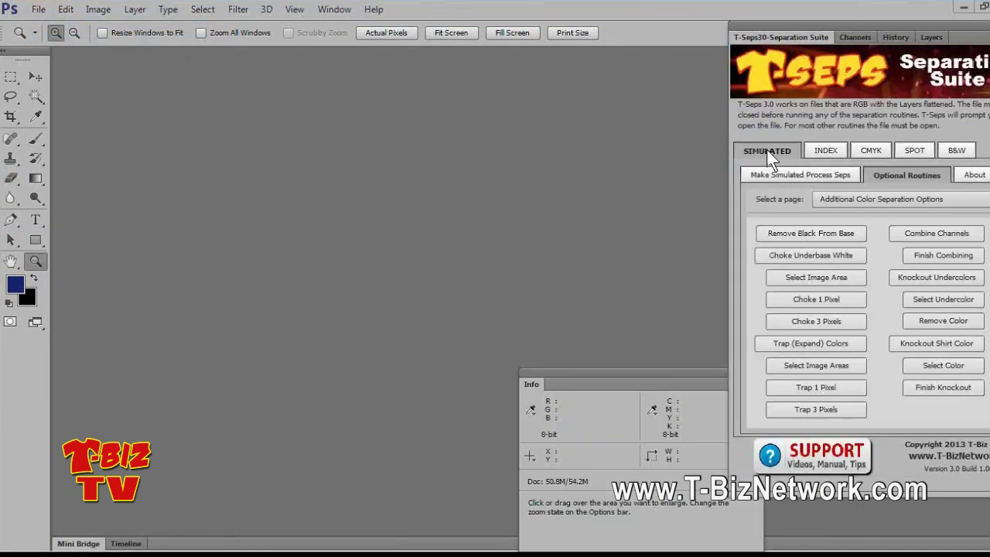
click(805, 174)
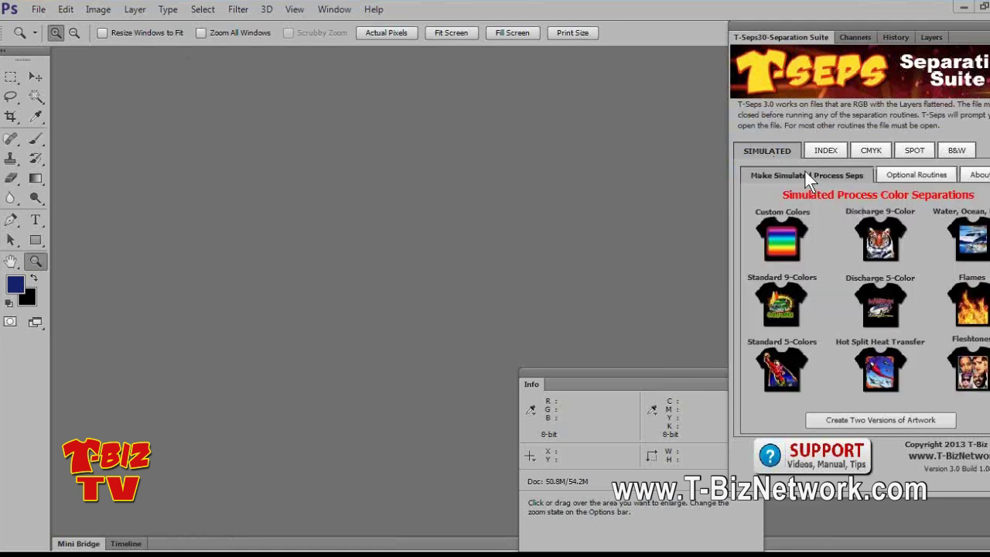
click(771, 294)
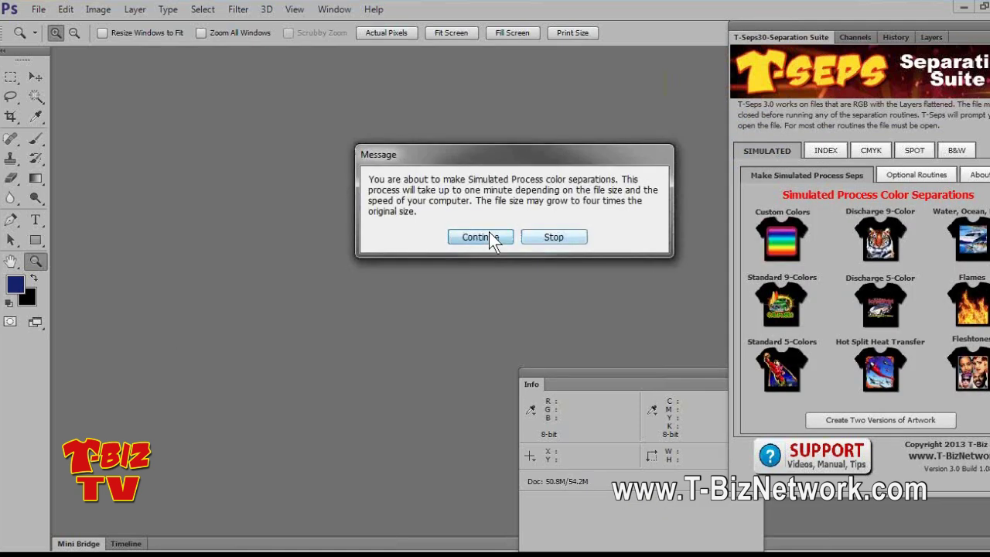
click(481, 236)
click(489, 234)
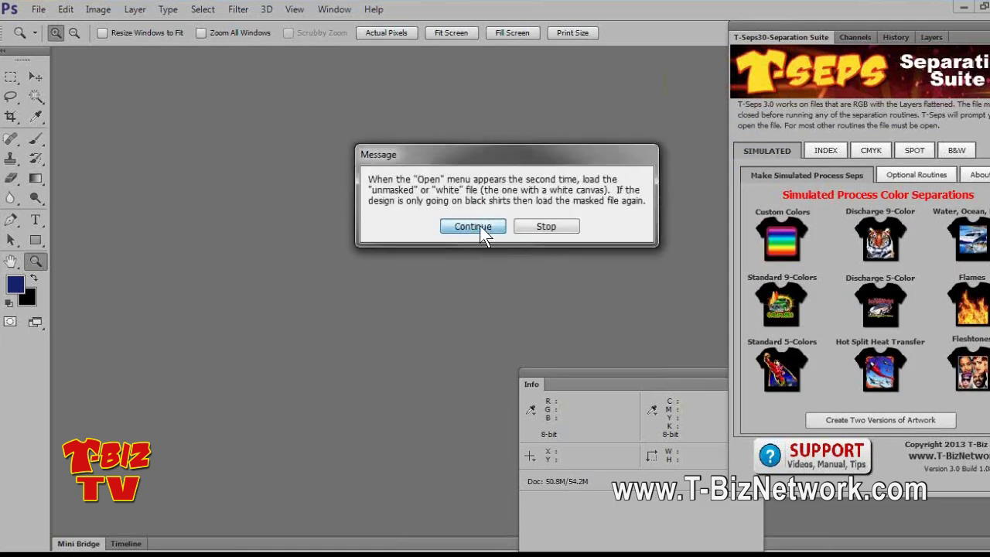
click(481, 227)
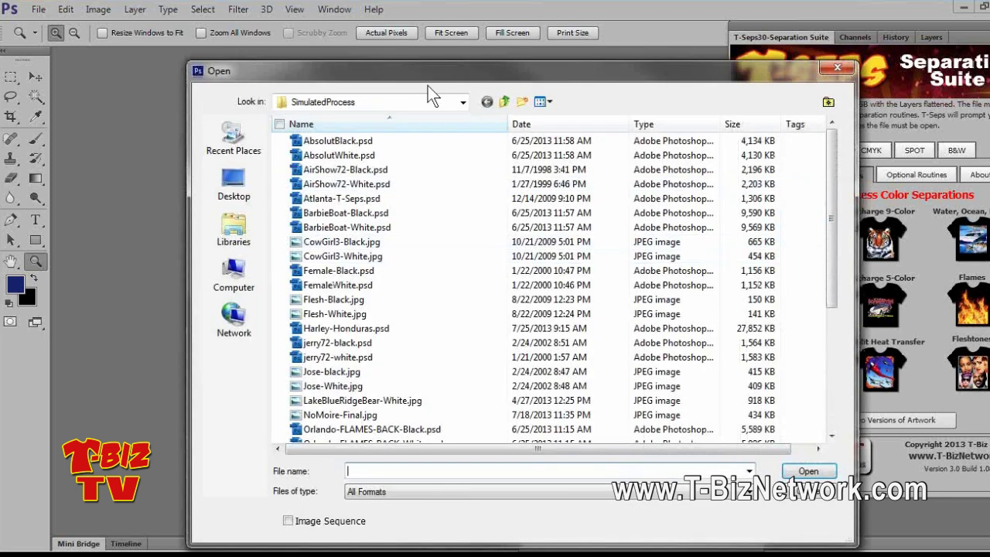
Step: Load the CopperheadCreek artwork files from the AssortedCustomerJobs folder into the separation routine
click(503, 101)
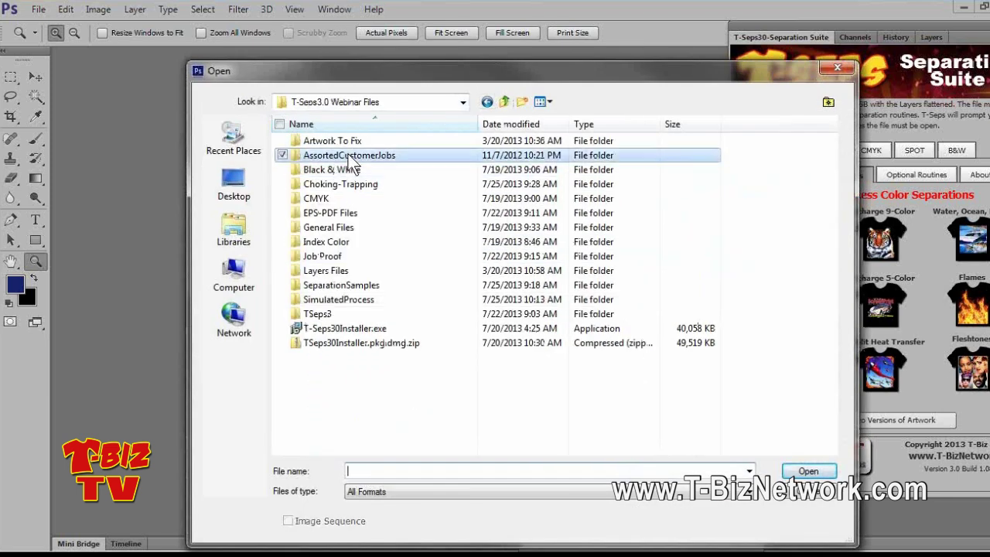
double_click(349, 153)
click(365, 244)
double_click(363, 245)
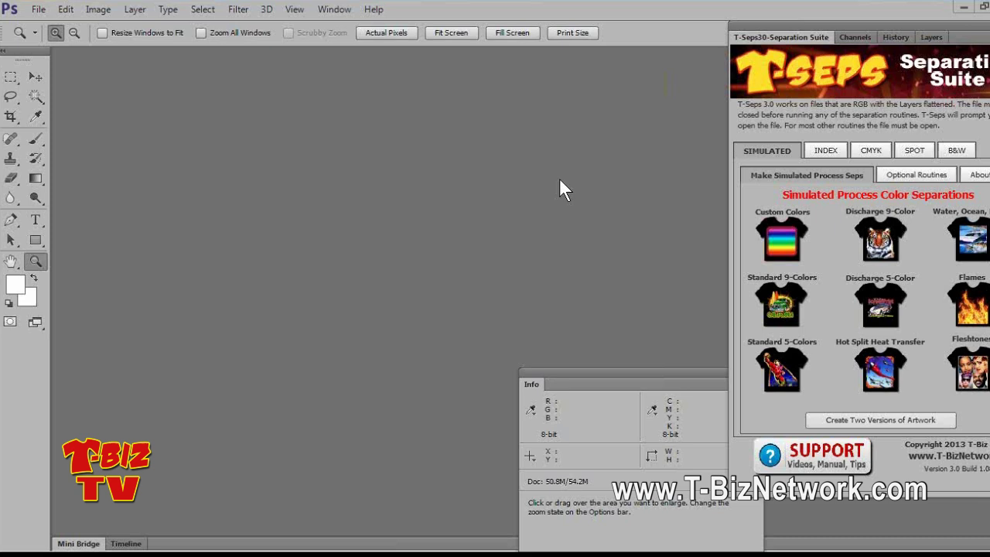
Step: Display the separation channels and examine the edge pixels of the snake's black outline up close in CopperheadCreek-White.psd
click(854, 37)
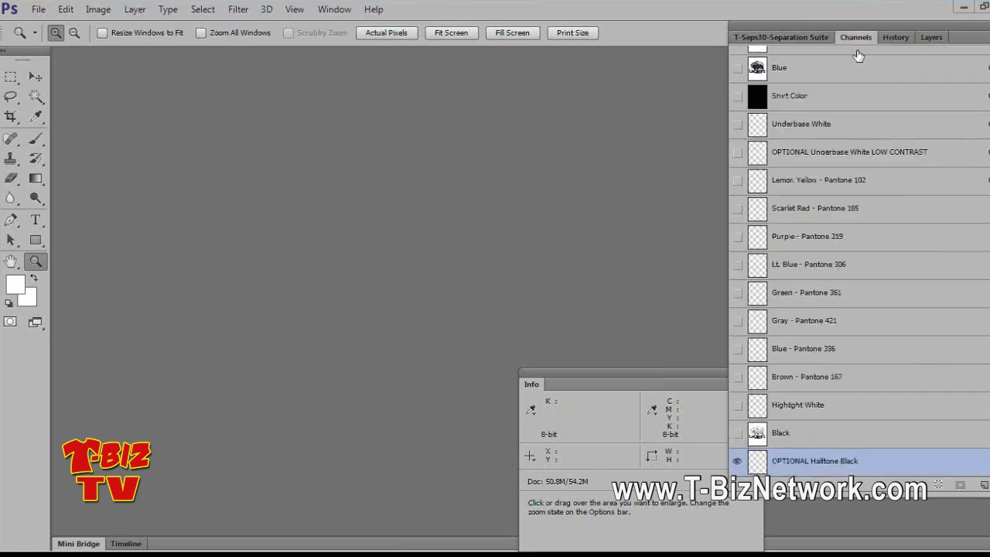
drag(455, 124, 300, 93)
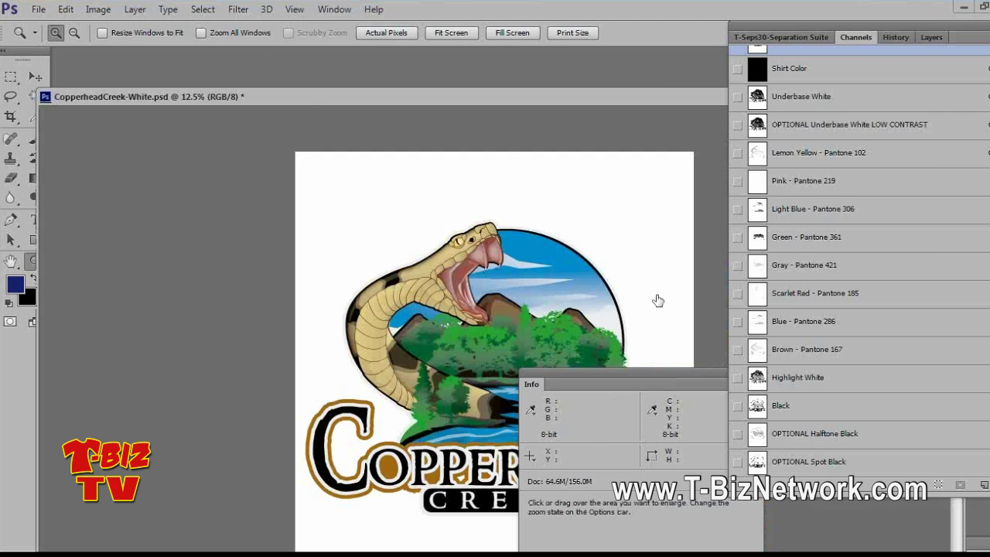
scroll(425, 272, up, 8)
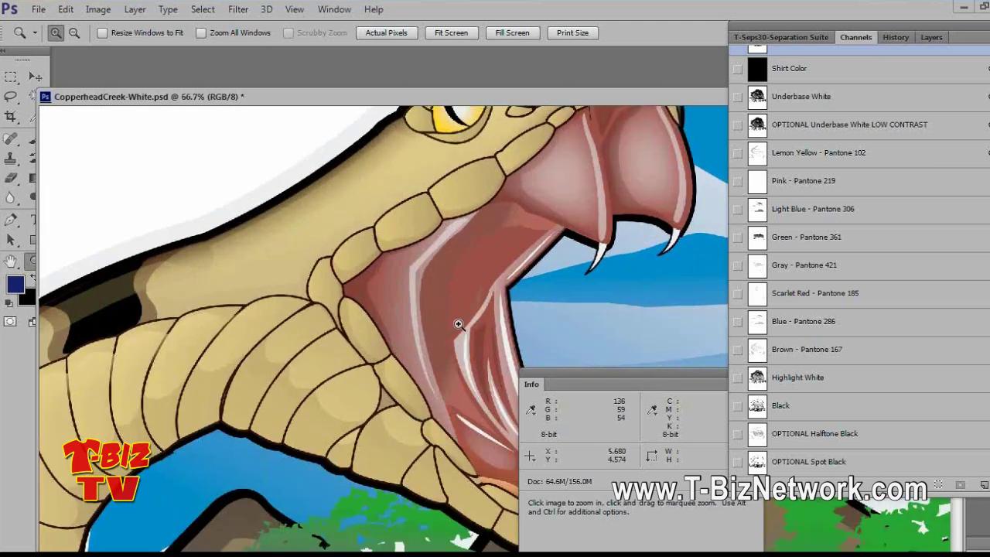
scroll(265, 211, up, 3)
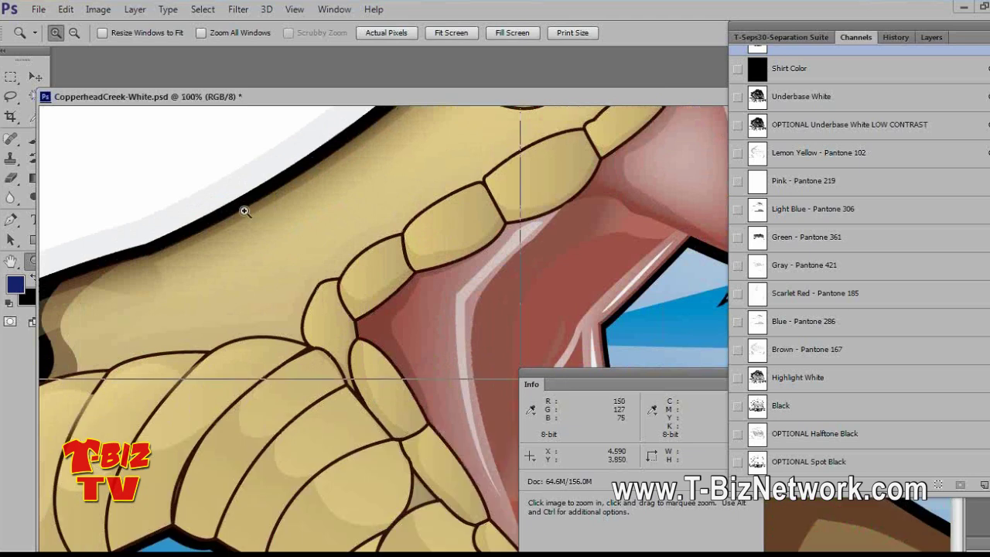
scroll(243, 210, up, 2)
scroll(211, 173, up, 1)
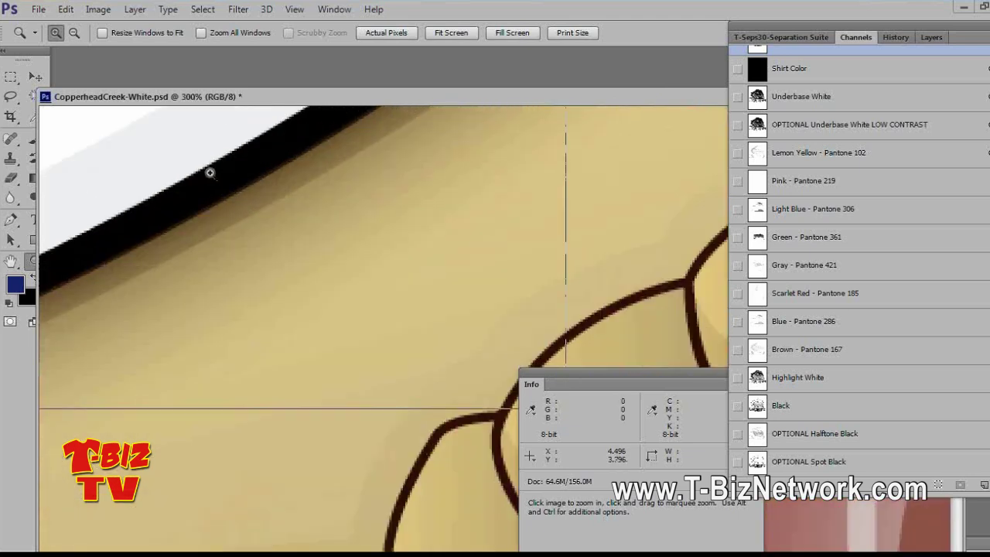
scroll(252, 223, up, 2)
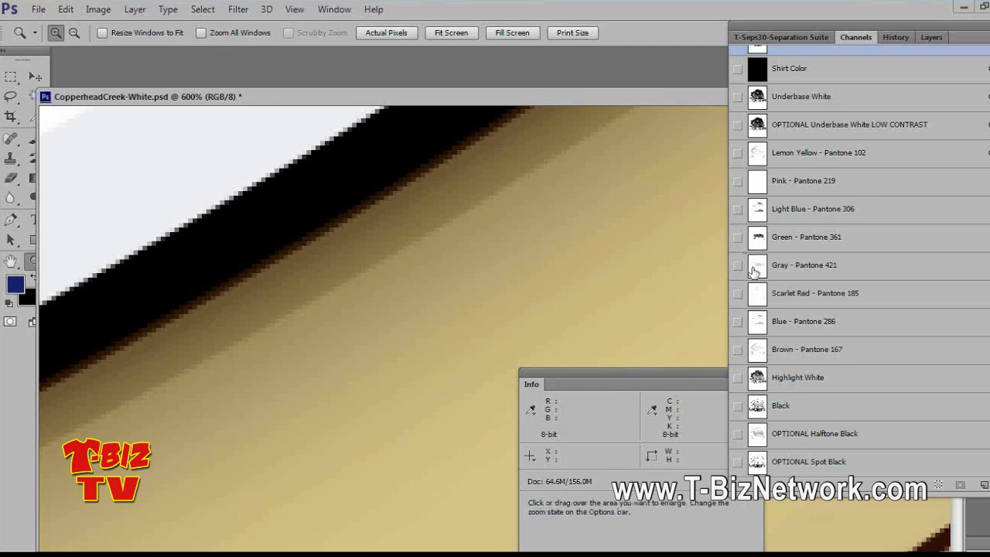
Step: Isolate the Gray - Pantone 421 channel and examine the thin gray line around the snake's head
click(797, 265)
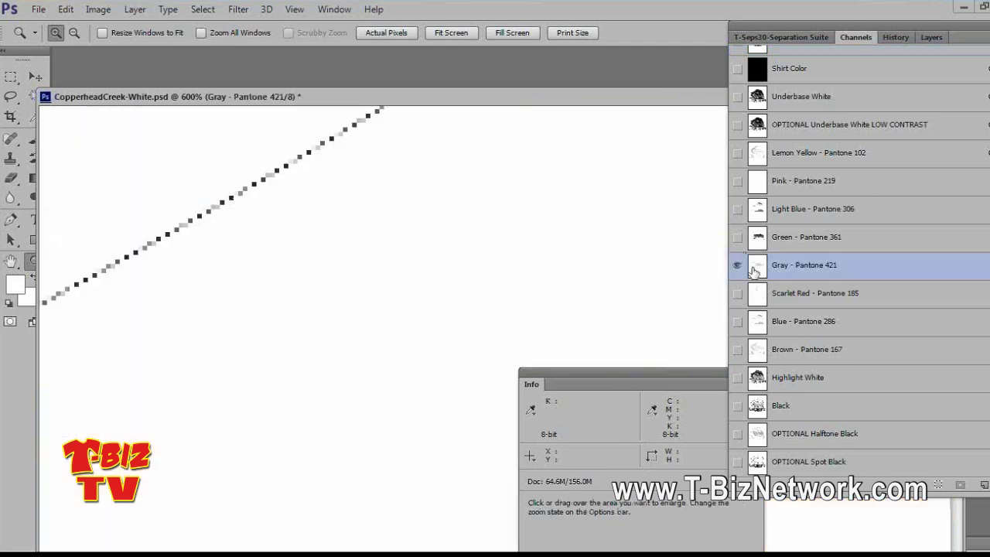
right_click(310, 214)
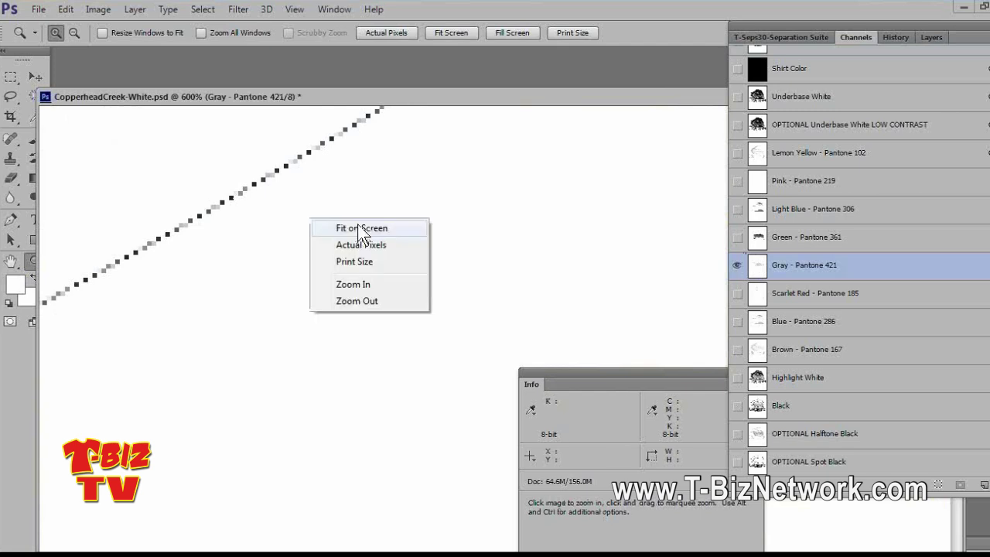
click(360, 225)
click(192, 173)
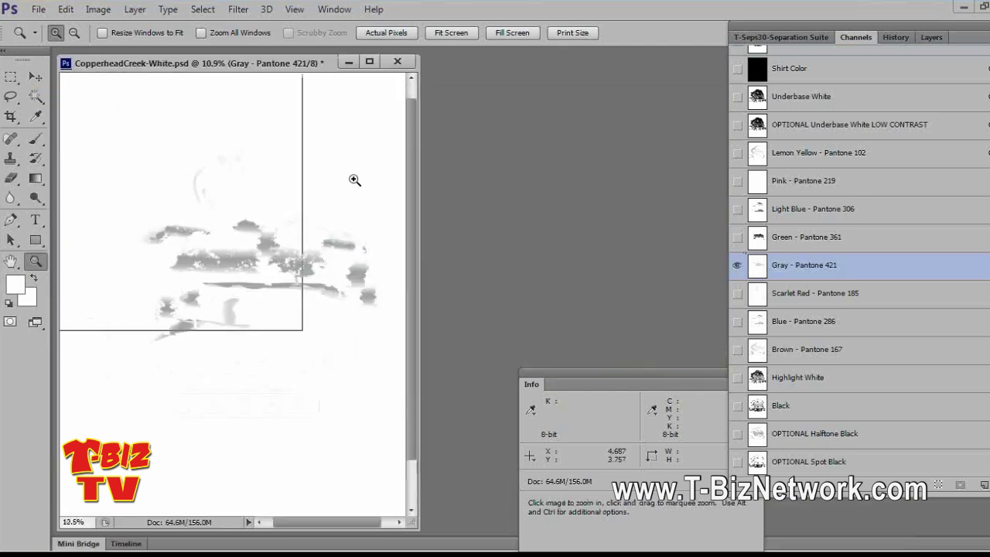
drag(417, 185, 659, 159)
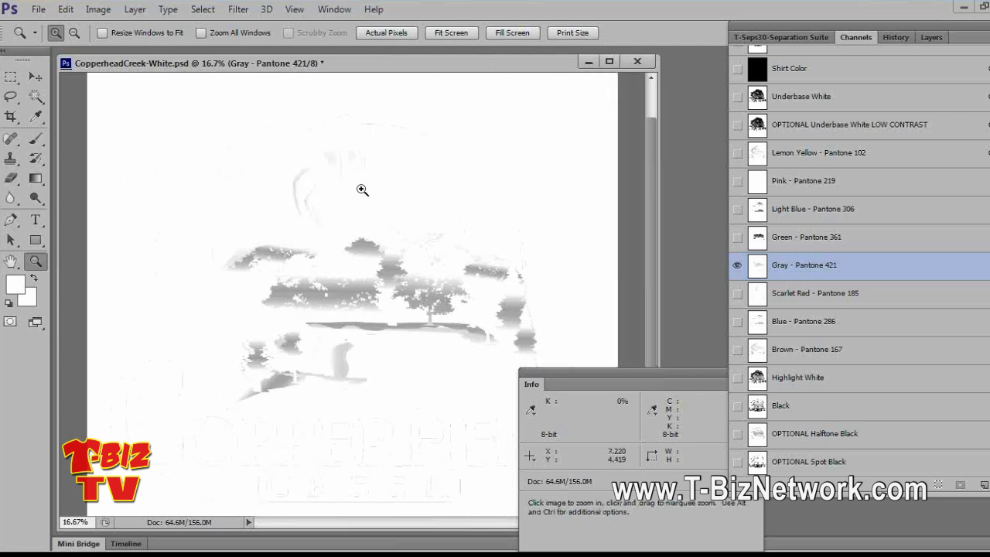
click(341, 181)
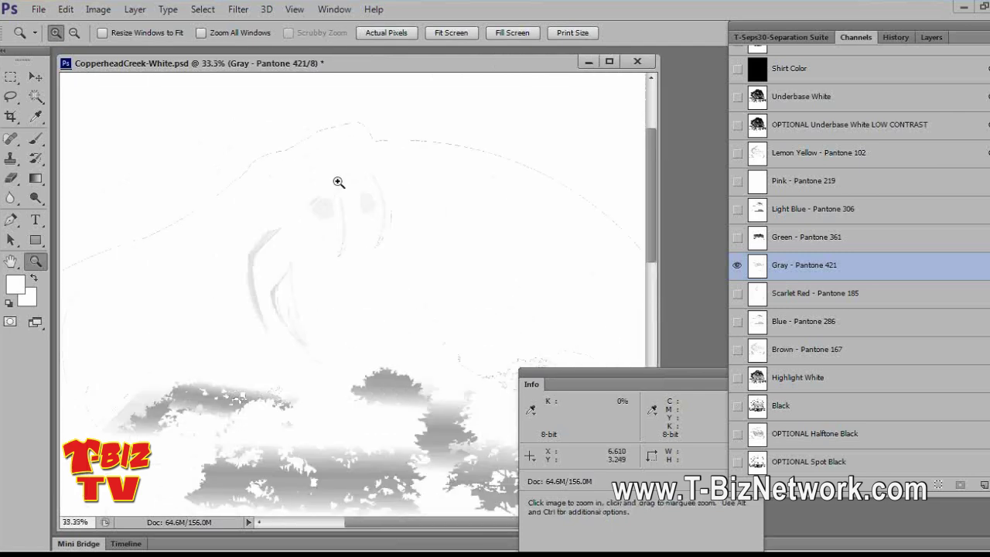
click(338, 181)
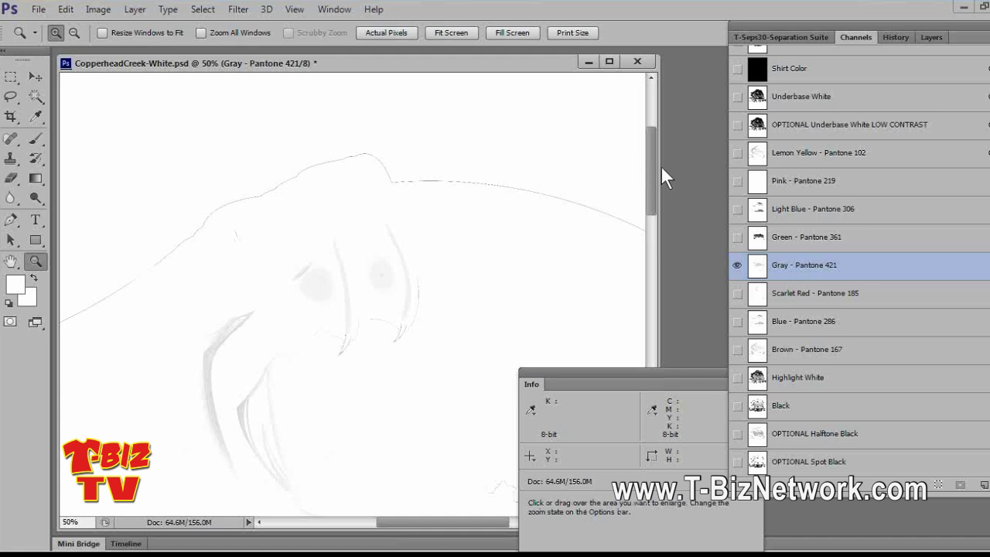
drag(663, 166, 686, 158)
Step: Toggle the Black channel's visibility repeatedly to compare its outline with the thin lines in Gray - Pantone 421
click(738, 407)
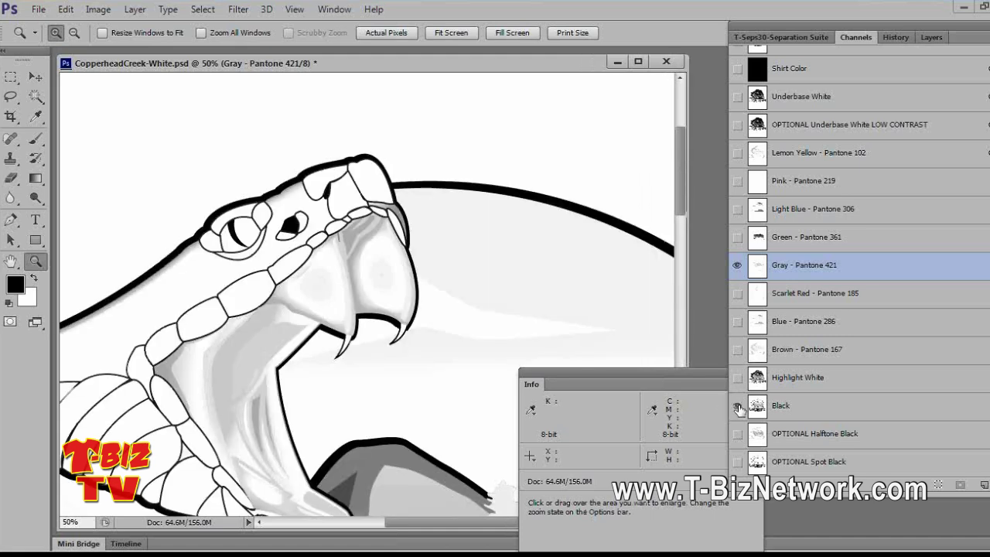
click(738, 406)
click(738, 406)
click(738, 406)
click(738, 406)
click(738, 406)
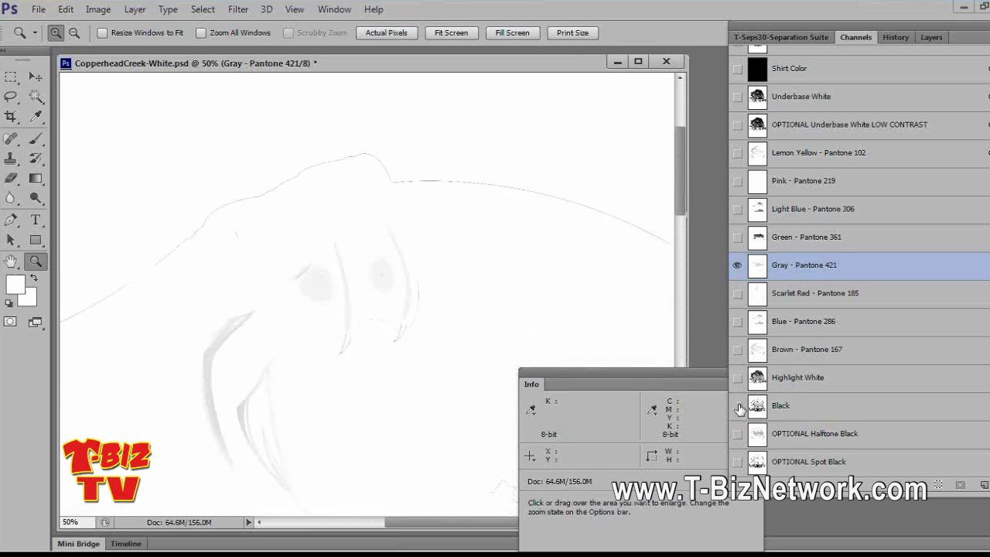
click(738, 406)
click(739, 406)
click(738, 406)
click(738, 406)
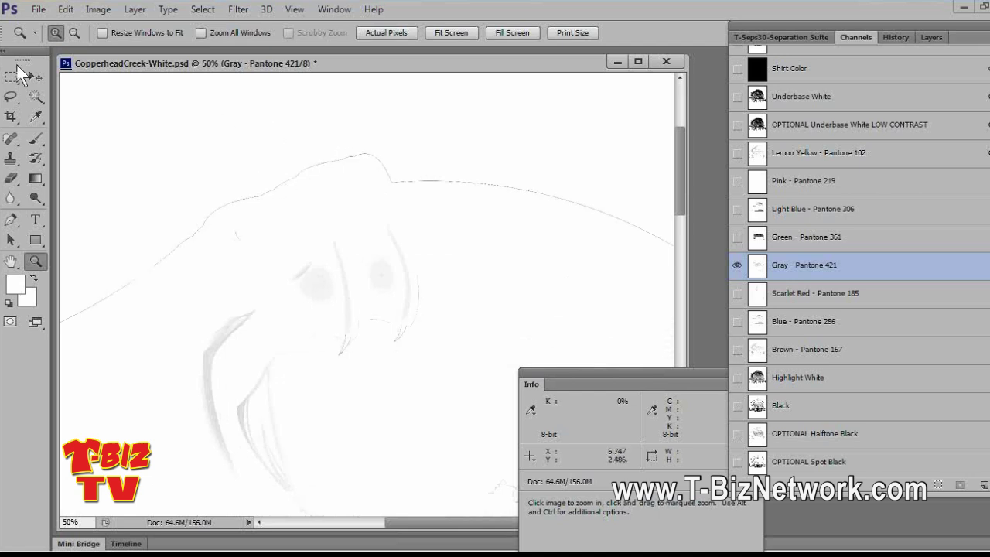
Step: Lasso the thin outline above the snake's head in Gray - Pantone 421, fill it with white in Normal mode at 100% opacity, and deselect
click(11, 96)
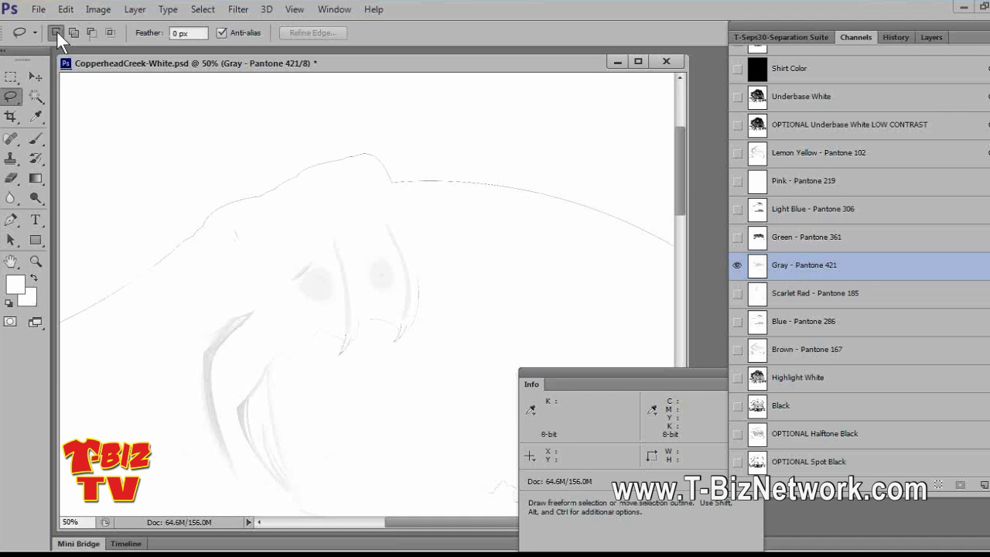
mouse_move(180, 115)
mouse_down()
mouse_move(98, 262)
mouse_move(89, 333)
mouse_move(163, 252)
mouse_move(303, 195)
mouse_move(645, 259)
mouse_move(650, 189)
mouse_move(438, 117)
mouse_move(133, 150)
mouse_up()
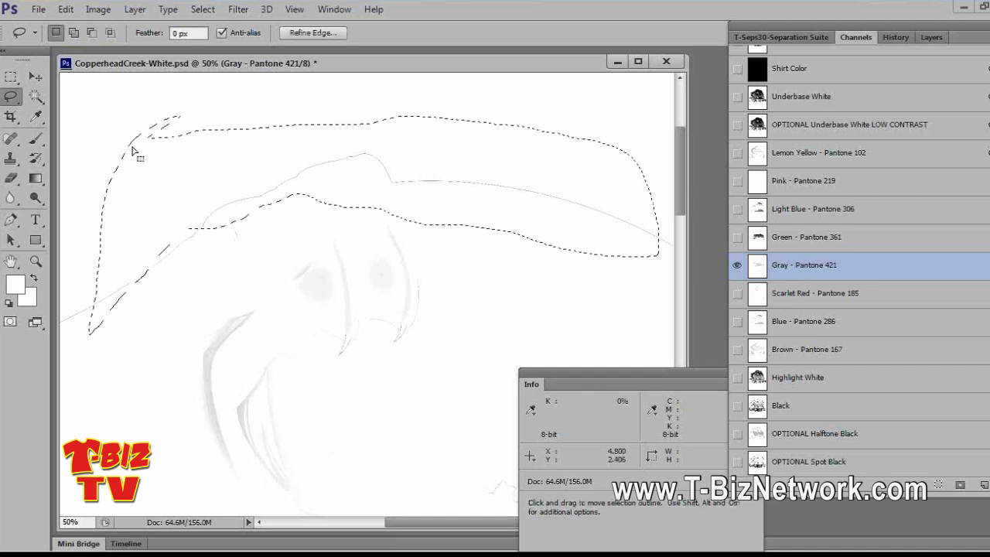
key(shift+F5)
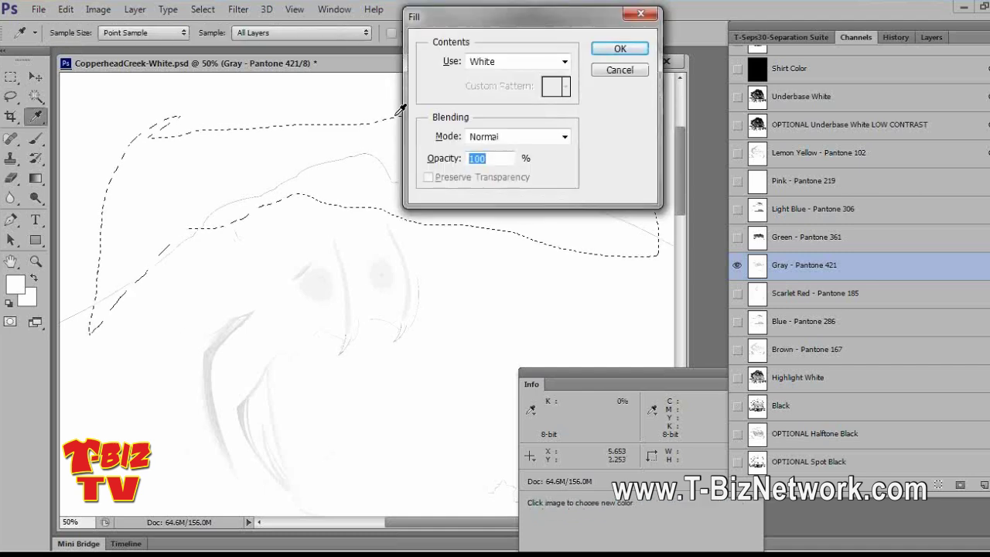
click(625, 47)
click(378, 202)
Step: Set the Eraser to a 123 px brush and erase the leftover outline fragments behind the snake's head
click(10, 183)
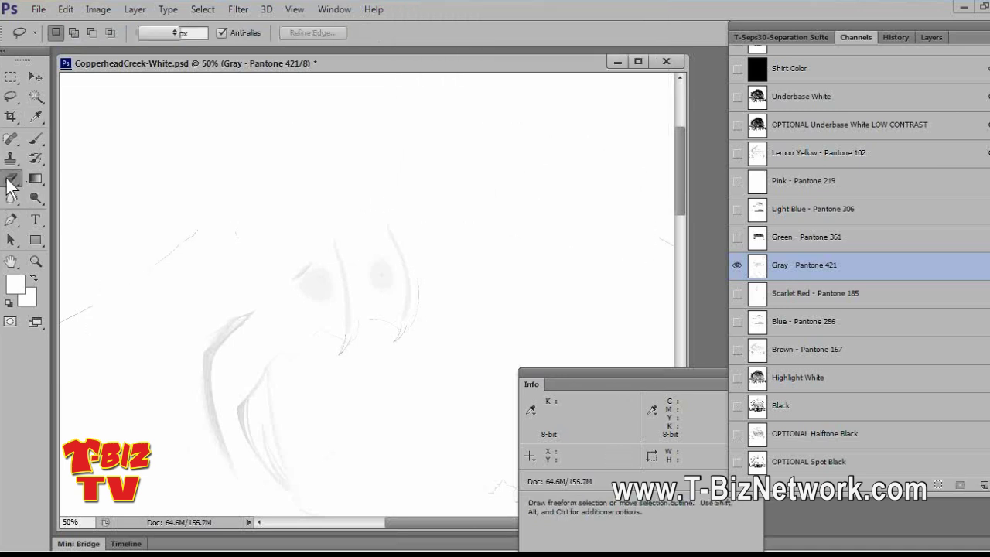
click(76, 177)
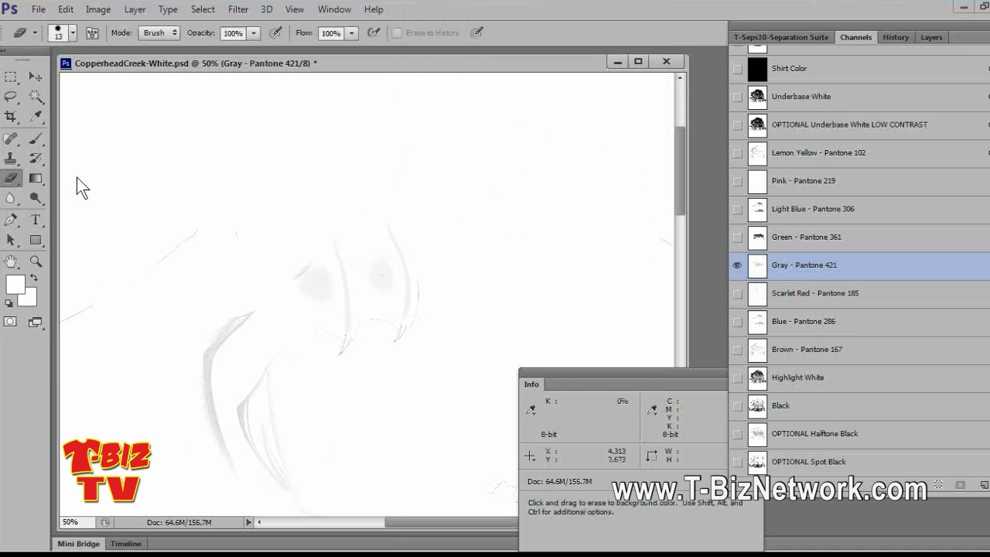
right_click(223, 199)
drag(252, 236, 290, 236)
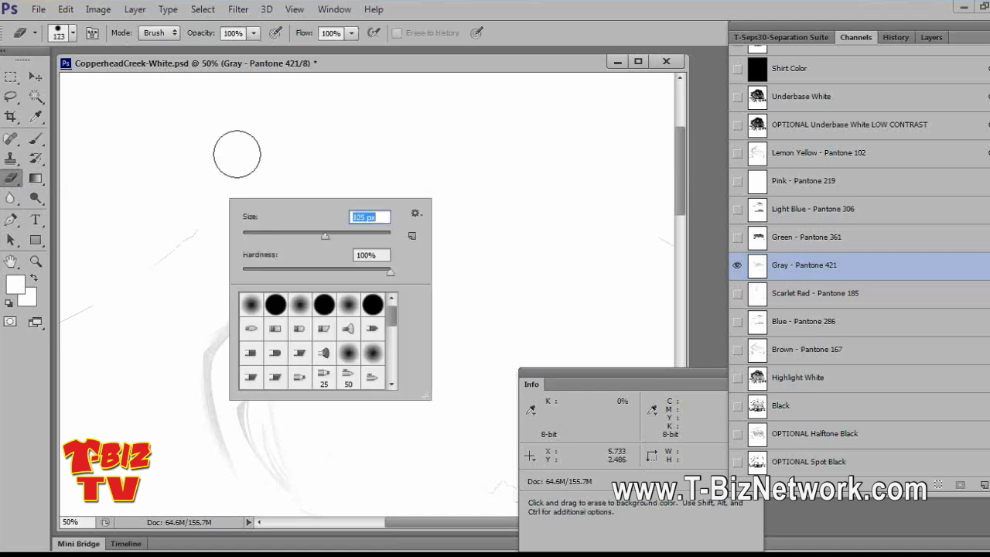
key(Return)
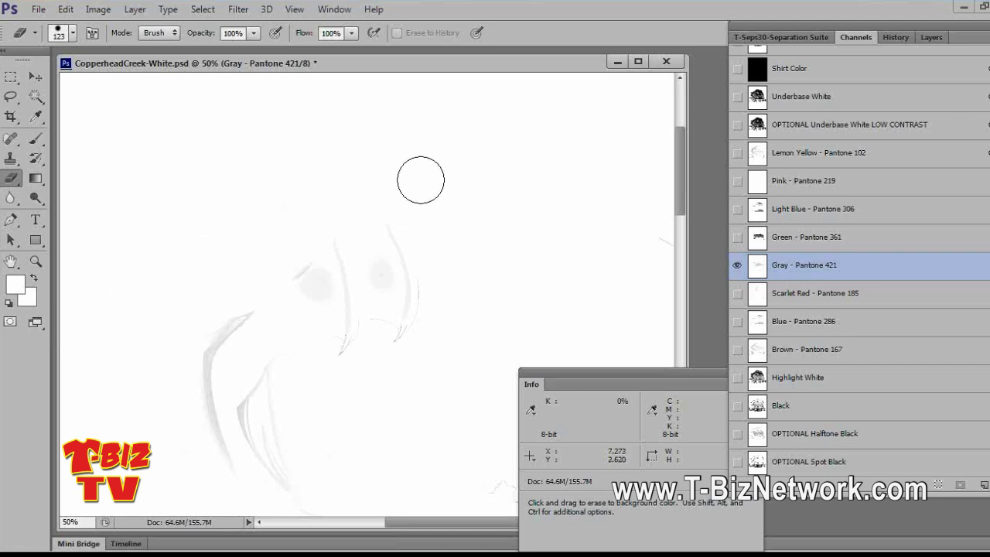
Step: Reduce the Eraser brush size and erase the stray dotted outlines around the snake's fangs in Gray - Pantone 421
scroll(405, 223, down, 5)
click(36, 261)
drag(166, 239, 588, 260)
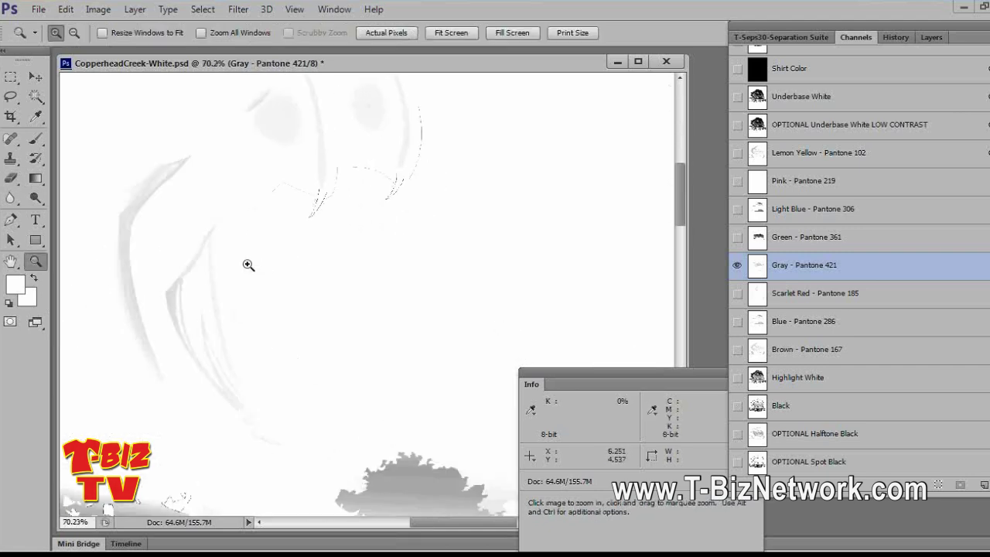
scroll(250, 266, up, 2)
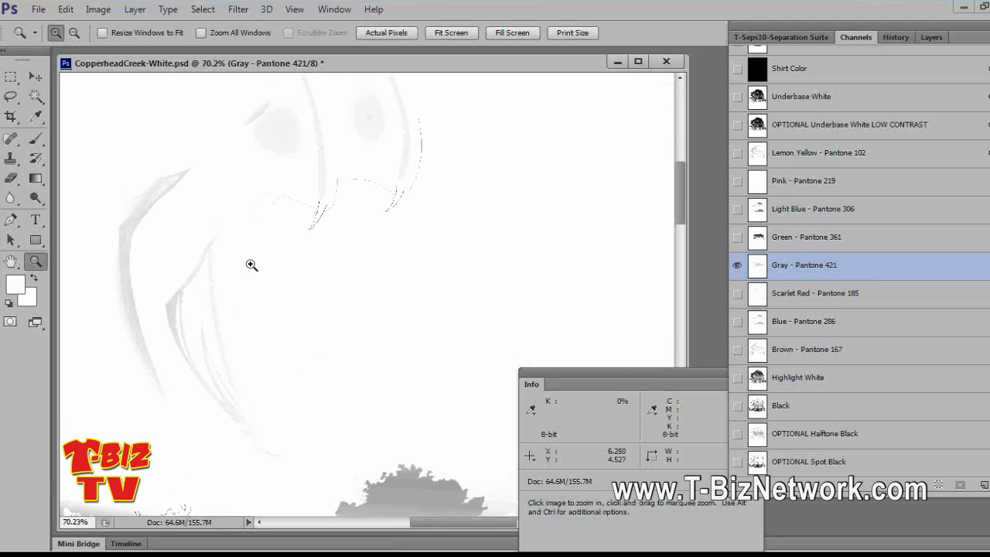
drag(250, 265, 411, 379)
scroll(303, 170, up, 5)
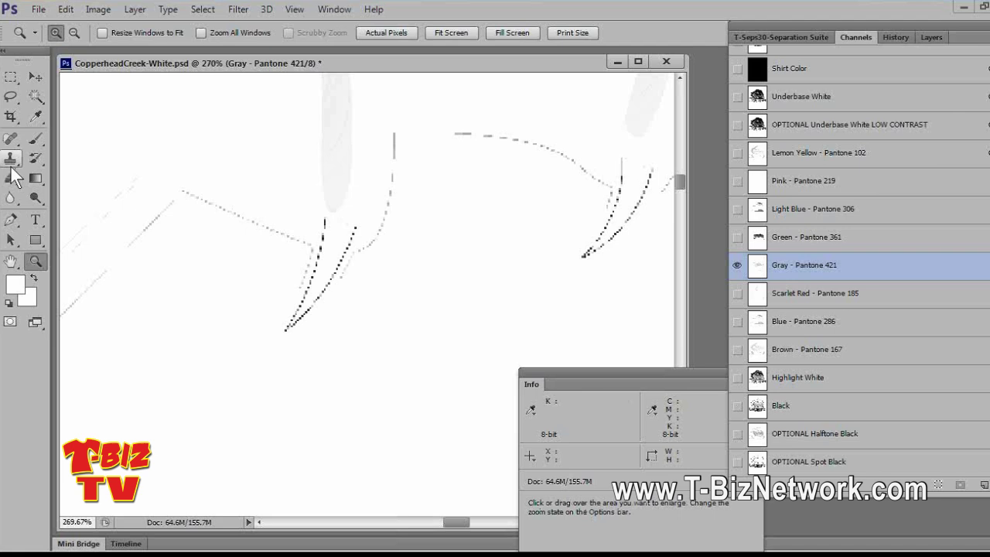
key(e)
right_click(412, 303)
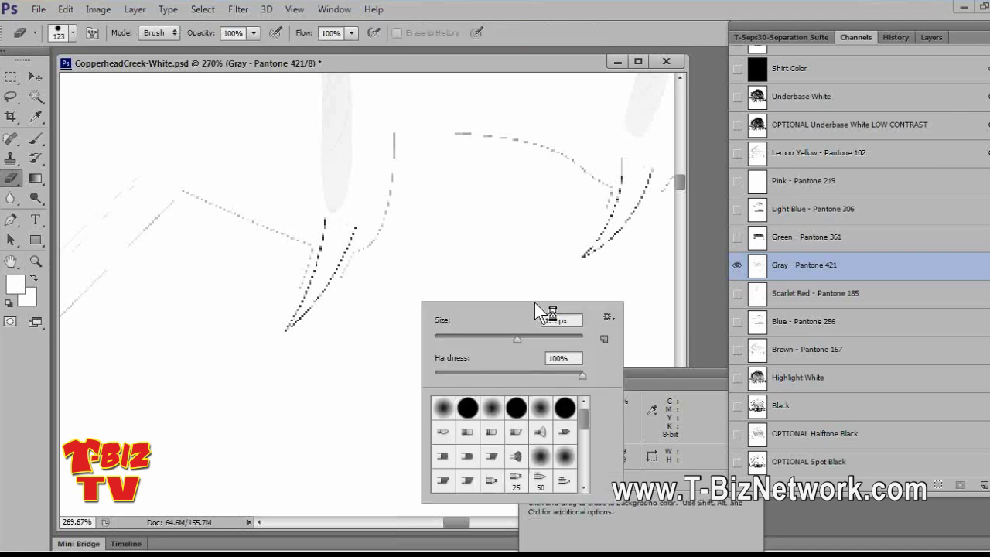
drag(517, 340, 490, 338)
mouse_move(435, 155)
mouse_down()
mouse_move(417, 277)
mouse_move(328, 316)
mouse_move(162, 250)
mouse_move(143, 320)
mouse_move(530, 163)
mouse_move(611, 193)
mouse_move(621, 216)
mouse_up()
Step: Fit the artwork on screen and show Shirt Color, OPTIONAL Underbase White LOW CONTRAST and the color channels from Lemon Yellow to Brown
click(36, 260)
right_click(185, 223)
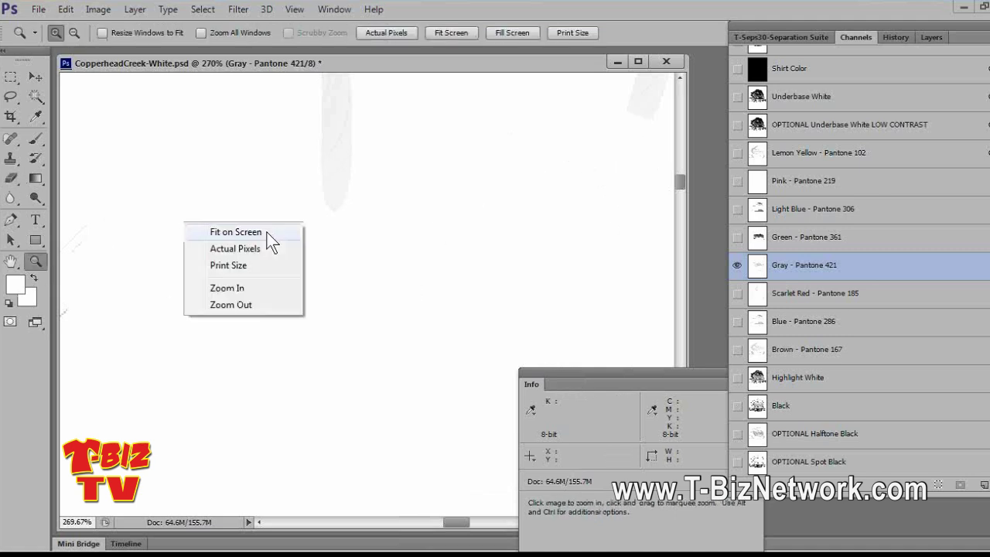
click(270, 233)
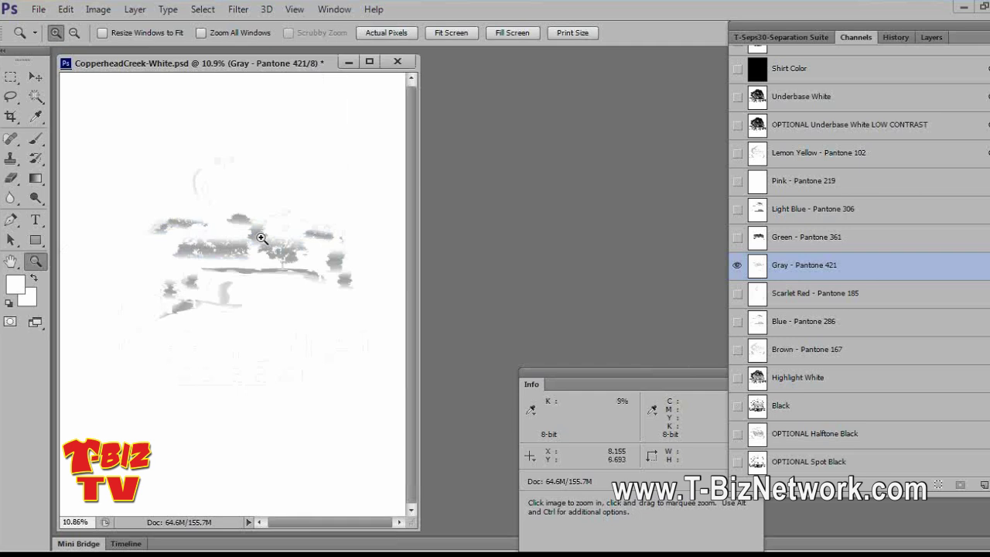
click(397, 61)
click(568, 216)
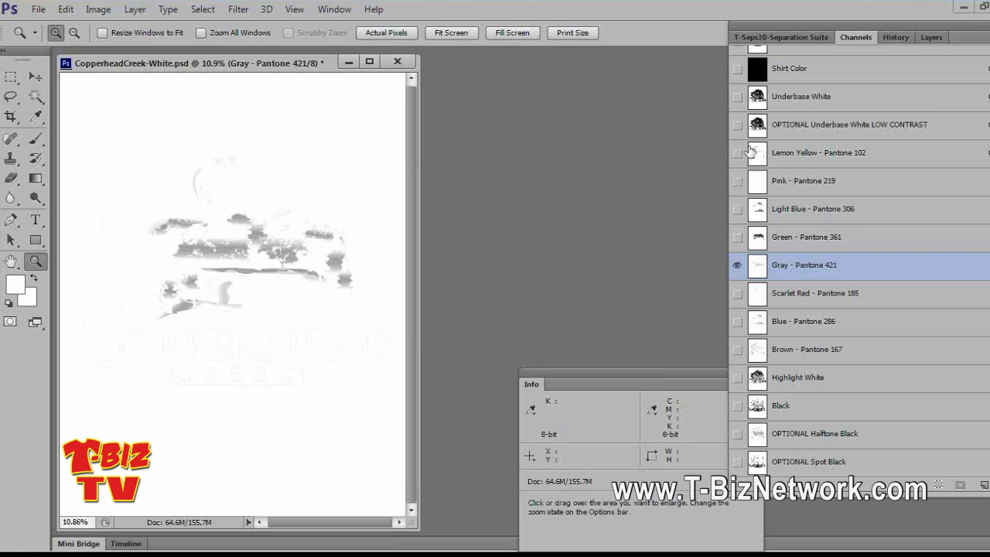
drag(316, 68, 365, 94)
scroll(752, 155, up, 2)
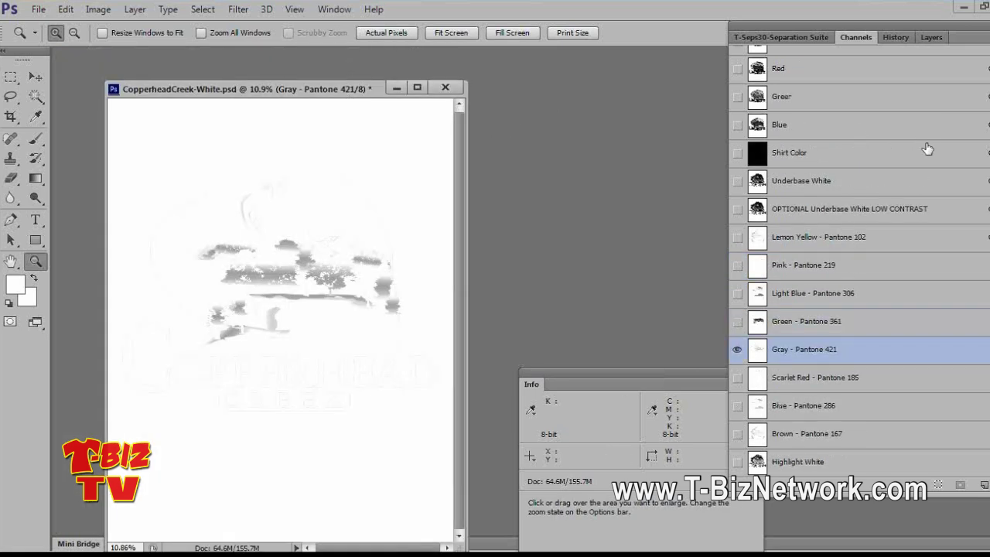
click(738, 152)
click(738, 209)
scroll(739, 232, down, 3)
drag(738, 153, 738, 349)
Step: Check the ink solidity of the Green, OPTIONAL Underbase White LOW CONTRAST, Lemon Yellow and Light Blue channels without changing it
double_click(760, 238)
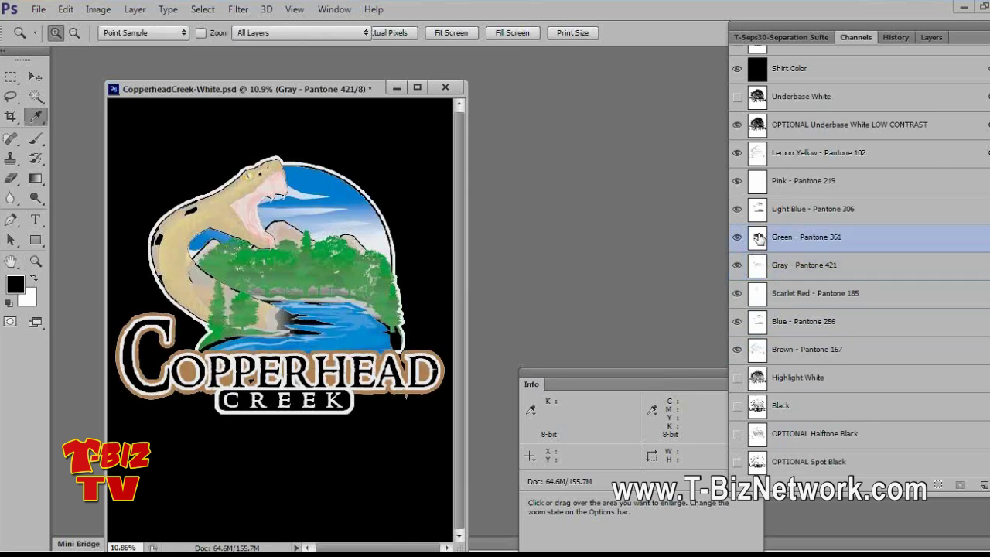
drag(565, 109, 496, 111)
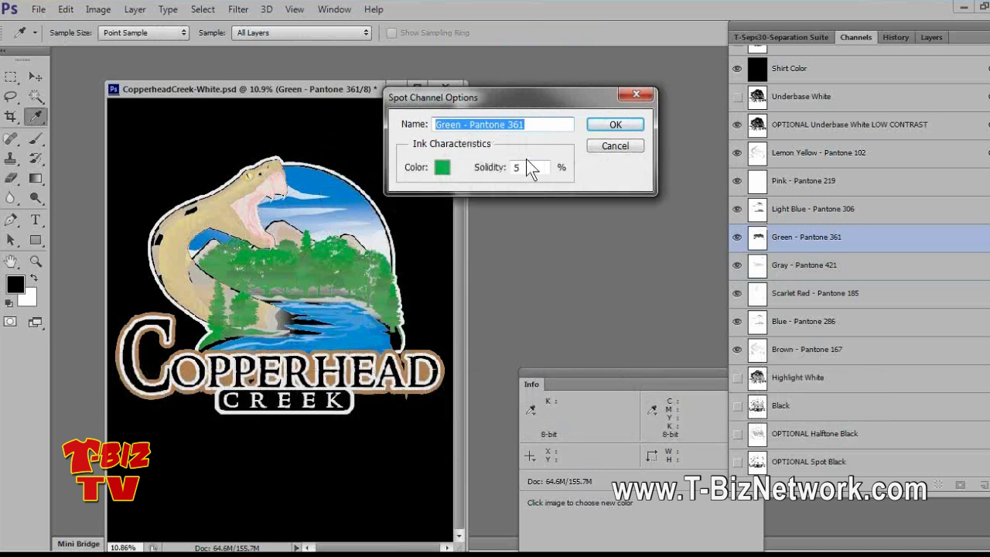
click(595, 149)
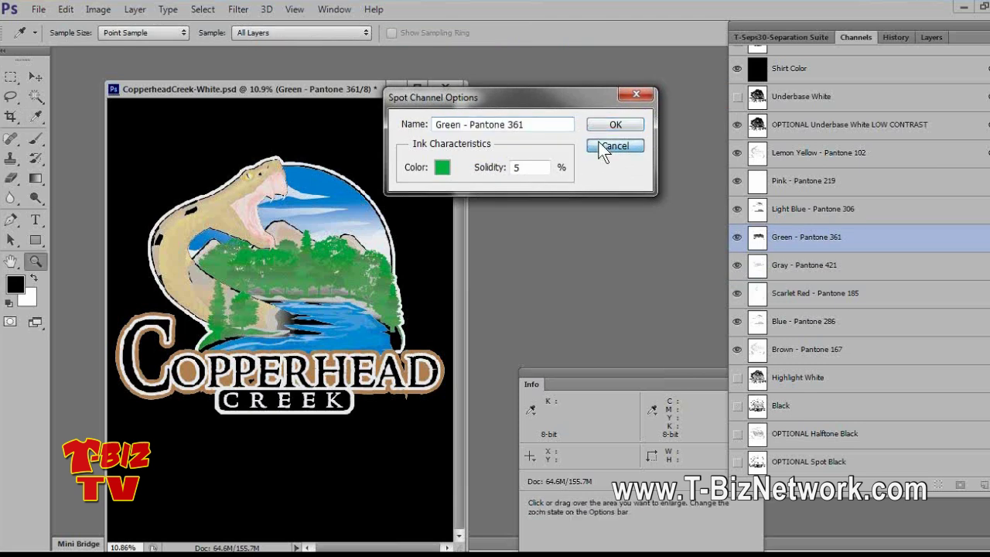
double_click(758, 125)
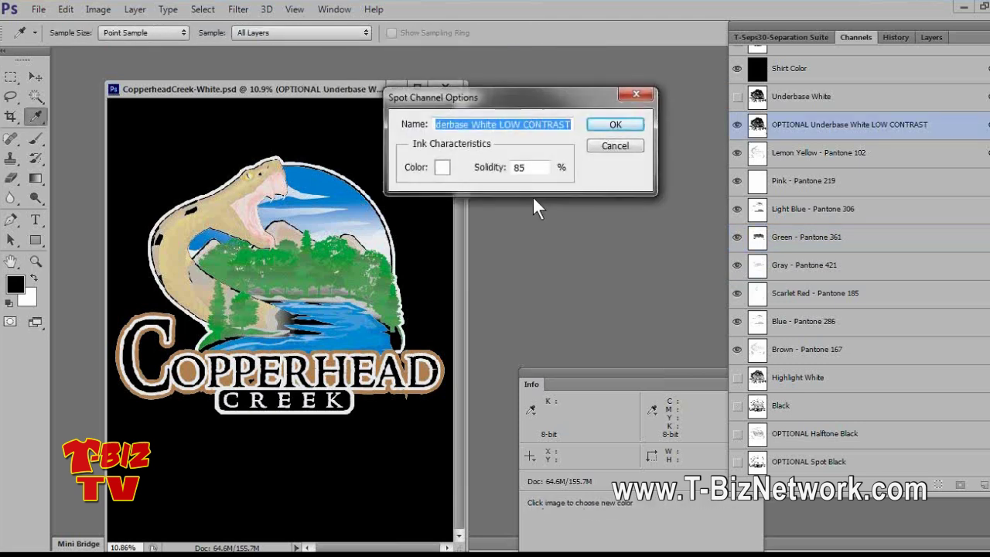
click(610, 143)
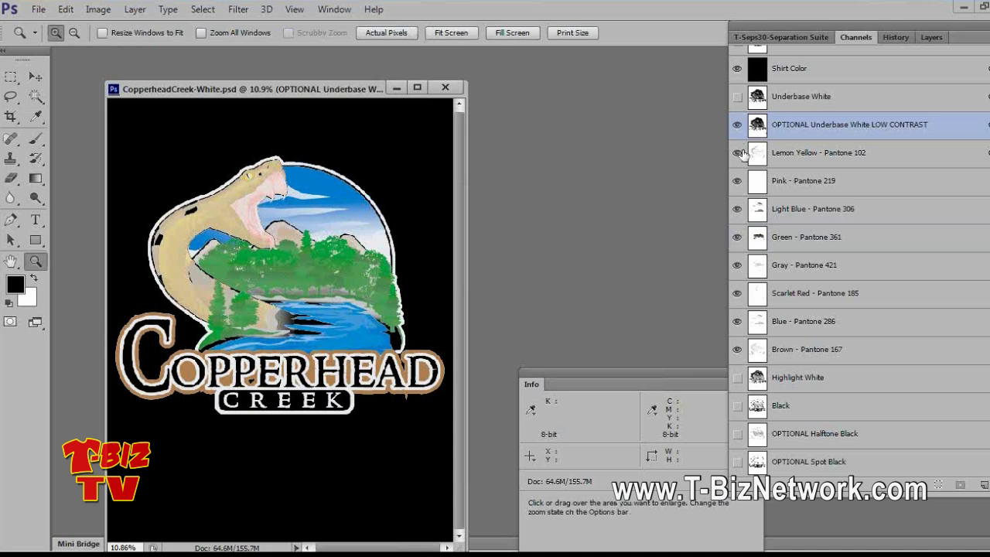
double_click(804, 153)
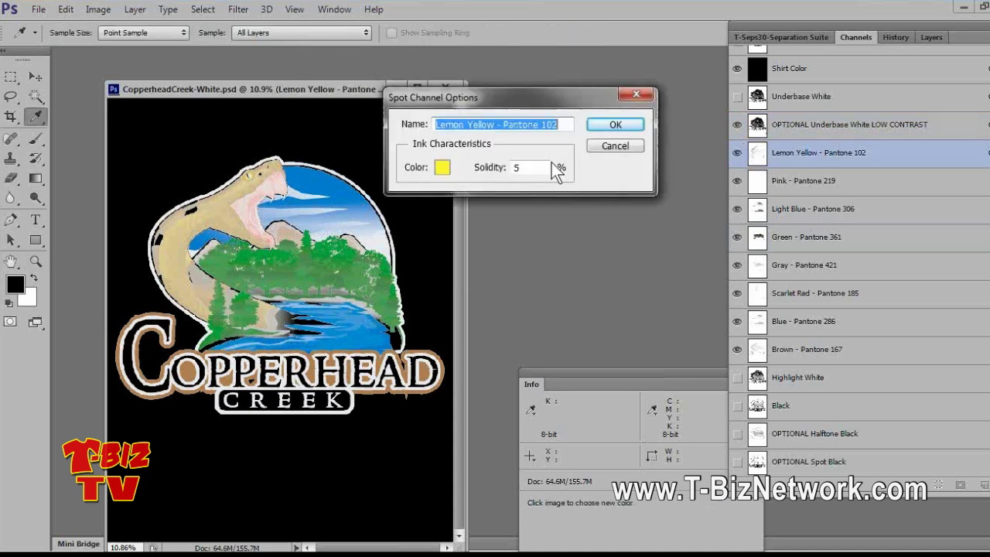
click(625, 147)
double_click(766, 211)
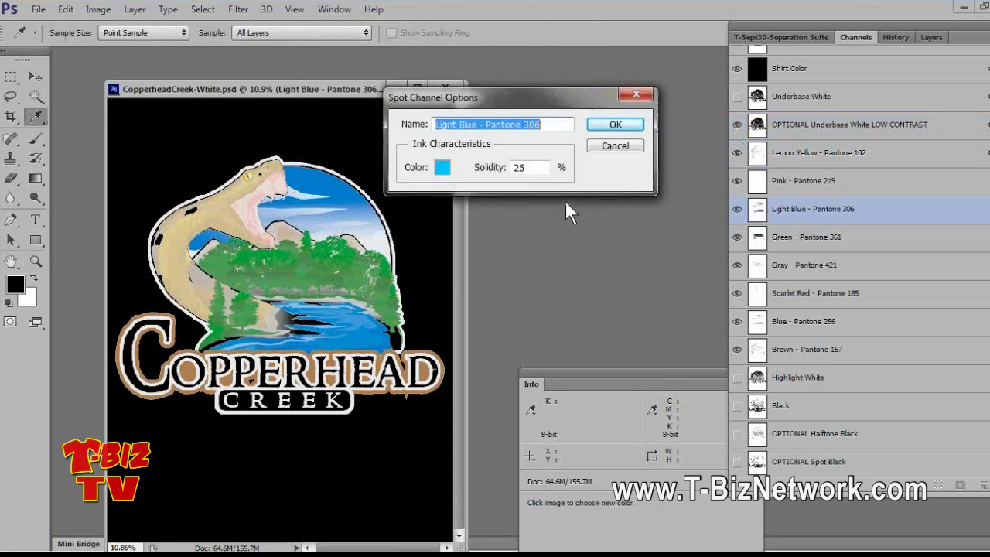
click(607, 141)
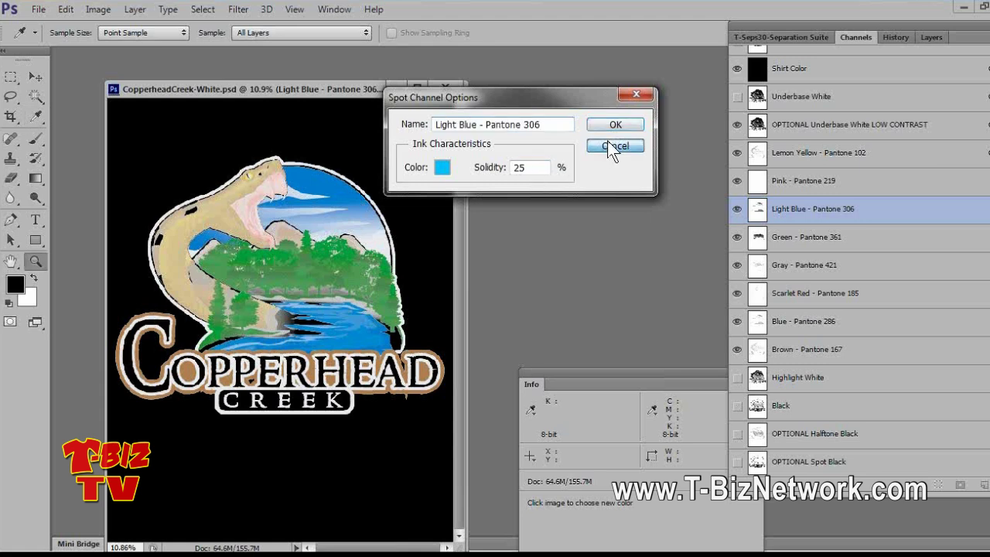
Step: Hide OPTIONAL Underbase White LOW CONTRAST and toggle Shirt Color off and on to compare the inks without and with the shirt background
click(738, 124)
click(738, 68)
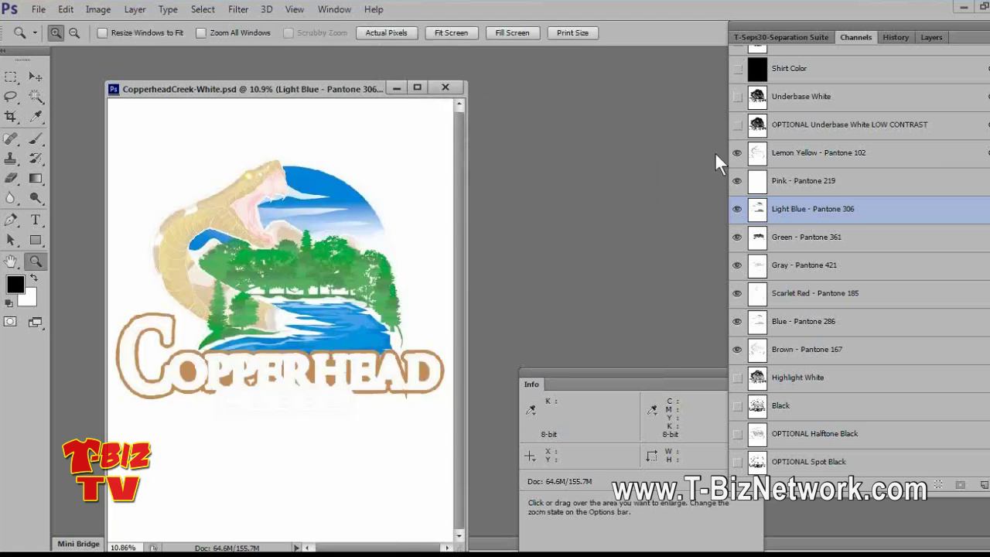
click(737, 68)
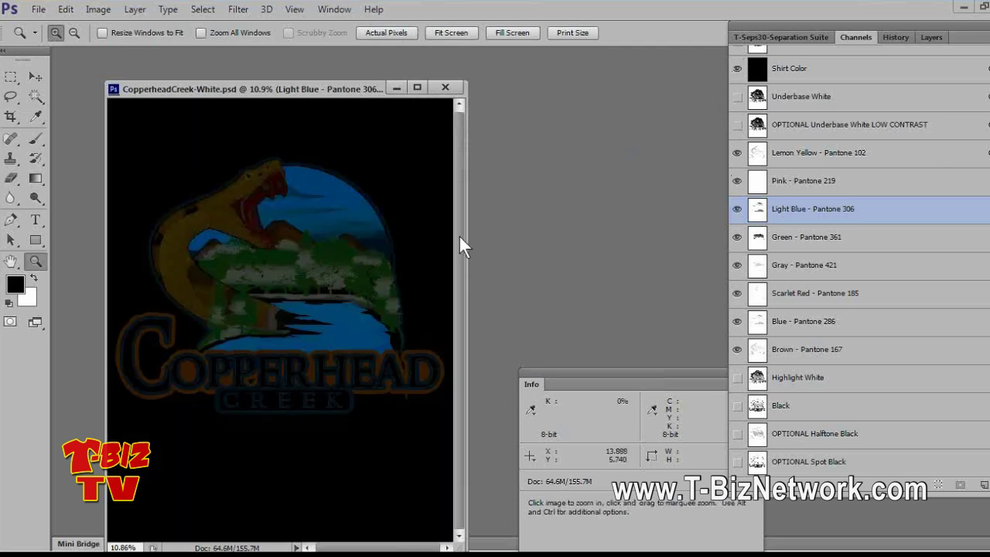
drag(464, 232, 567, 230)
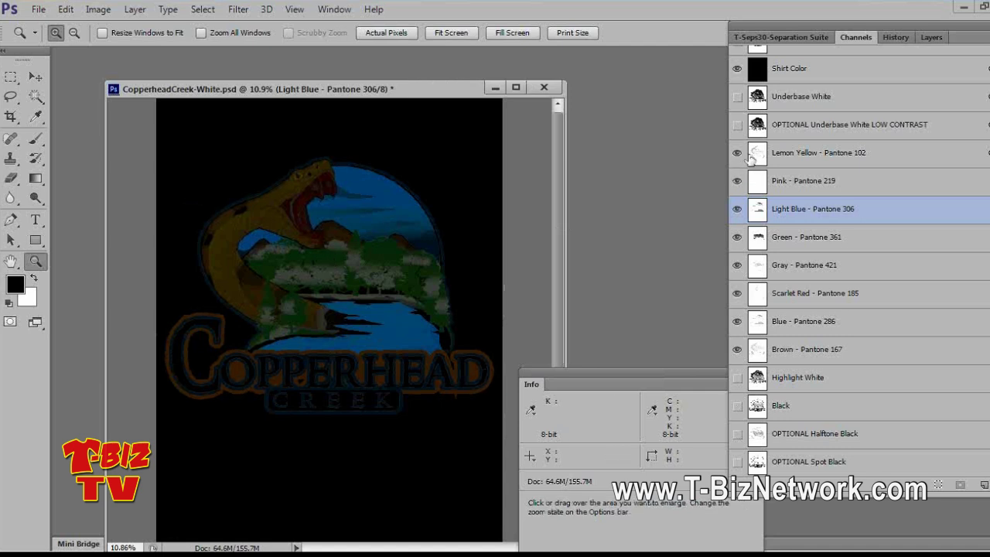
Step: Set the ink solidity of the Lemon Yellow - Pantone 102 channel to 100%
double_click(754, 154)
click(542, 167)
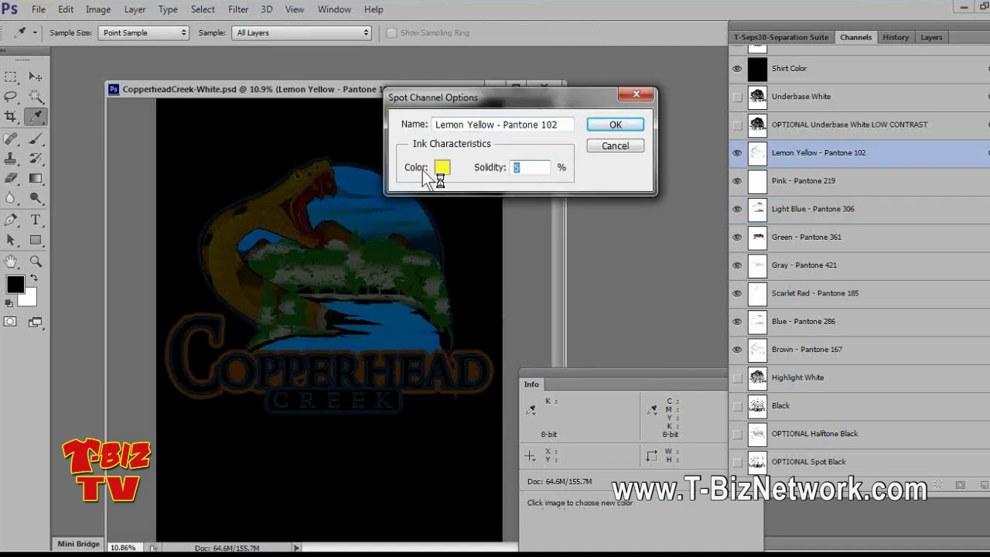
text(100)
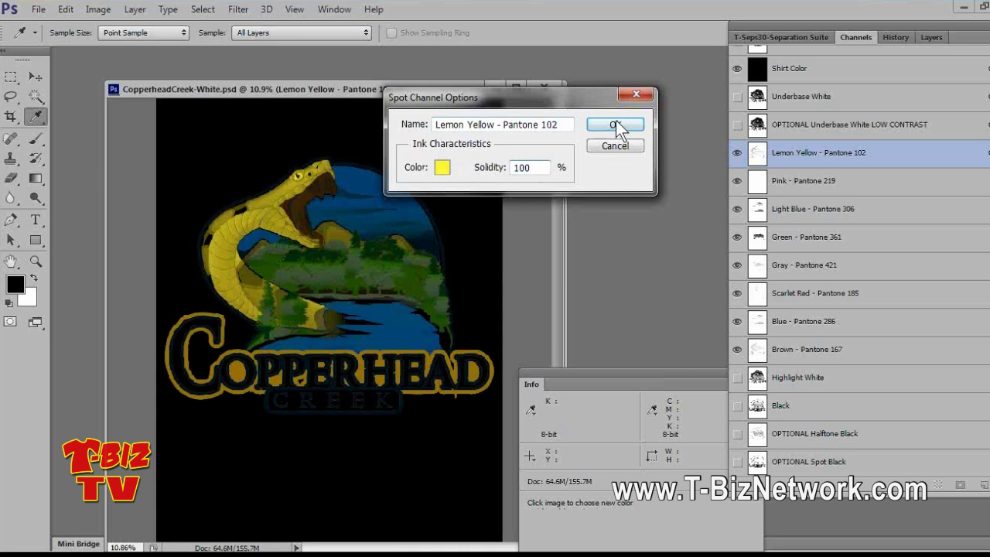
click(619, 125)
key(z)
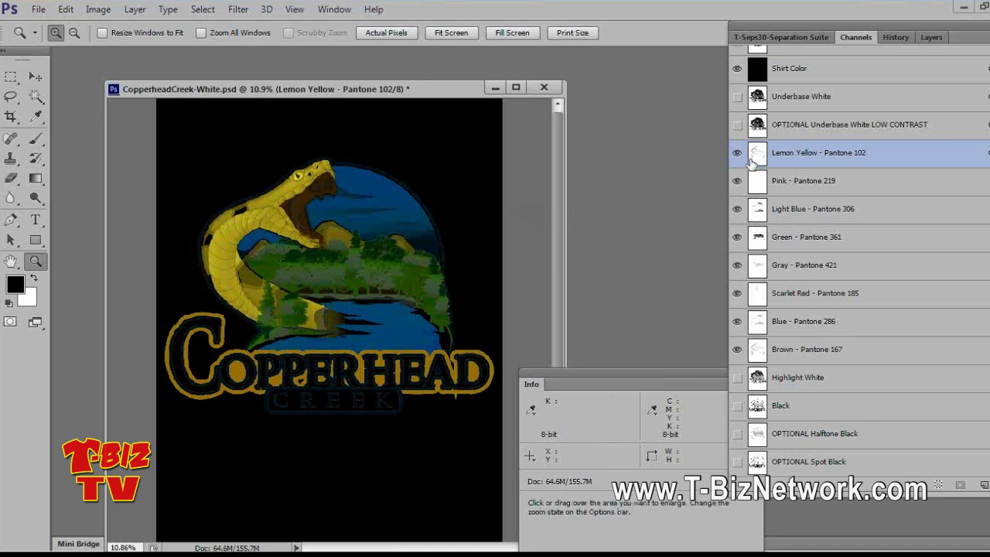
Step: Isolate the Lemon Yellow - Pantone 102 channel by hiding the others and set its ink solidity to 5%
drag(738, 186, 741, 406)
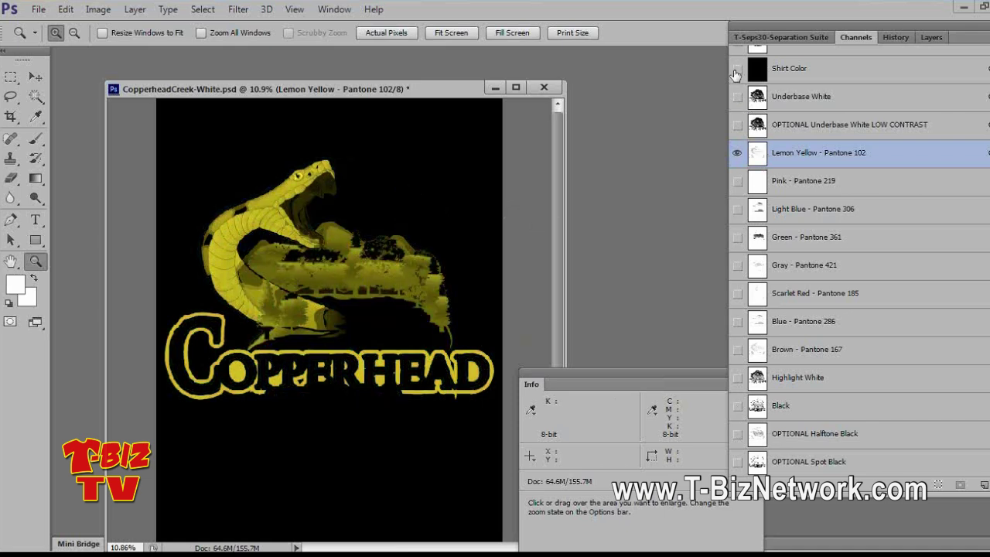
click(737, 68)
scroll(743, 147, up, 3)
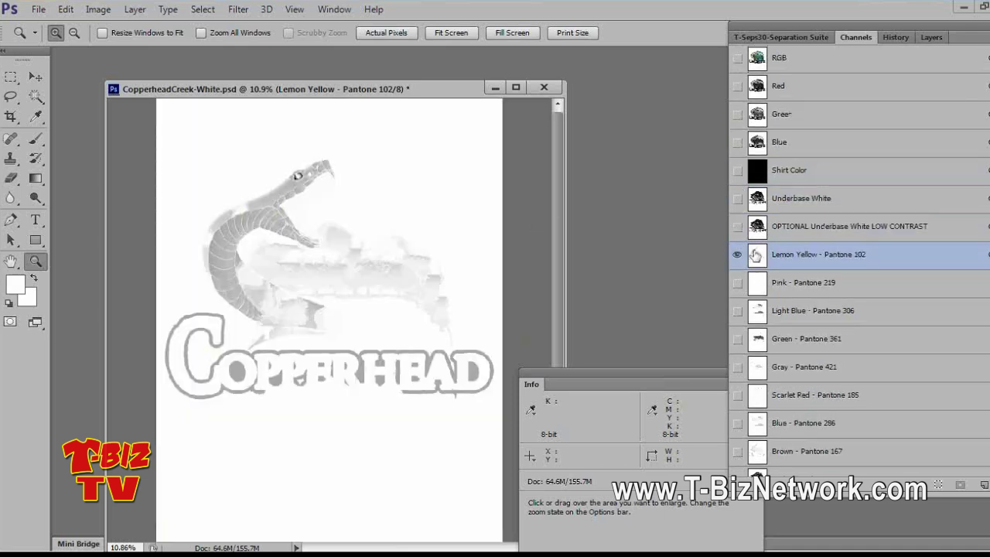
double_click(756, 256)
key(Tab)
text(5)
click(616, 124)
key(z)
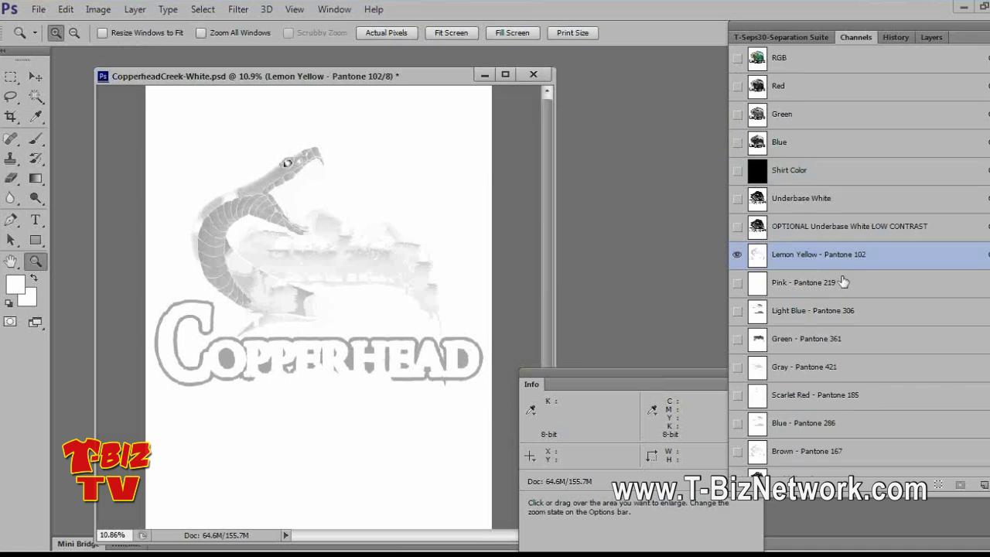
scroll(841, 285, down, 3)
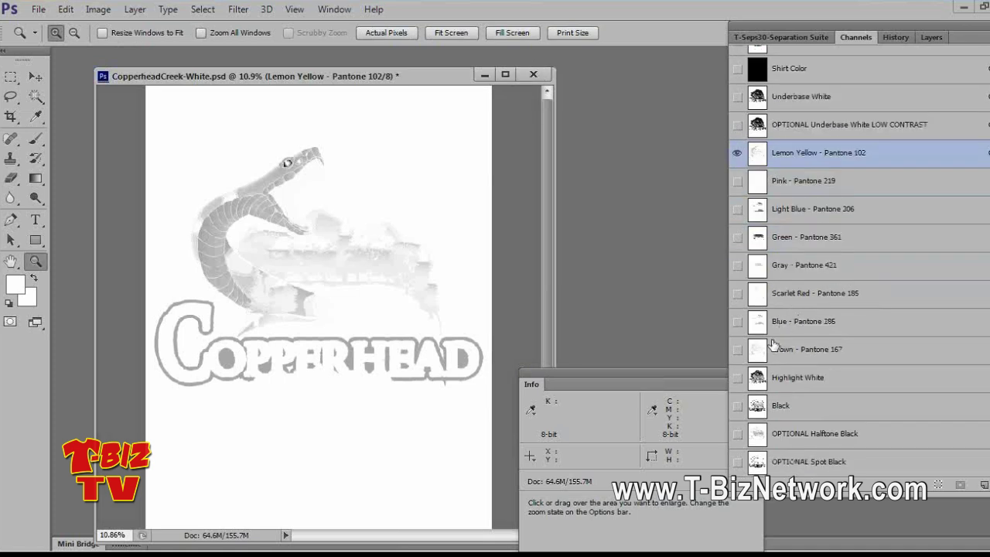
scroll(776, 348, up, 3)
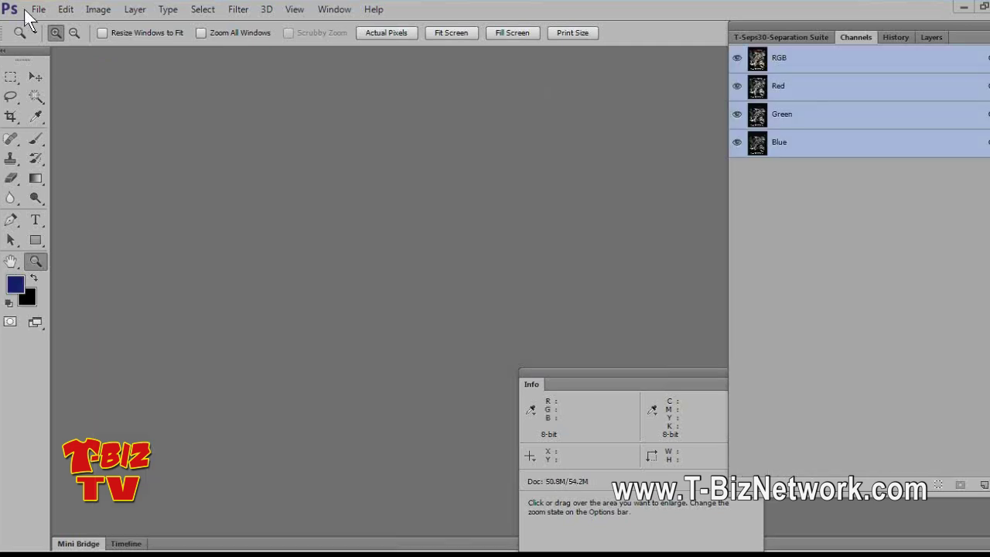
Step: Open T-SepsFireFighter-SEPS-HALFTONED.psd from the SeparationSamples folder and adjust its window so the artwork is in view
click(31, 8)
click(49, 38)
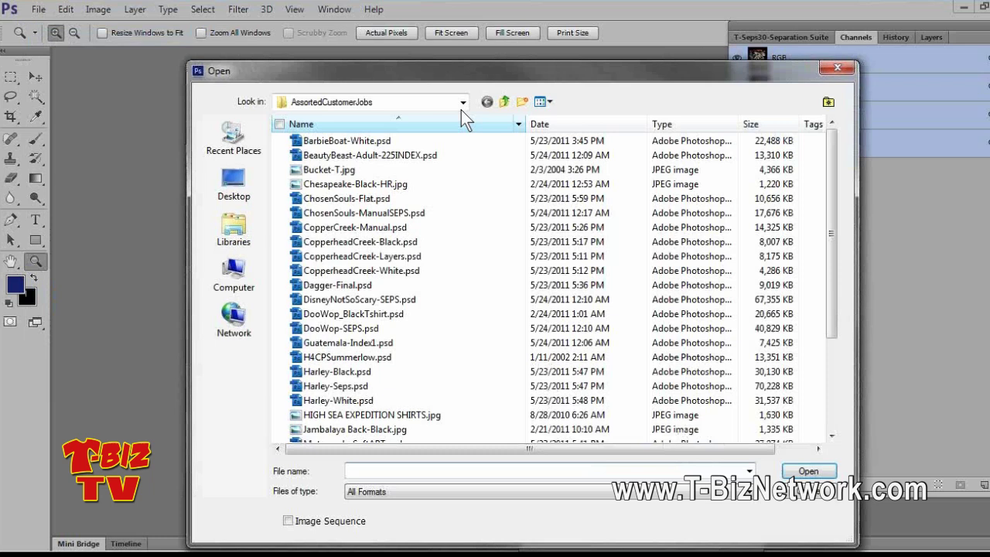
click(503, 102)
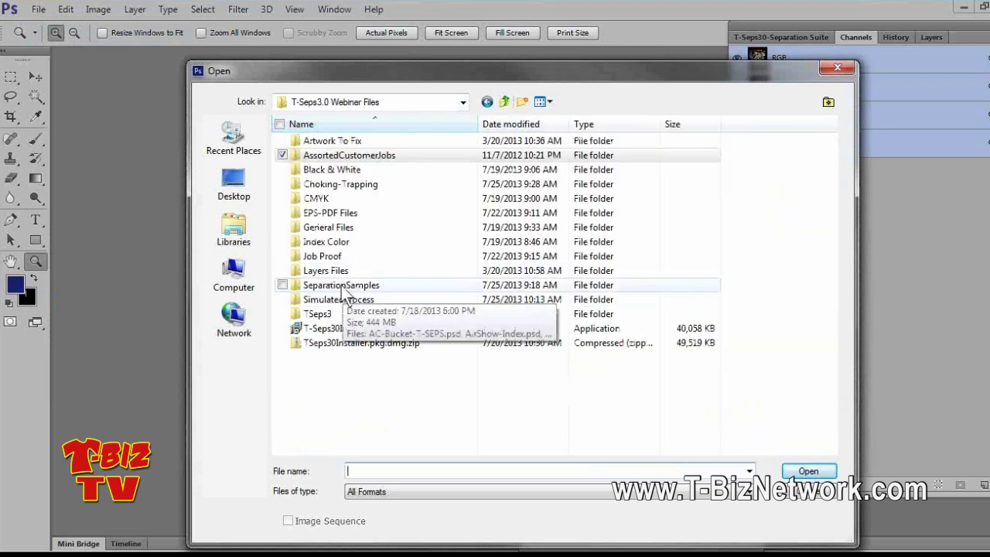
double_click(344, 286)
double_click(386, 343)
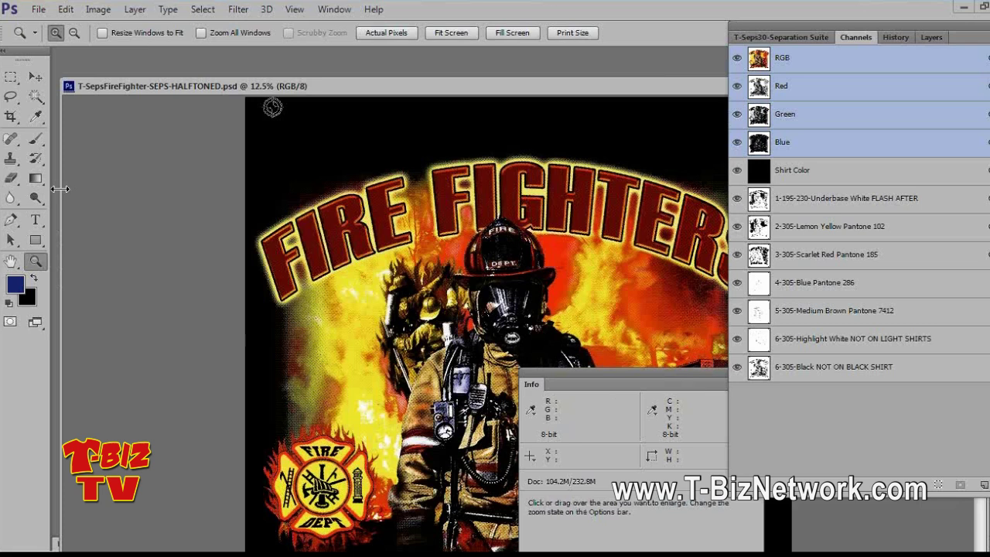
drag(195, 197, 357, 203)
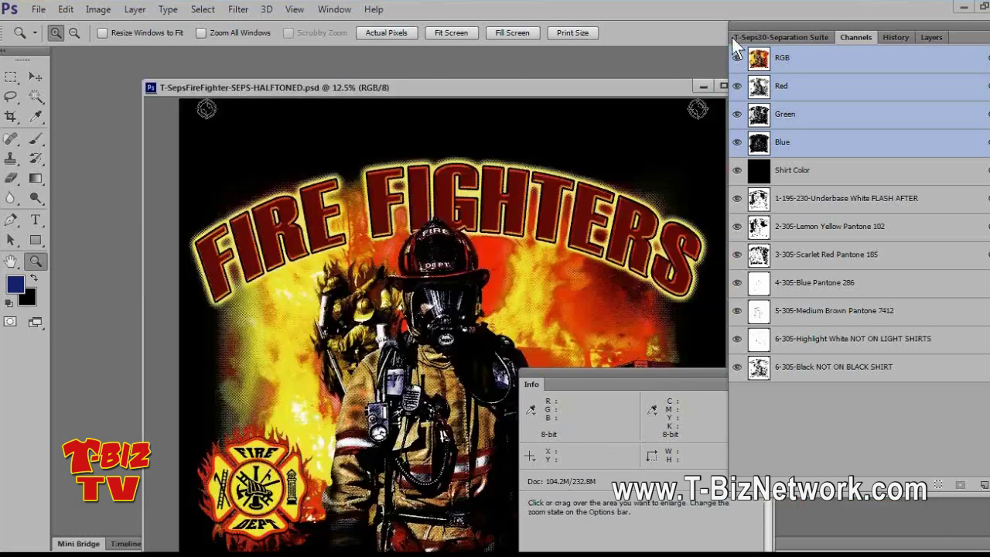
Step: Read the Create Halftone Dots and Output page among the T-Seps optional simulated process routines, and return to the channel list
click(781, 37)
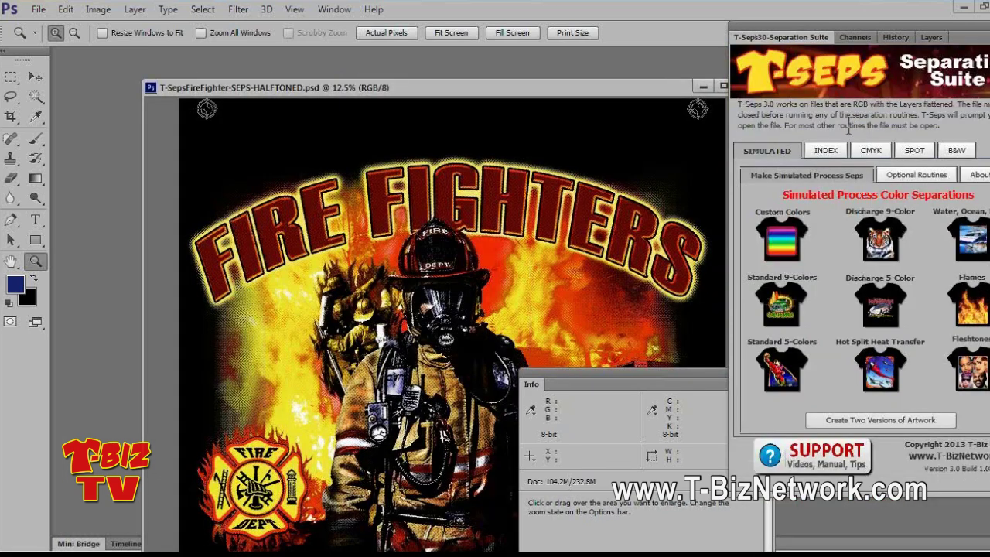
click(896, 170)
click(887, 201)
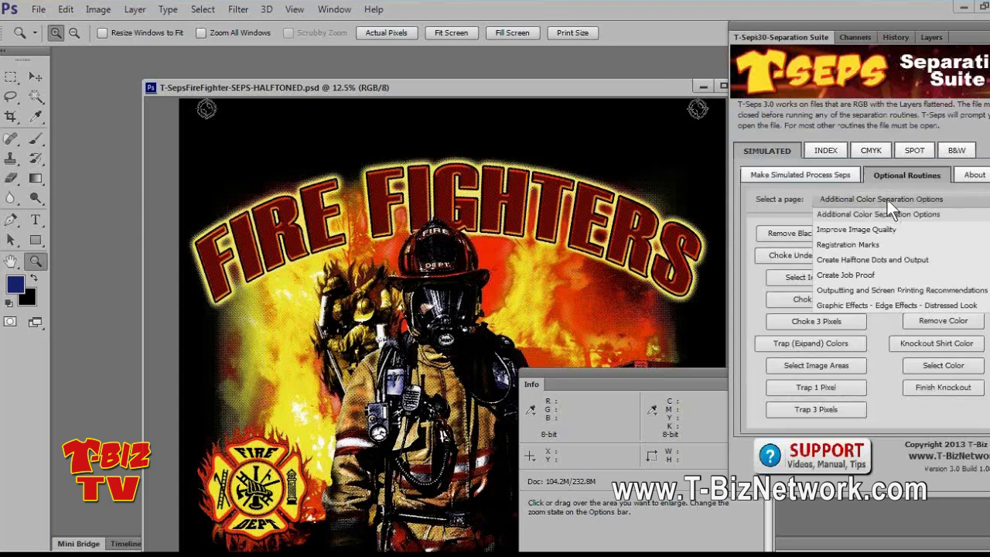
click(878, 261)
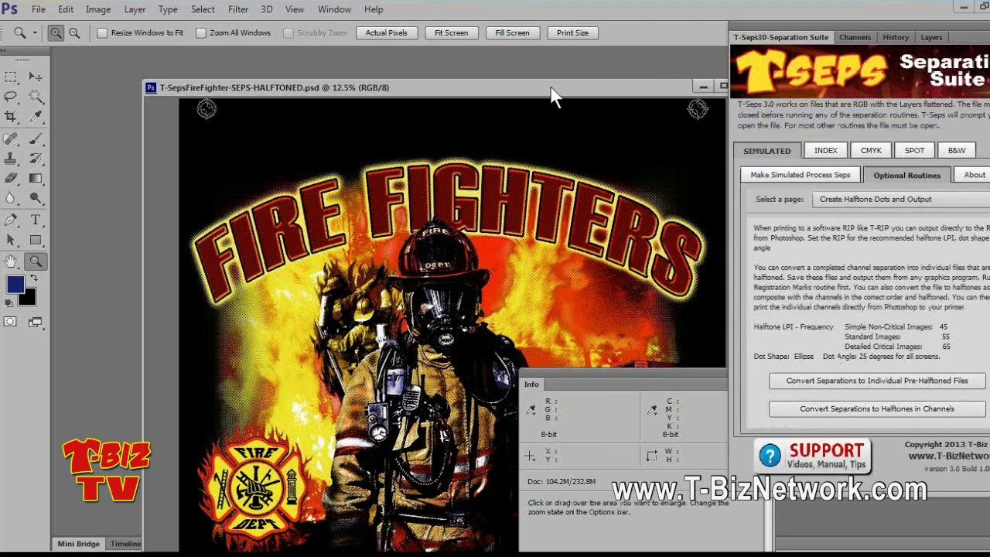
click(851, 37)
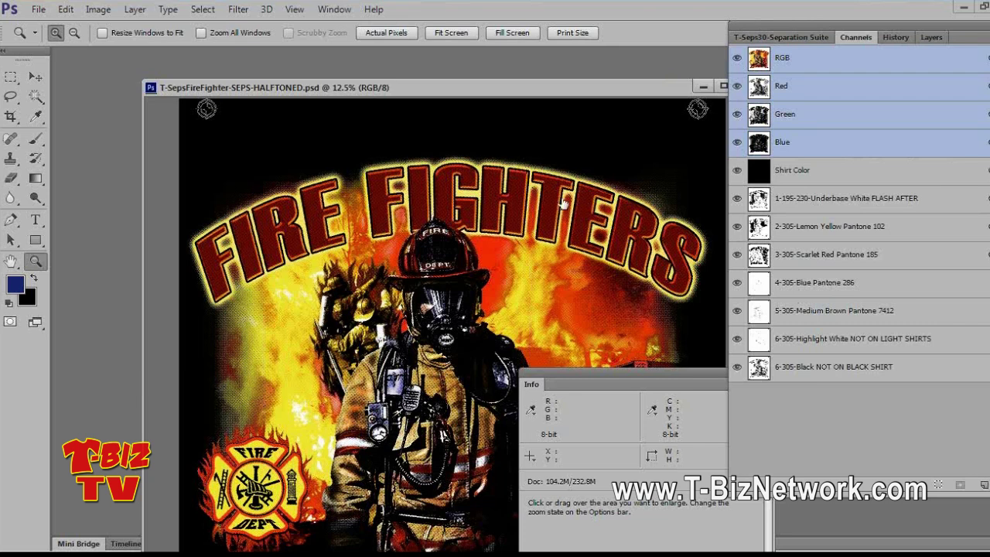
Step: Check the ink solidity of the 2-305-Lemon Yellow Pantone 102 channel and examine the halftone dots in the FIRE FIGHTERS lettering up close
double_click(759, 226)
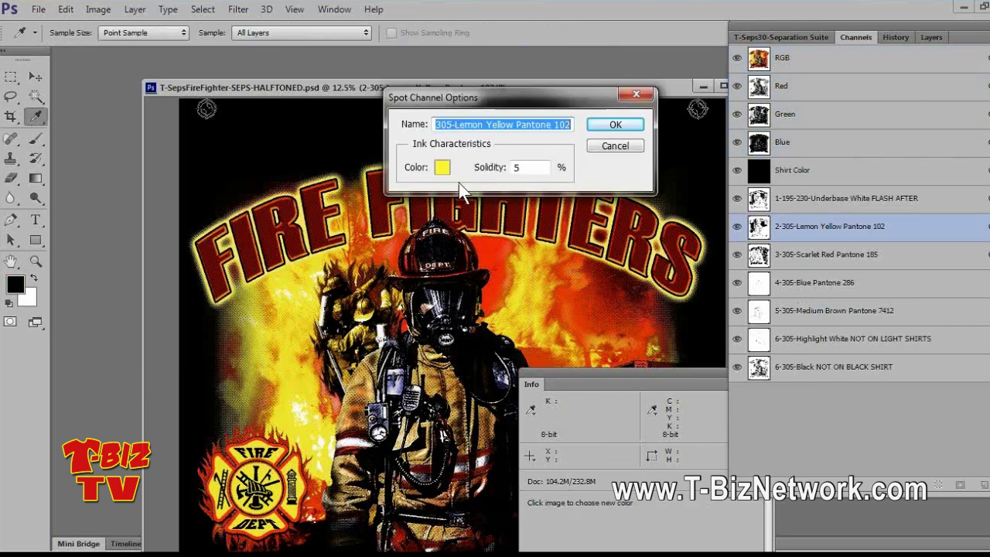
click(612, 146)
click(417, 199)
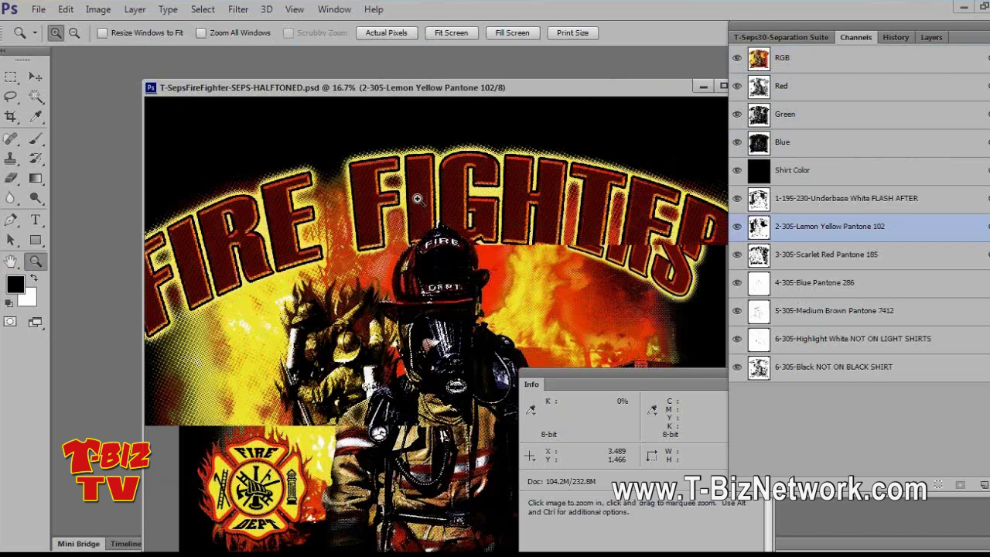
click(417, 199)
click(417, 199)
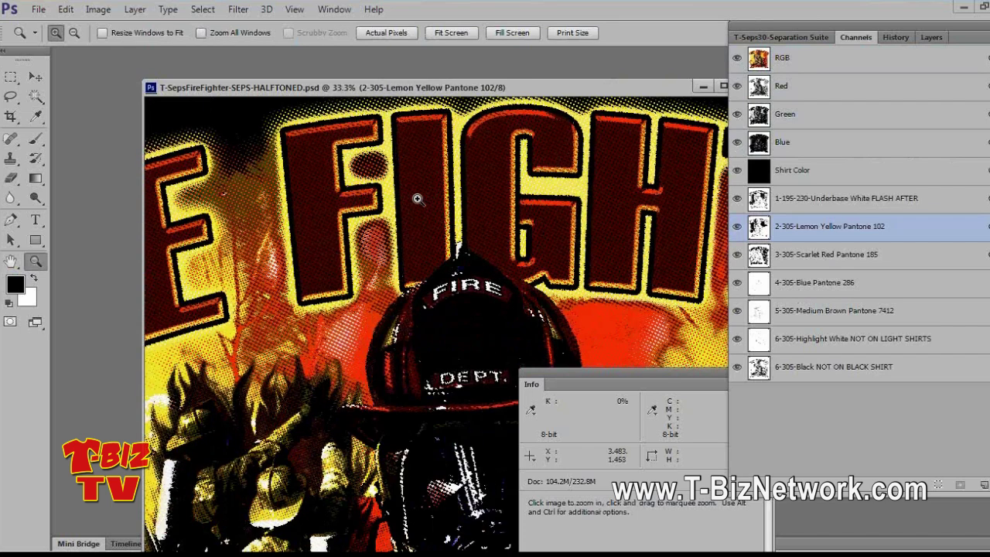
click(417, 197)
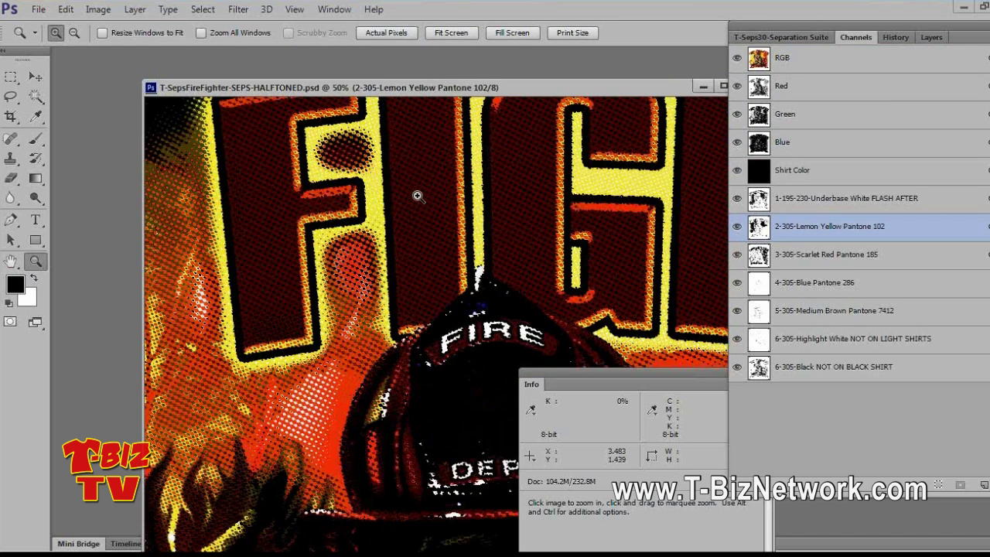
Step: Hide the 6-305-Black channel and examine the halftone dots of the remaining colors in the lettering at 100%
click(737, 368)
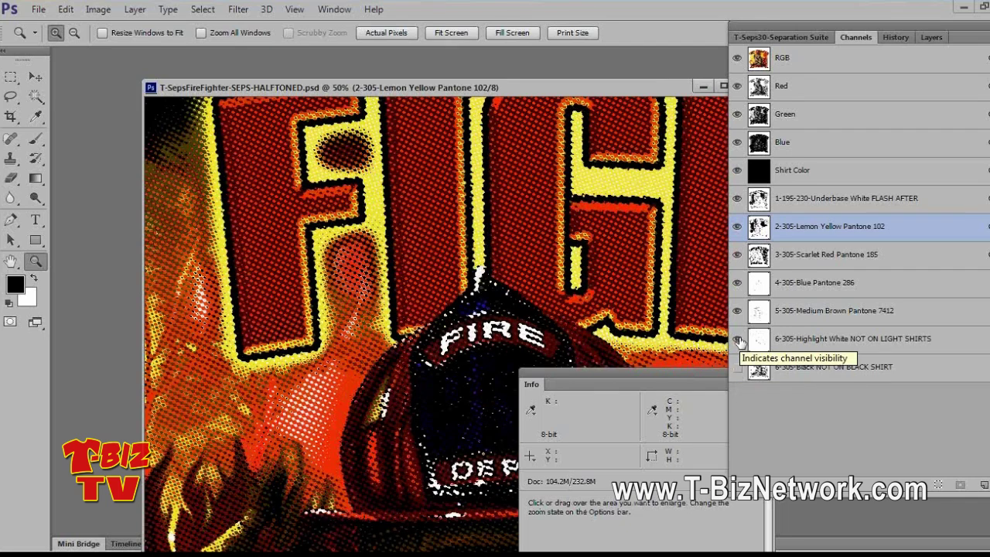
click(411, 221)
click(413, 221)
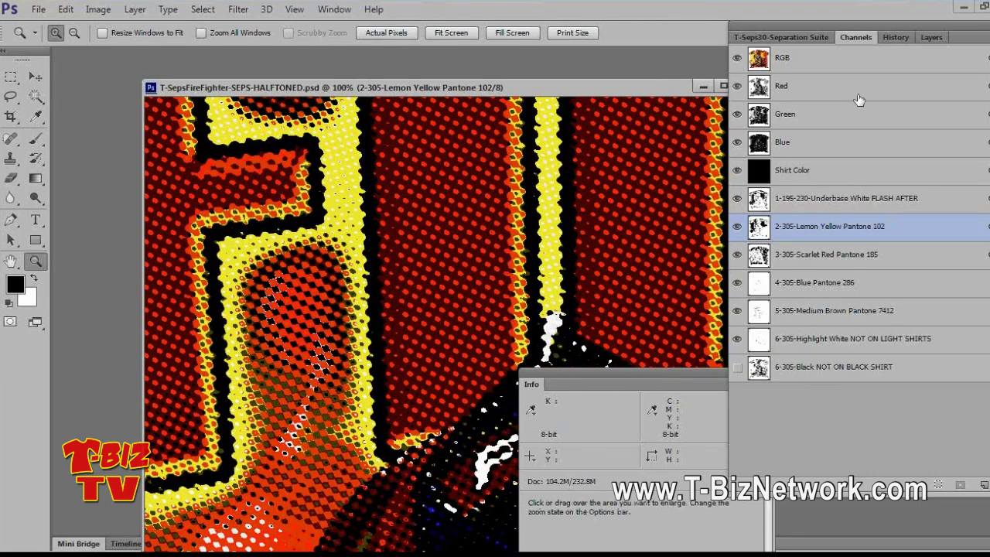
Step: Preview only the Shirt Color, Underbase White and Scarlet Red Pantone 185 separations and examine their overlapping dots in the lettering at 300%
click(844, 60)
drag(737, 170, 734, 396)
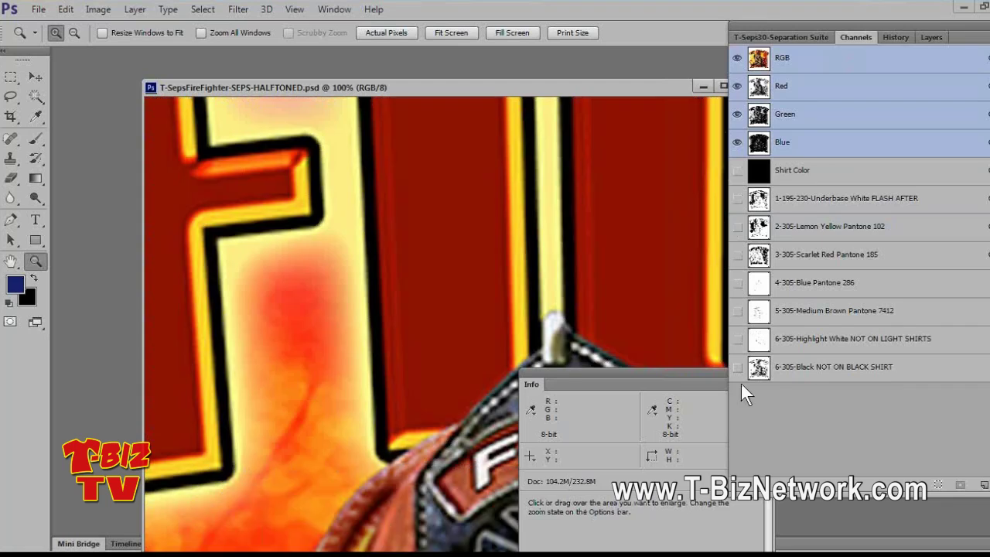
click(737, 172)
click(738, 198)
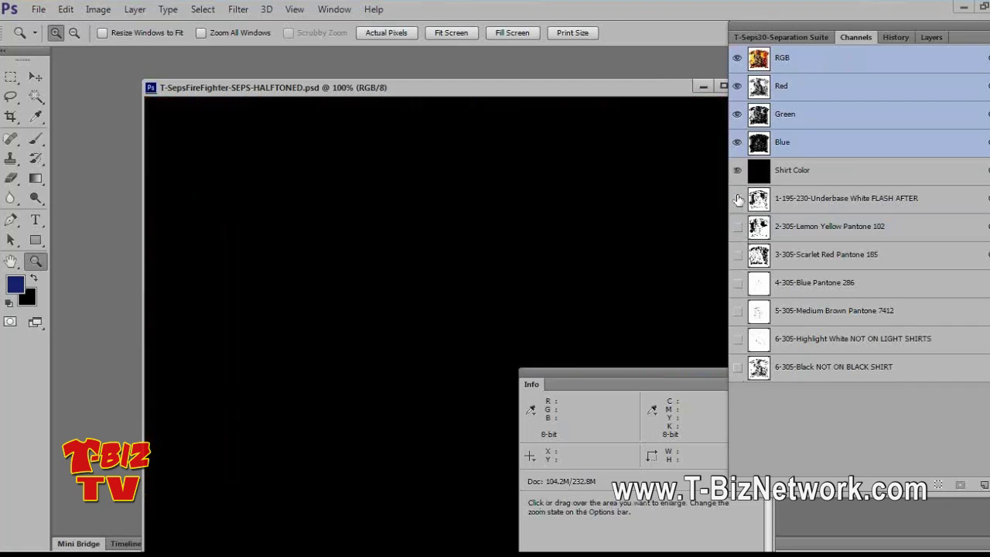
click(738, 258)
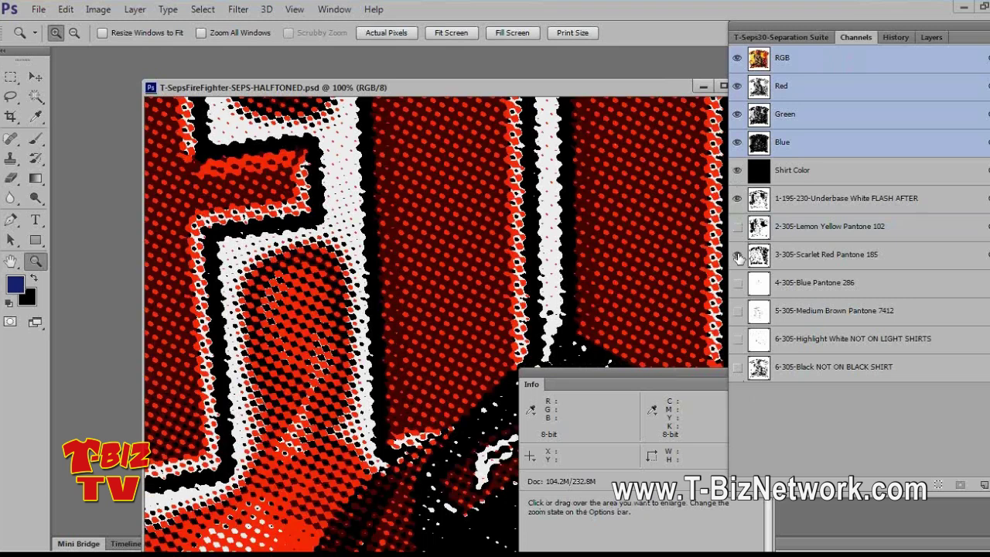
click(477, 221)
click(477, 220)
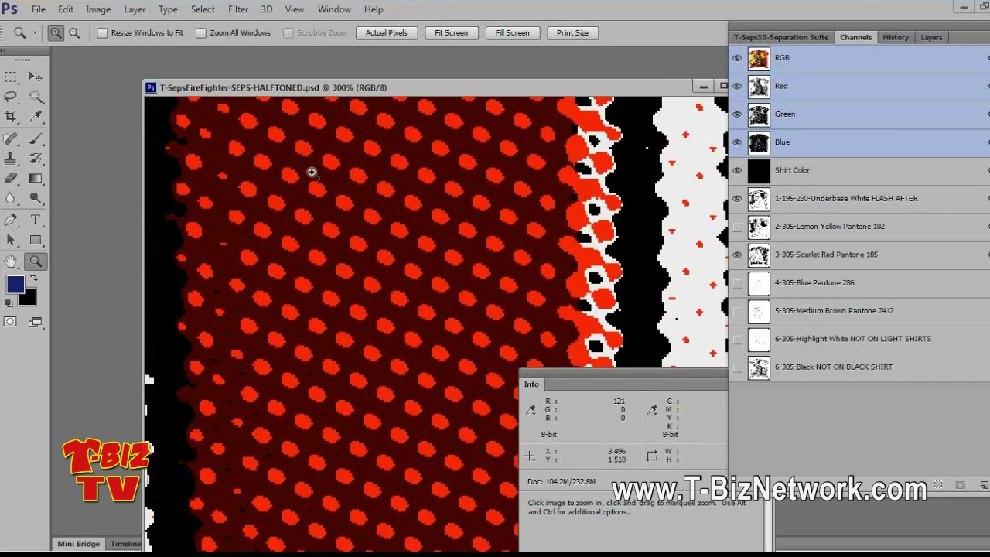
Step: Compare the full artwork with its red halftone dots at 300%, and check the ink solidity of the 3-305-Scarlet Red Pantone 185 channel
right_click(369, 202)
click(404, 206)
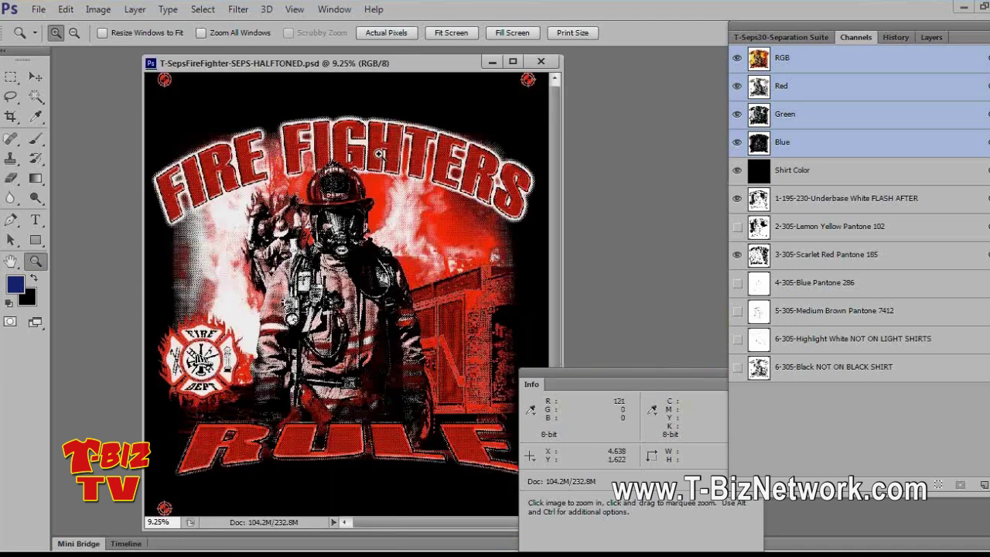
click(378, 154)
click(379, 154)
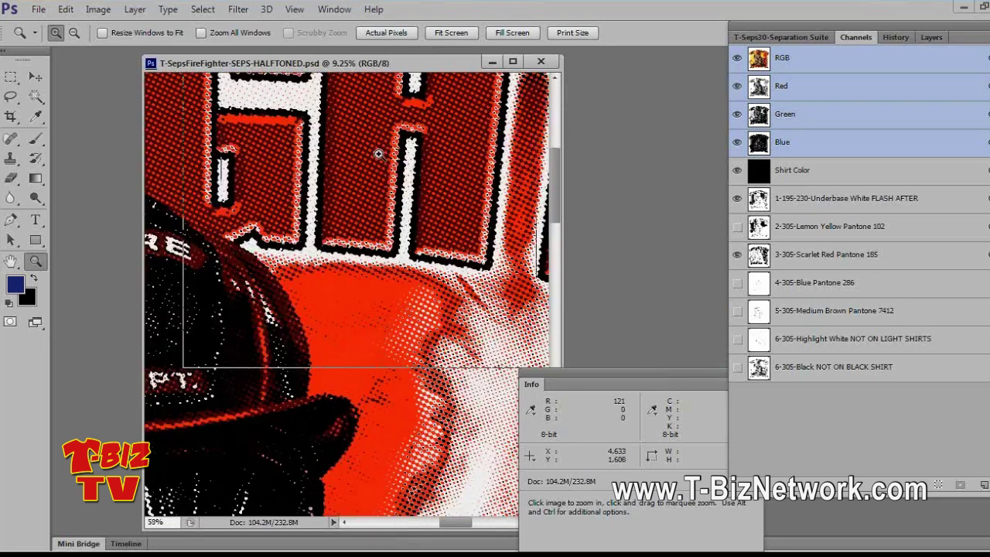
click(376, 154)
click(376, 155)
click(338, 183)
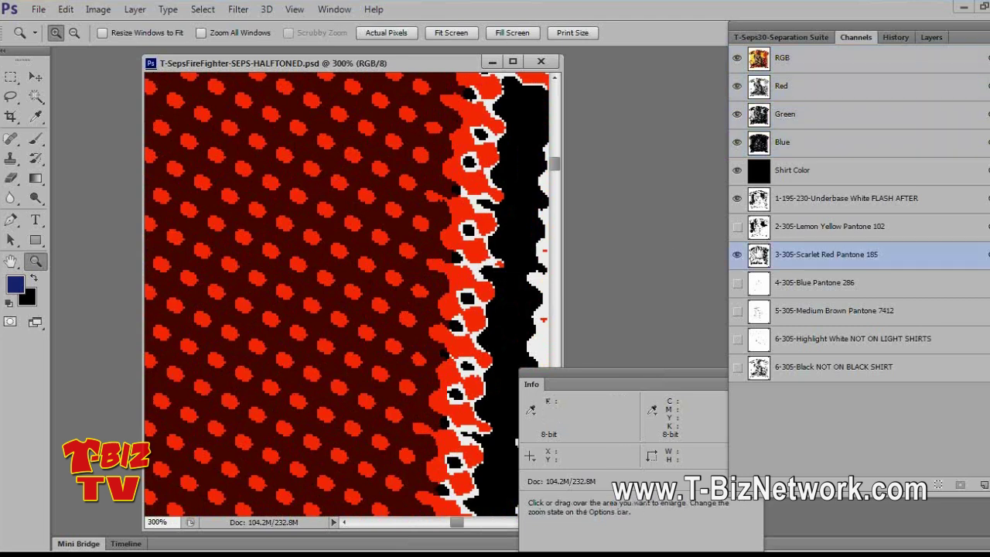
double_click(820, 254)
click(617, 144)
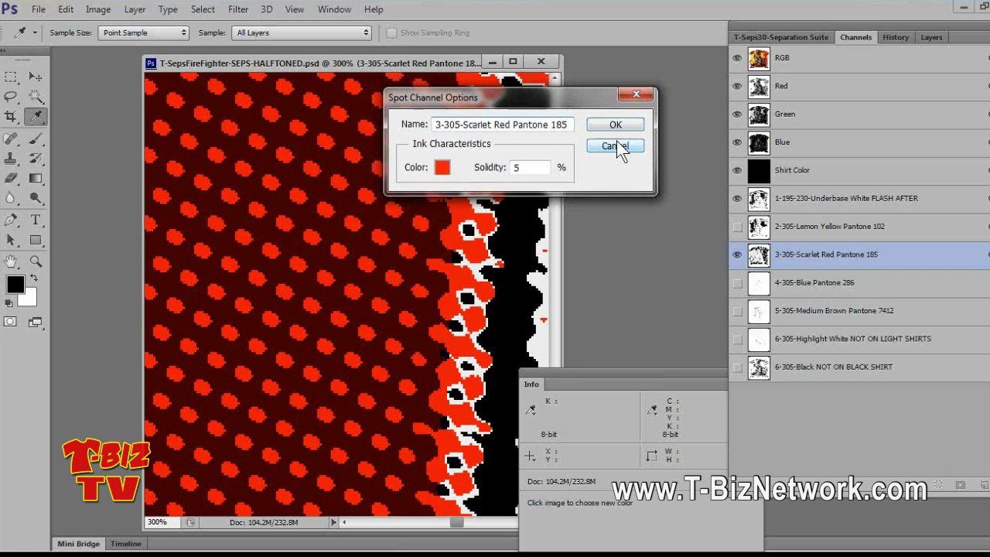
Step: Fit the artwork on screen and show all remaining color channels to preview the complete halftoned print
right_click(311, 219)
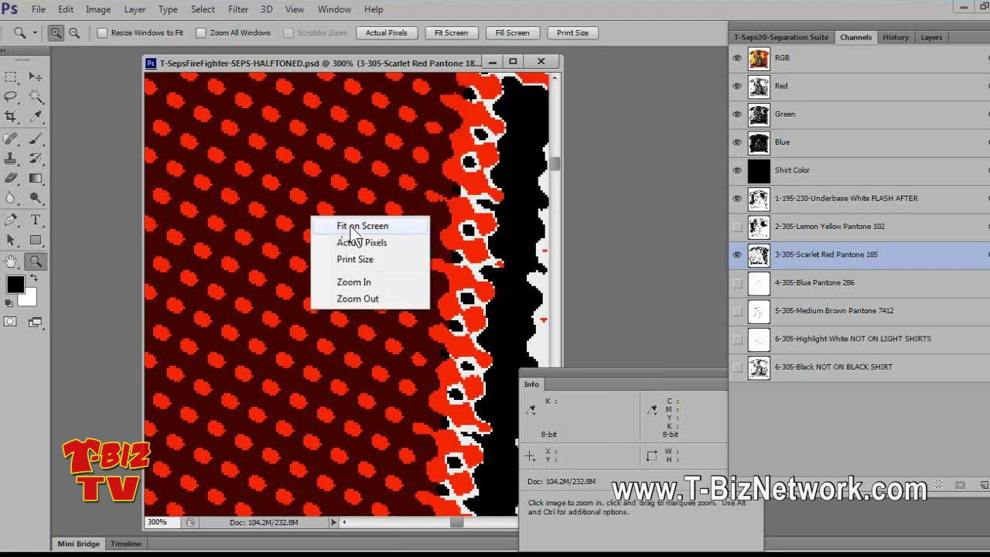
click(362, 226)
drag(741, 231, 742, 386)
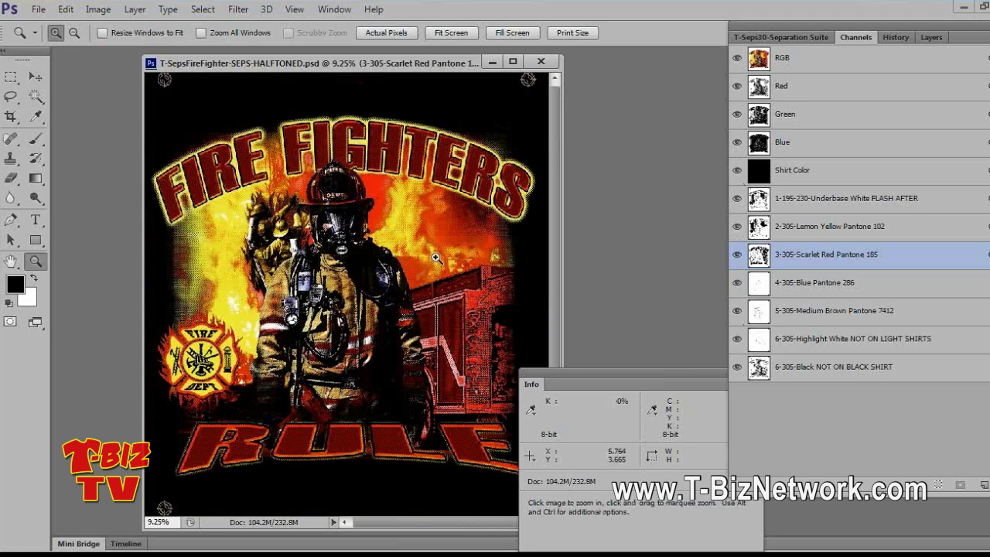
Step: Hide all the spot channels, Shirt Color, Blue and Green so that only the Red channel is shown
drag(738, 254, 741, 394)
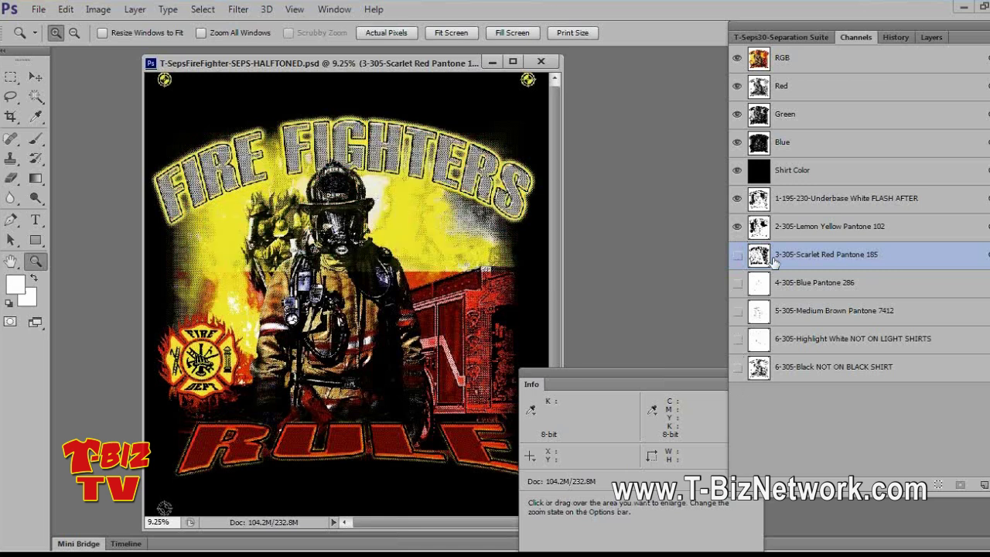
drag(737, 226, 737, 172)
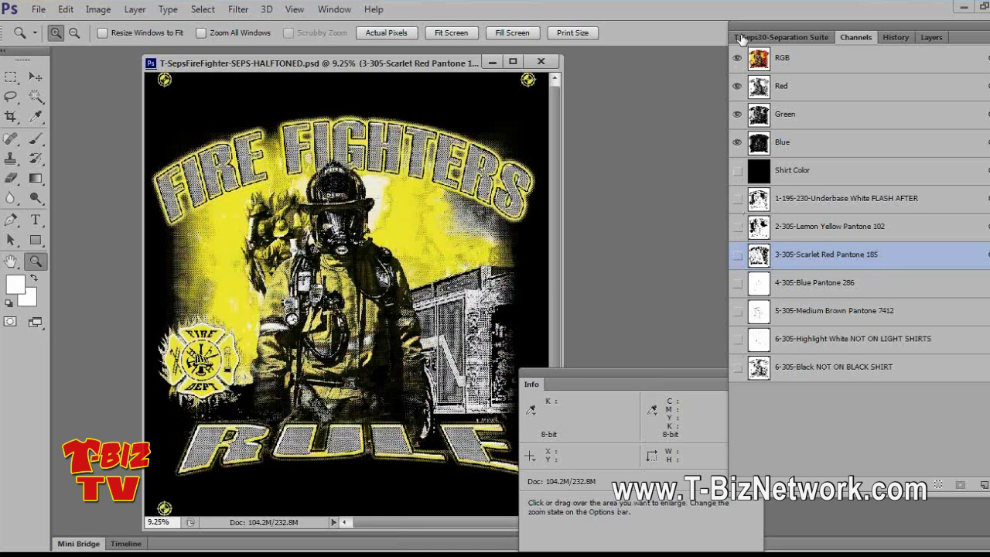
click(737, 142)
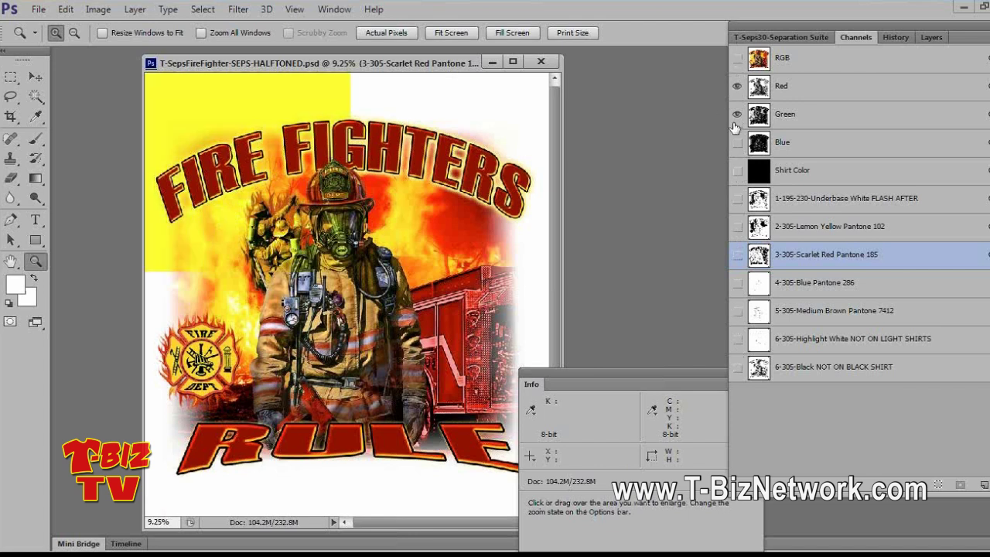
click(738, 114)
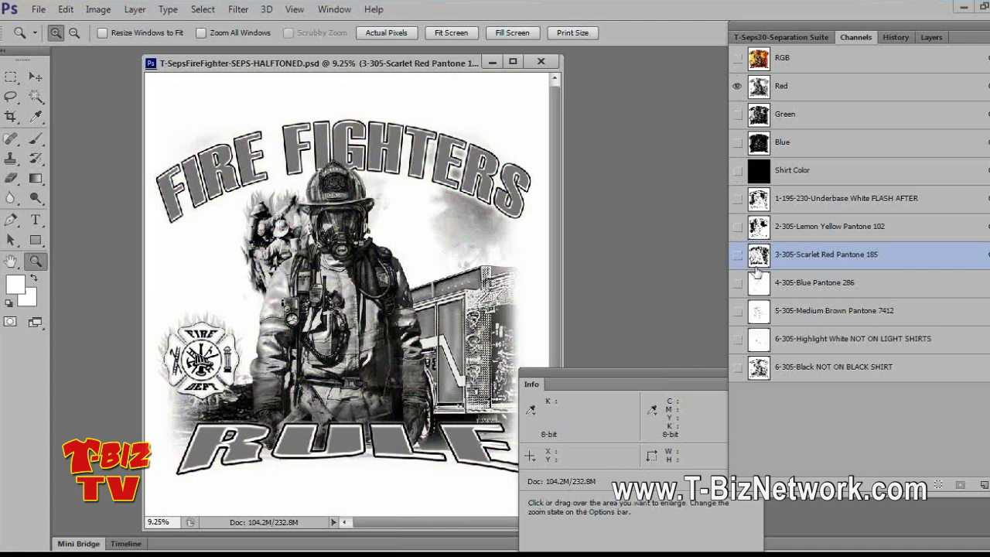
Step: View the Blue, Medium Brown, Highlight White, Scarlet Red and Underbase White halftone separations one at a time
click(758, 283)
click(758, 311)
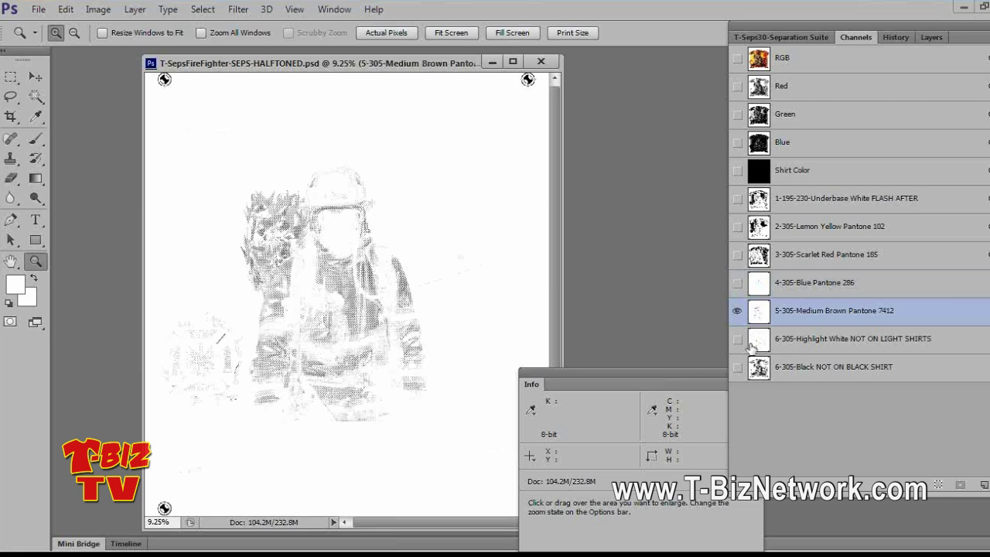
click(751, 342)
click(764, 254)
click(762, 199)
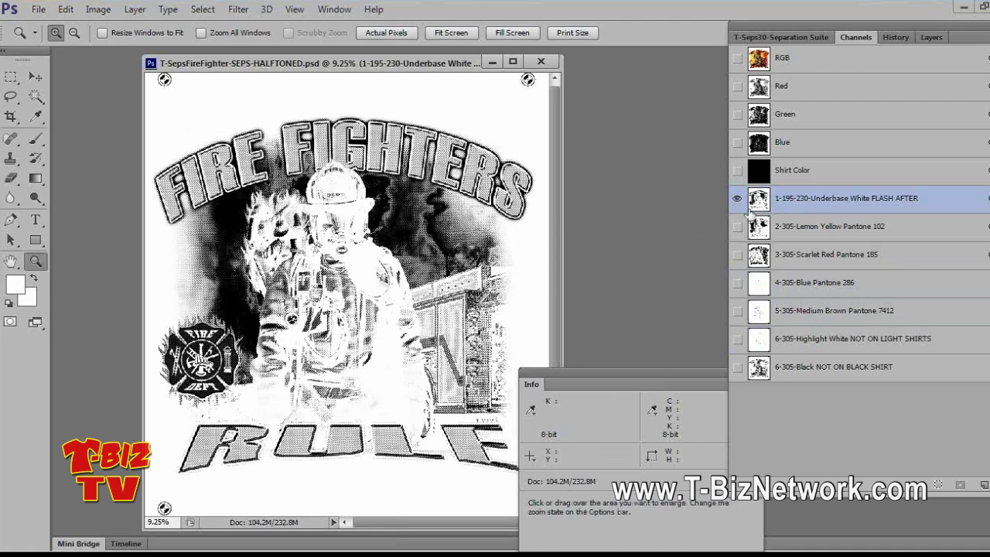
Step: Open Team-Screen-White.psd from the Choking-Trapping folder to review the white-canvas artwork, and close it
click(37, 10)
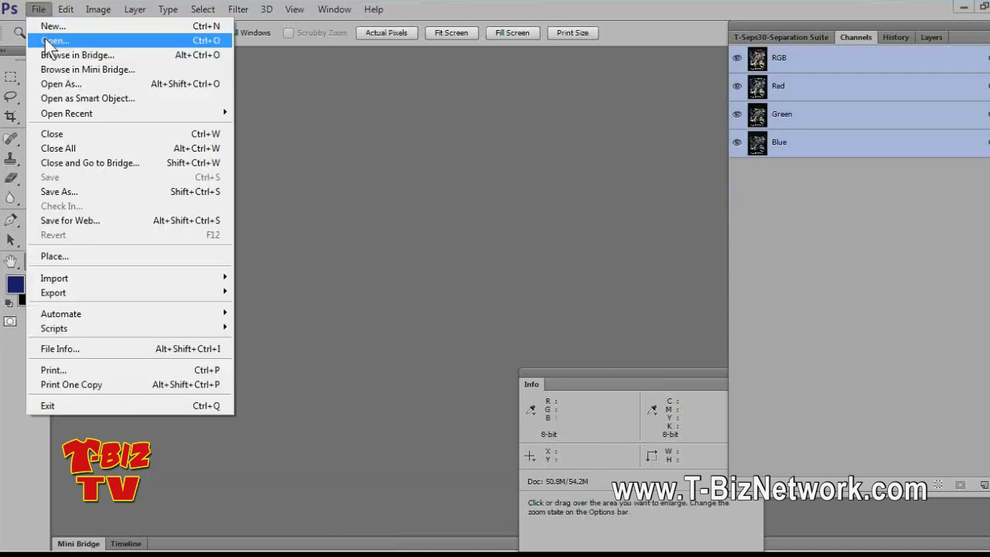
click(49, 36)
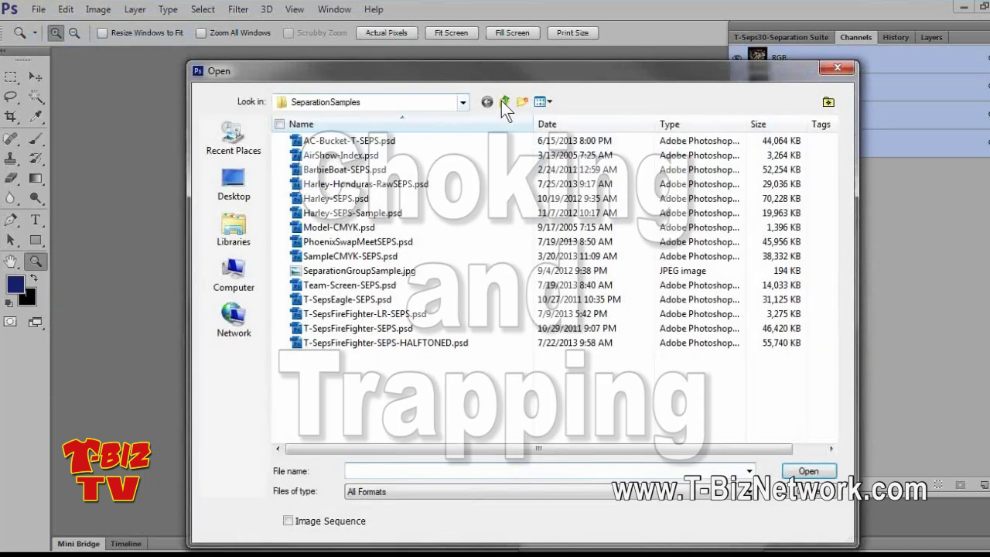
click(503, 101)
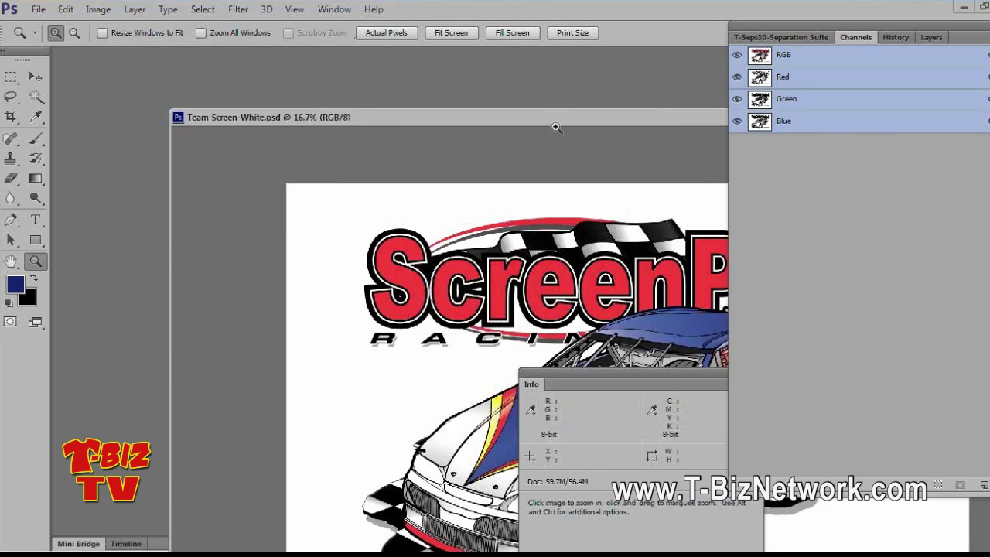
drag(521, 125, 664, 155)
click(651, 136)
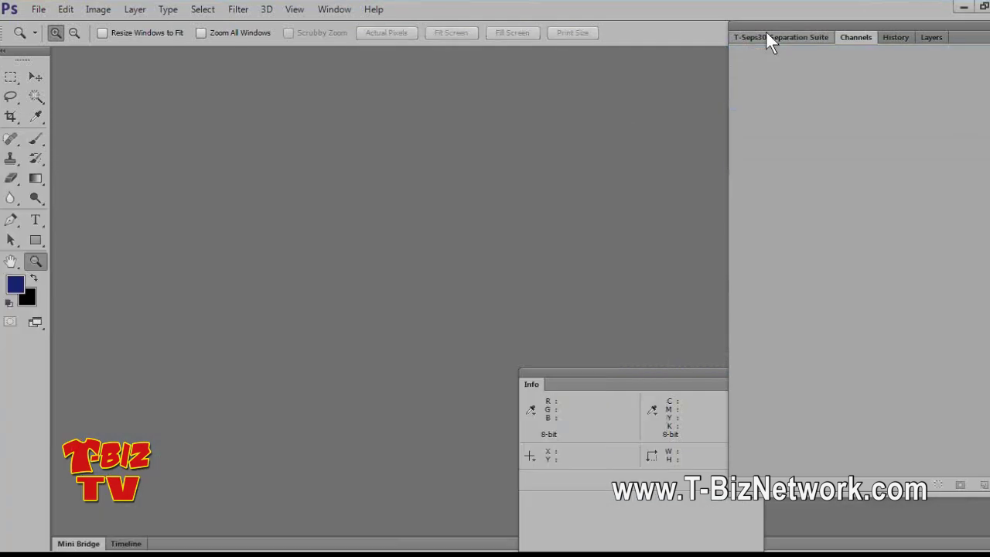
Step: Start the T-Seps Standard 5-Colors simulated process separation and continue past its instructions to the file selection
click(766, 36)
click(781, 175)
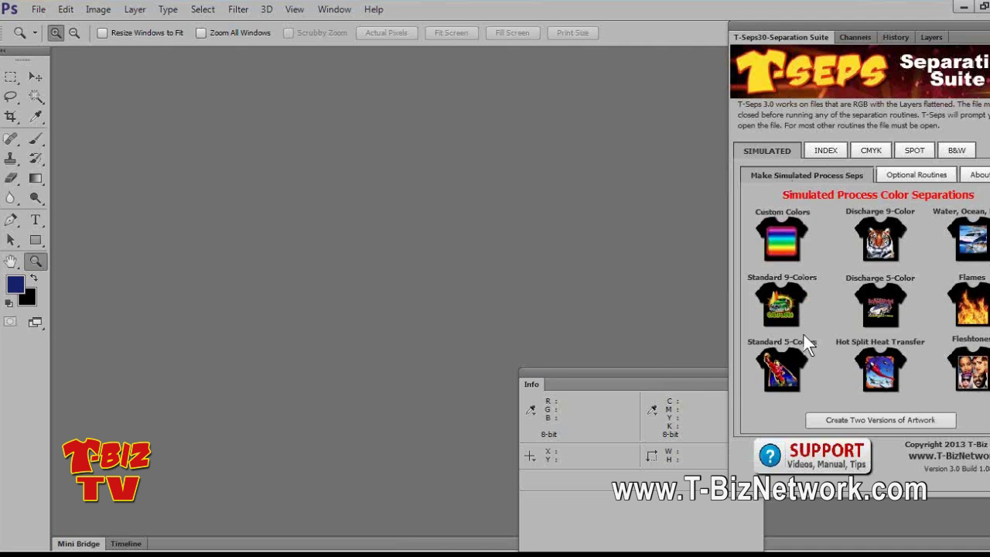
click(782, 362)
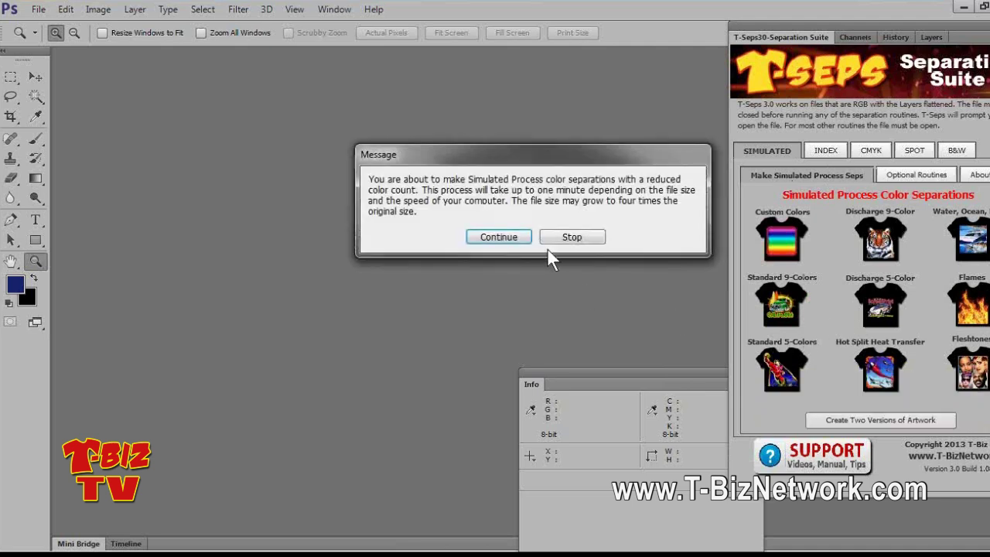
click(489, 237)
click(488, 237)
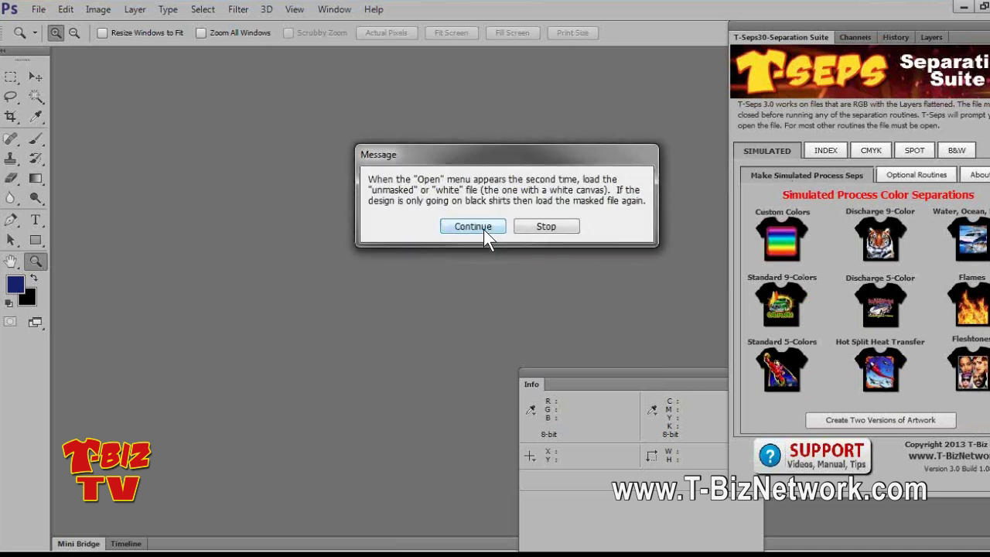
click(485, 233)
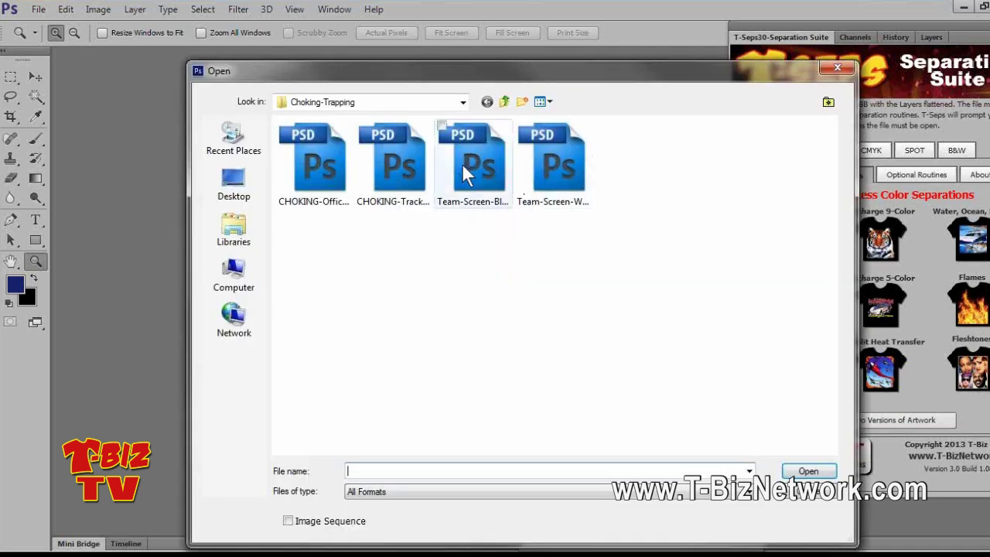
Step: Load the black Team-Screen file first and Team-Screen-White.psd second, and run the separation through to its end
click(463, 167)
double_click(462, 164)
double_click(538, 161)
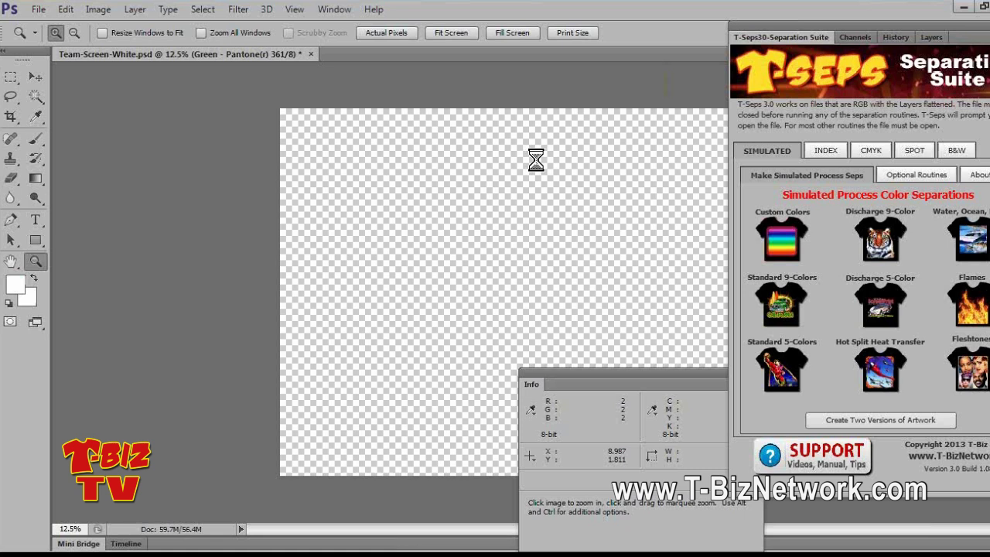
click(532, 238)
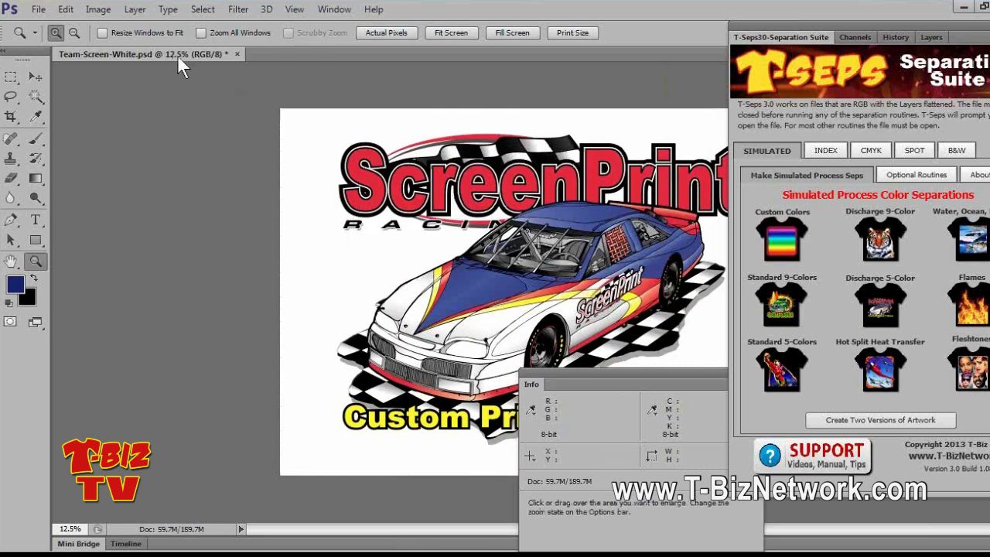
Step: Float the separated Team-Screen-White.psd in its own window, show its channel list and fit the artwork on screen
drag(177, 55, 188, 65)
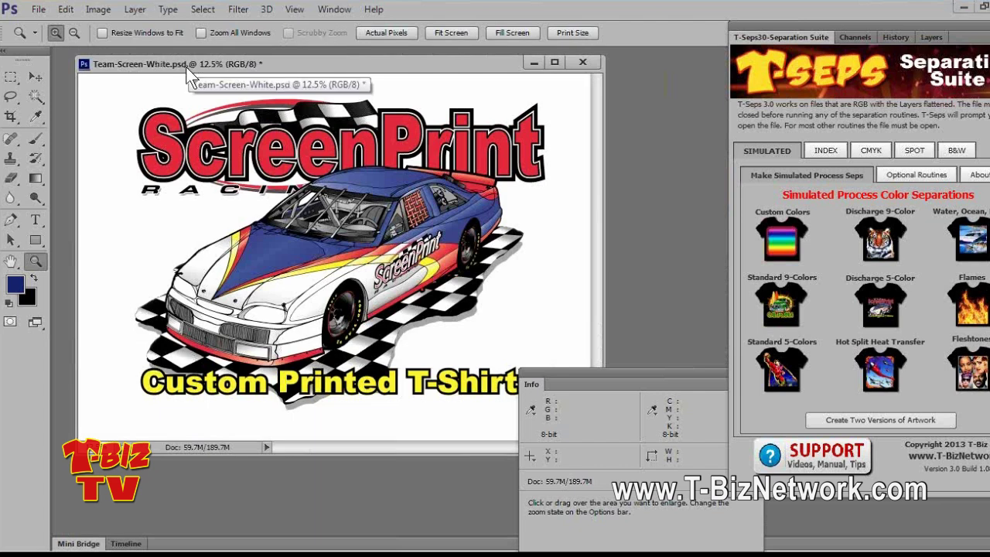
click(854, 37)
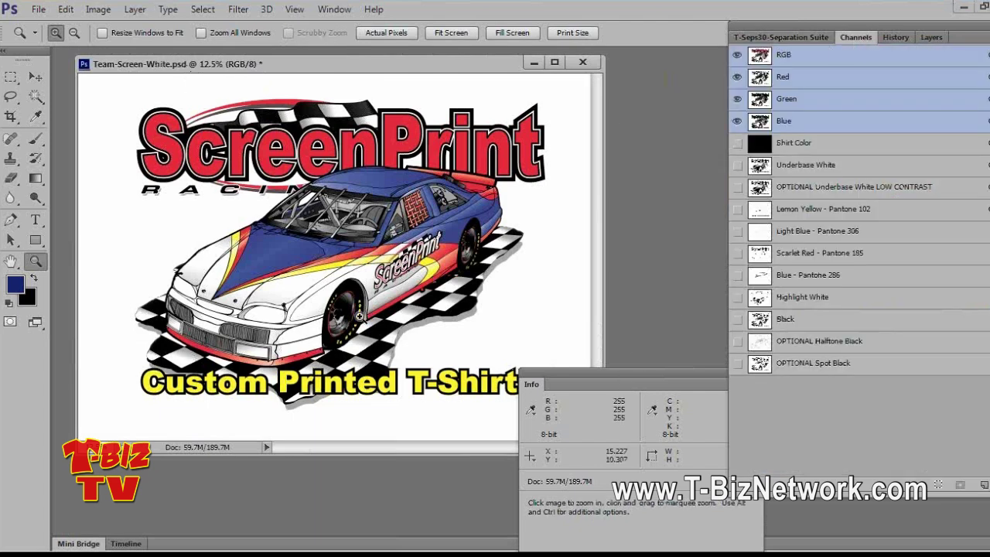
click(348, 378)
right_click(345, 347)
click(372, 351)
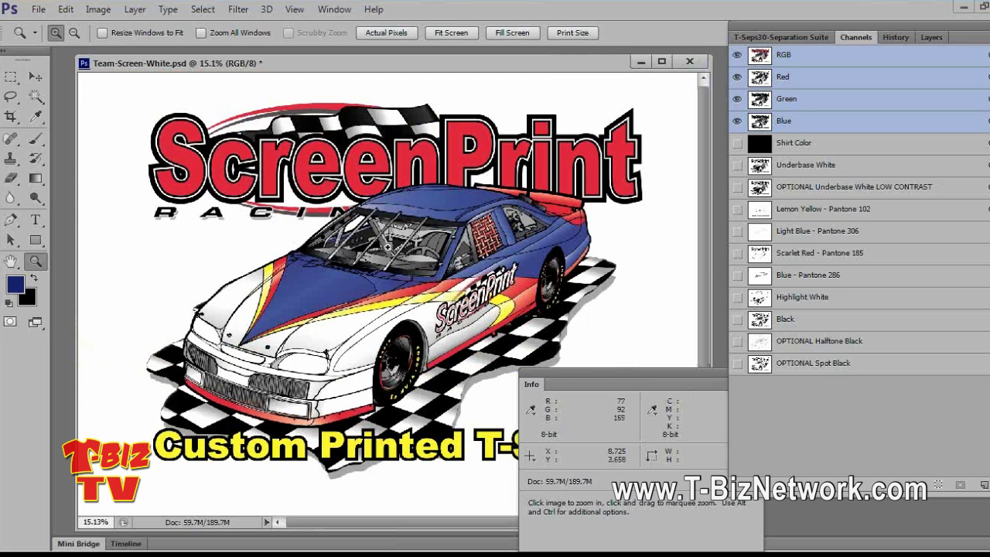
Step: Examine the yellow Custom Printed lettering and its black outline up close, and fit the whole artwork on screen again
drag(391, 442, 392, 450)
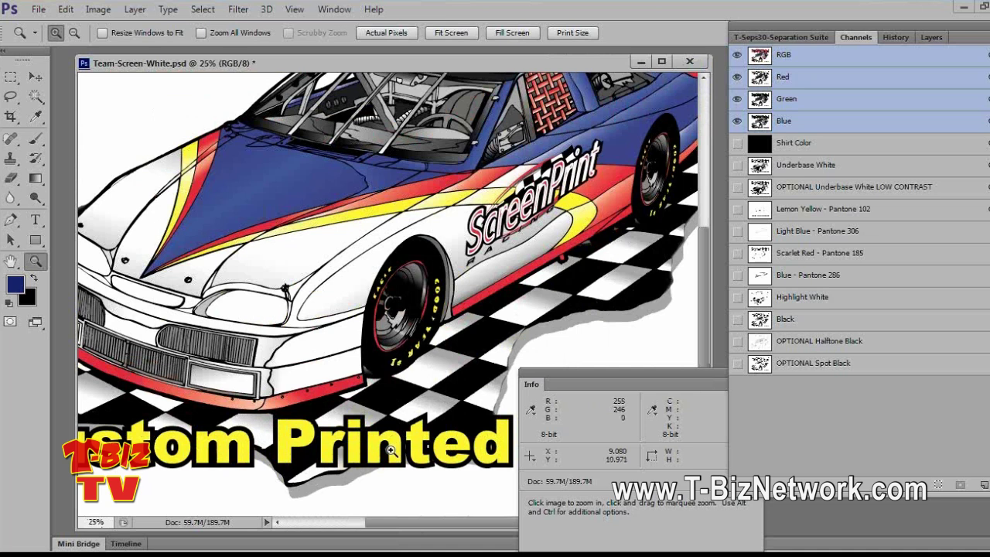
click(392, 451)
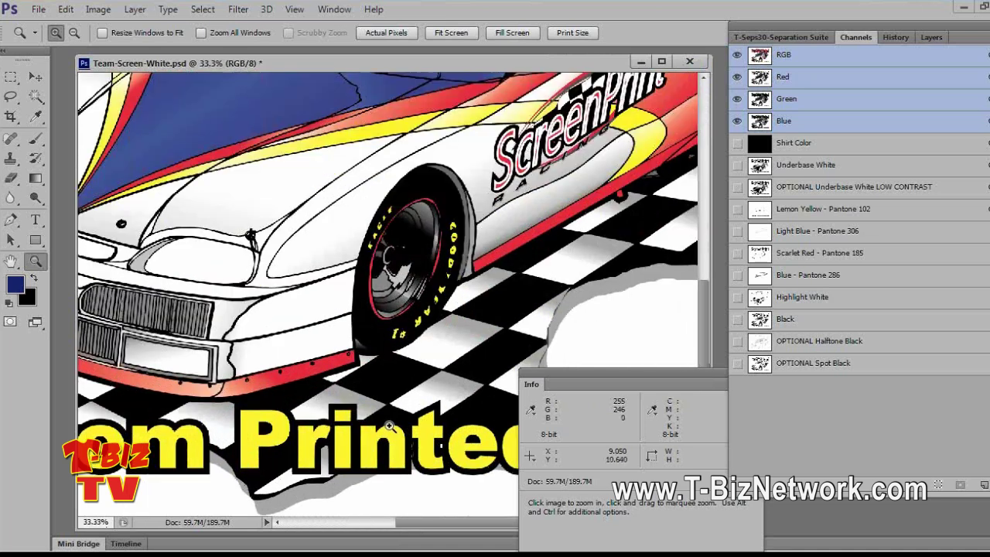
click(391, 425)
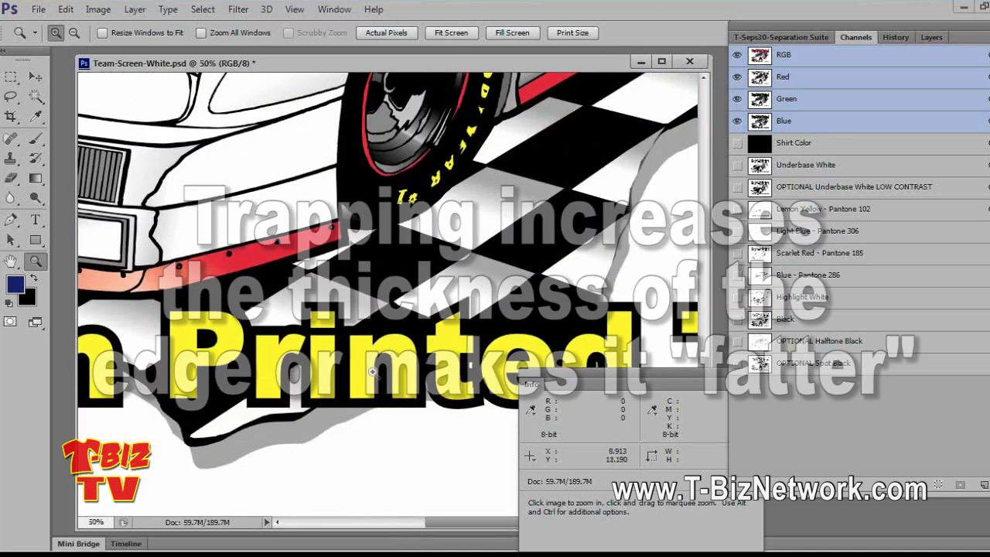
click(377, 393)
click(371, 365)
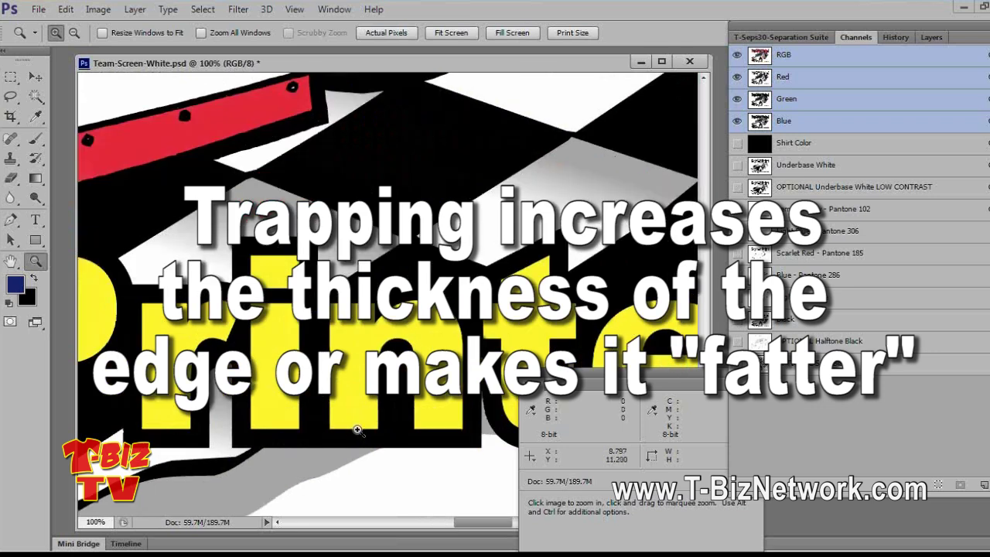
key(ctrl+0)
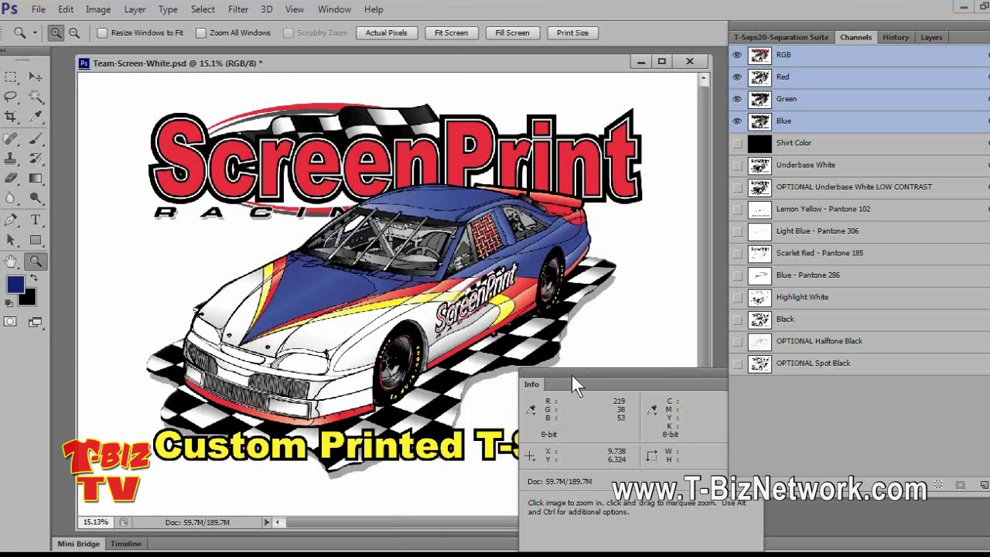
Step: Move the Info panel clear of the artwork and display the Lemon Yellow - Pantone 102 channel on its own
drag(569, 373, 782, 495)
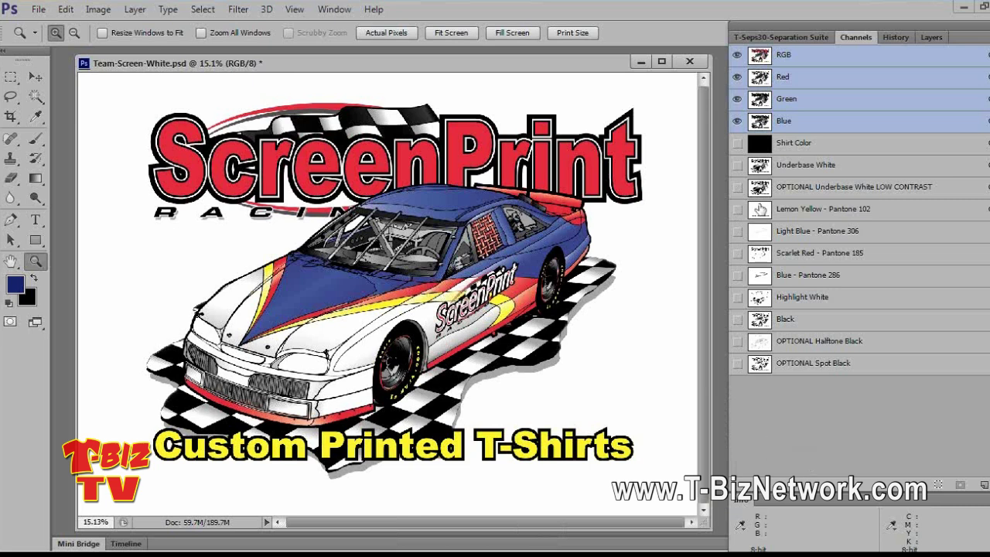
click(761, 209)
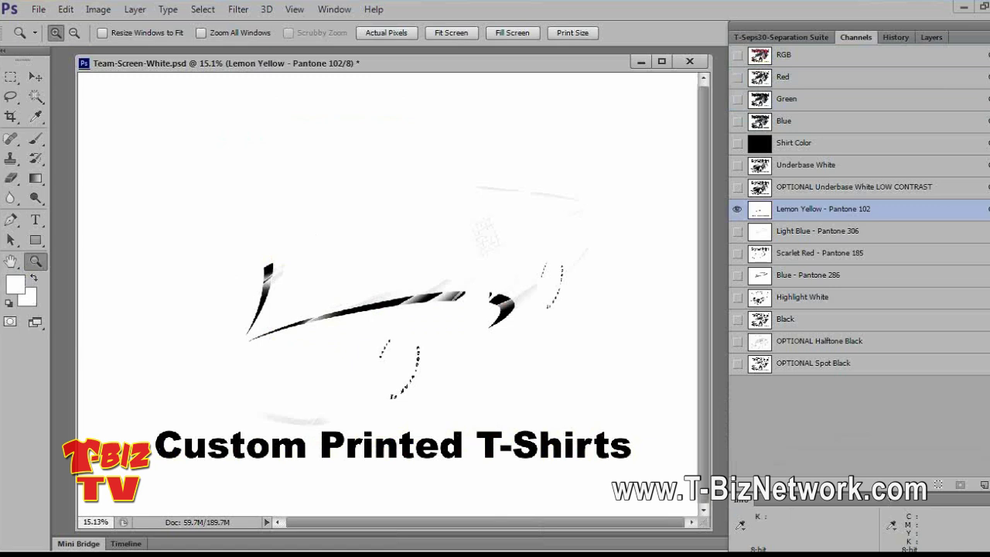
drag(909, 490, 909, 452)
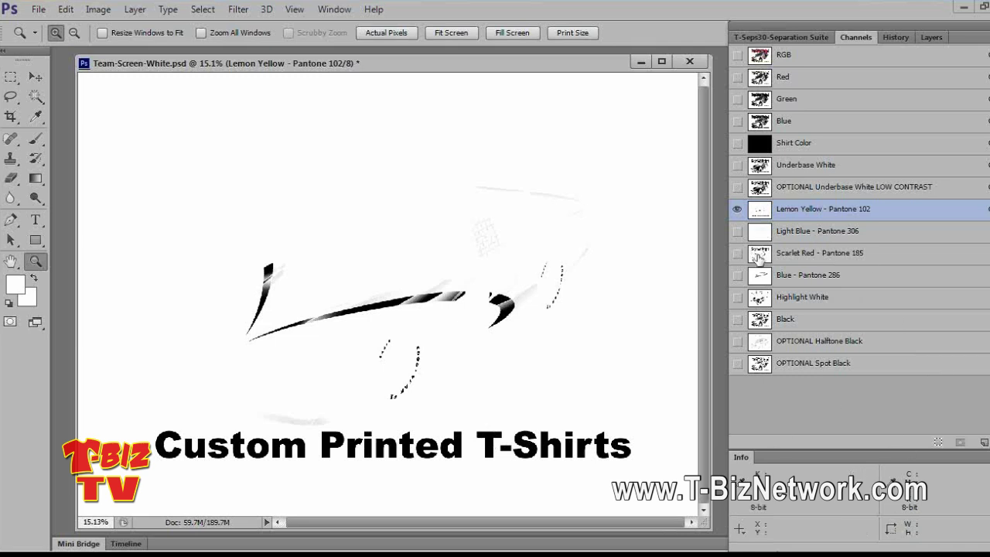
Step: Darken the Scarlet Red - Pantone 185 channel with a Curves adjustment that maps input 28 to output 0
click(759, 255)
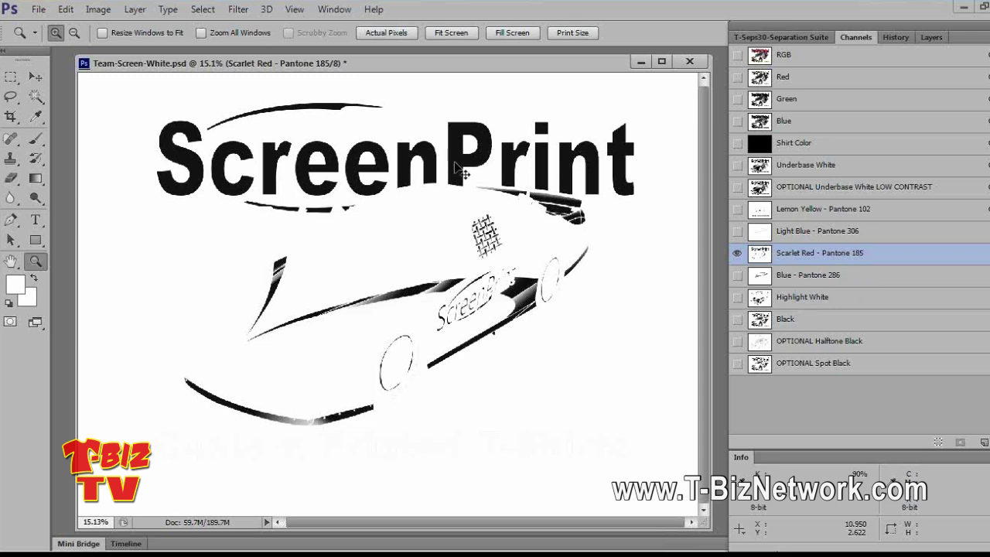
key(ctrl+m)
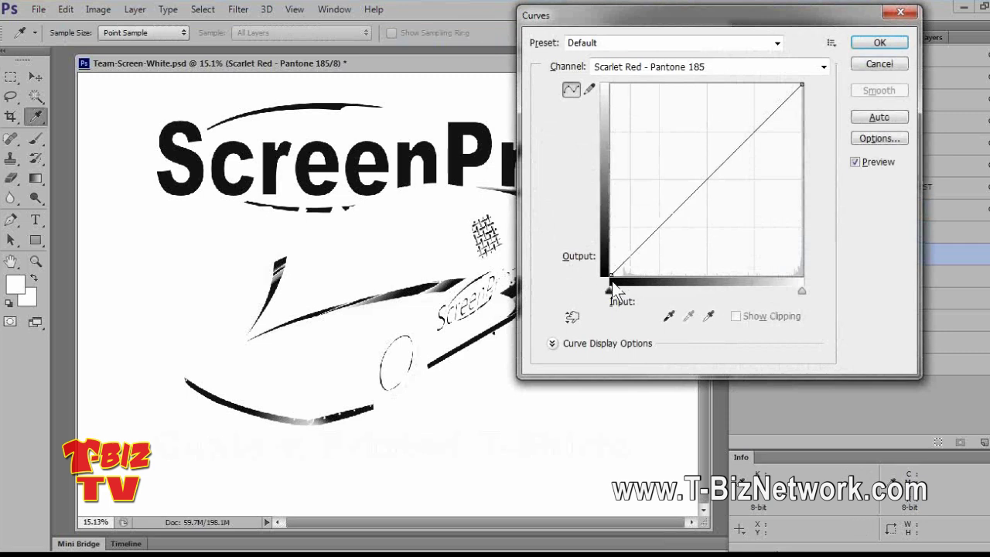
drag(612, 273, 631, 274)
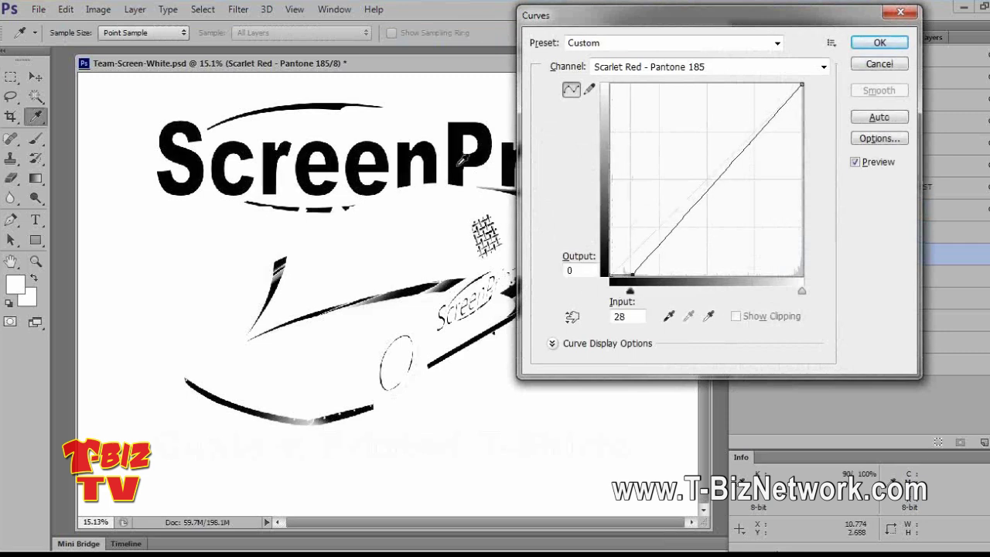
click(880, 42)
key(z)
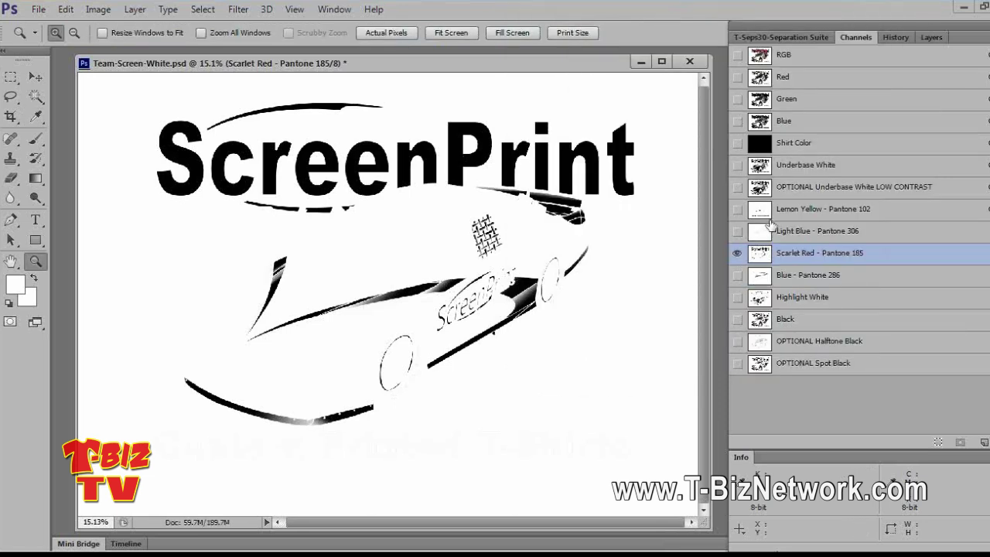
Step: In the Lemon Yellow - Pantone 102 channel, select the lettering with the Magic Wand at tolerance 3 and extend the selection to similar areas
click(762, 210)
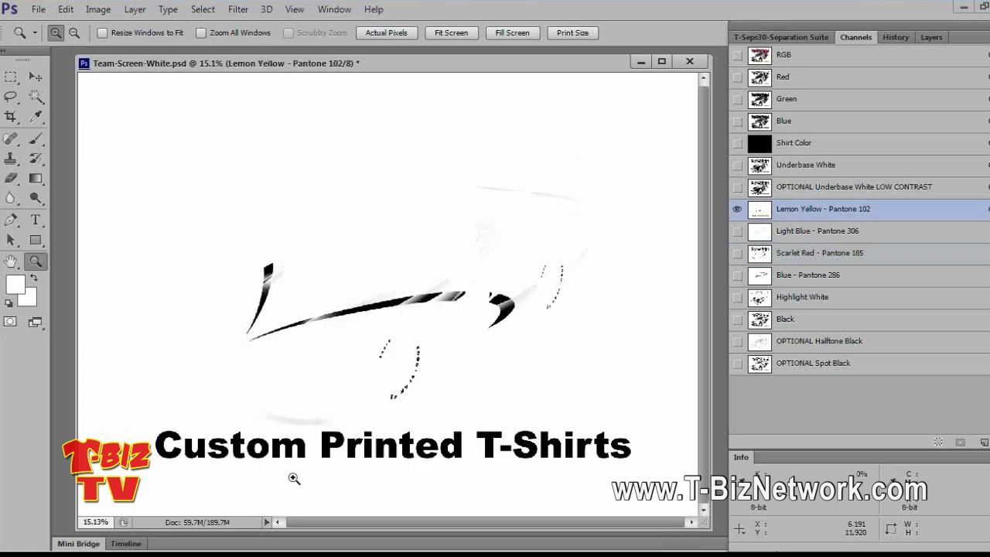
click(35, 96)
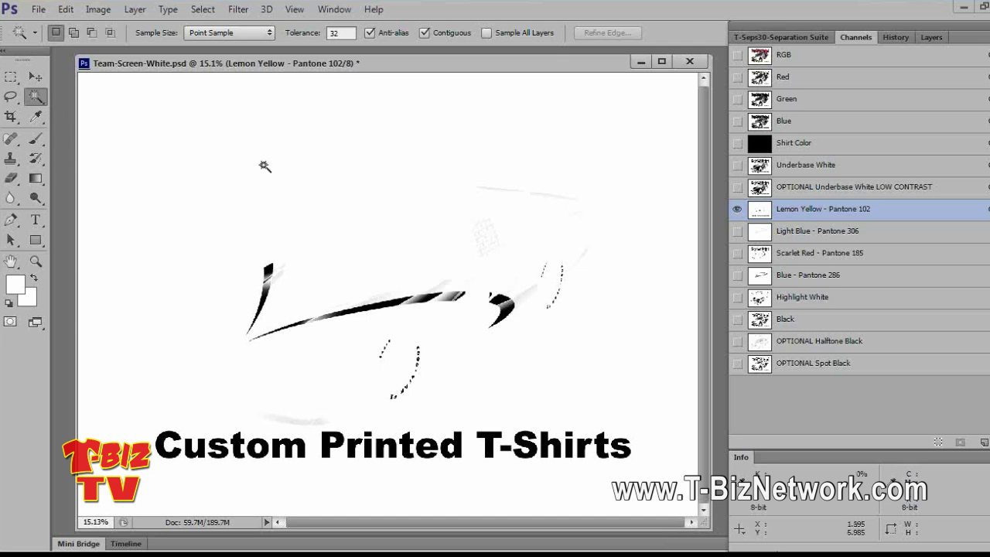
click(341, 33)
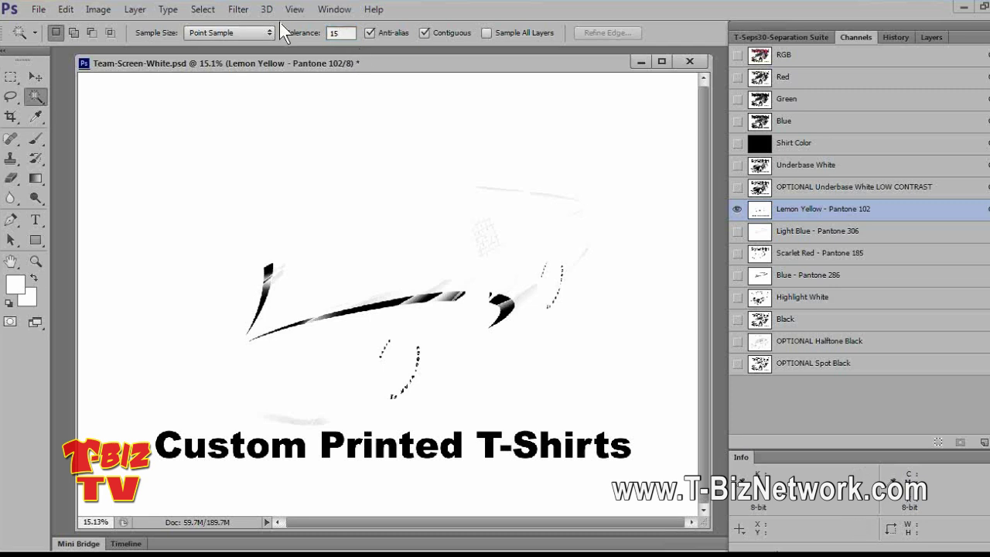
click(352, 35)
text(3)
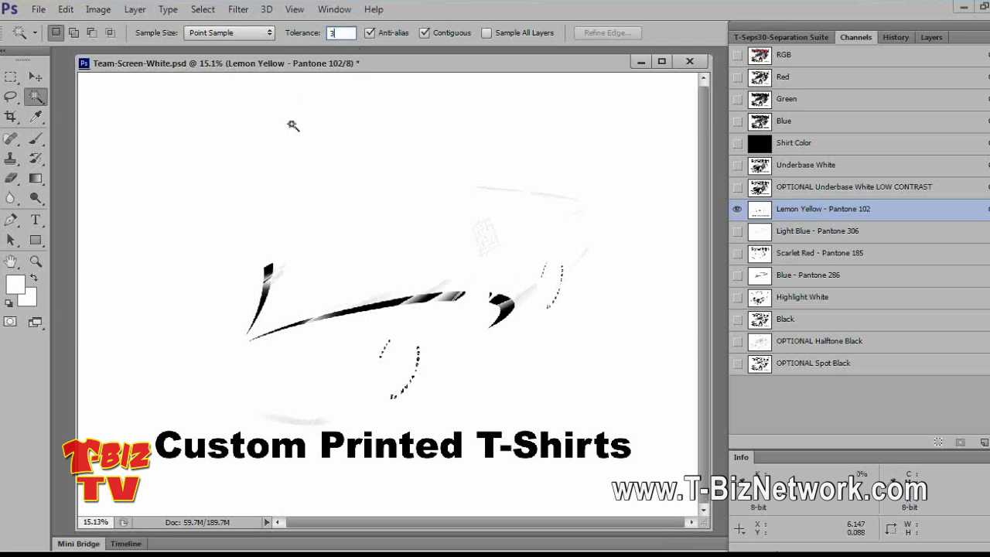
key(Return)
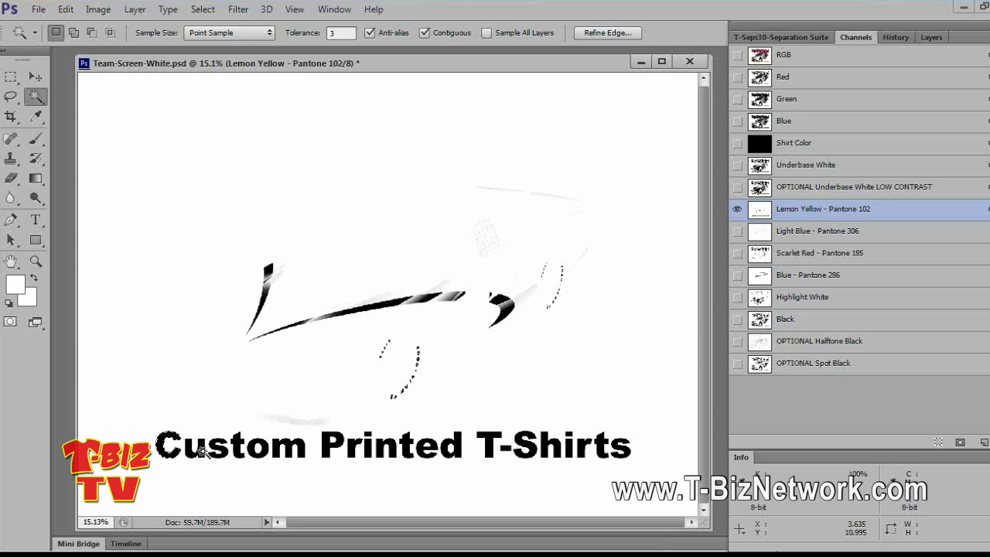
key(shift)
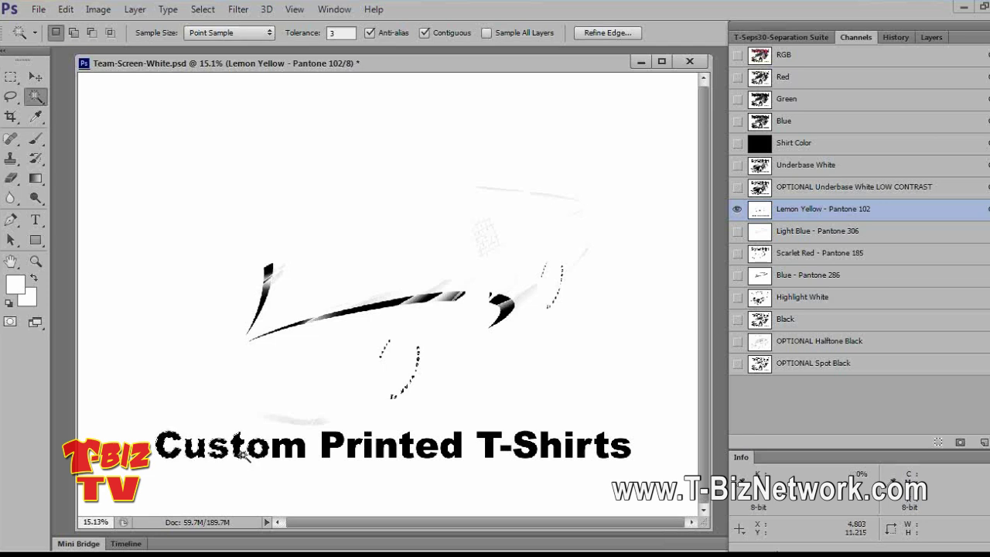
click(203, 9)
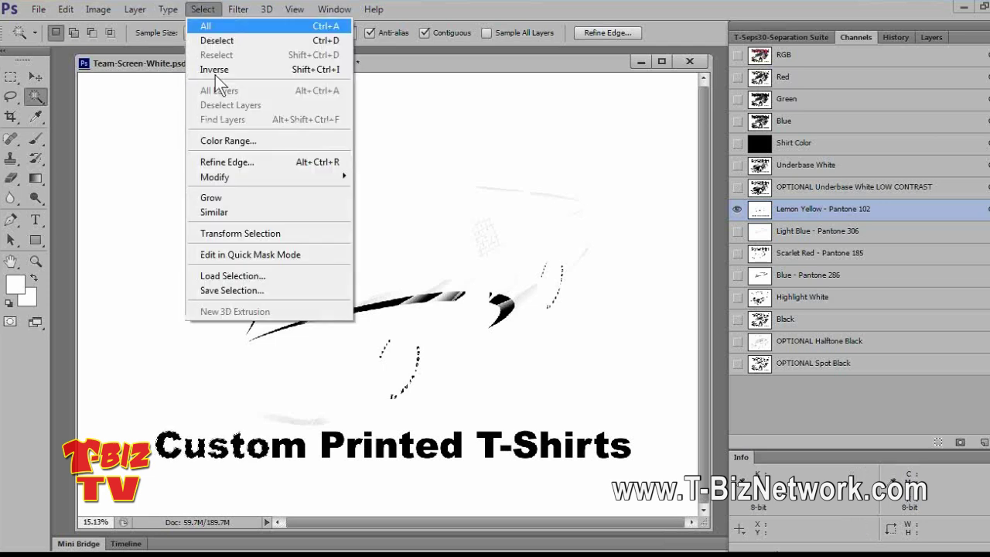
click(219, 211)
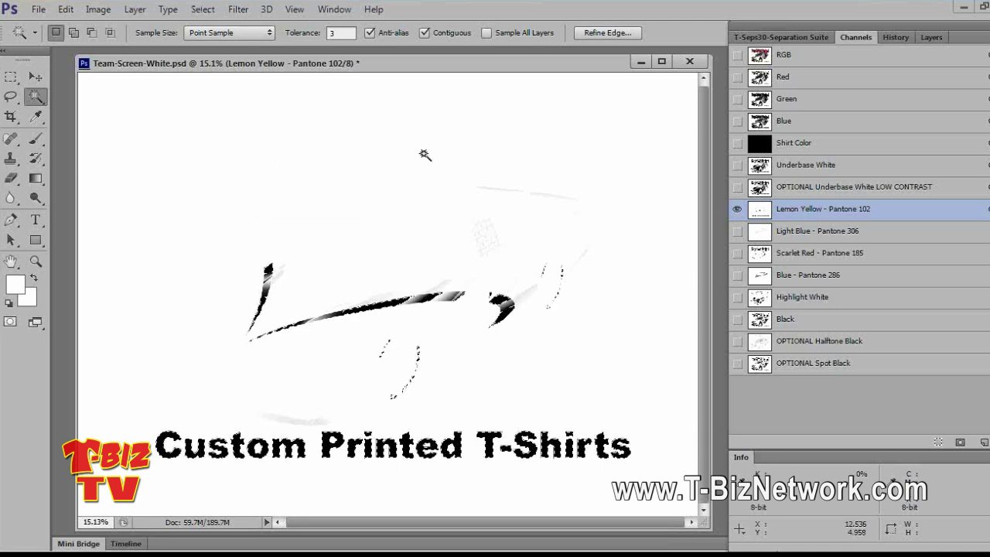
Step: Subtract the yellow car areas from the selection with a freehand Lasso loop, keeping only the Custom Printed T-Shirts lettering selected
click(89, 33)
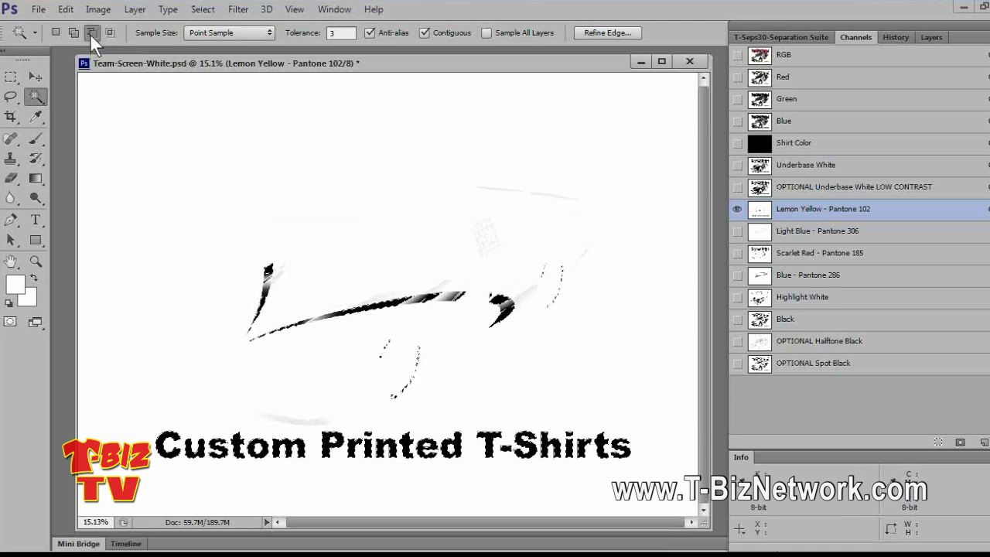
click(9, 99)
mouse_move(216, 148)
mouse_down()
mouse_move(352, 416)
mouse_move(530, 381)
mouse_move(596, 112)
mouse_move(257, 122)
mouse_up()
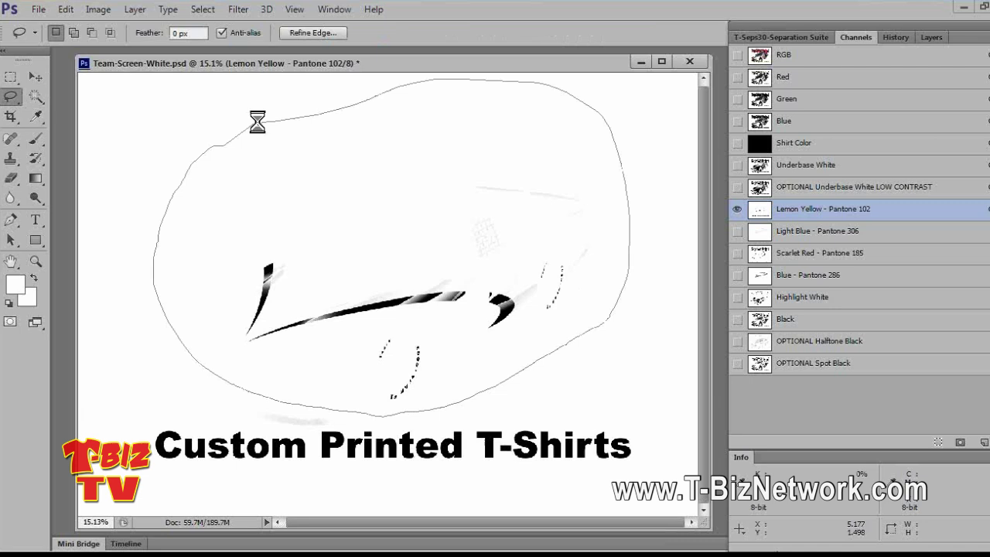
Step: Stroke the selected yellow lettering with a 6 px black line centred on the selection edge
key(z)
drag(296, 454, 296, 453)
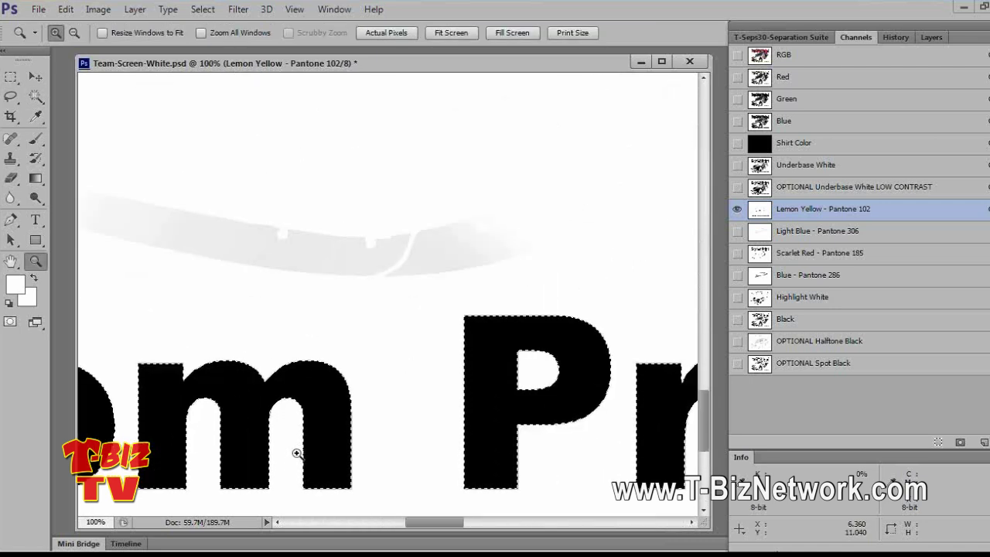
click(310, 420)
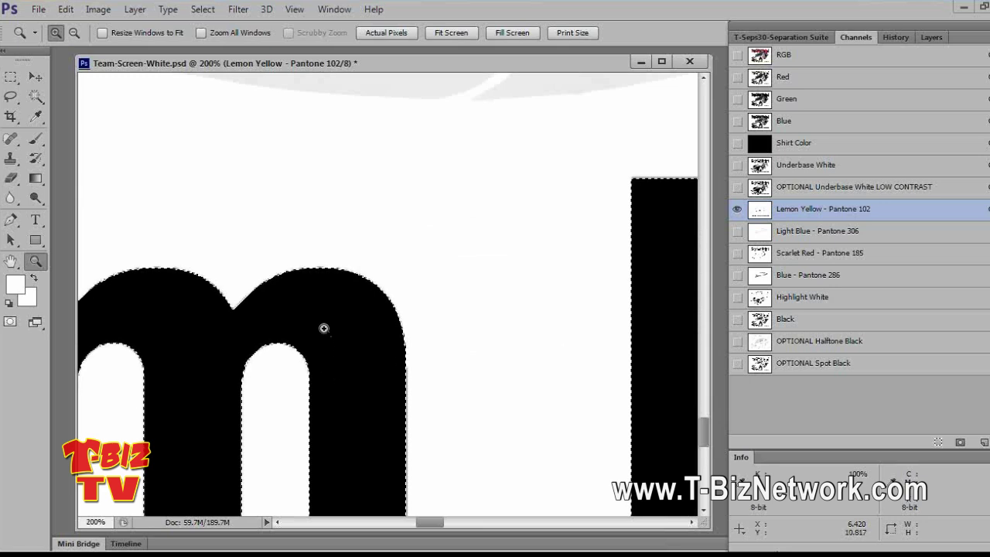
click(66, 9)
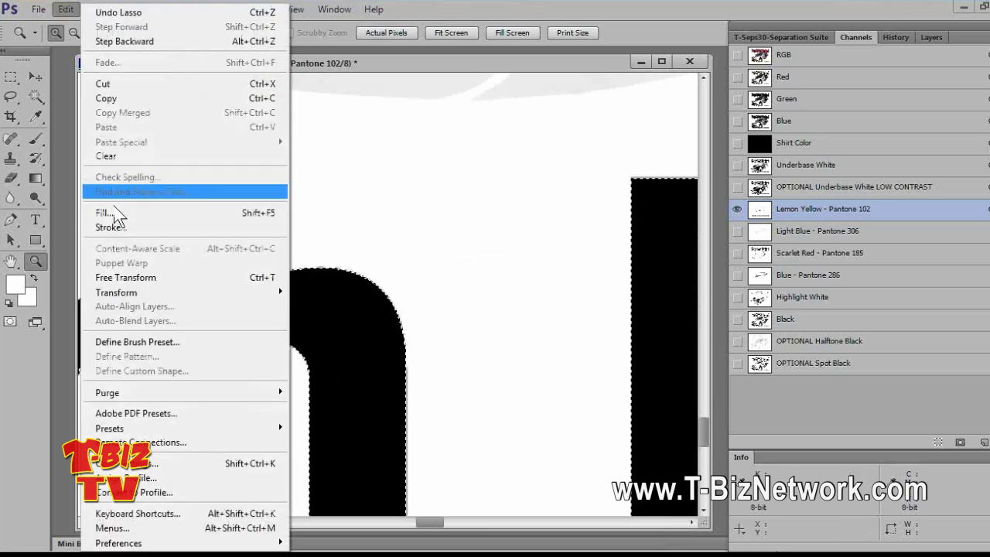
click(114, 224)
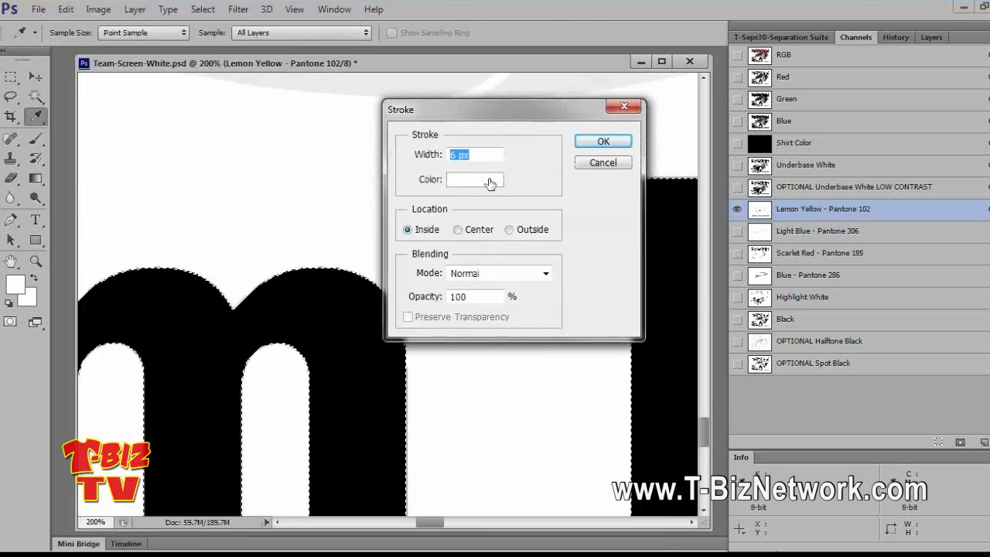
click(490, 182)
click(576, 331)
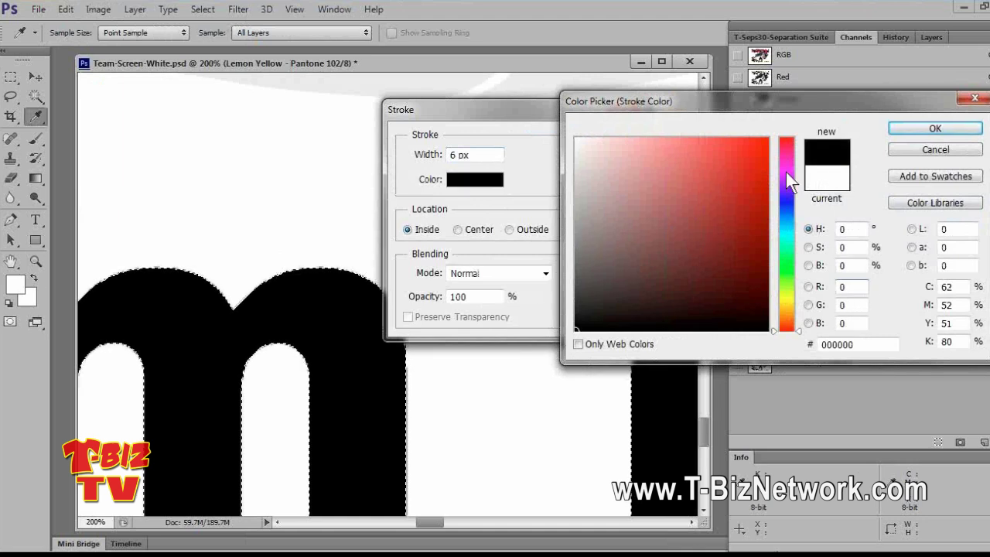
click(936, 127)
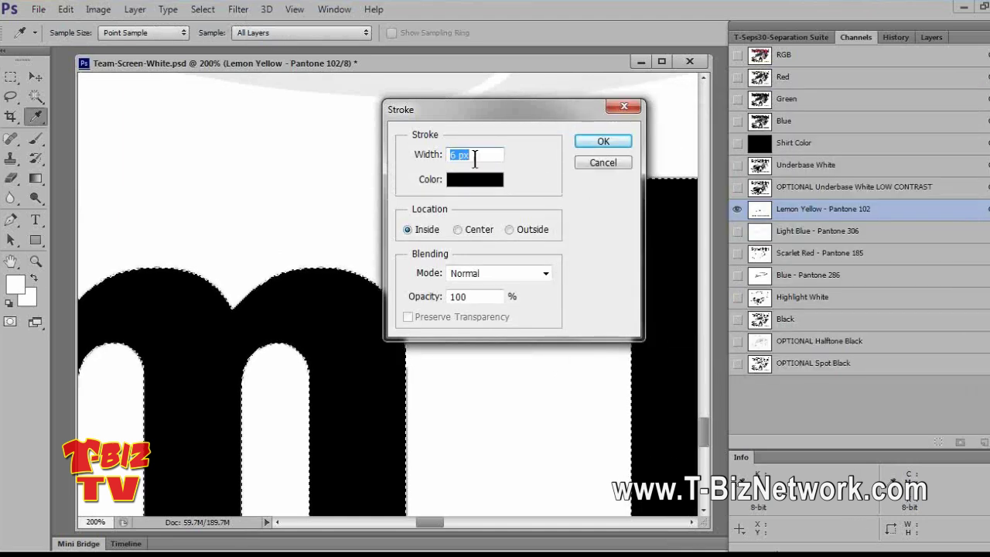
click(458, 230)
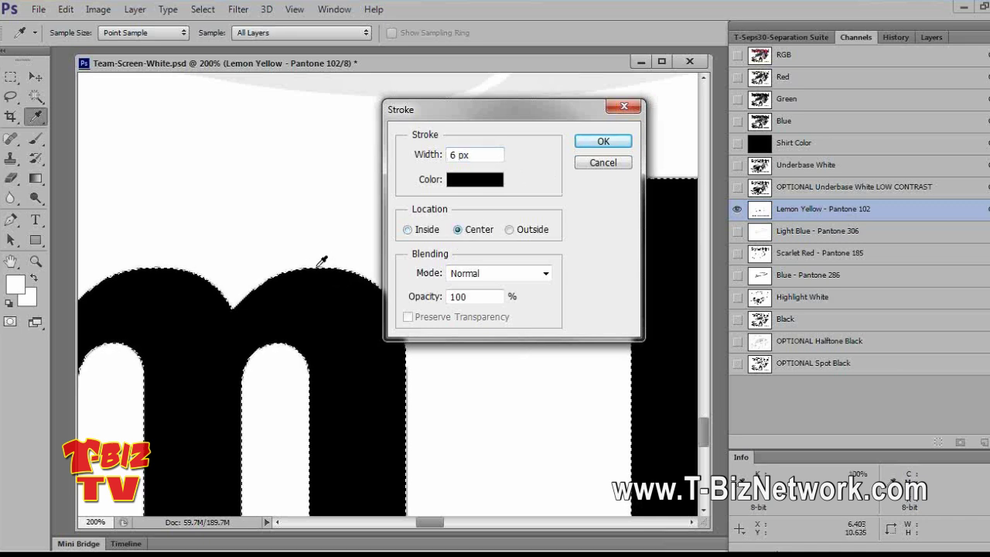
click(603, 141)
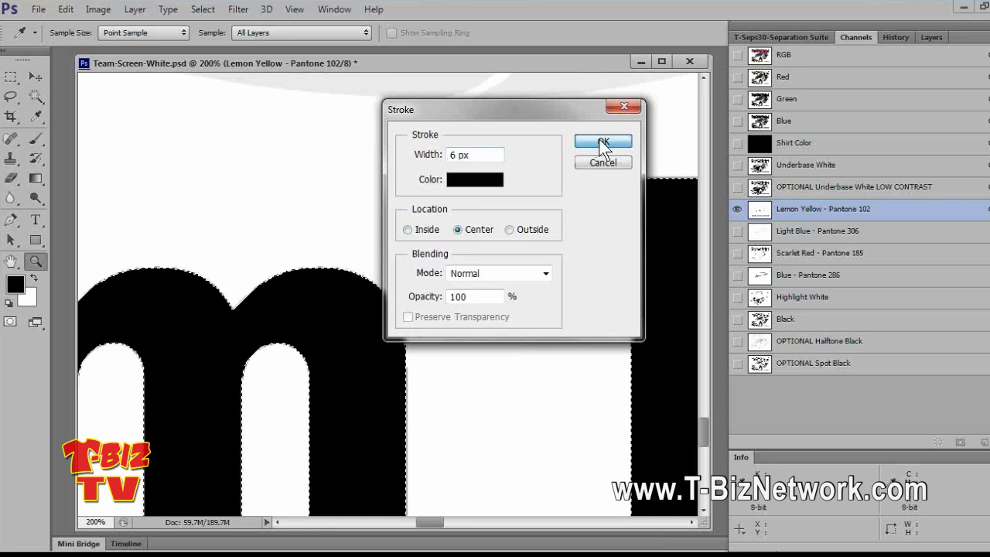
Step: Inspect the thickened letter edges, zoom in on the P of Printed, and show the Black channel together with Lemon Yellow
key(z)
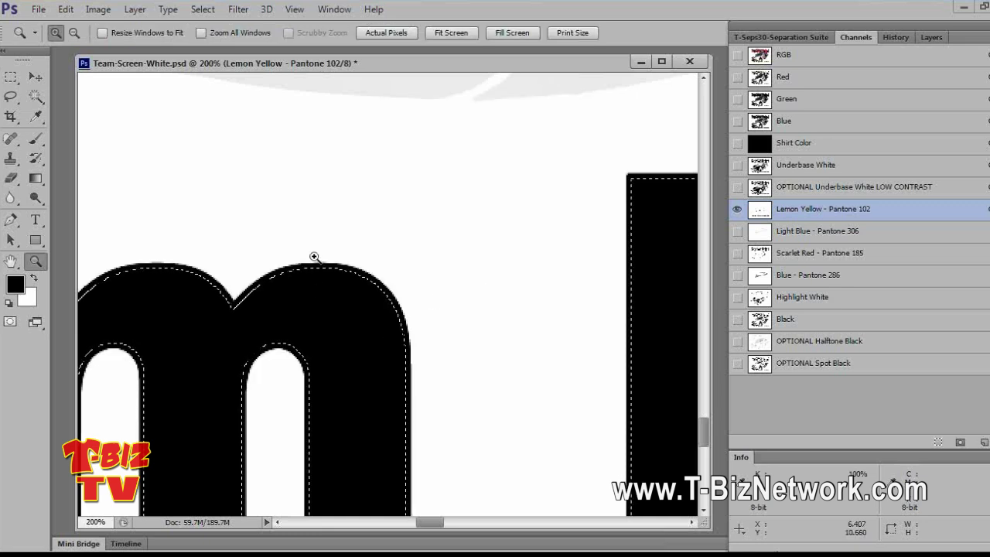
right_click(338, 250)
click(338, 248)
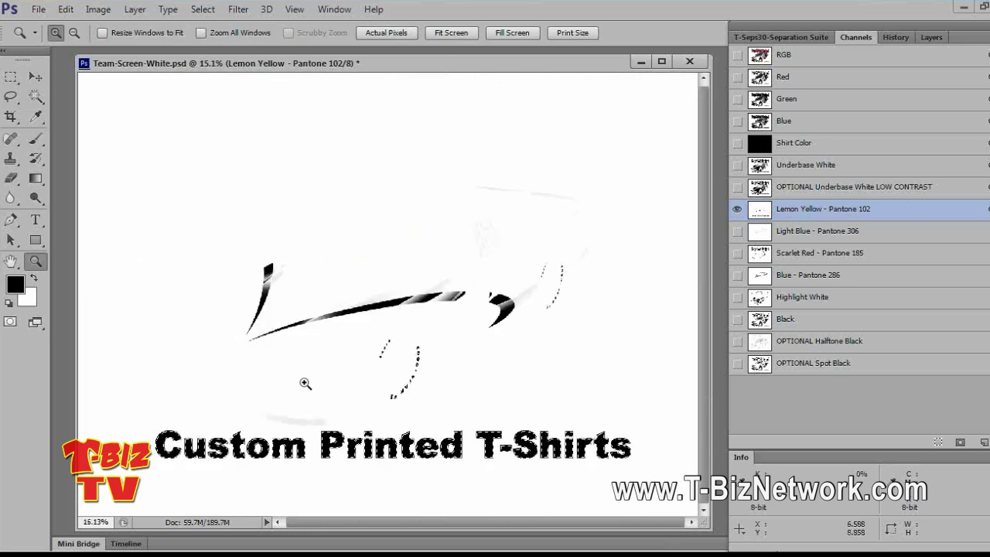
click(322, 446)
click(327, 449)
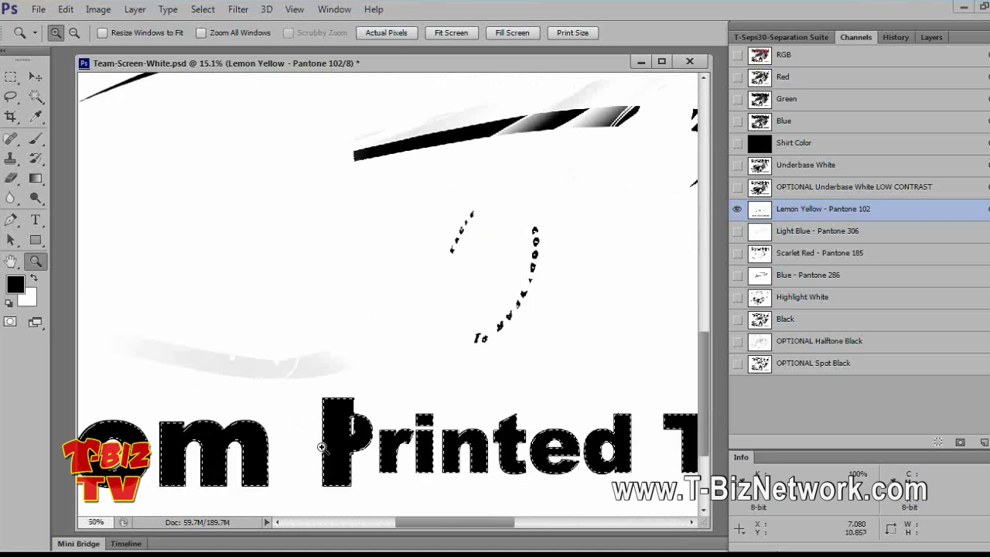
click(320, 442)
click(328, 416)
click(328, 417)
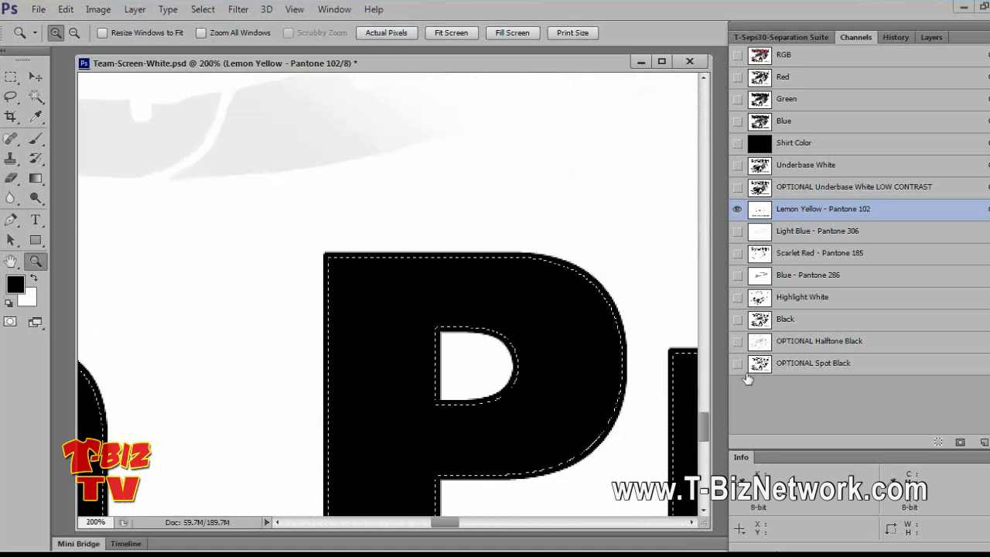
click(738, 319)
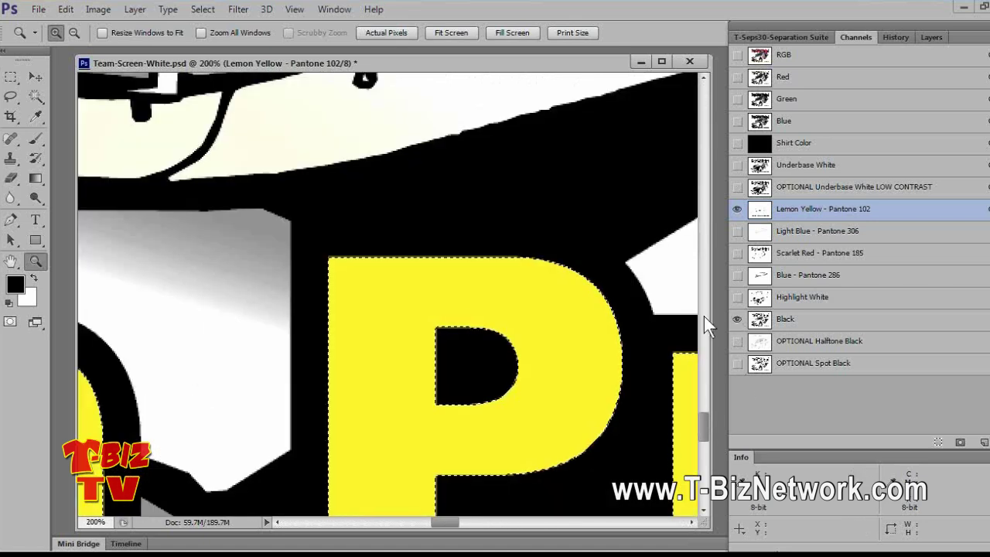
Step: Examine the trapped edge of the P in Printed up close, fit the whole design on screen, and hide the Black channel
click(431, 263)
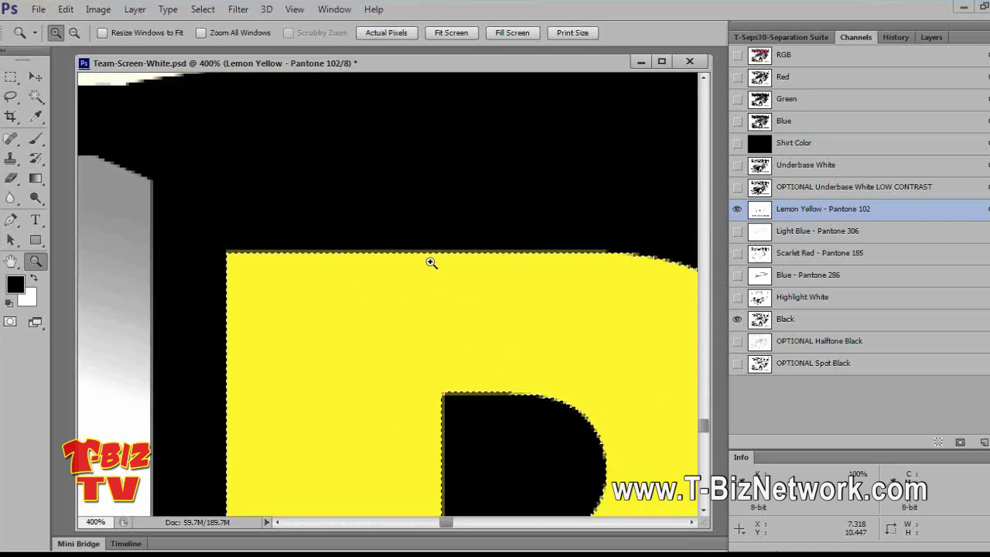
right_click(439, 250)
click(470, 249)
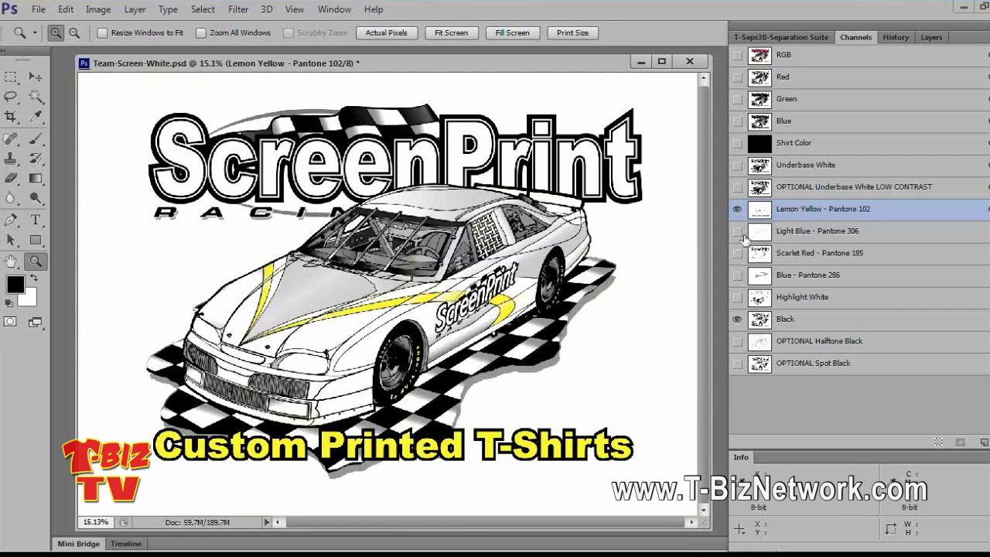
click(736, 318)
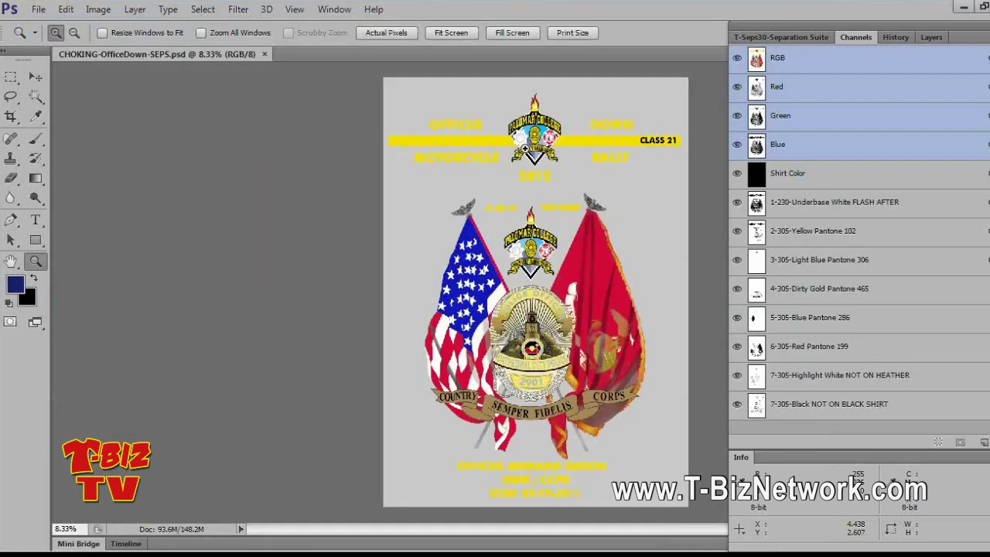
Step: In CHOKING-OfficeDown-SEPS.psd, examine the choked underbase edge around the yellow MOTORCYCLE lettering at 400% magnification
click(584, 152)
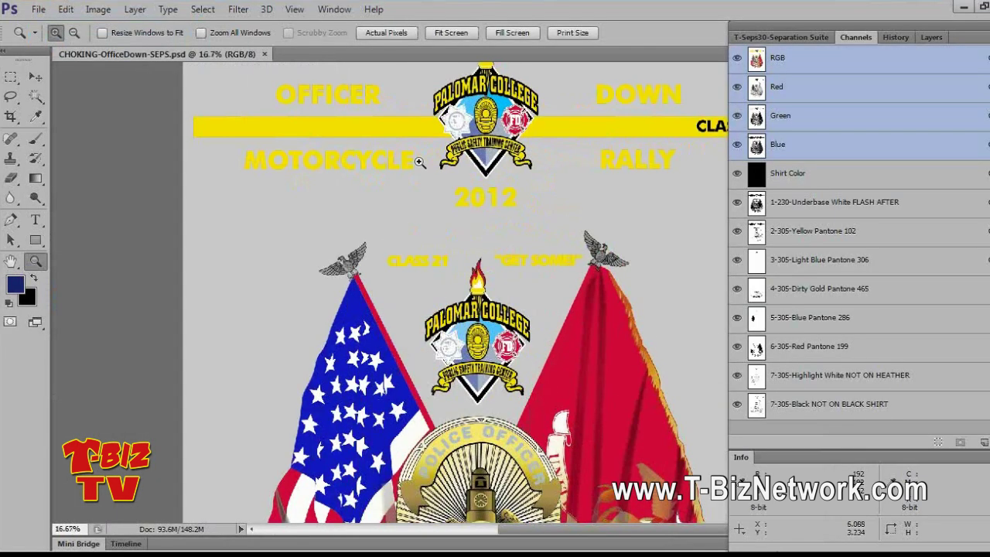
click(483, 166)
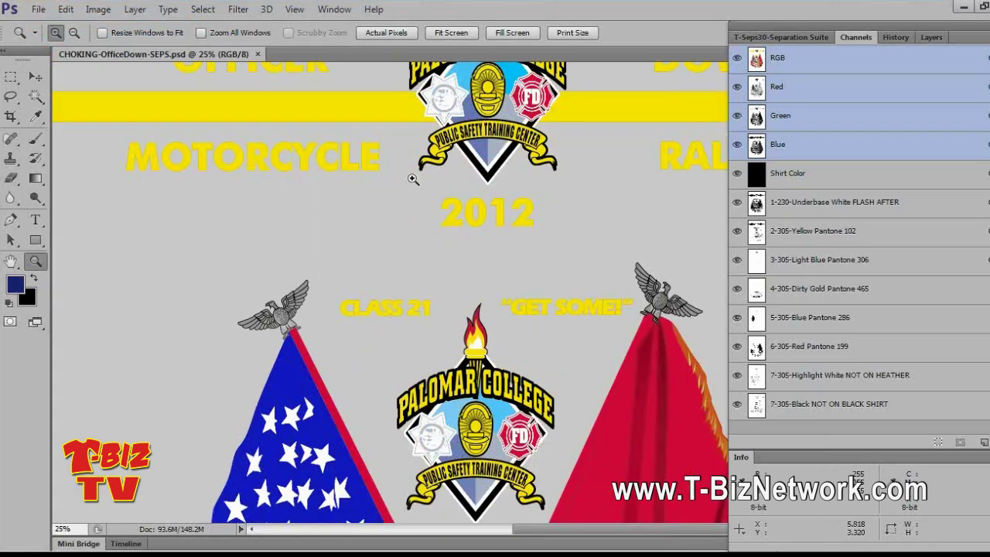
click(262, 165)
click(294, 171)
click(323, 178)
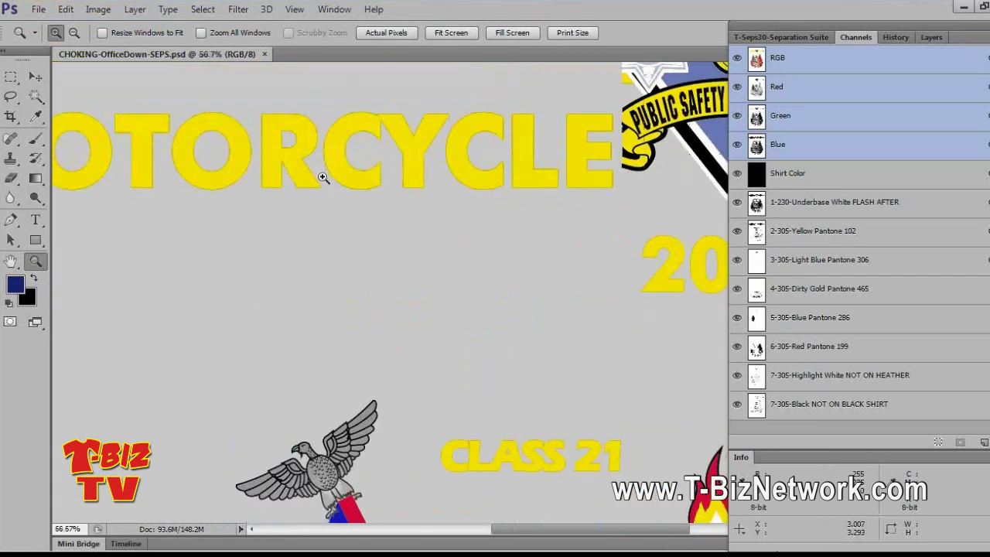
click(365, 184)
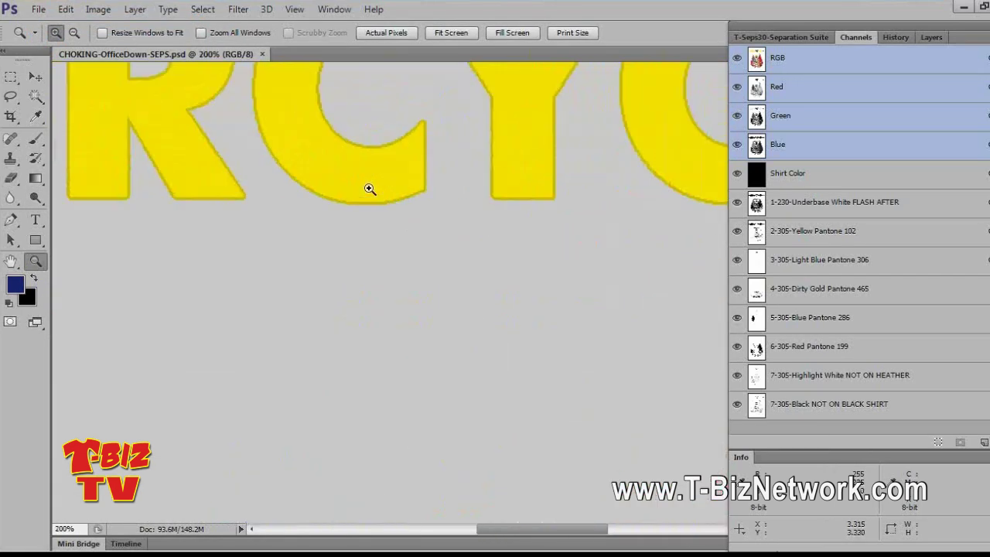
click(369, 188)
click(369, 188)
click(402, 231)
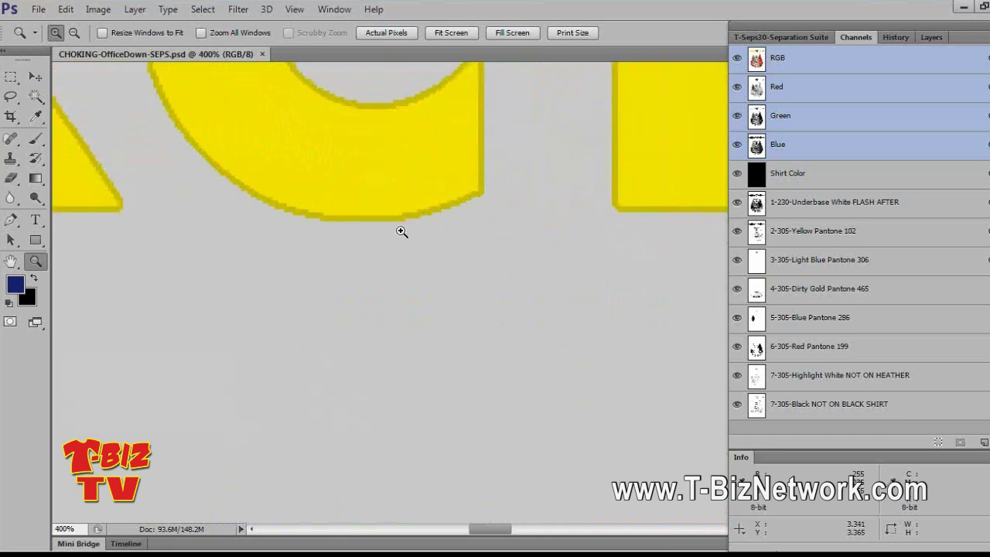
Step: View 2-305-Yellow Pantone 102 alone, and activate 1-230-Underbase White FLASH AFTER with the shirt color and all ink channels shown
drag(740, 260, 738, 419)
drag(737, 173, 740, 26)
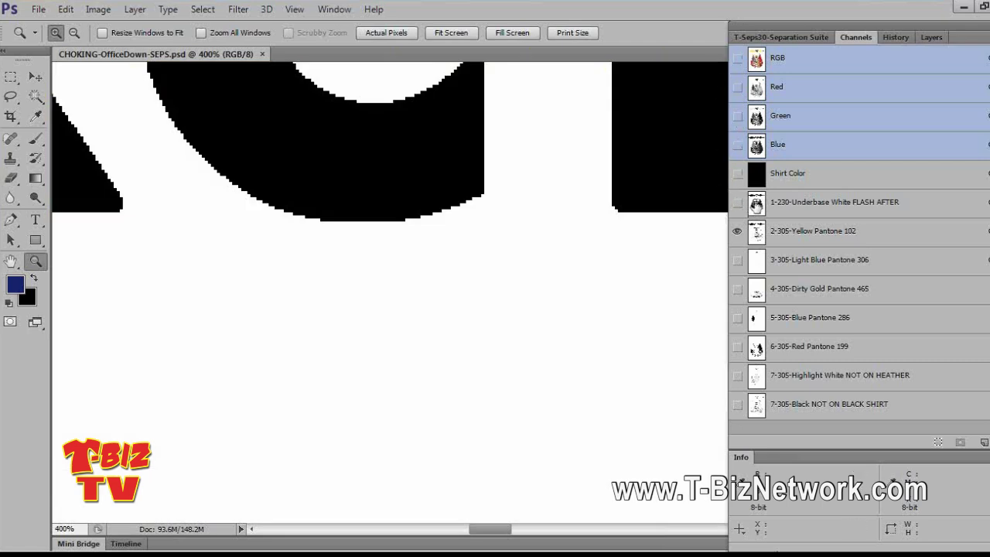
click(834, 202)
click(753, 229)
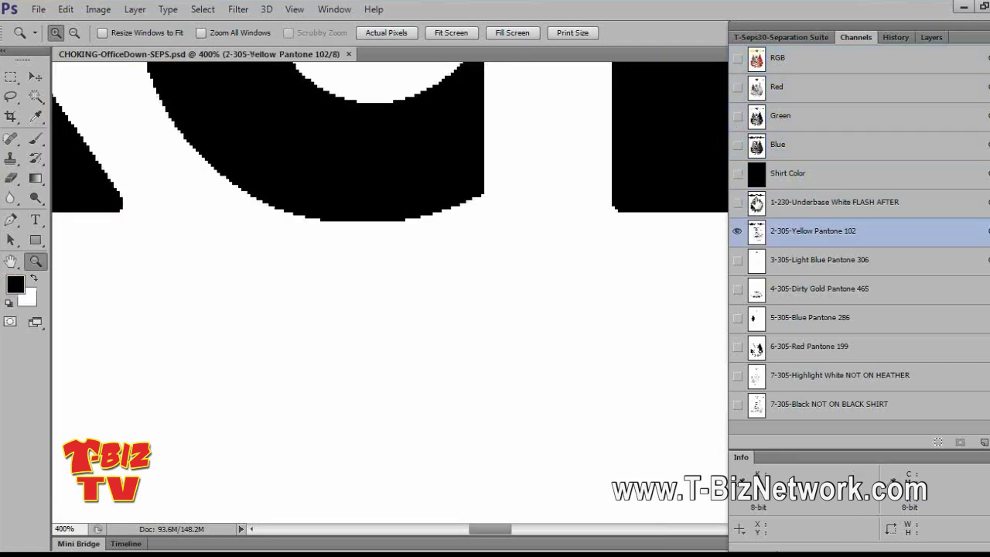
click(749, 203)
drag(733, 239, 739, 410)
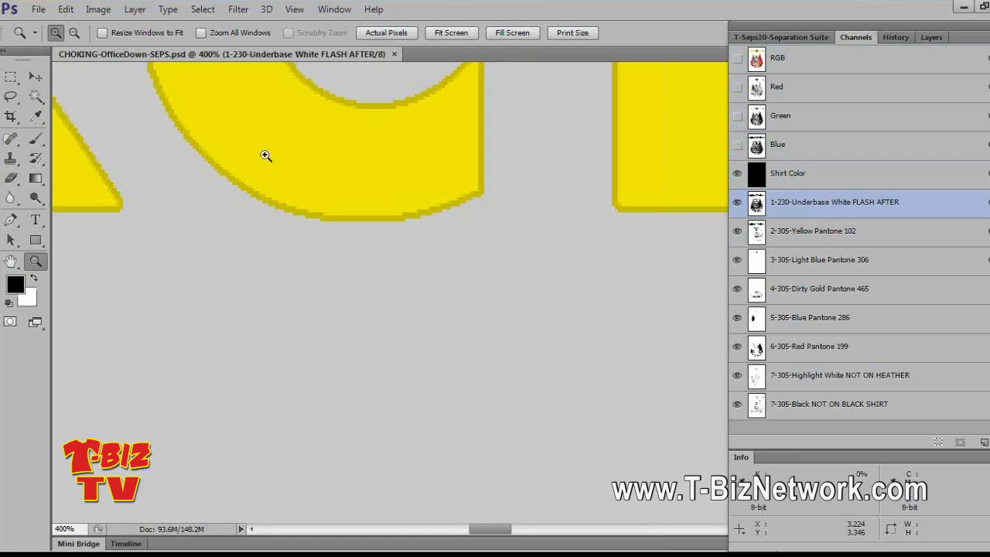
Step: Fit the design on screen and examine the yellow "GET SOME!", CLASS 21 and 2012 lettering at closer zoom
right_click(302, 157)
click(336, 162)
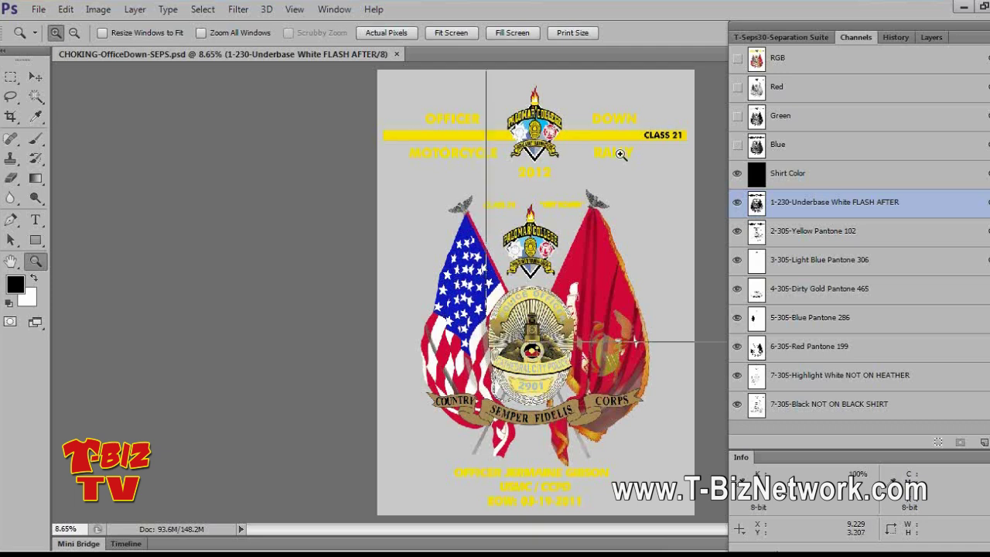
click(621, 154)
click(620, 153)
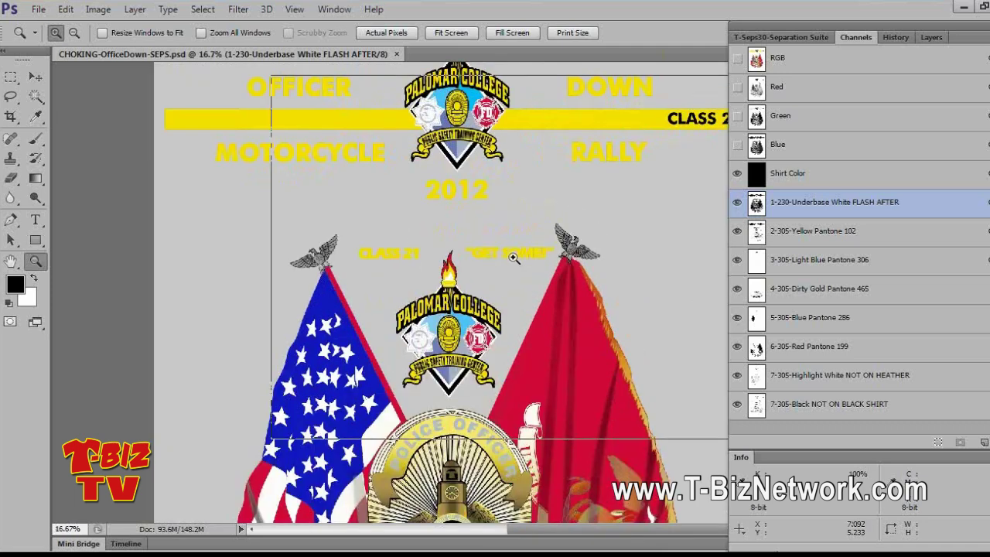
click(514, 255)
click(532, 254)
click(531, 255)
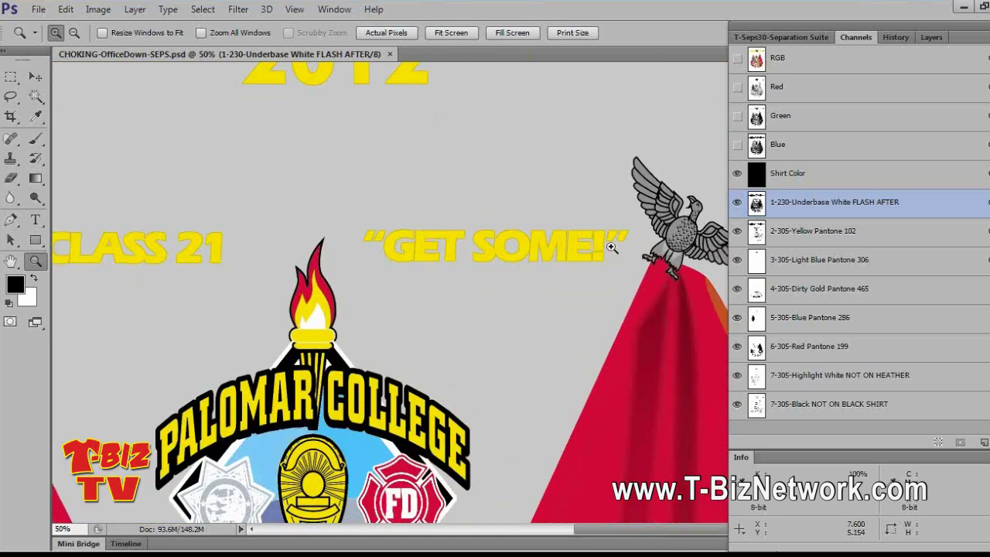
scroll(538, 247, up, 1)
scroll(538, 247, down, 3)
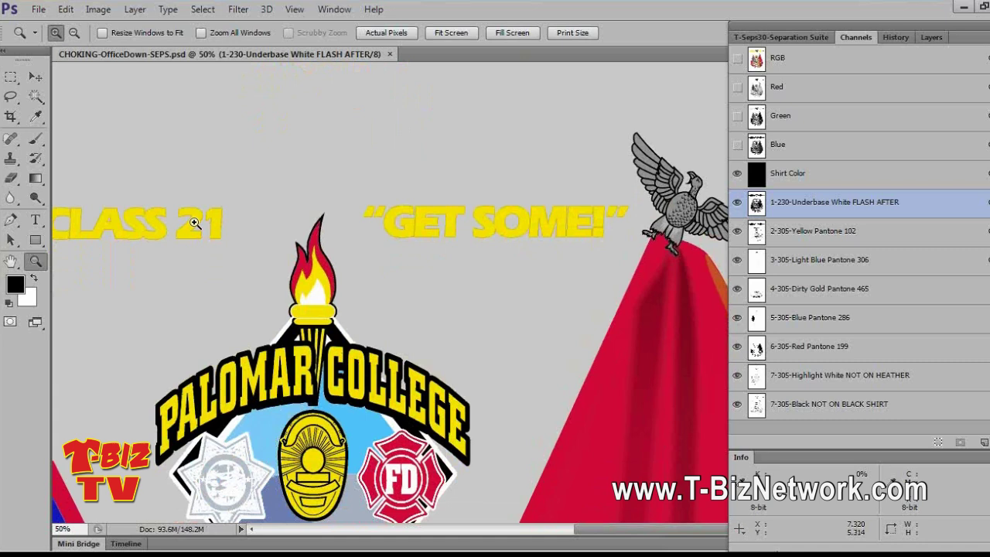
click(513, 230)
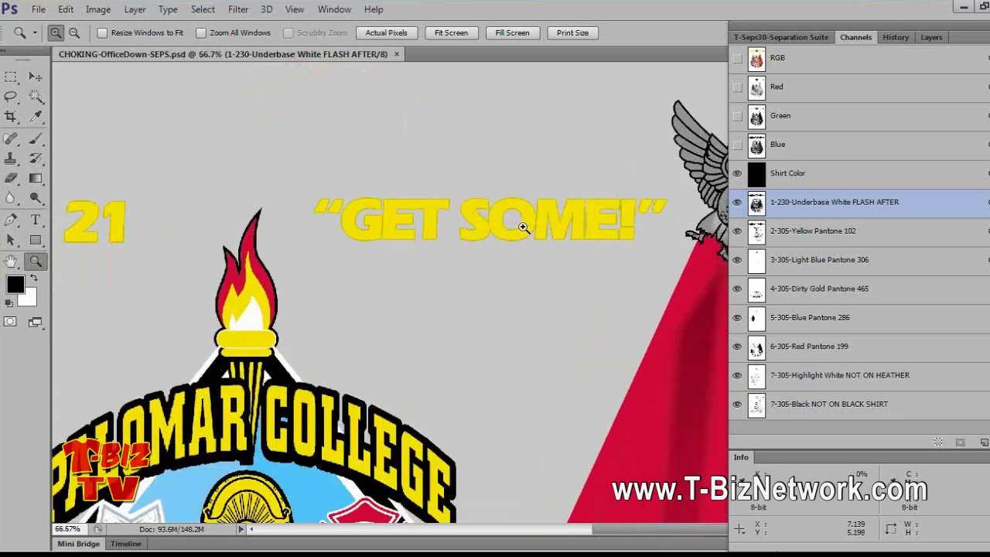
scroll(524, 226, up, 5)
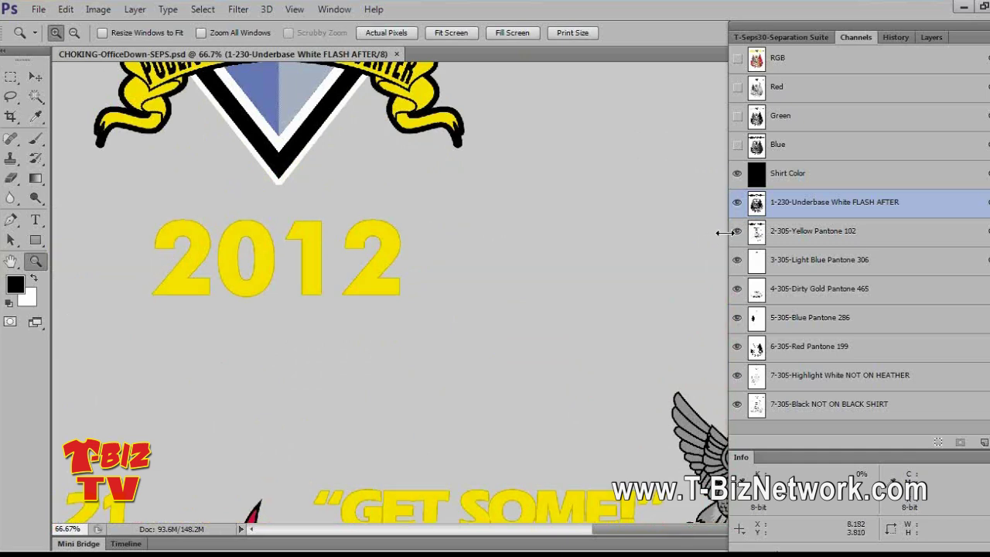
Step: Show only the 1-230-Underbase White FLASH AFTER channel and select all four digits of 2012 with the Magic Wand
drag(738, 233, 740, 458)
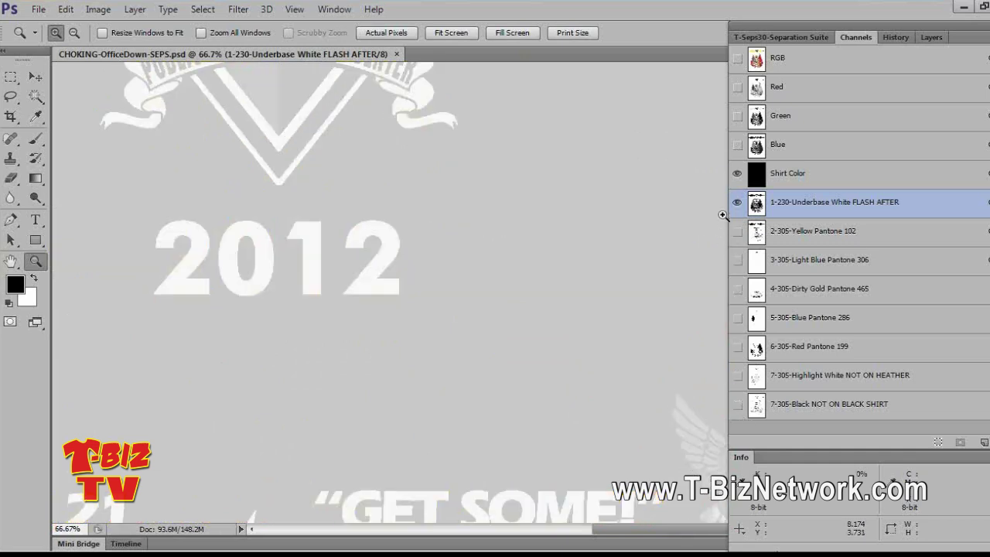
click(738, 173)
click(36, 96)
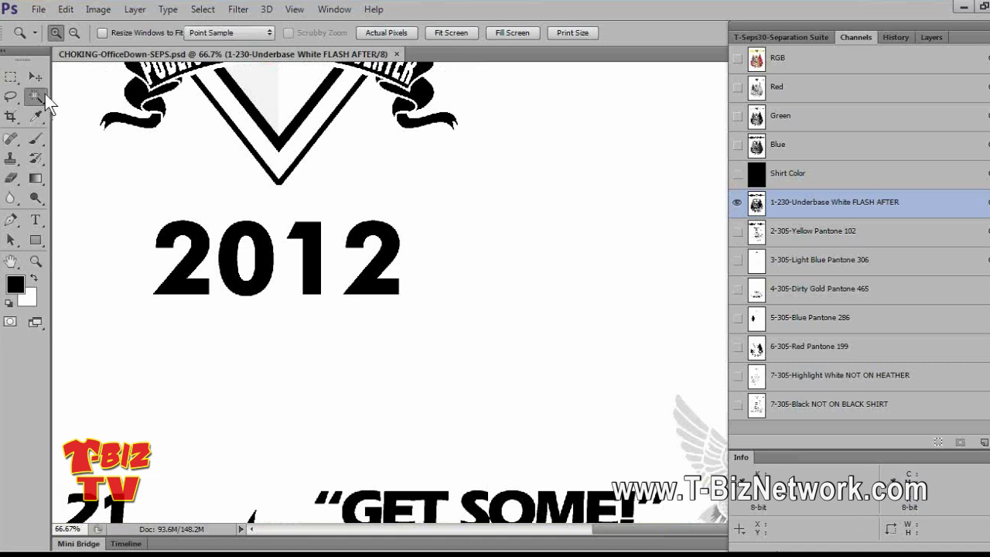
click(198, 248)
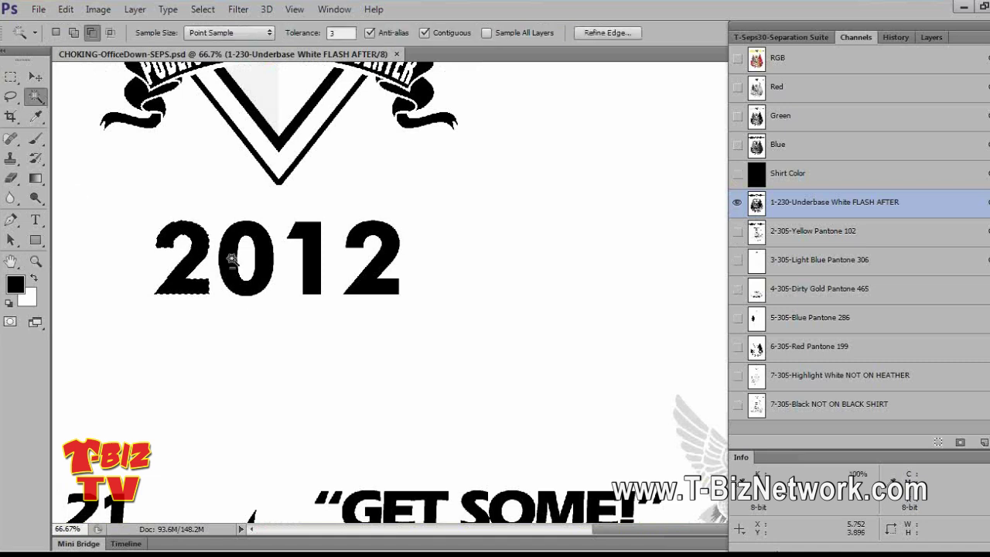
shift+click(232, 259)
shift+click(309, 242)
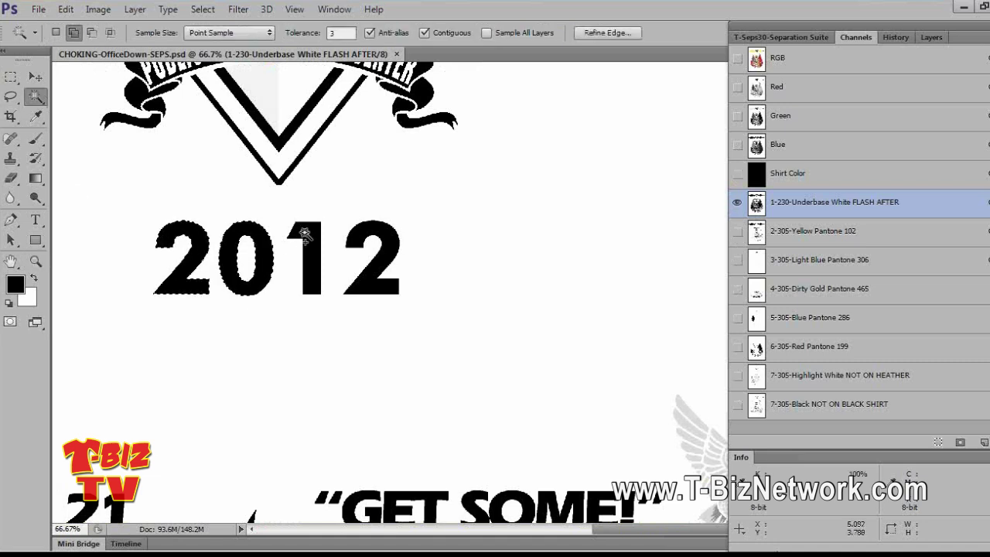
shift+click(358, 236)
Step: Zoom in on the top of the 0 in 2012 to examine the selection edge at 700%
click(36, 261)
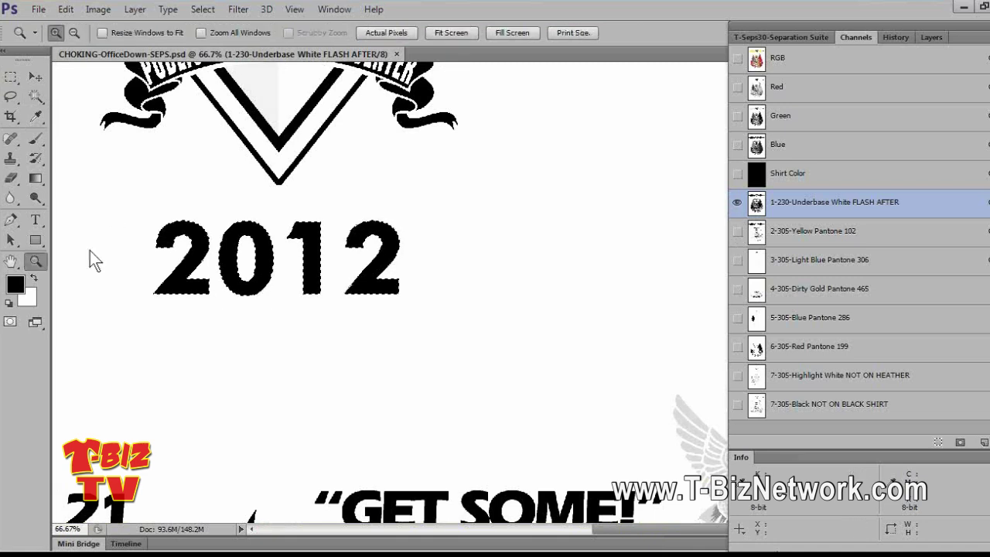
click(235, 234)
click(235, 235)
click(234, 230)
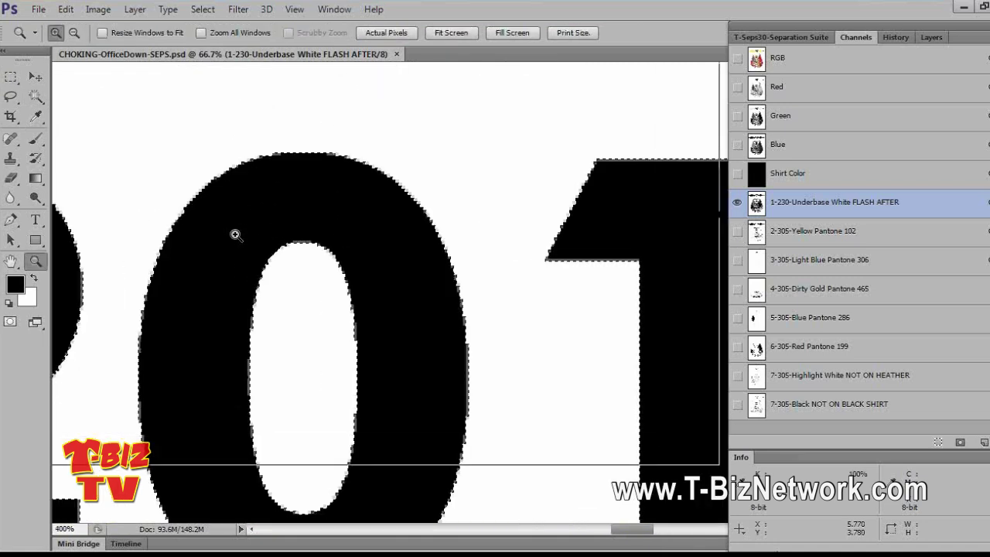
click(252, 225)
click(255, 226)
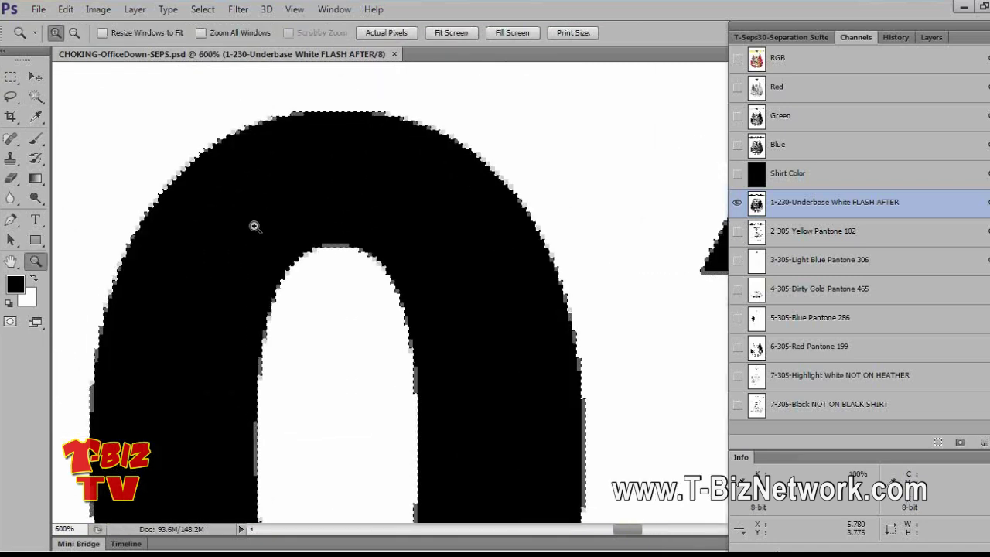
click(334, 210)
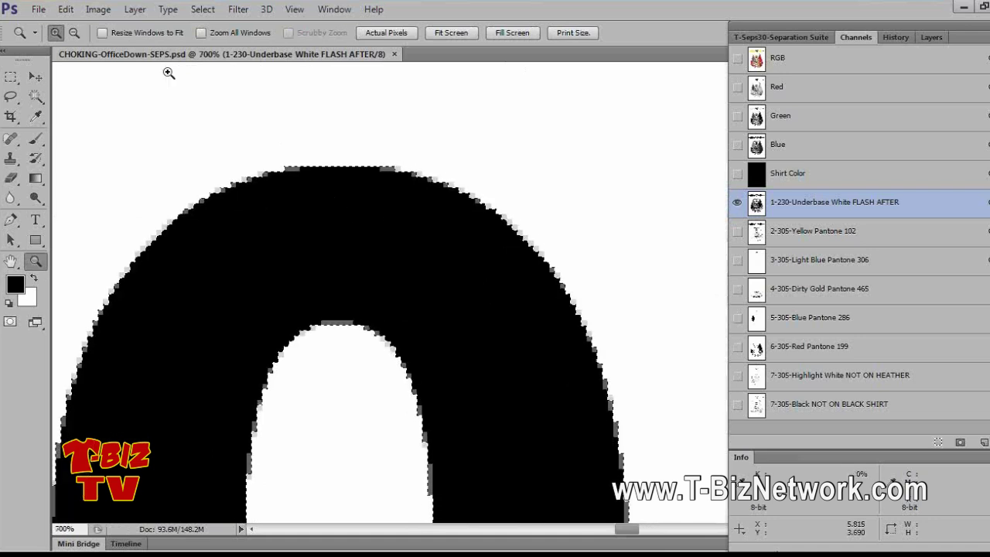
Step: Set the stroke color to white, try a 6 px stroke inside the edge of the selected 2012 digits, and undo it
click(67, 11)
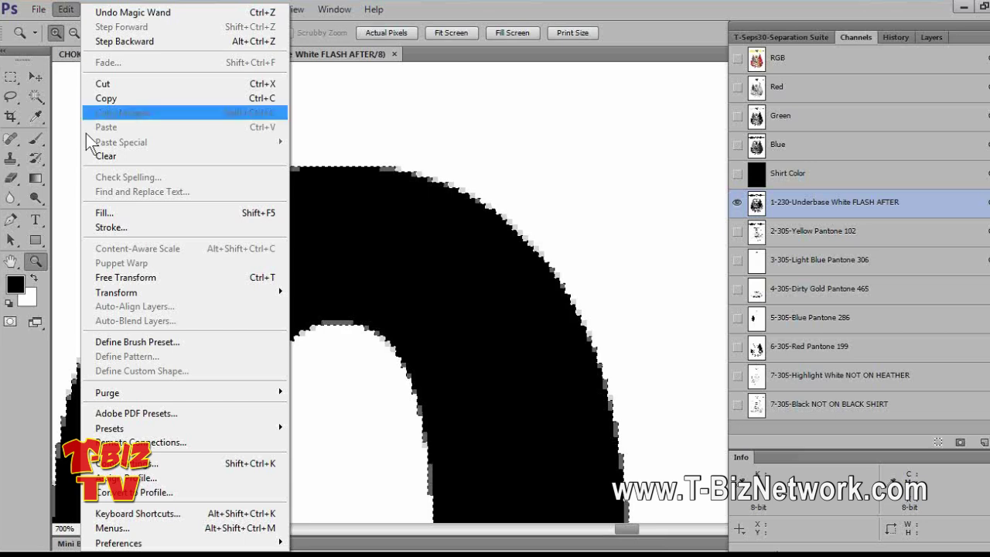
click(108, 228)
drag(505, 102, 641, 47)
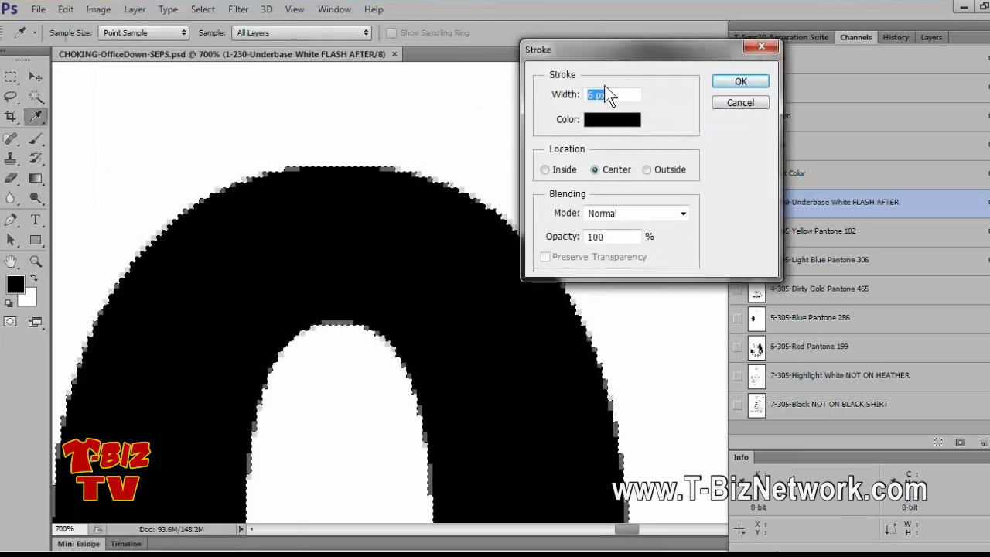
click(613, 118)
click(518, 66)
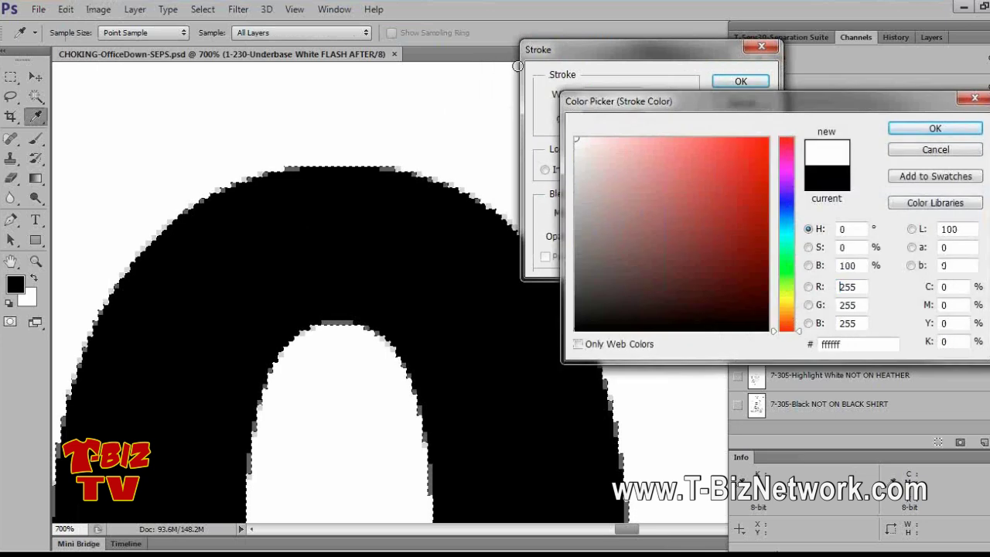
click(927, 129)
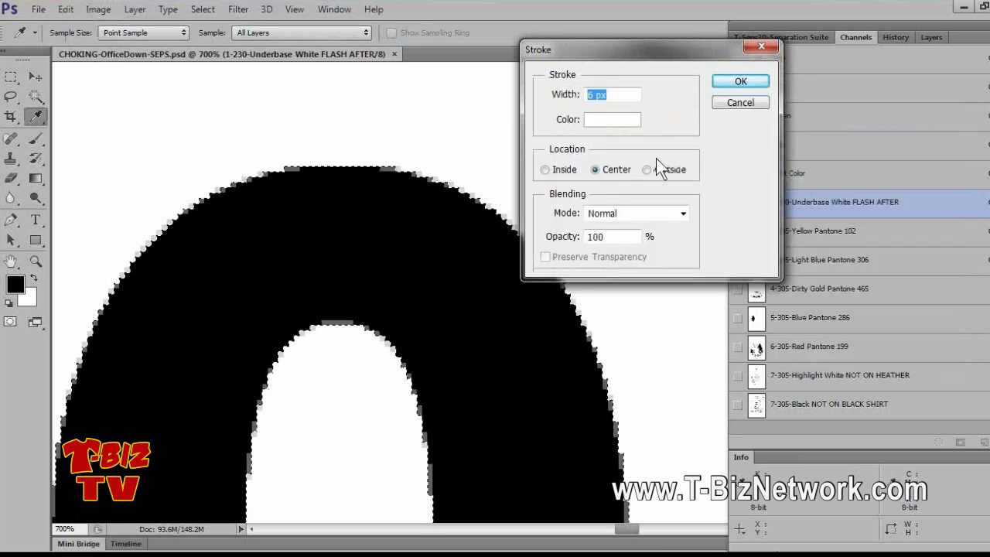
click(546, 170)
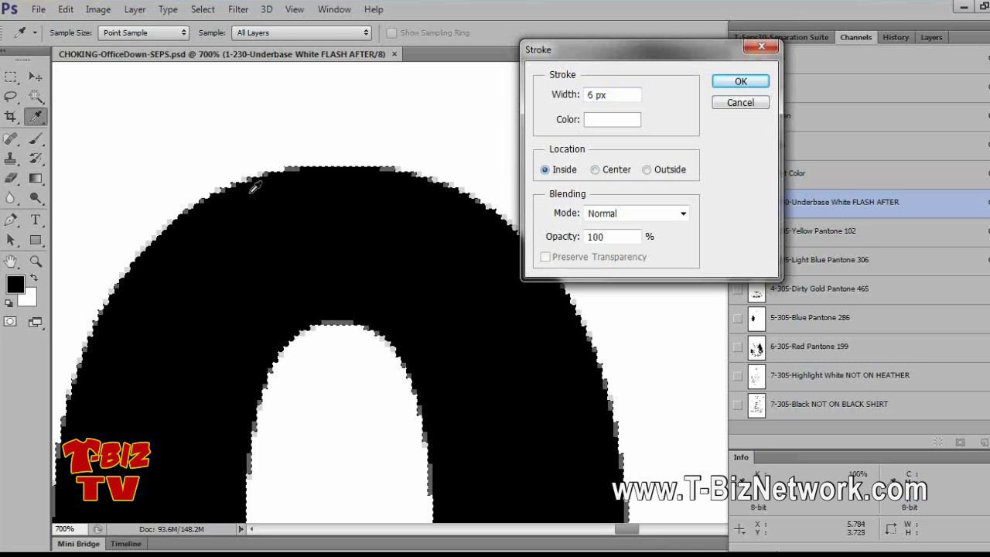
click(741, 82)
key(z)
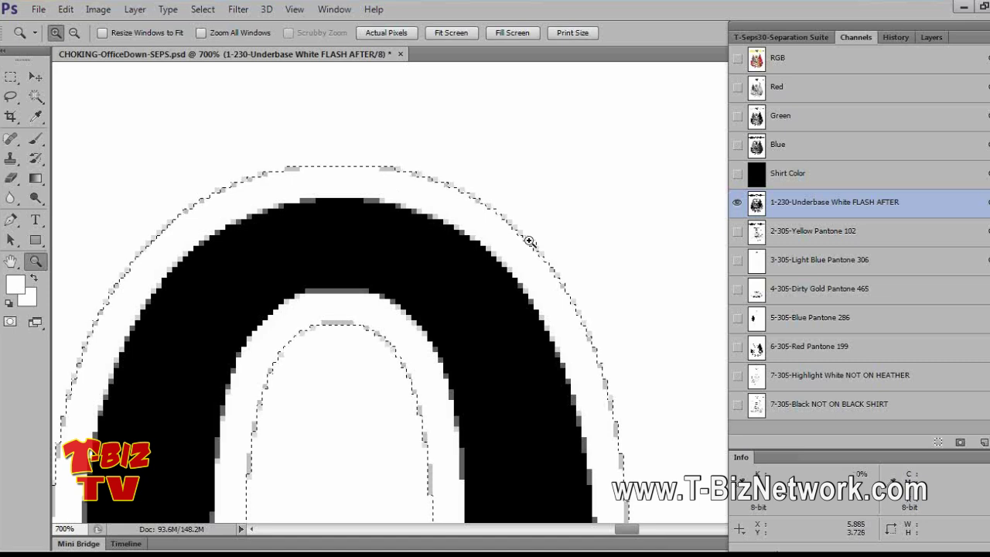
key(ctrl+z)
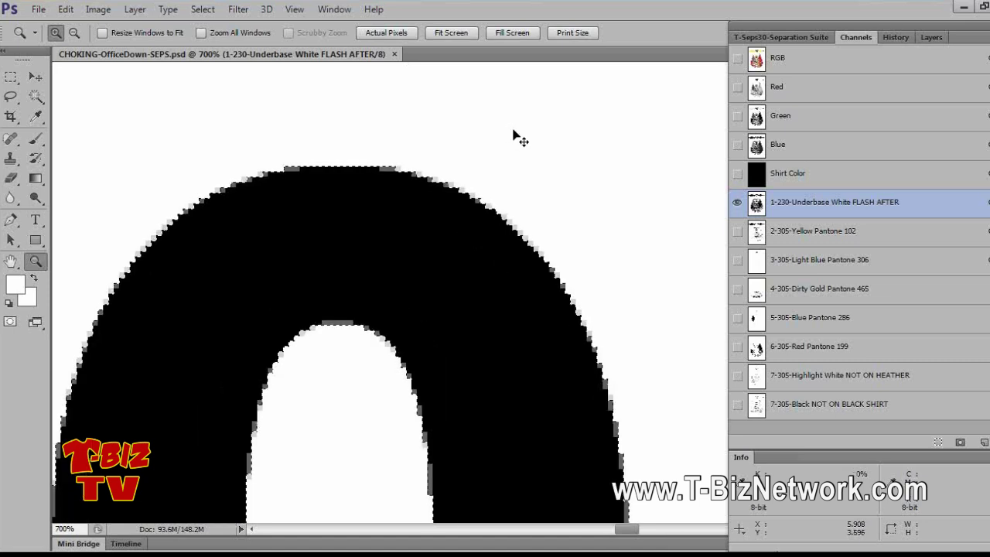
Step: Stroke the selected 2012 digits with a 6 px white line centered on the selection edge
click(61, 10)
click(107, 228)
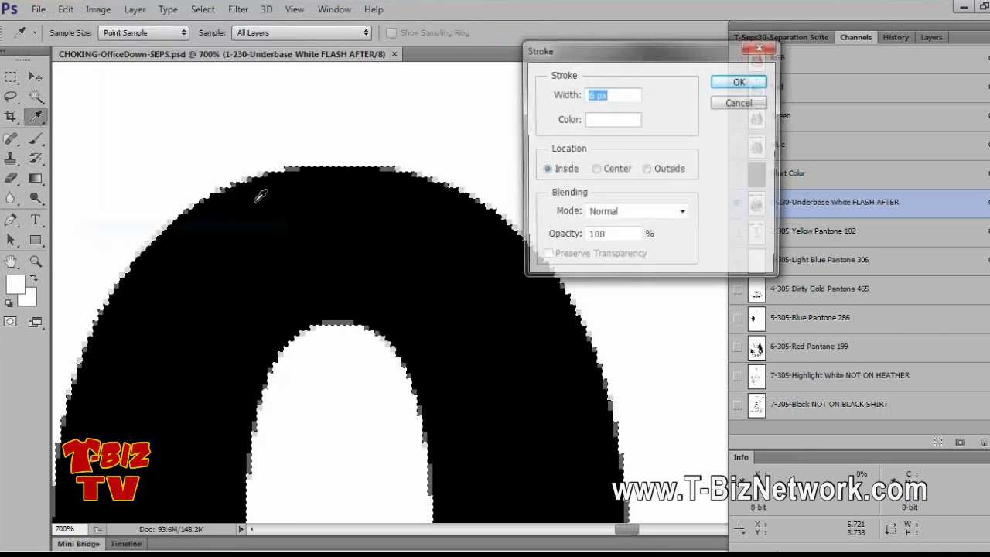
click(597, 170)
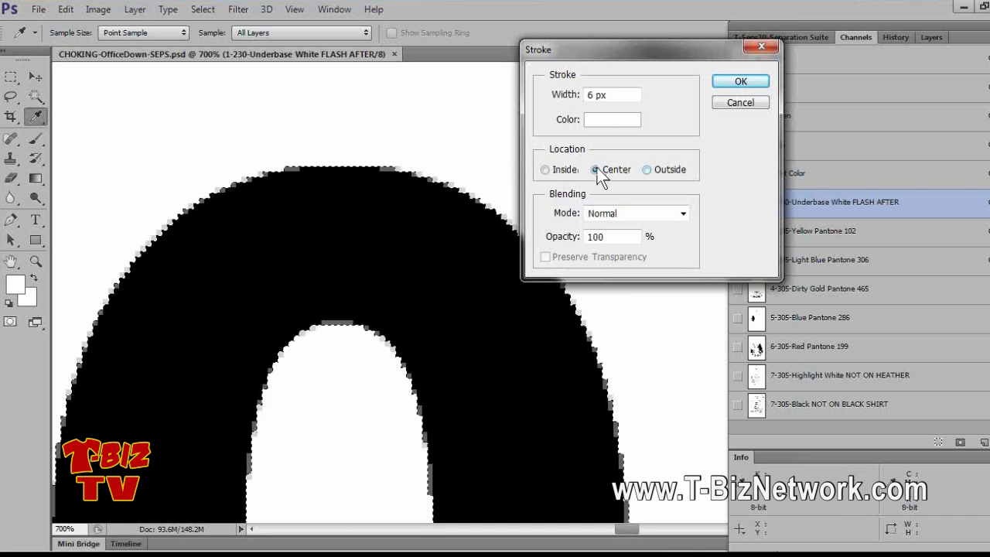
click(738, 81)
key(z)
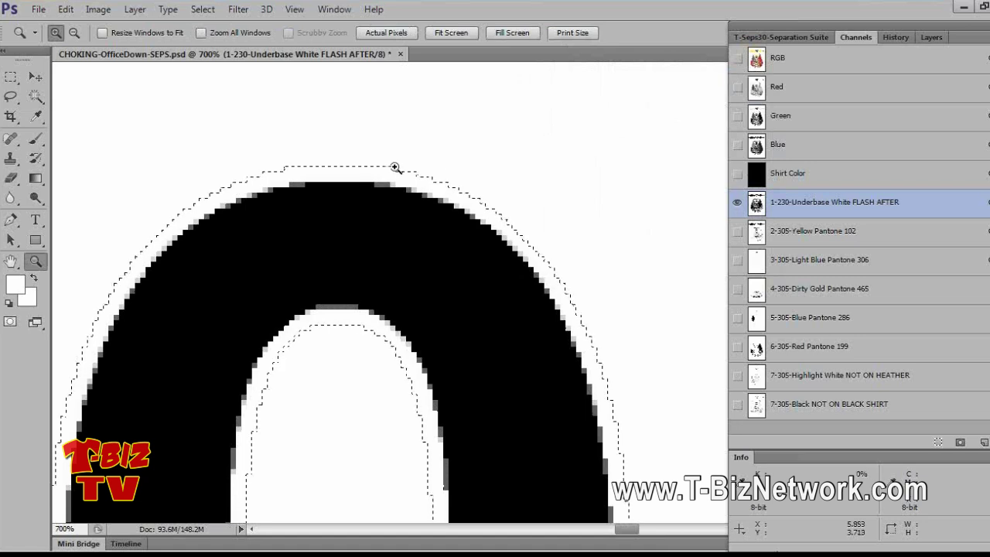
Step: Fit the artwork on screen and show the Shirt Color channel with all the ink channels for a combined preview
right_click(479, 197)
click(503, 198)
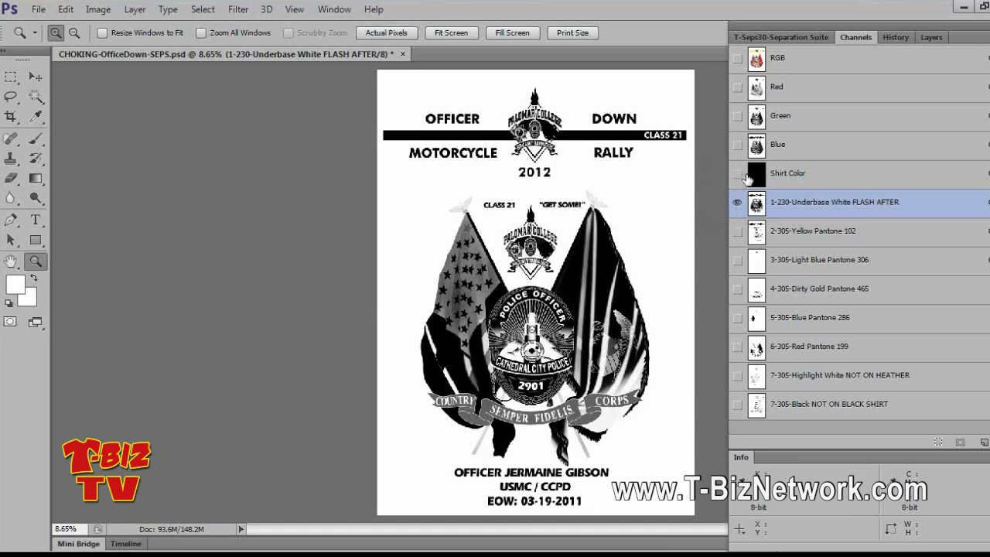
drag(739, 178, 737, 422)
Step: Examine the composite preview up close, from the SEMPER FIDELIS banner up over the police badge to the Palomar College logo
click(572, 478)
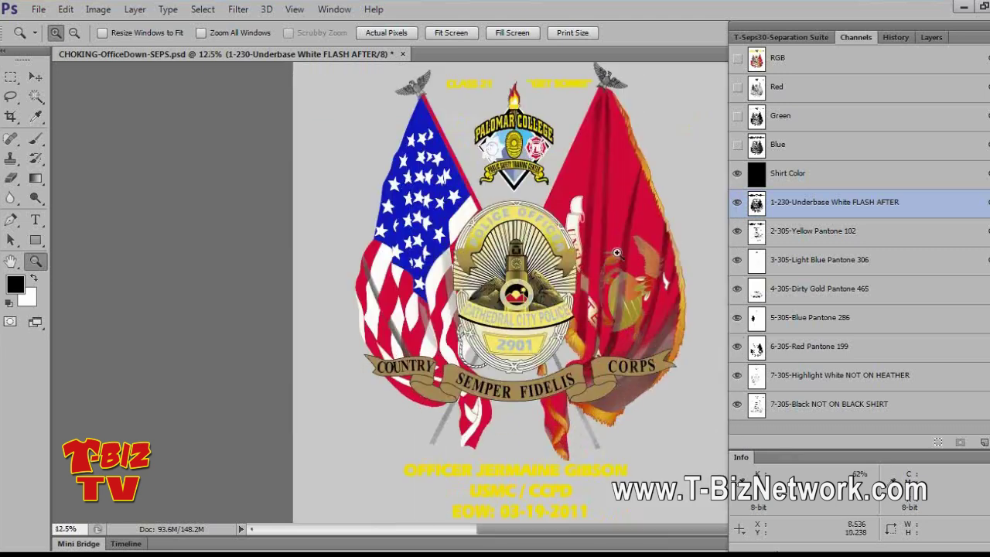
scroll(617, 242, up, 3)
scroll(502, 426, down, 3)
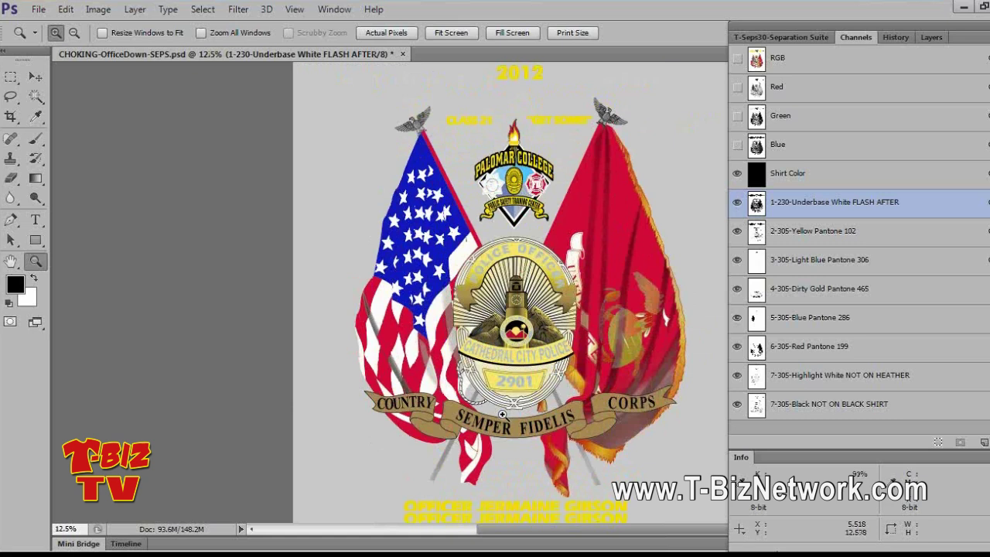
click(495, 396)
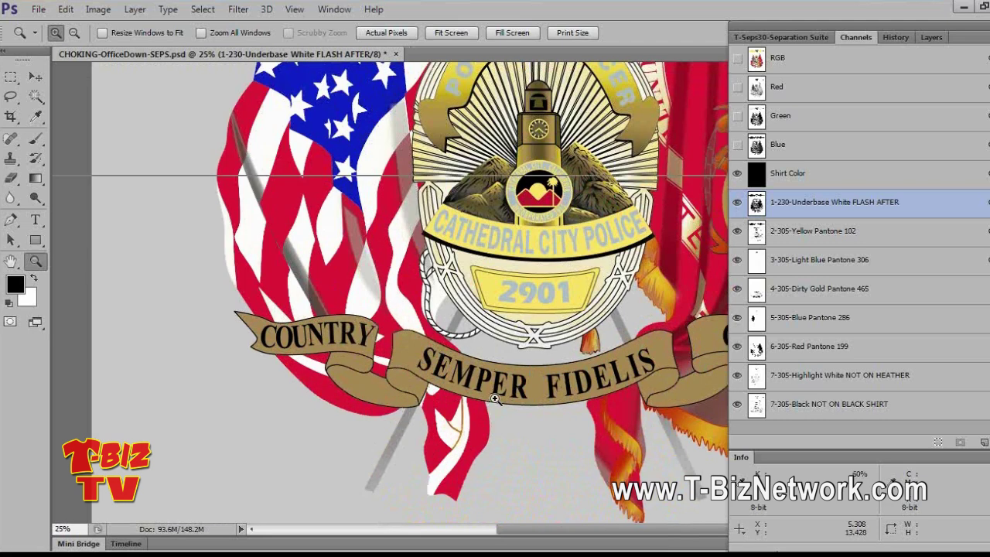
click(495, 398)
click(523, 386)
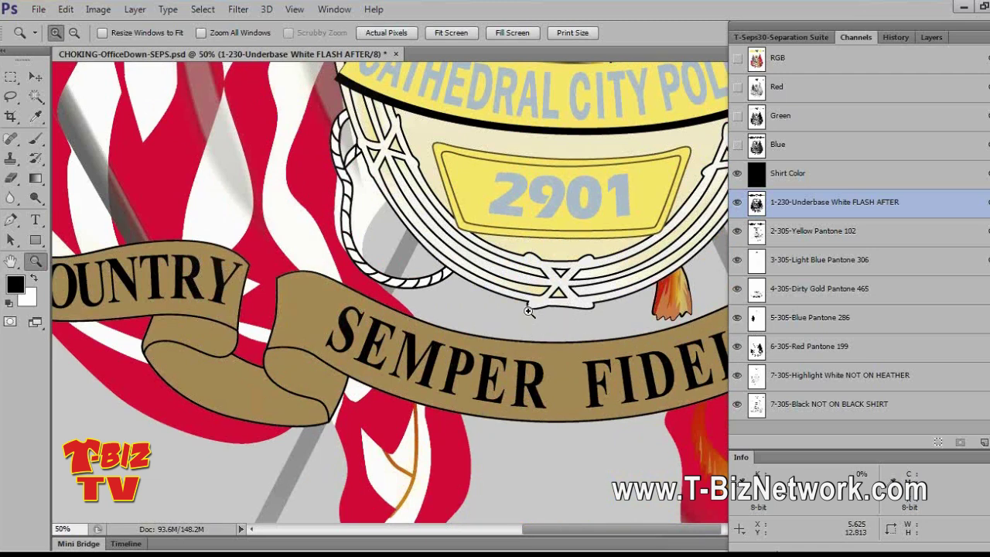
scroll(529, 314, up, 6)
scroll(486, 260, up, 6)
scroll(321, 177, up, 3)
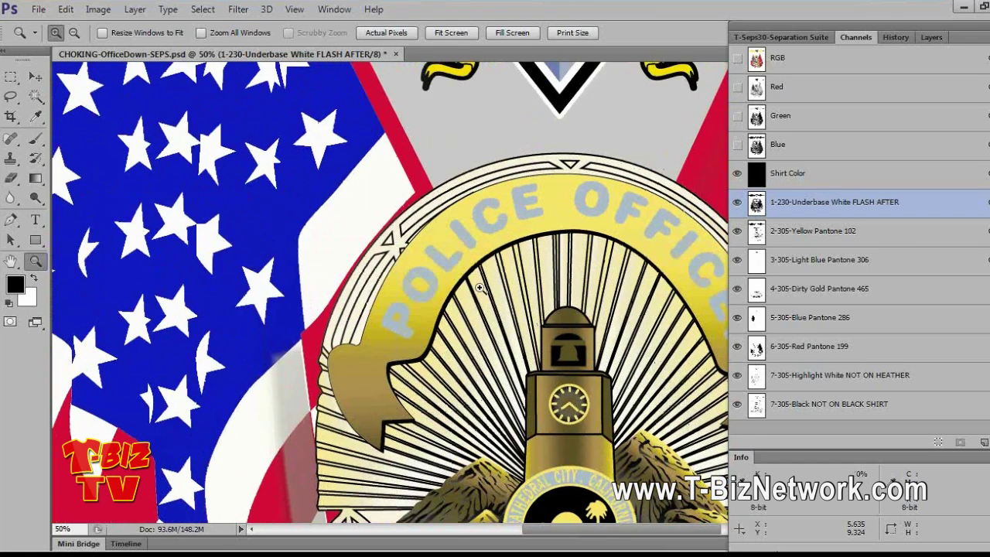
scroll(485, 273, up, 1)
scroll(485, 274, up, 10)
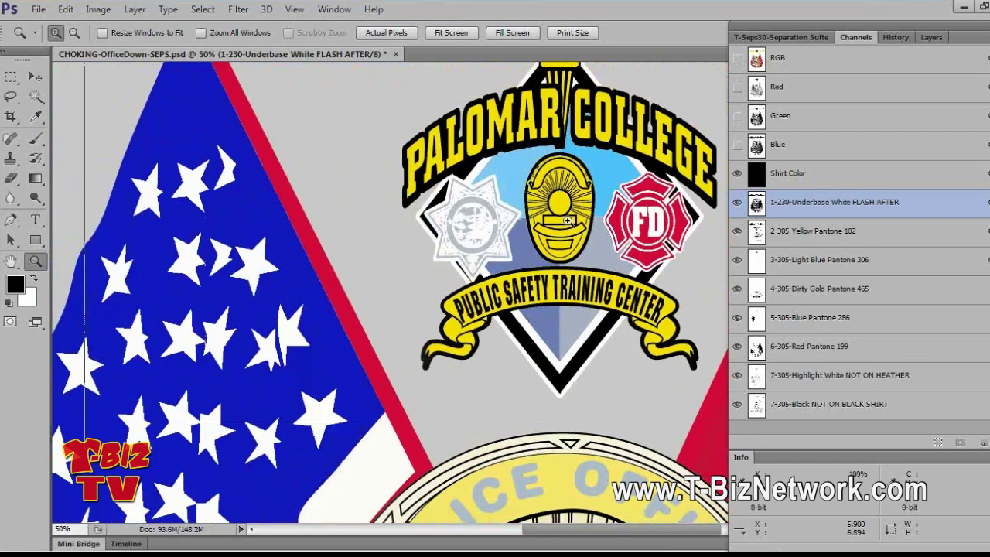
Step: Examine the Palomar College logo and its safety center ribbon at several magnifications
click(557, 232)
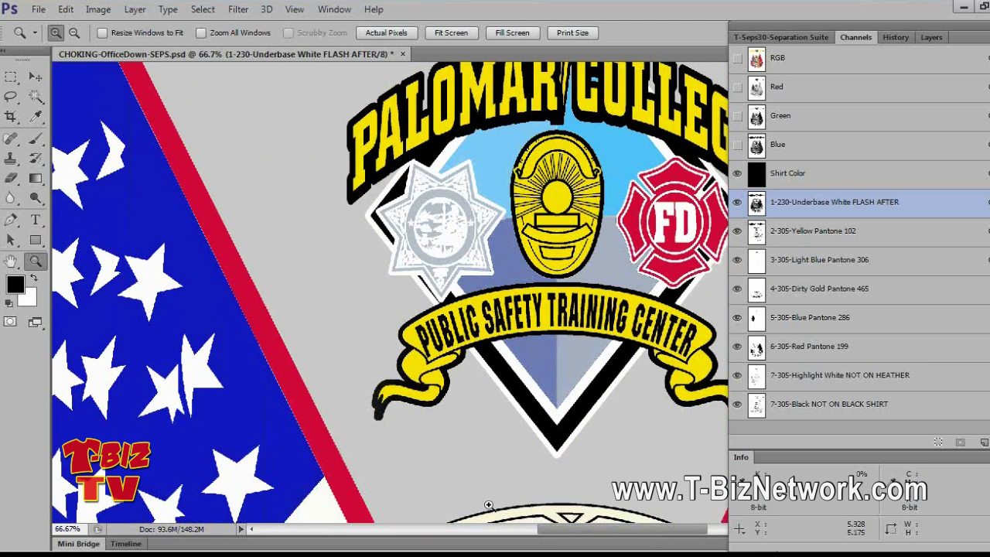
click(509, 530)
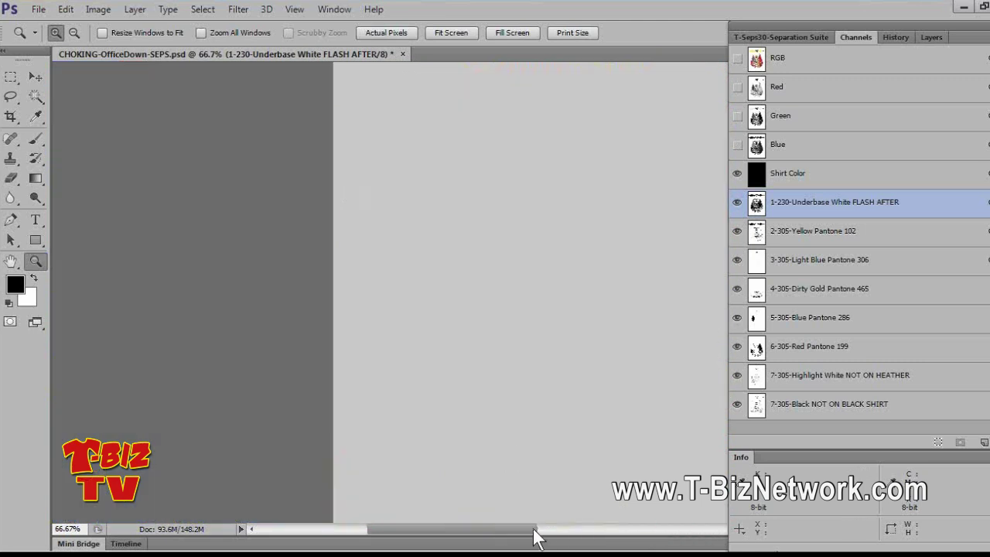
click(499, 347)
right_click(502, 344)
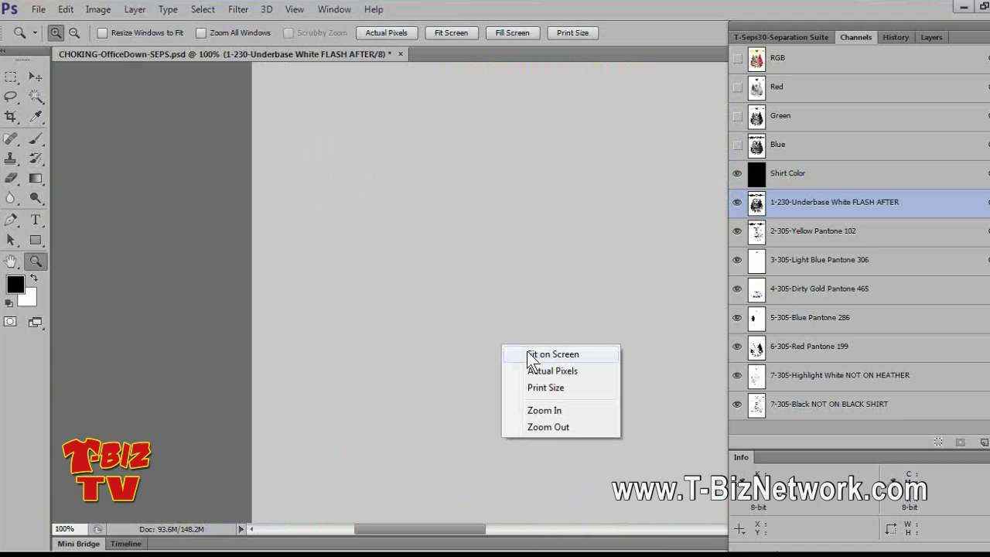
click(531, 352)
drag(552, 264, 552, 263)
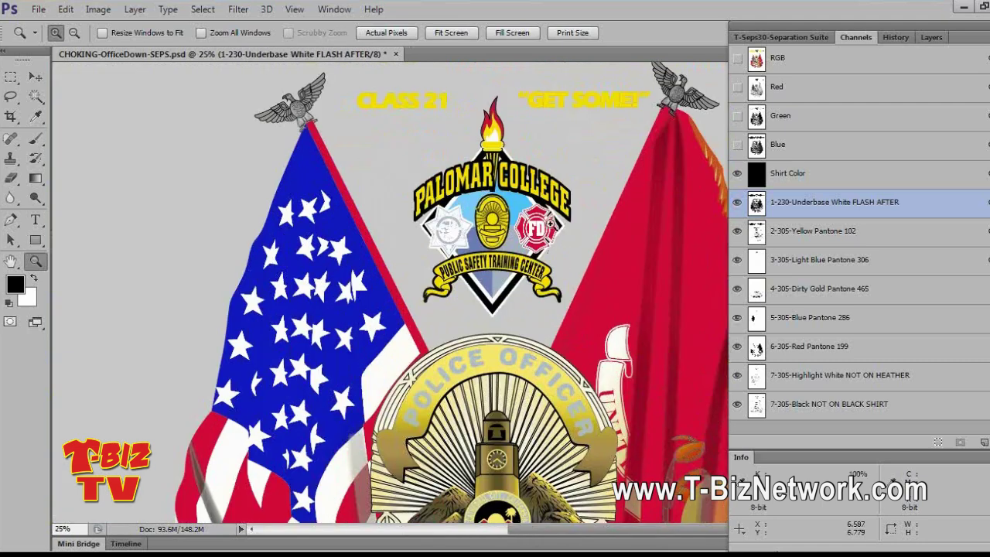
click(551, 224)
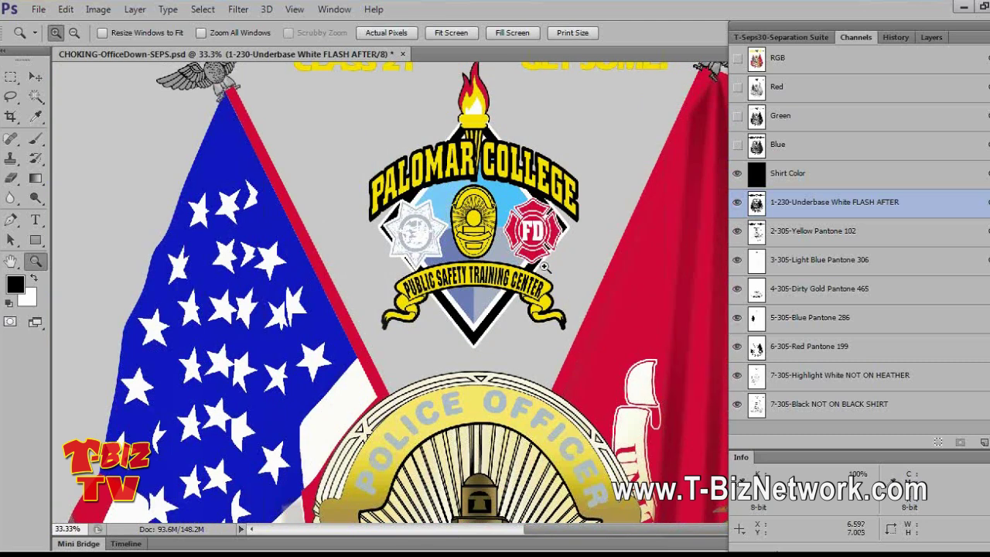
click(525, 284)
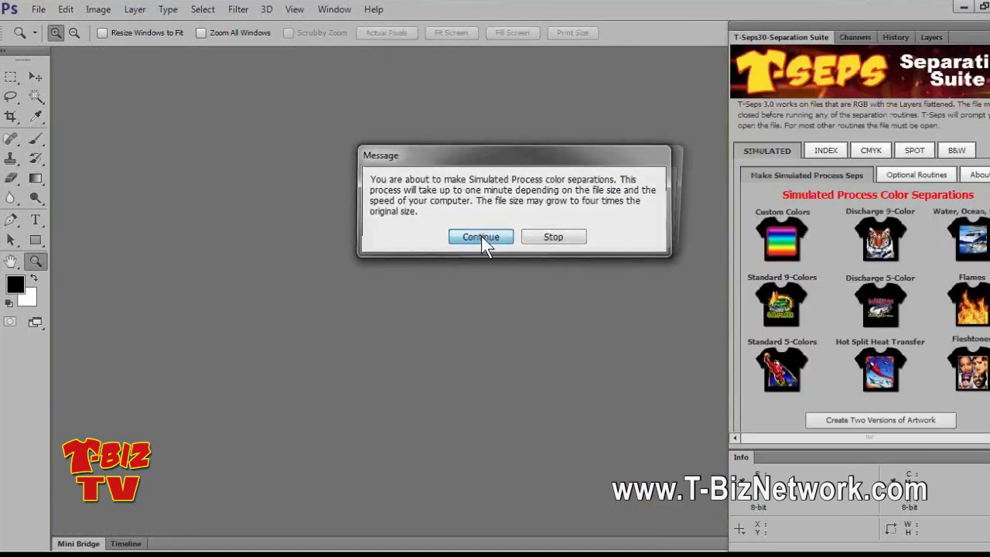
Step: Run the simulated process color separation with Jose-black.jpg from the SimulatedProcess folder as the masked file and Jose-White.jpg as the unmasked file
click(482, 232)
click(486, 232)
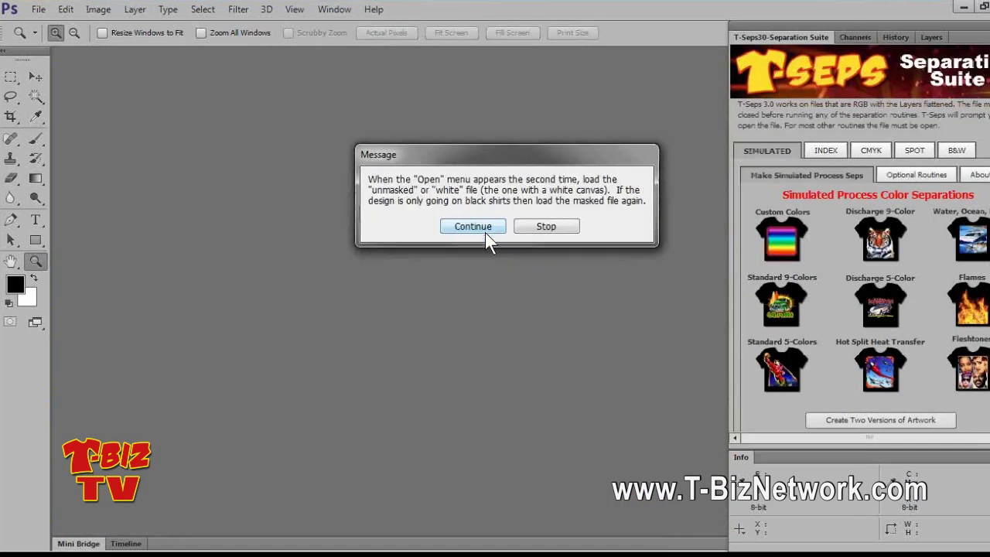
click(486, 226)
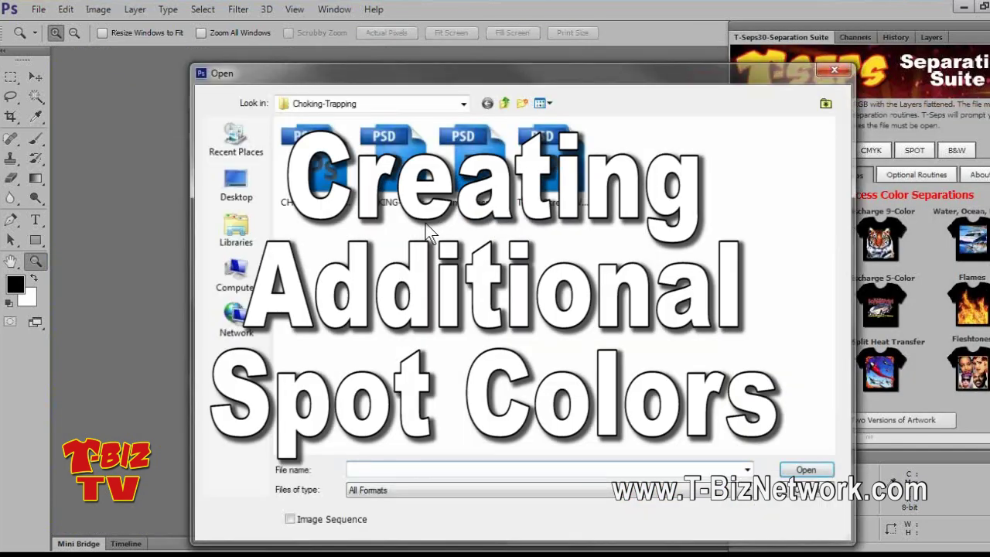
click(502, 100)
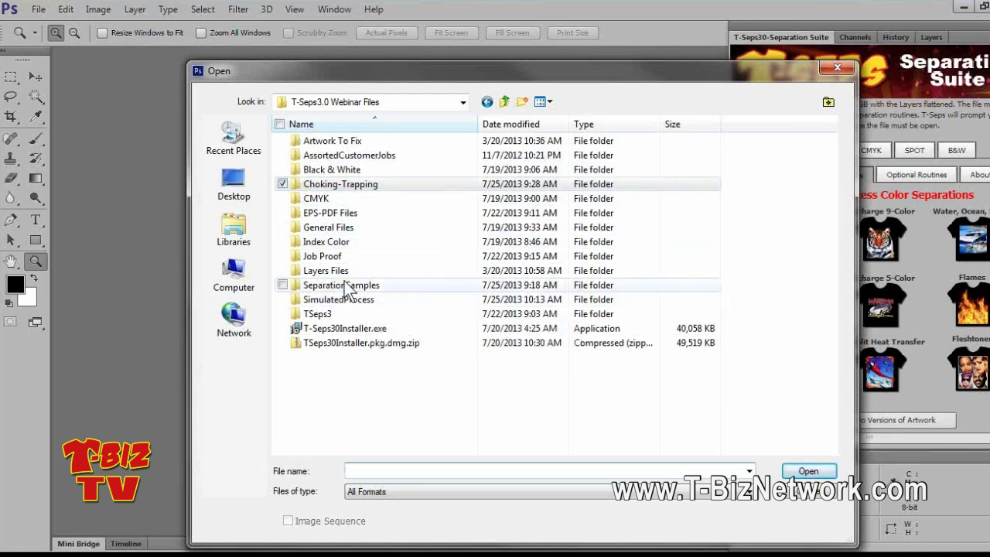
double_click(344, 300)
scroll(489, 285, down, 4)
scroll(488, 285, up, 2)
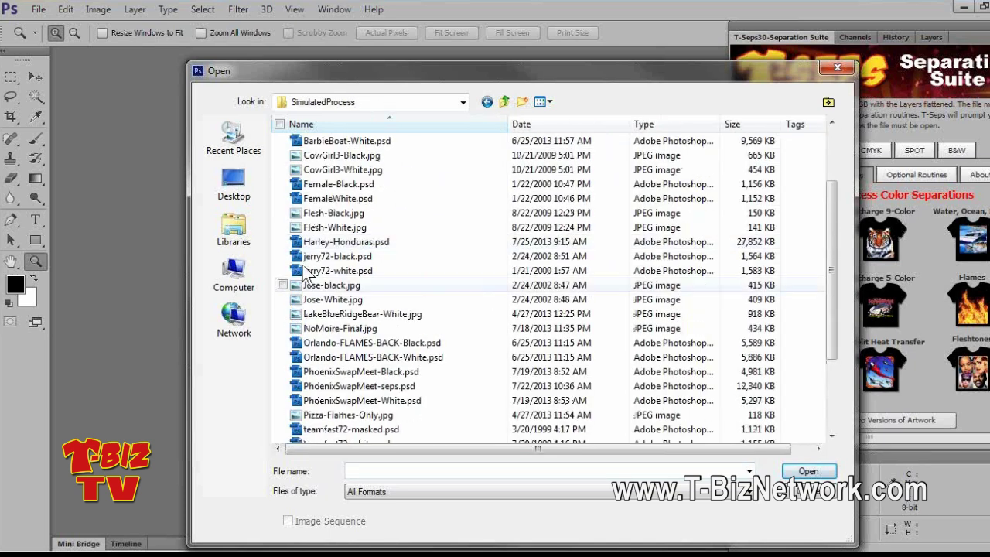
double_click(333, 284)
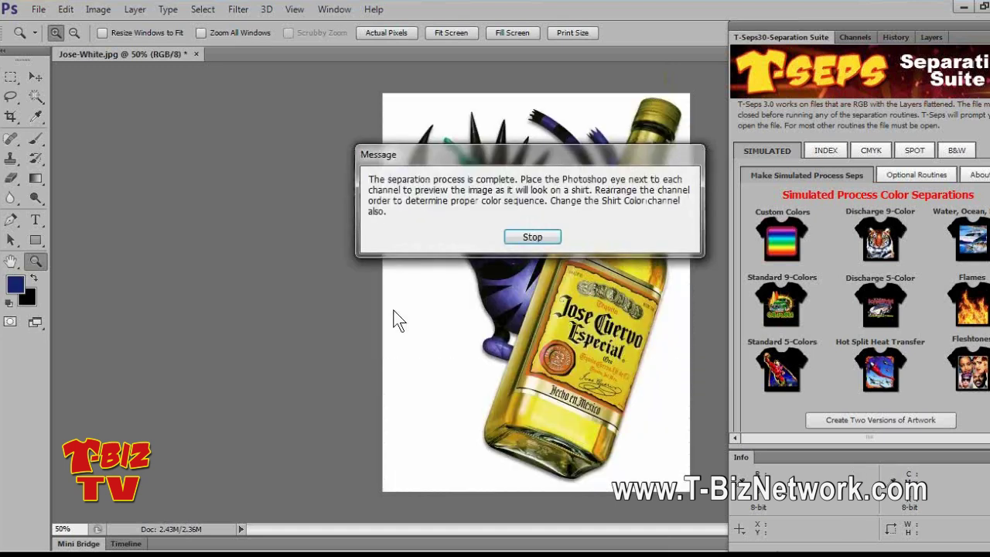
click(534, 238)
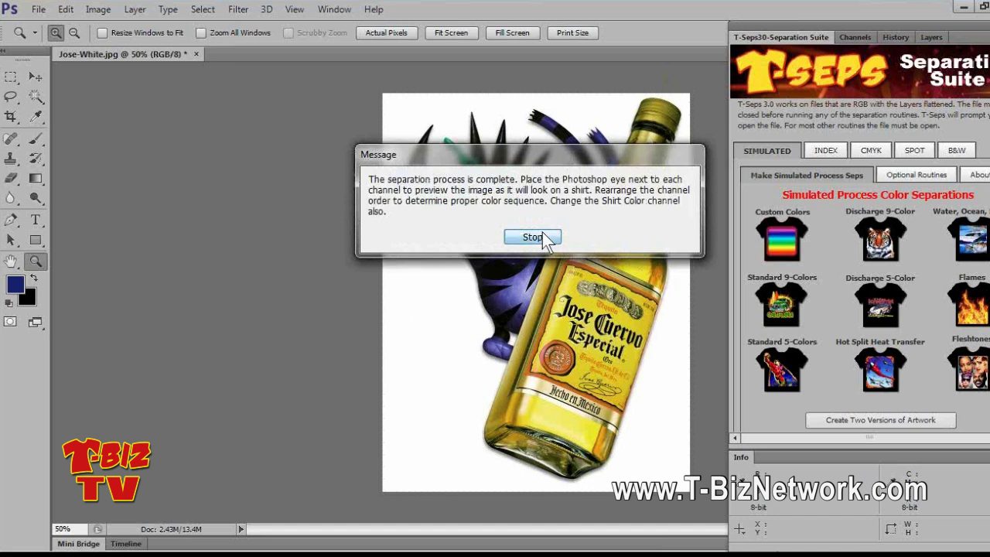
Step: Float the Jose-White.jpg window, then preview its separation channels on the shirt color and hide them
drag(162, 60, 188, 75)
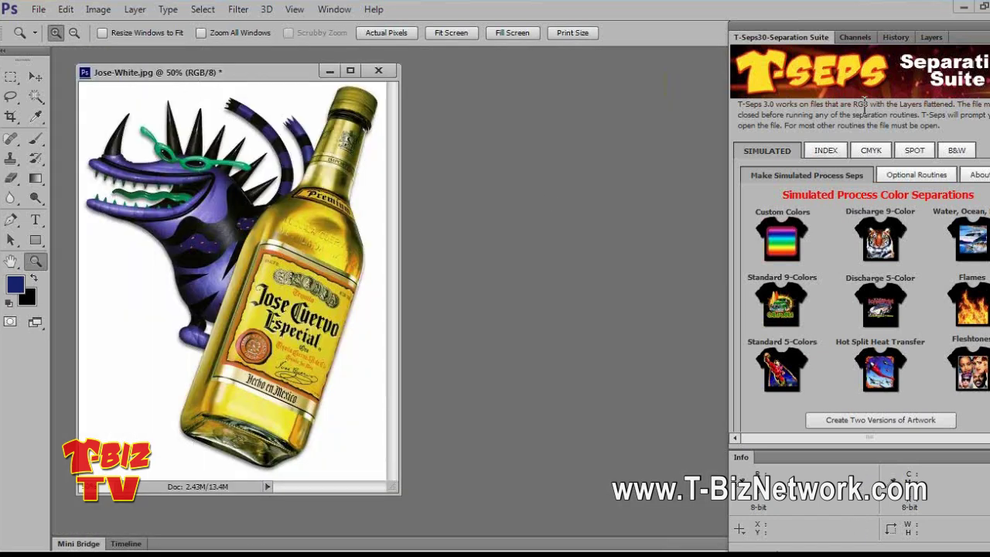
click(855, 37)
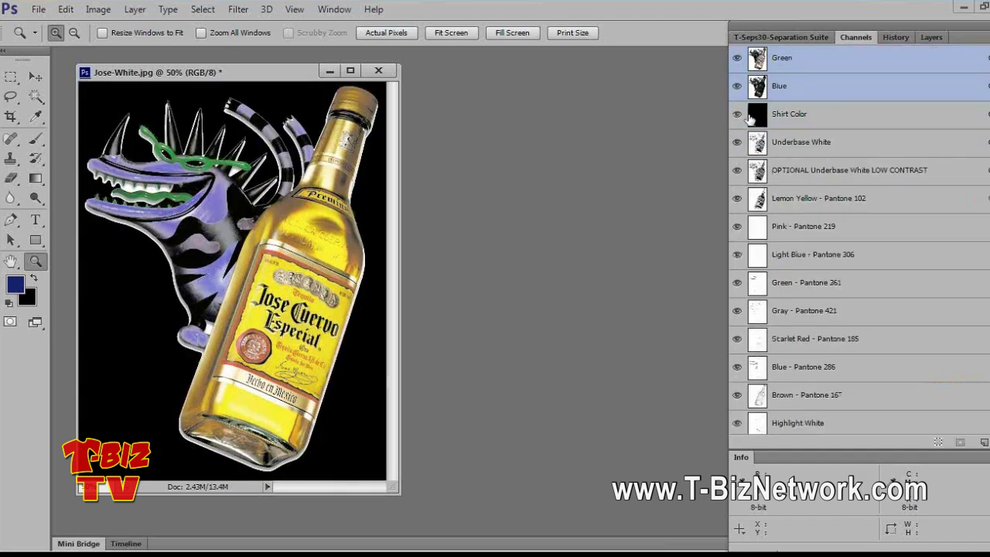
drag(737, 116, 741, 497)
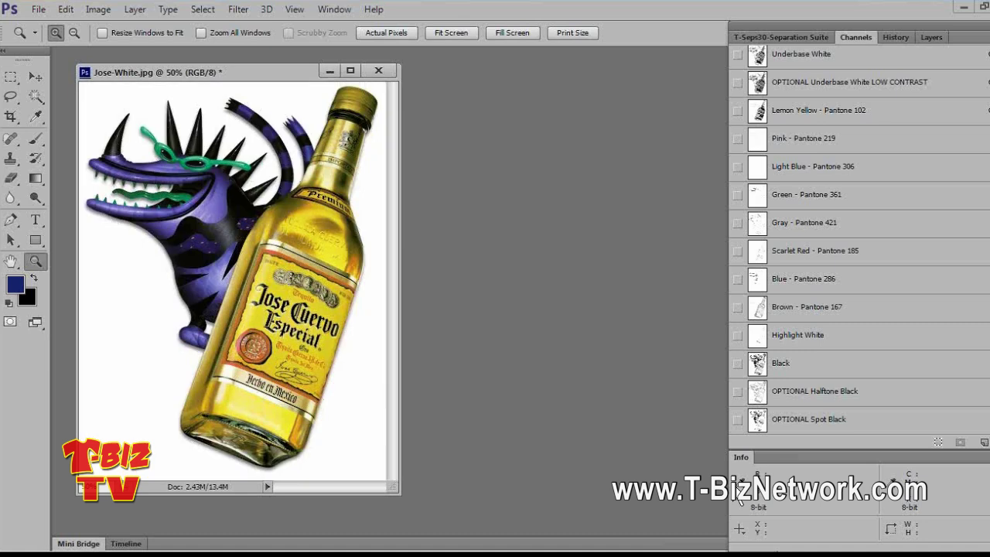
Step: View the Green - Pantone 361 channel on its own and return to the RGB composite
scroll(852, 232, up, 5)
click(754, 340)
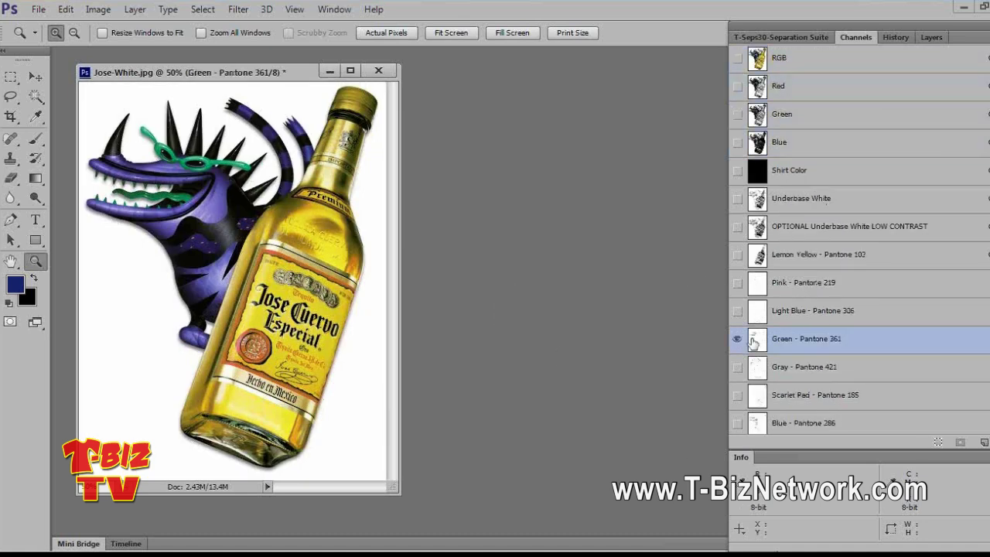
click(840, 65)
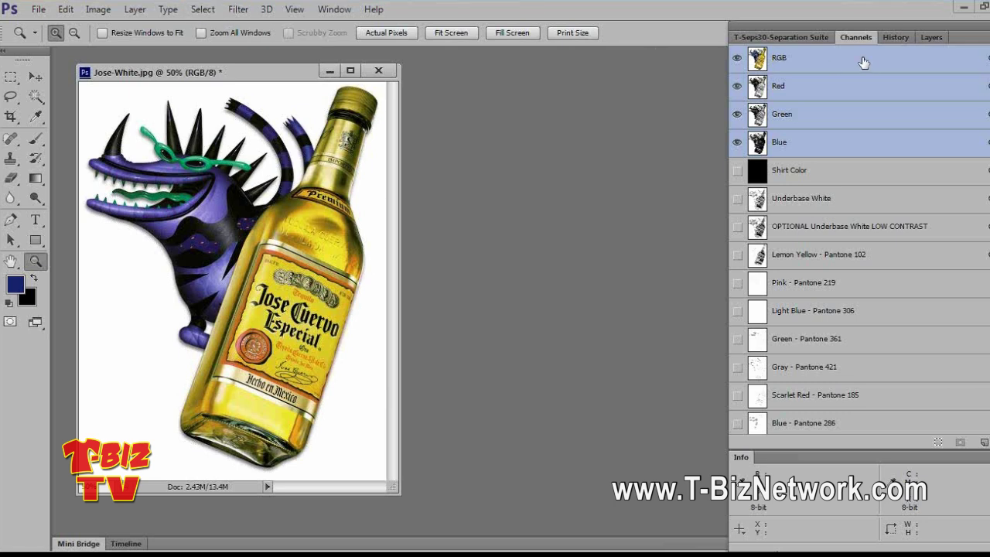
Step: Sample the teal green of the sunglasses with Color Range and create the selection with fuzziness 107 and Invert on
click(206, 9)
click(210, 143)
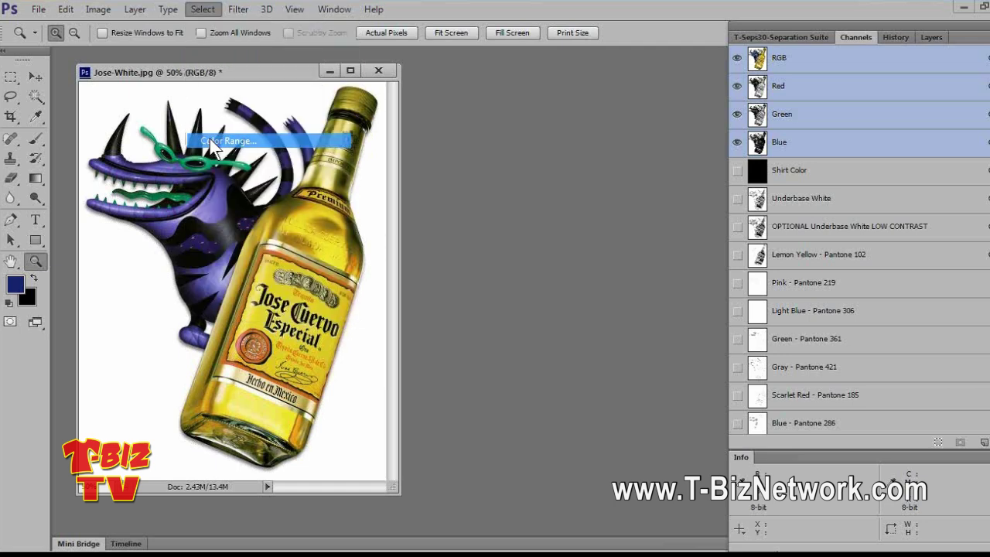
click(207, 161)
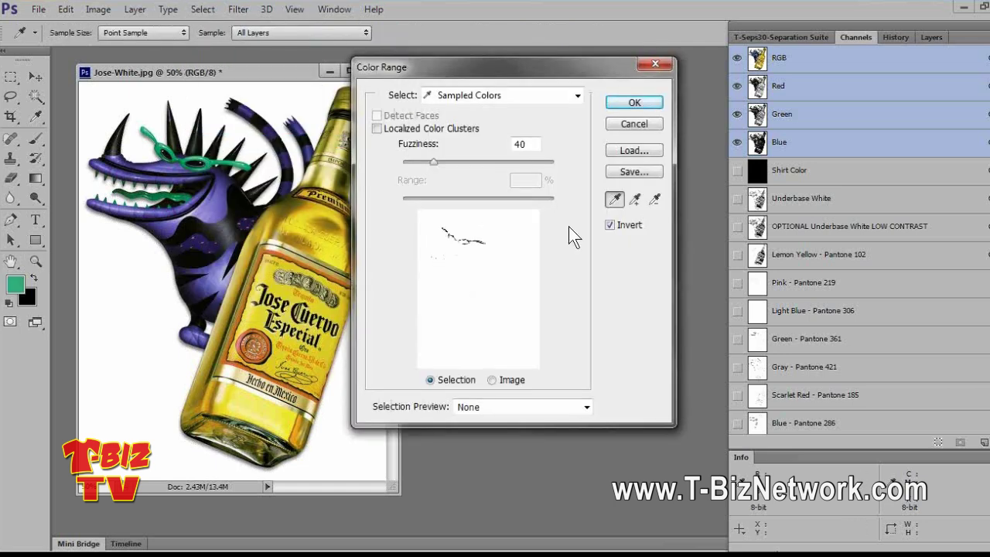
click(609, 225)
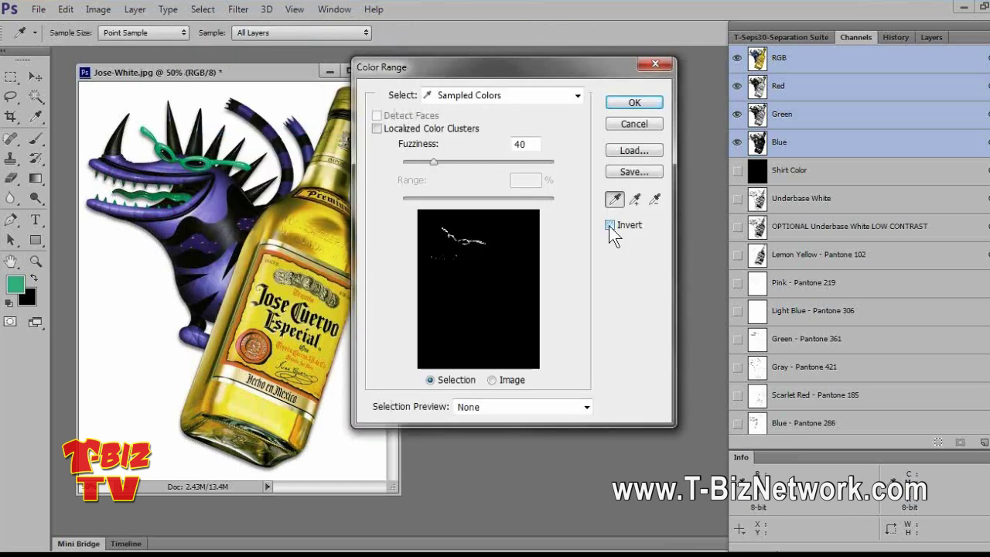
click(610, 225)
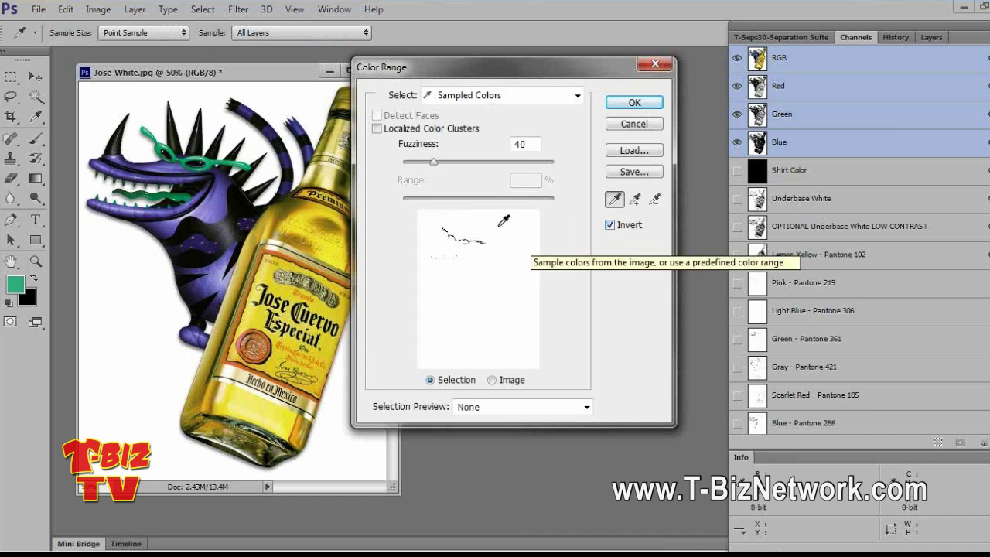
drag(431, 165, 488, 159)
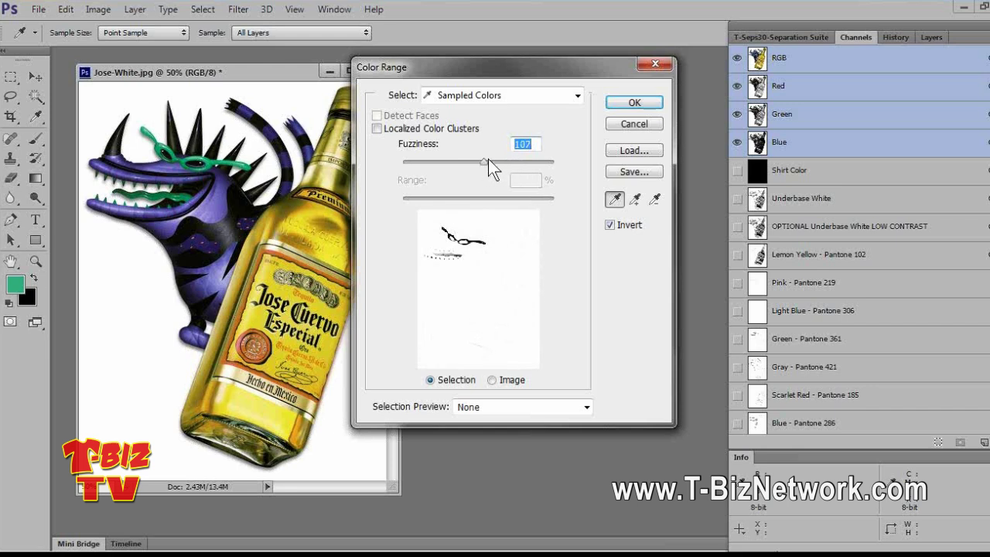
click(635, 103)
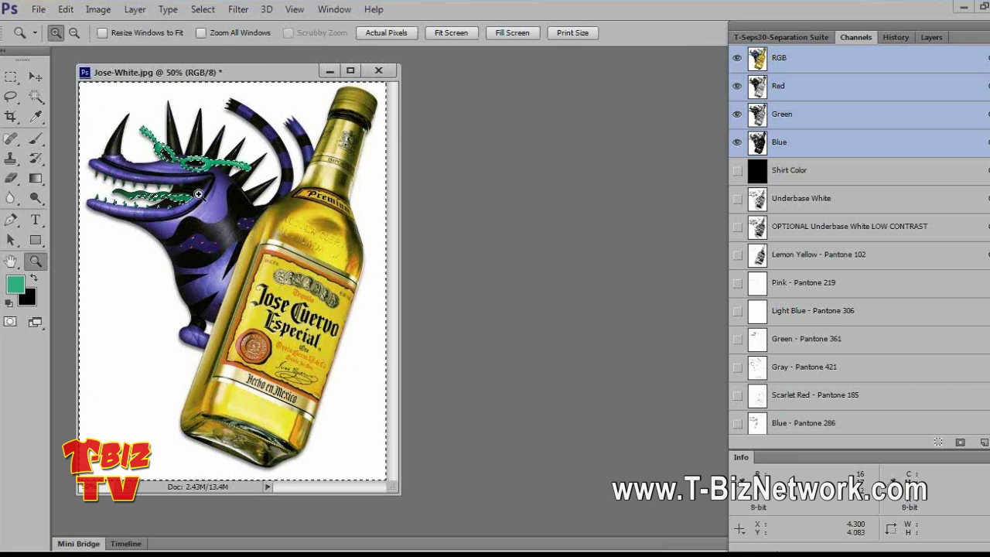
Step: Save the color range selection as a new alpha channel and clear the selection
scroll(859, 240, down, 3)
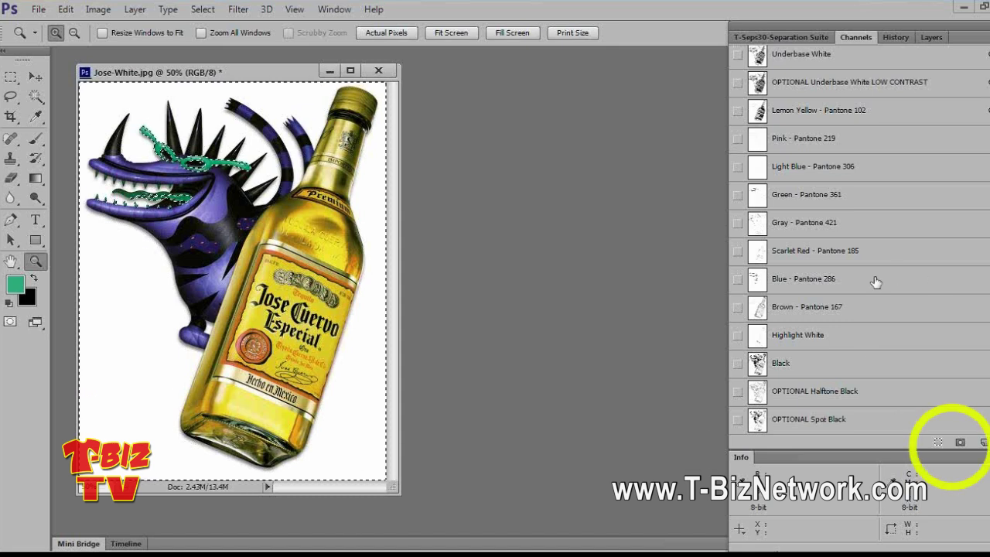
click(961, 443)
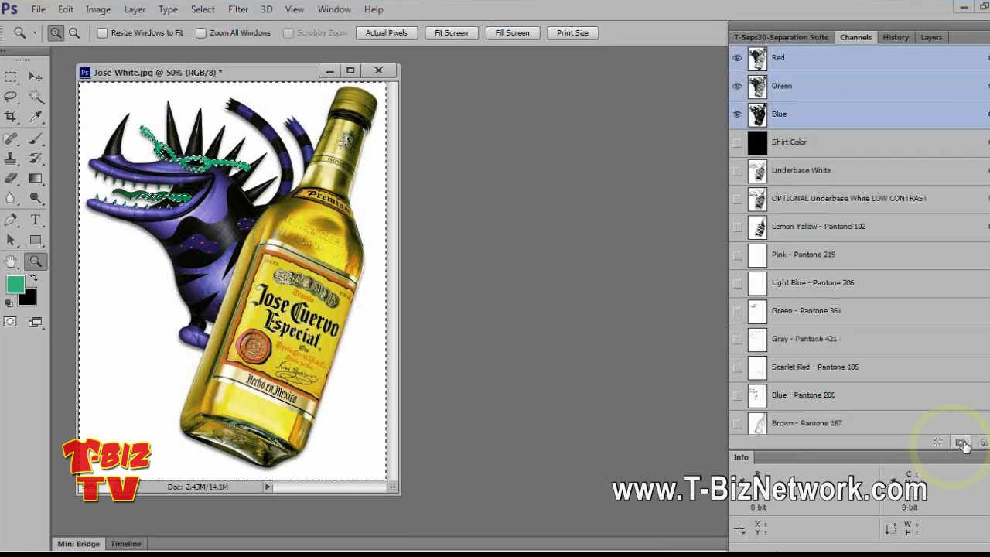
scroll(983, 385, down, 5)
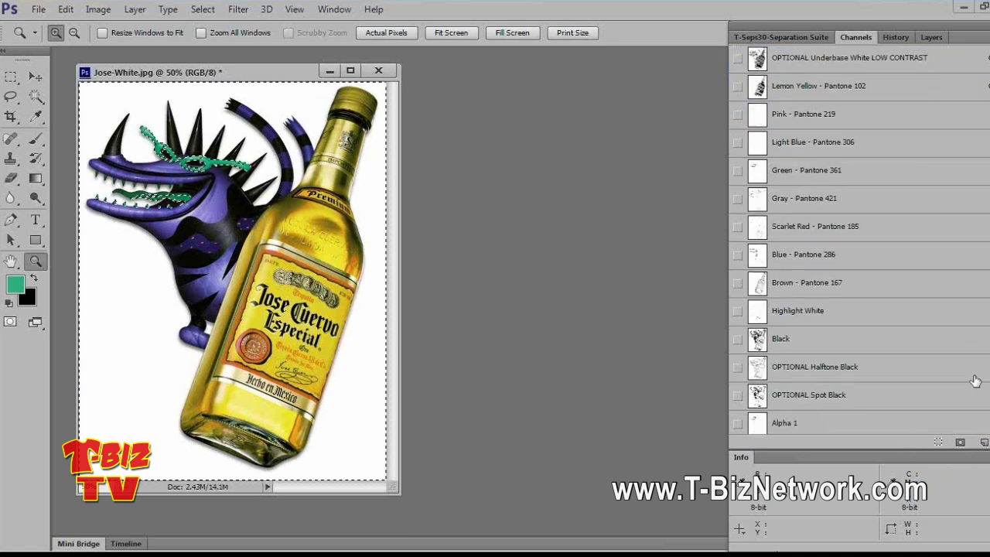
click(763, 418)
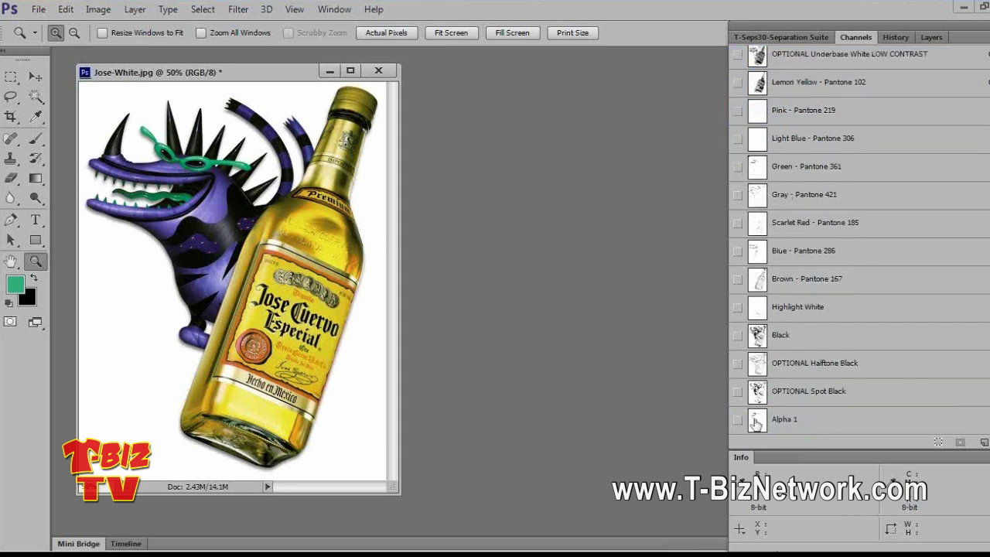
click(17, 286)
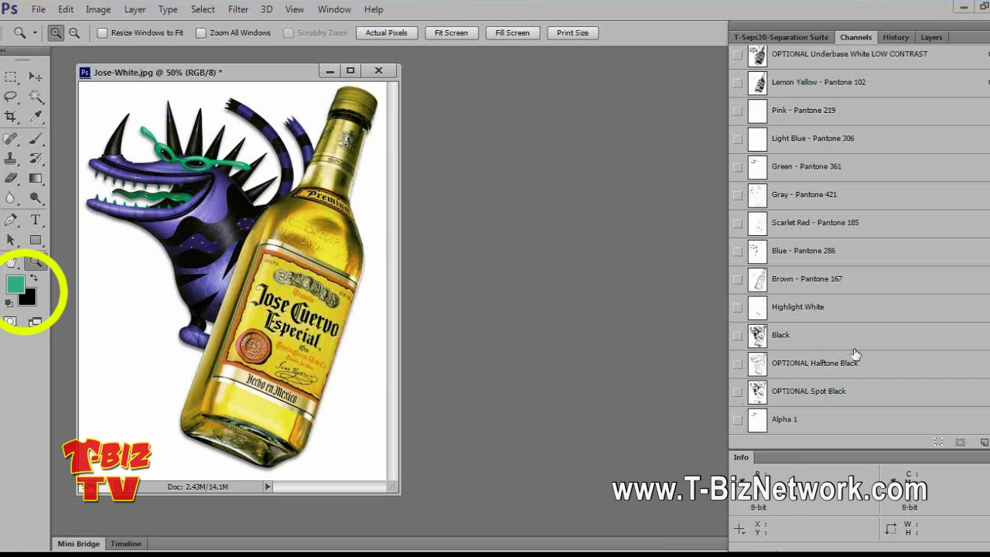
Step: Look up the closest PANTONE solid coated match for the sampled teal foreground color, leaving the color unchanged
click(16, 285)
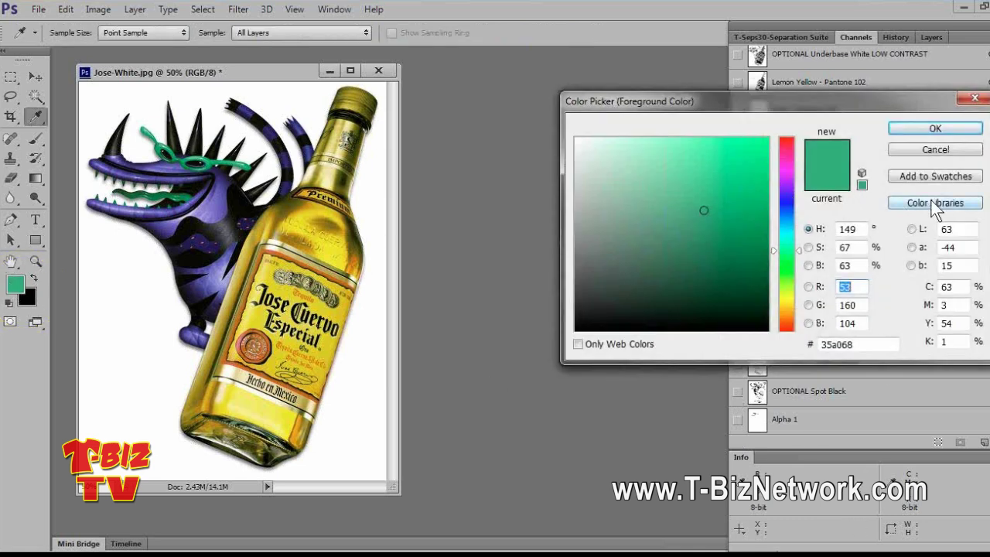
click(933, 204)
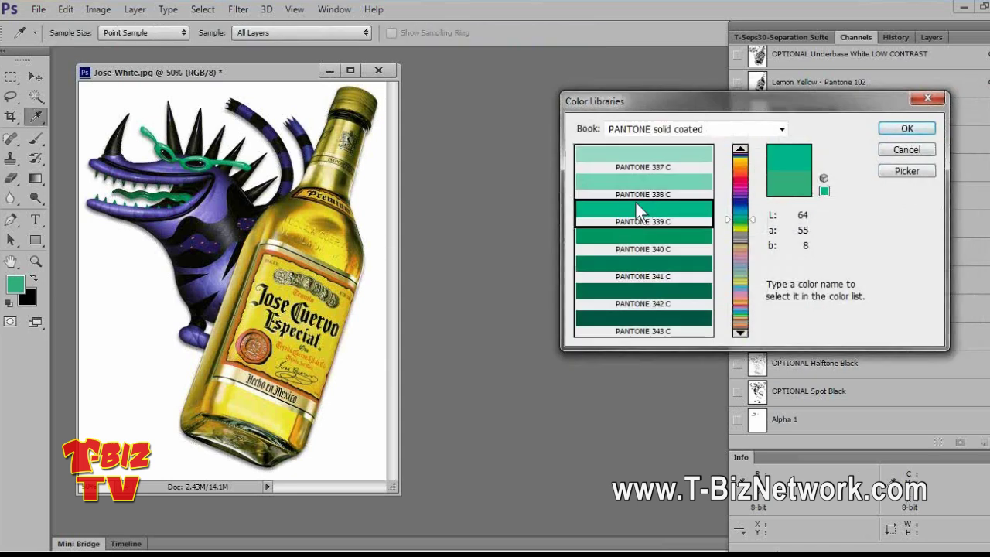
click(909, 149)
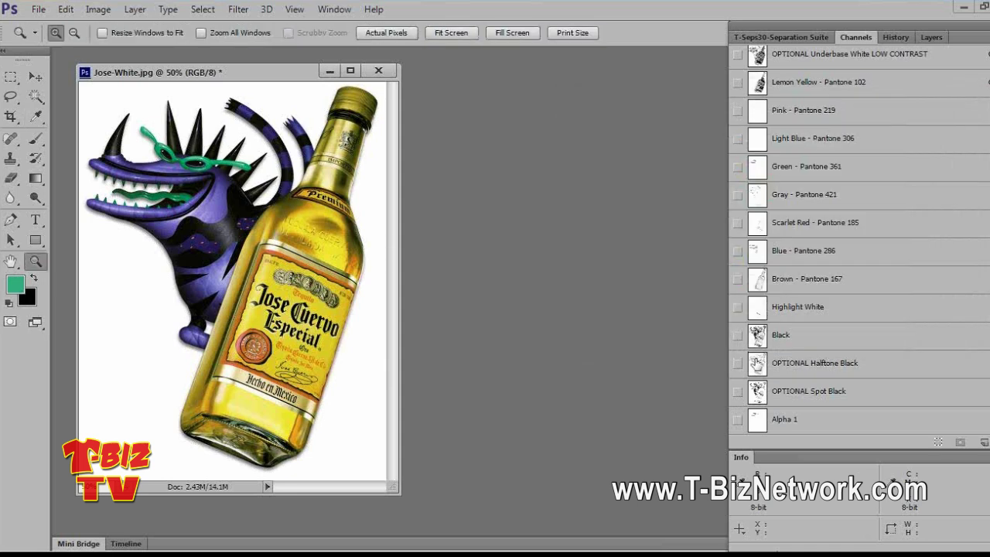
Step: Convert the Alpha 1 channel into a spot color channel using PANTONE 339 C from the PANTONE solid coated book
double_click(759, 422)
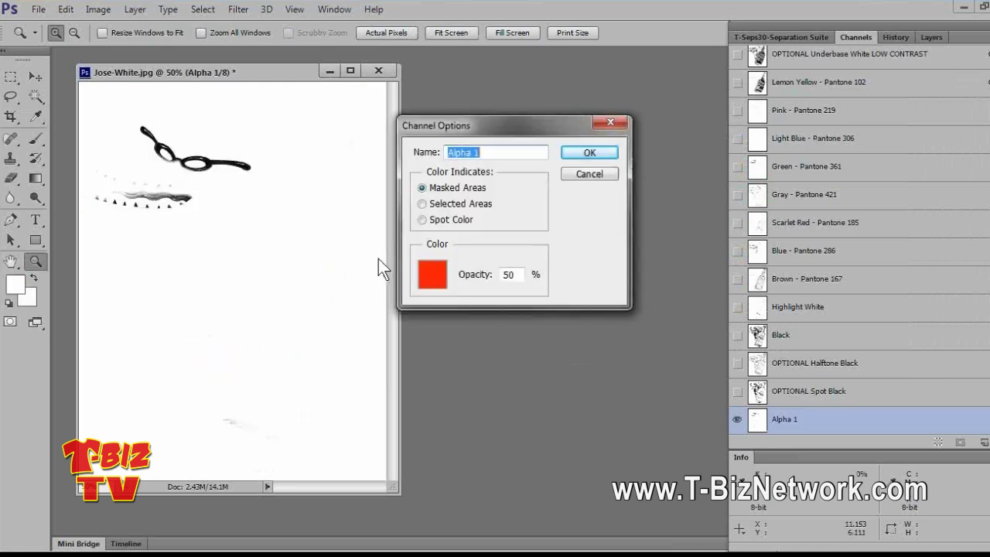
click(430, 272)
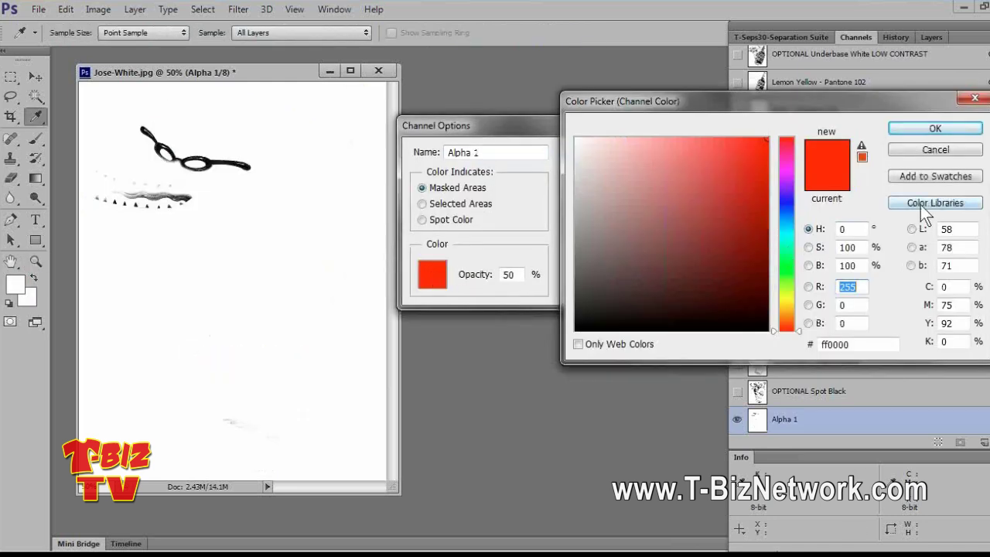
click(923, 203)
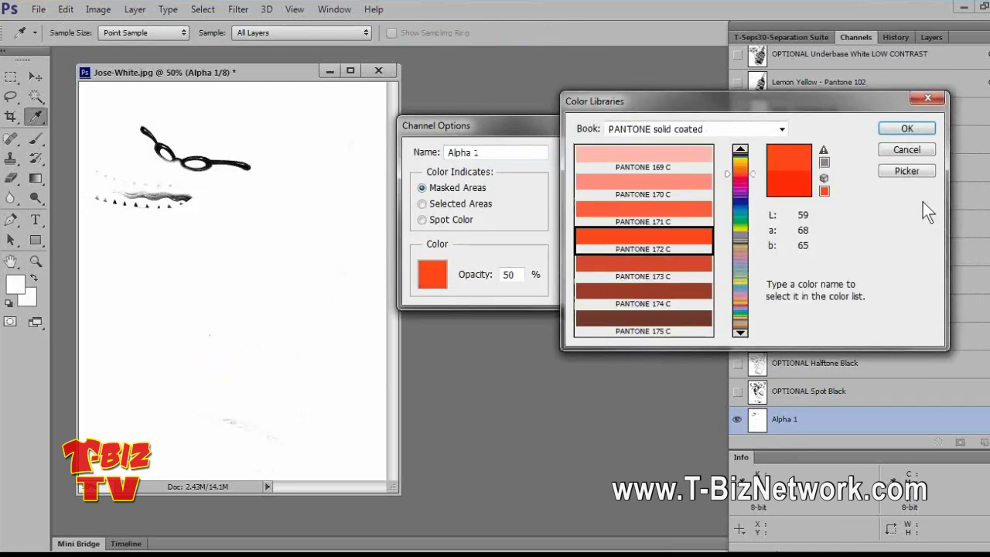
drag(707, 104, 461, 84)
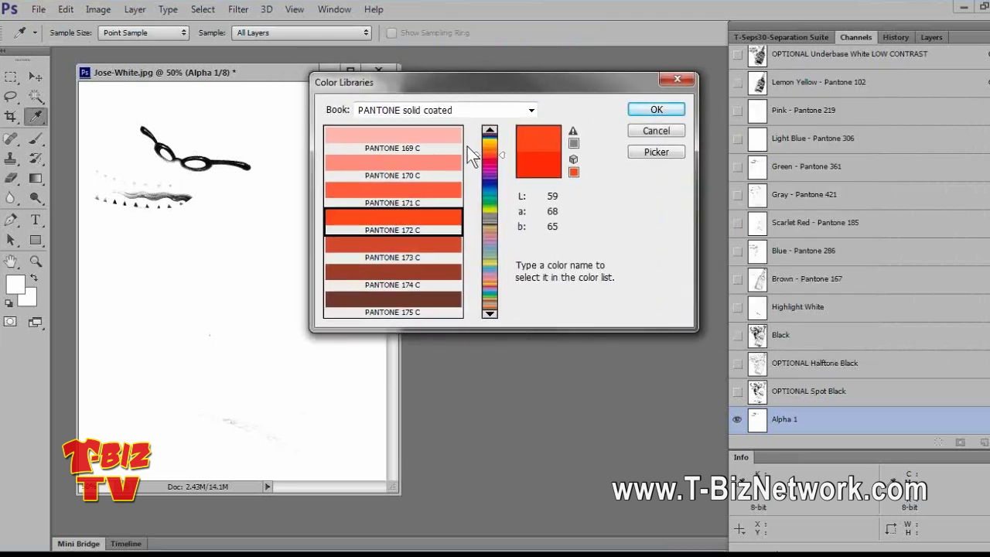
text(339)
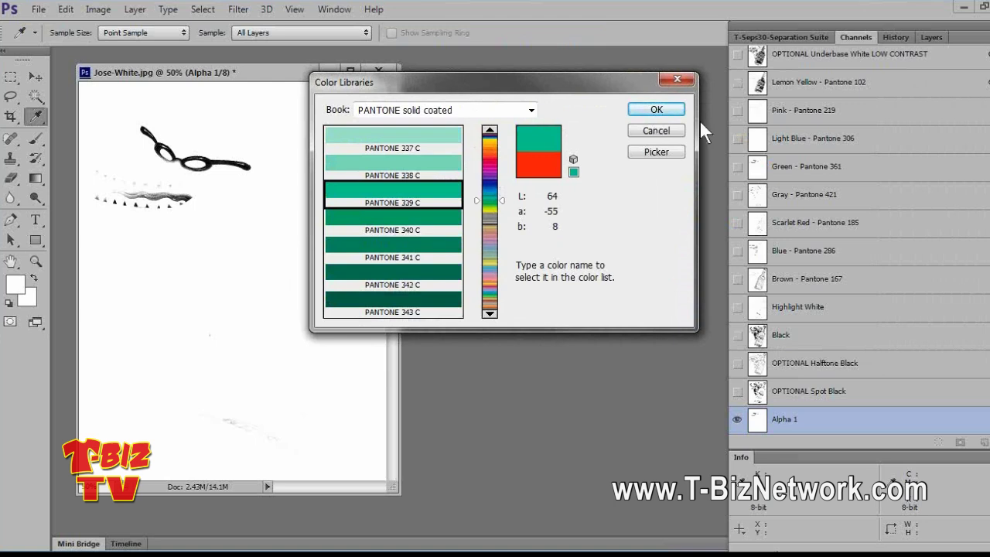
click(657, 108)
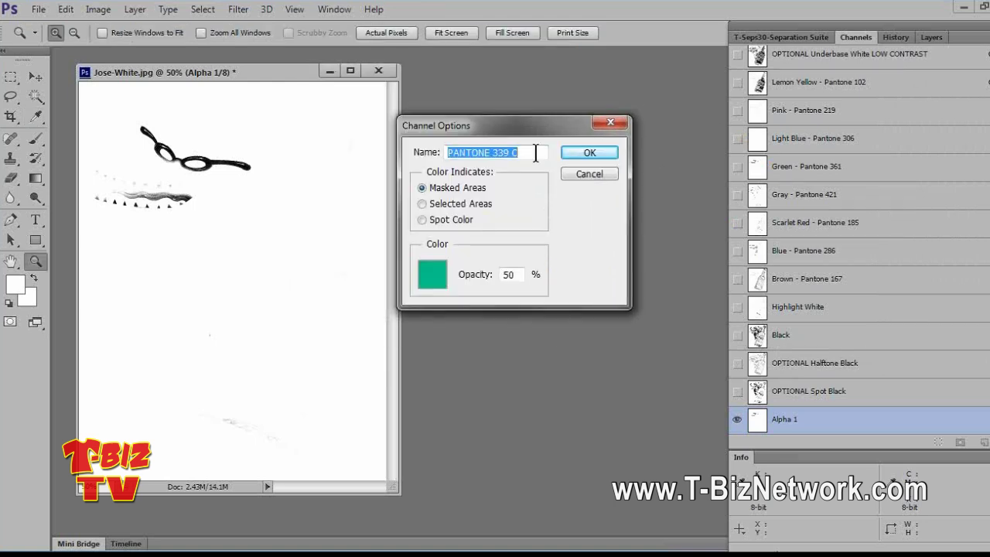
click(423, 220)
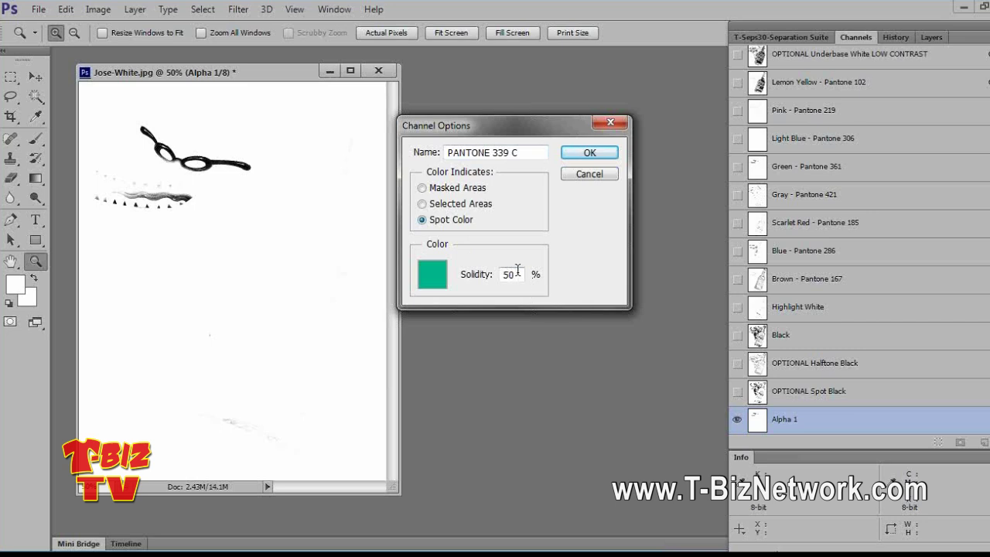
drag(515, 274, 469, 278)
click(590, 153)
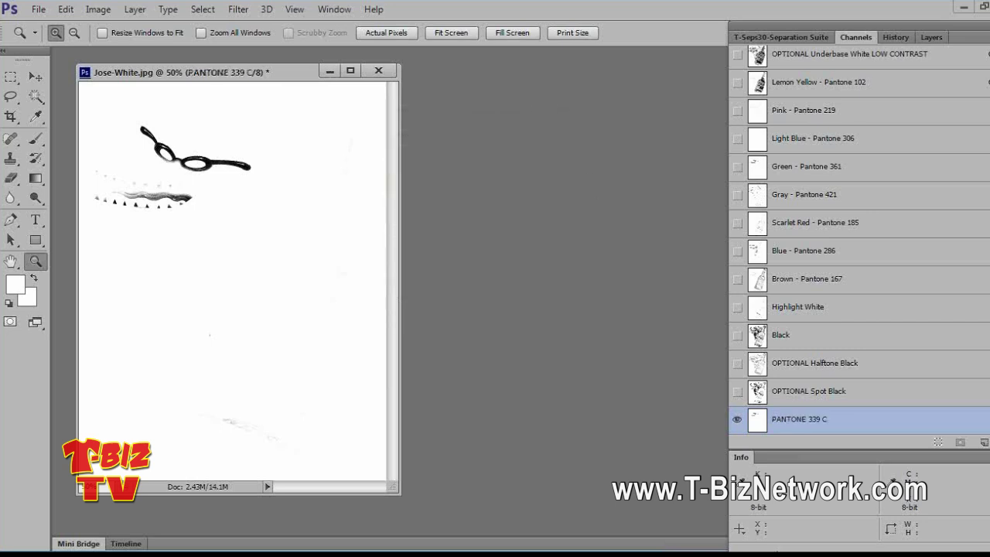
Step: Preview the PANTONE 339 C channel over Shirt Color and Underbase White, toggling its visibility to compare the sunglasses with and without it
scroll(742, 161, up, 3)
click(737, 170)
click(737, 198)
scroll(829, 336, down, 3)
click(736, 419)
click(736, 419)
click(736, 420)
click(736, 420)
click(735, 420)
click(736, 420)
click(736, 420)
click(736, 420)
click(736, 420)
click(736, 420)
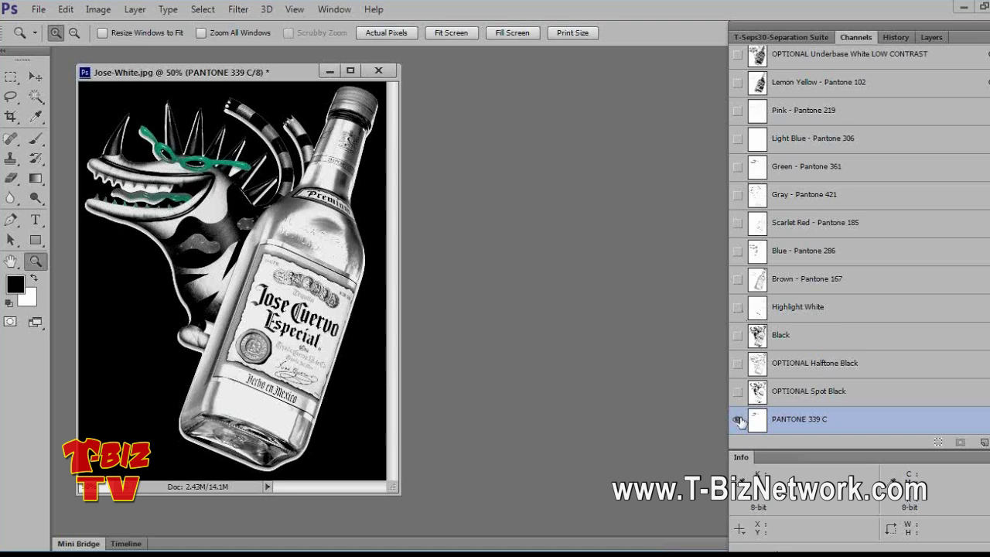
click(736, 420)
scroll(823, 315, up, 3)
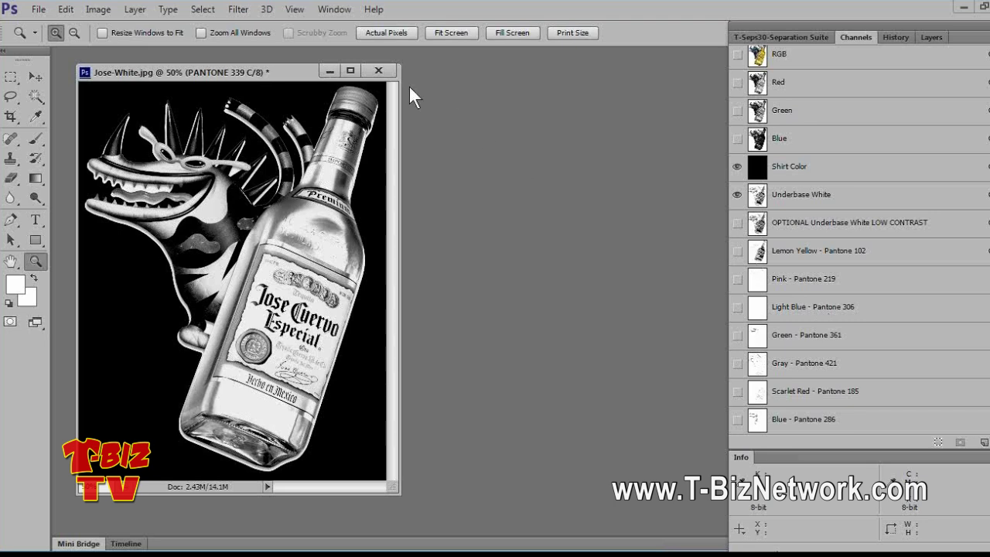
Step: Close the Jose artwork and run the T-Seps Fleshtones simulated process separation on Harley-Honduras.psd
click(379, 70)
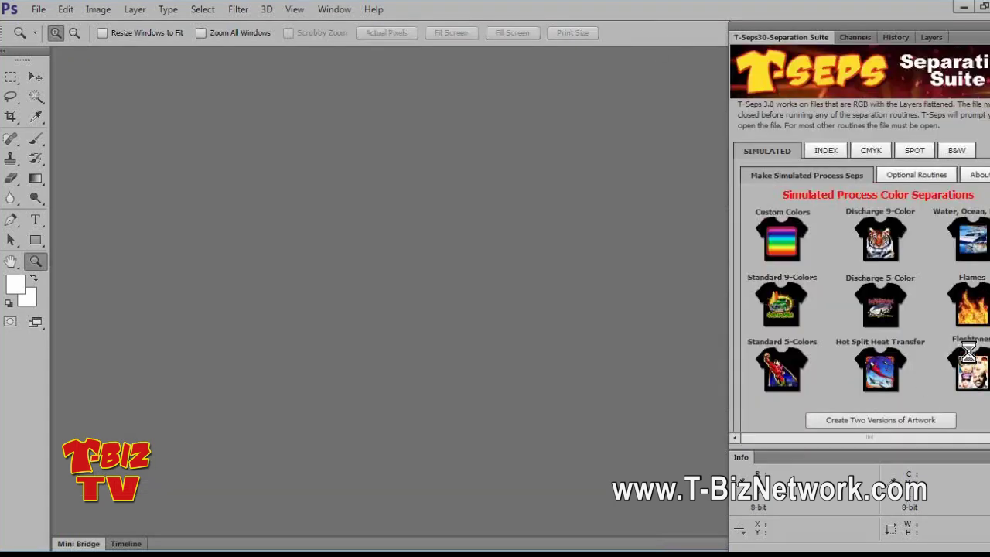
click(967, 363)
click(494, 236)
click(481, 225)
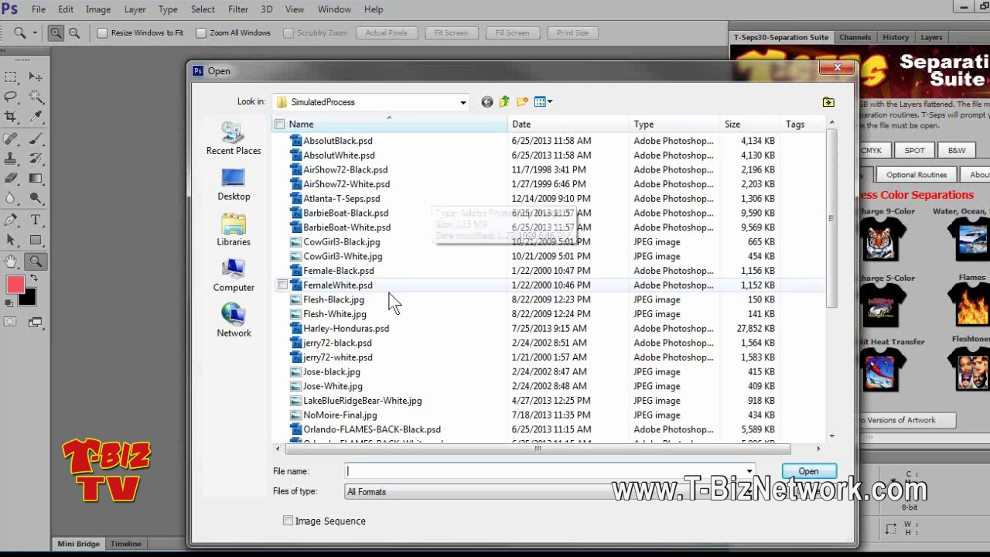
double_click(414, 328)
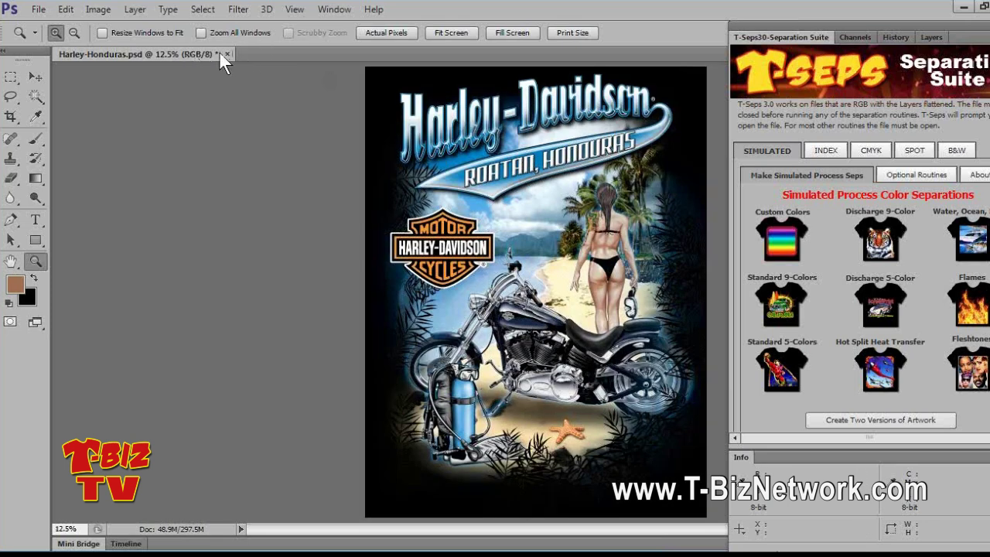
Step: Float the Harley-Honduras.psd window, enlarge the view around the Harley-Davidson logo, and show the document's channels
drag(156, 55, 232, 68)
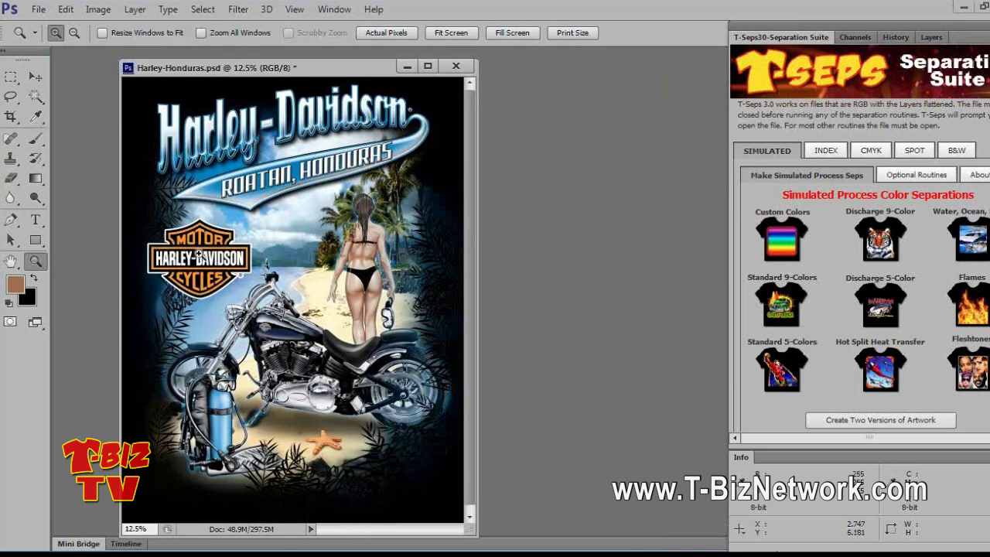
click(206, 225)
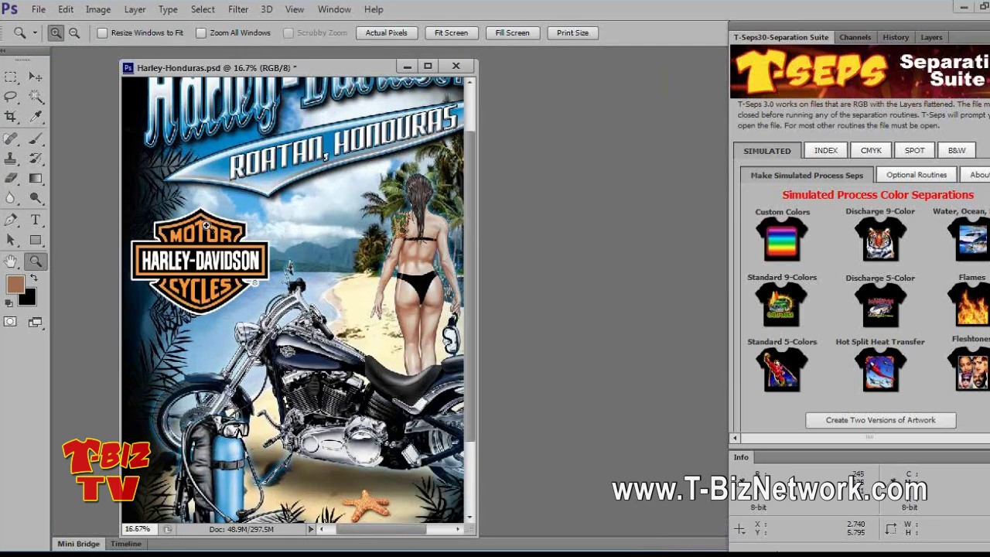
click(855, 36)
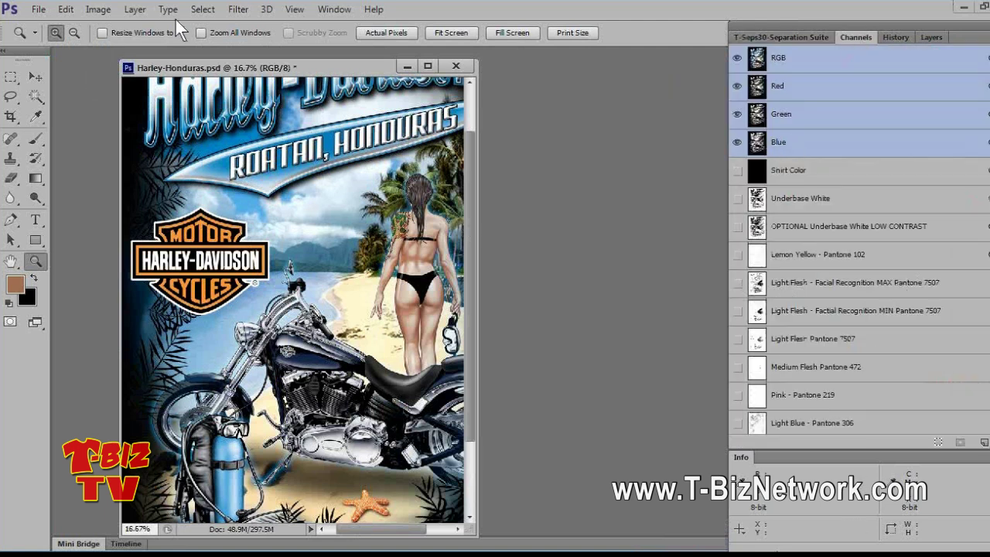
Step: Sample the orange of the Harley-Davidson logo and look up its closest PANTONE solid coated color
click(33, 115)
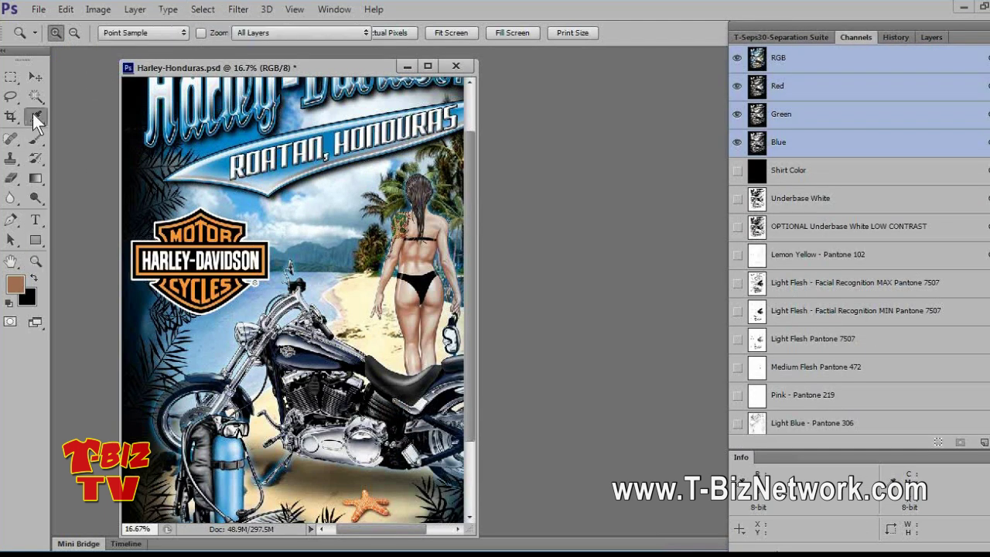
click(188, 226)
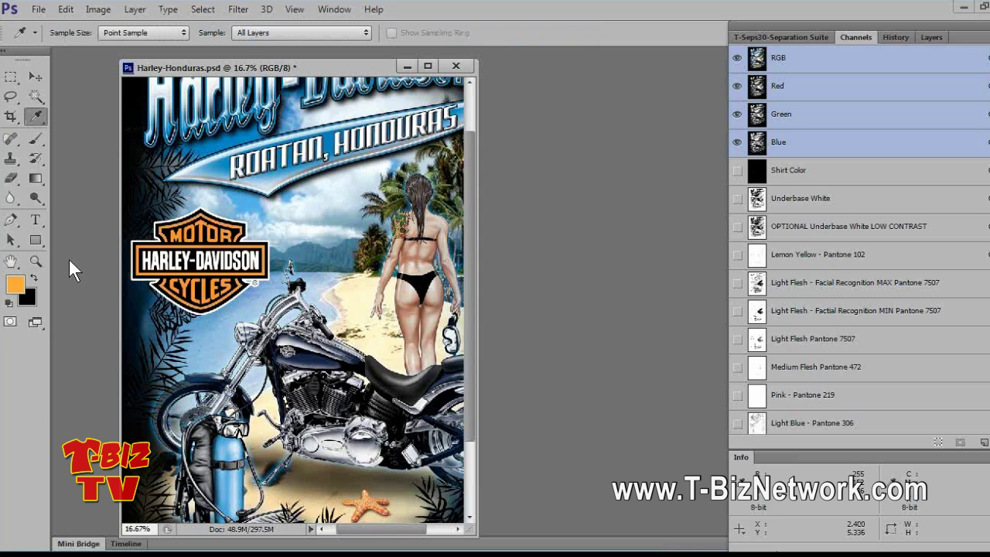
click(16, 285)
click(689, 185)
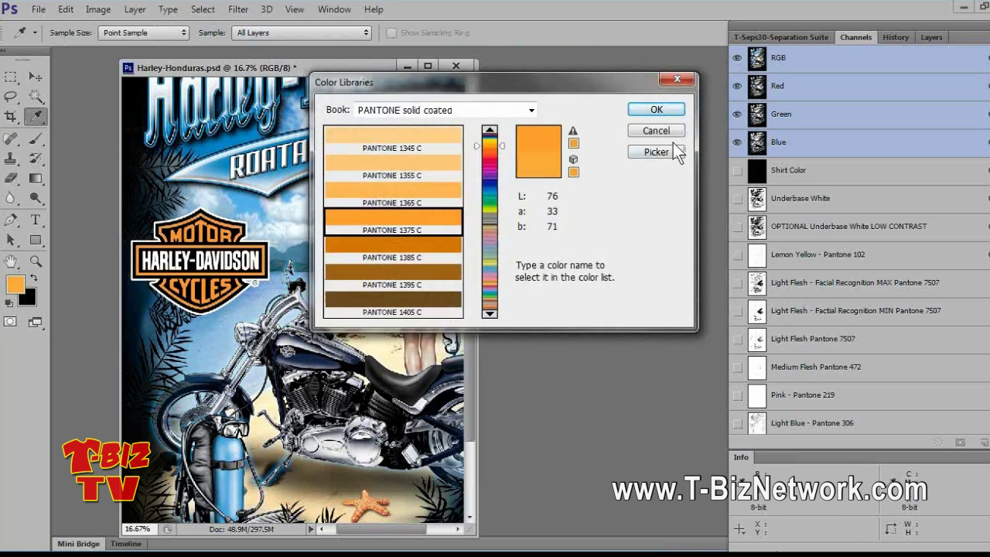
click(671, 133)
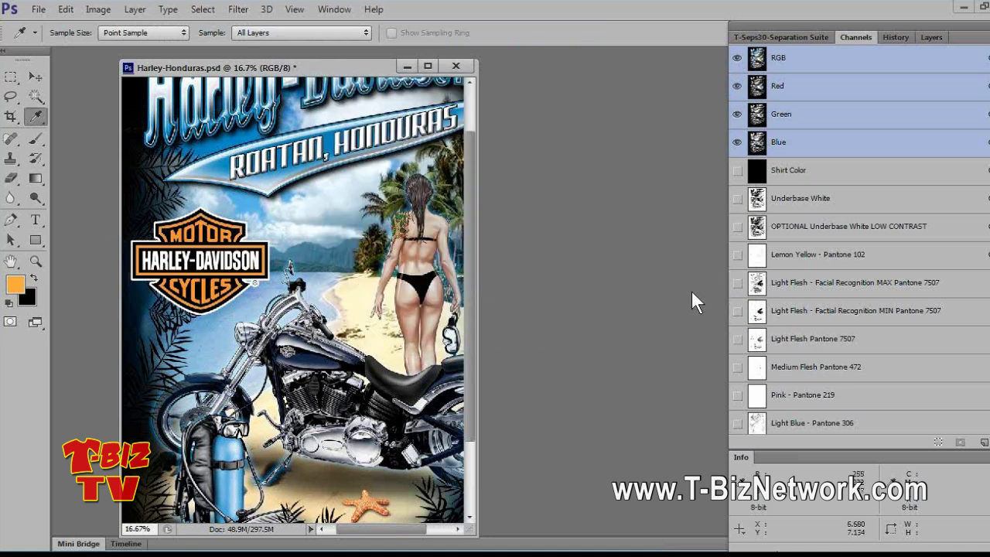
Step: Display the Orange Pantone 1375 channel on its own
scroll(766, 355, down, 4)
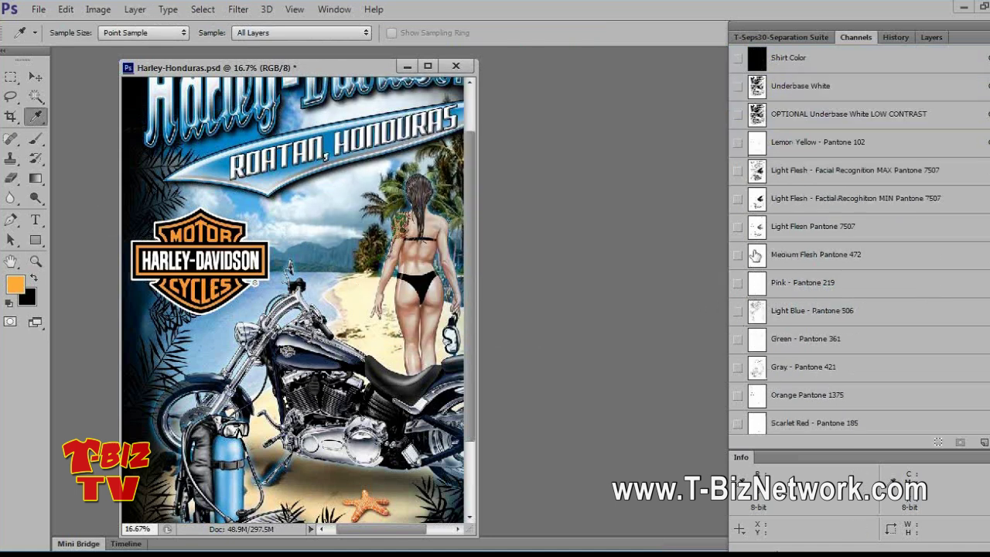
scroll(756, 256, down, 1)
click(756, 368)
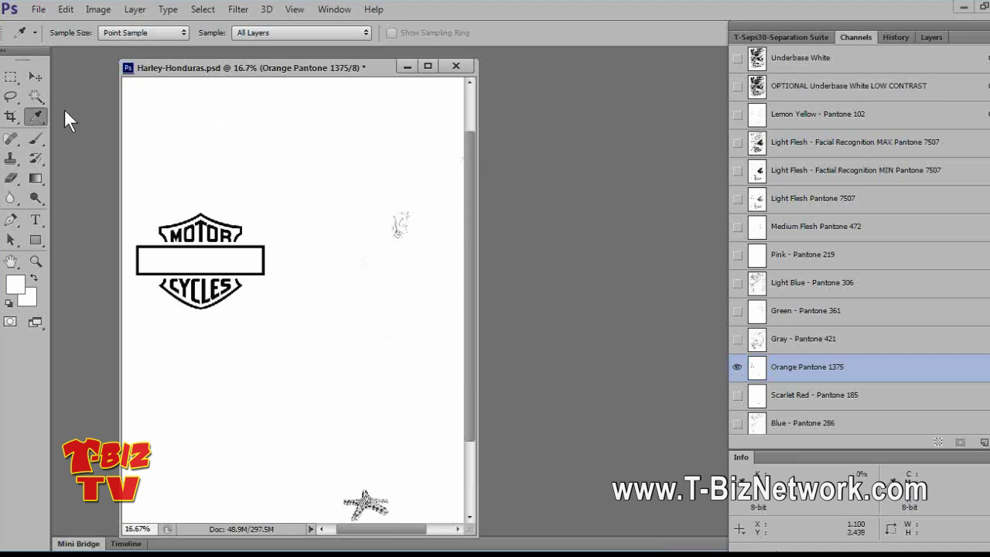
Step: Draw a rectangular selection around the Motor Cycles logo in the orange channel and nudge the selection slightly left
click(11, 77)
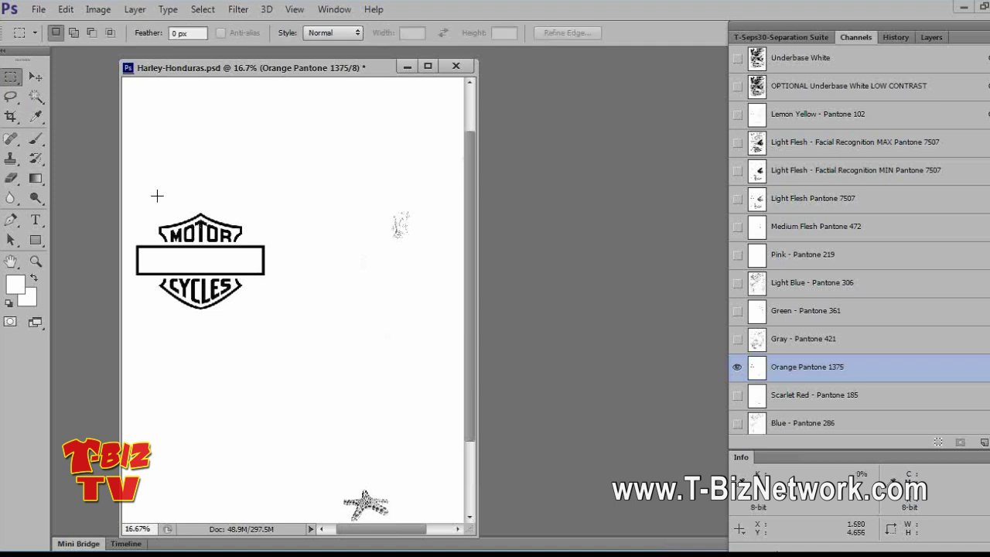
drag(135, 185, 284, 340)
key(shift+Left)
key(shift+Left)
key(shift+Left)
key(shift+Left)
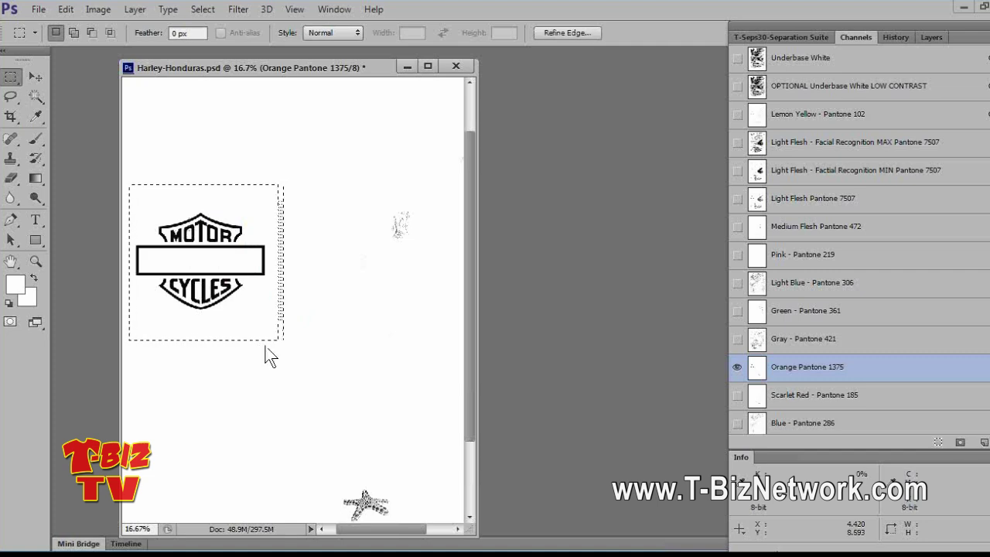
Step: Darken the selected logo with Curves by moving the black point to input 45, output 0, and clear the selection
key(ctrl+m)
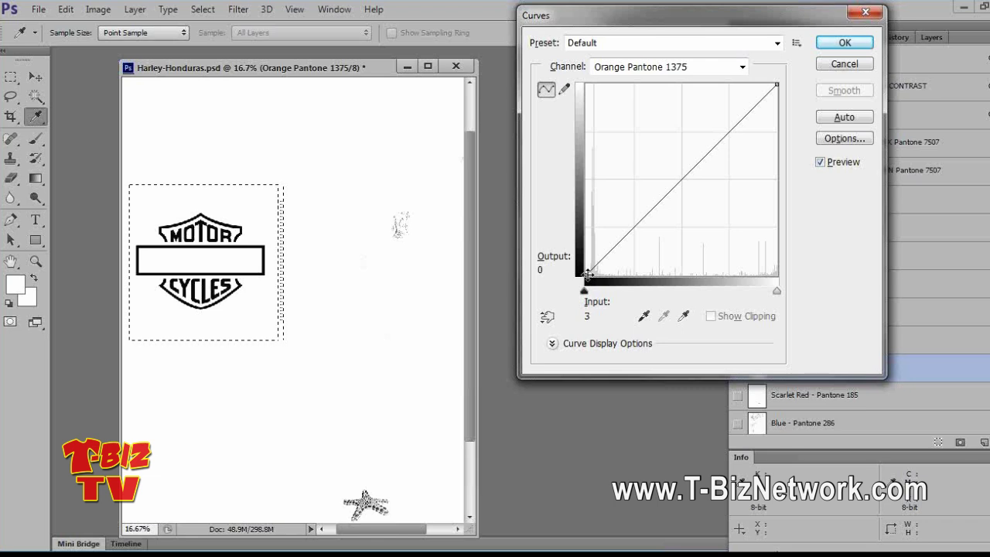
drag(587, 274, 618, 275)
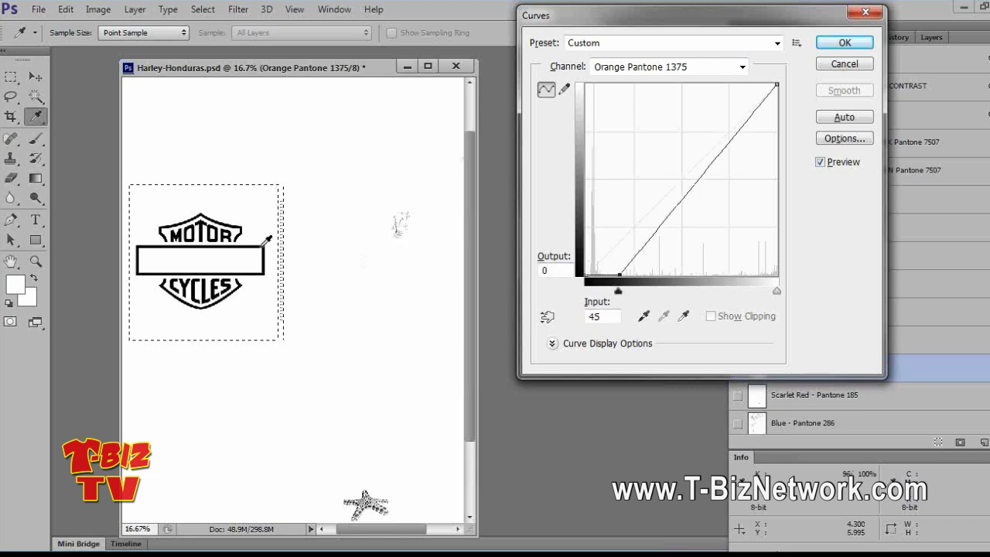
click(842, 46)
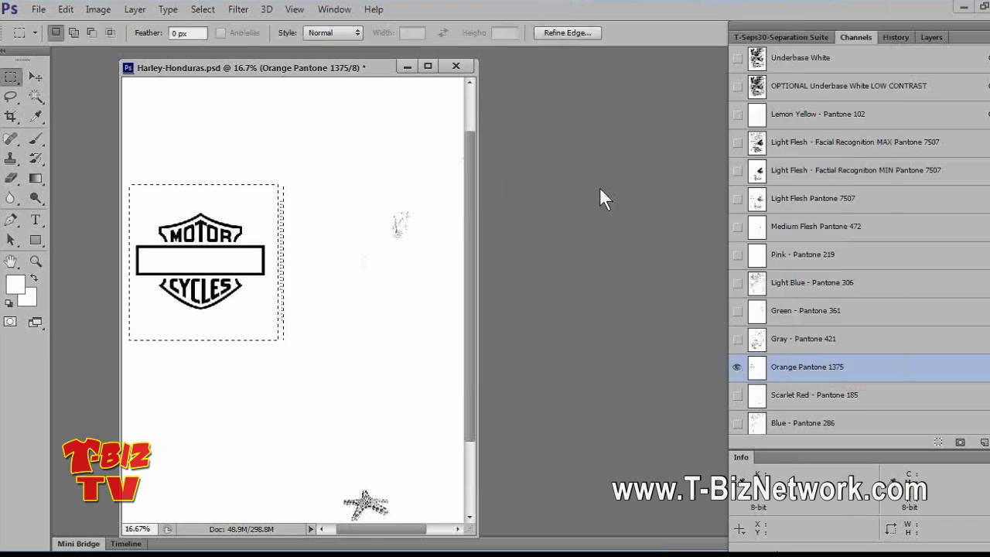
key(ctrl+d)
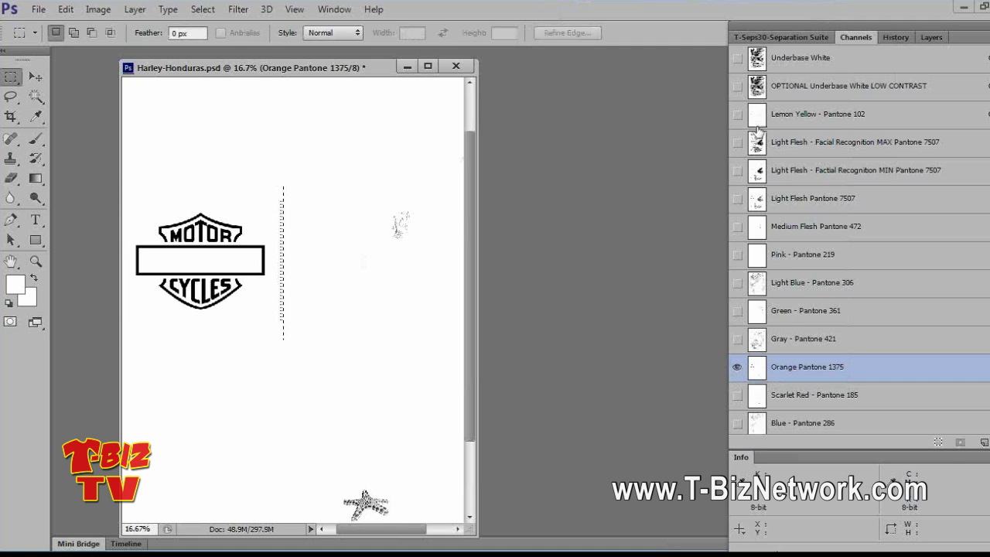
Step: Preview the orange channel over Shirt Color and Underbase White, comparing it with the OPTIONAL Underbase White LOW CONTRAST channel
scroll(774, 133, up, 2)
click(736, 115)
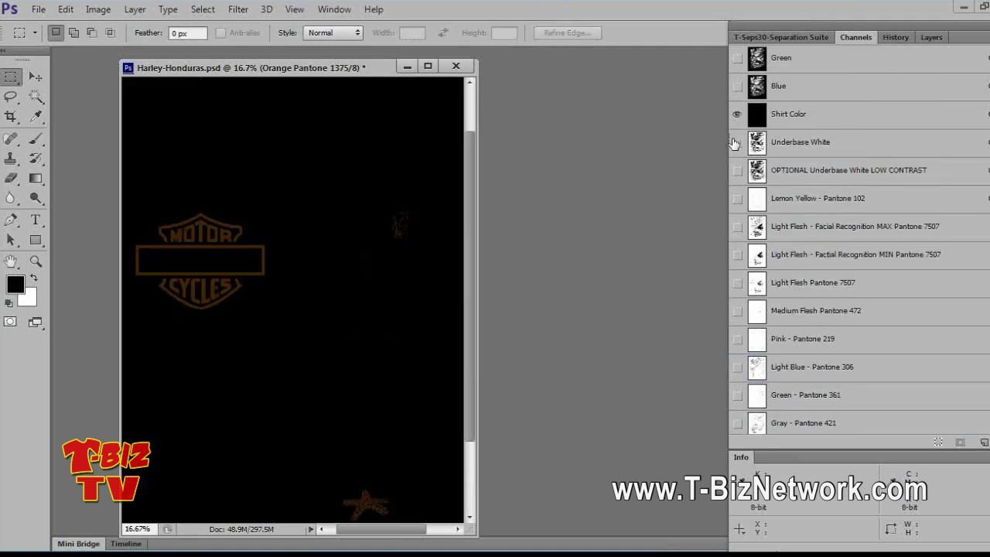
click(737, 143)
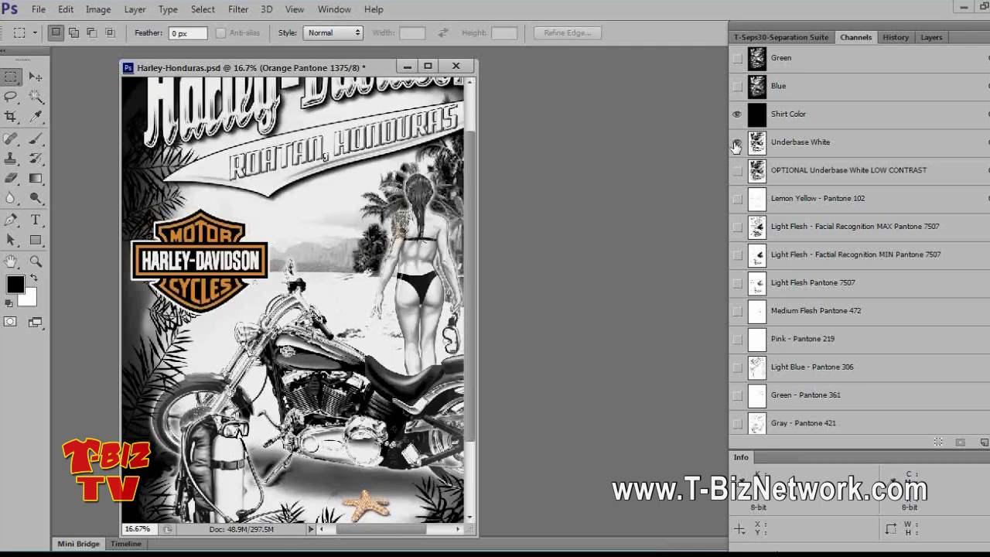
click(737, 143)
click(736, 142)
click(737, 142)
click(737, 170)
click(738, 170)
click(737, 143)
Step: Add Lemon Yellow - Pantone 102 to the preview and toggle Light Flesh - Facial Recognition MAX Pantone 7507 to compare its effect
scroll(736, 170, down, 1)
click(737, 170)
click(737, 199)
click(737, 200)
click(737, 199)
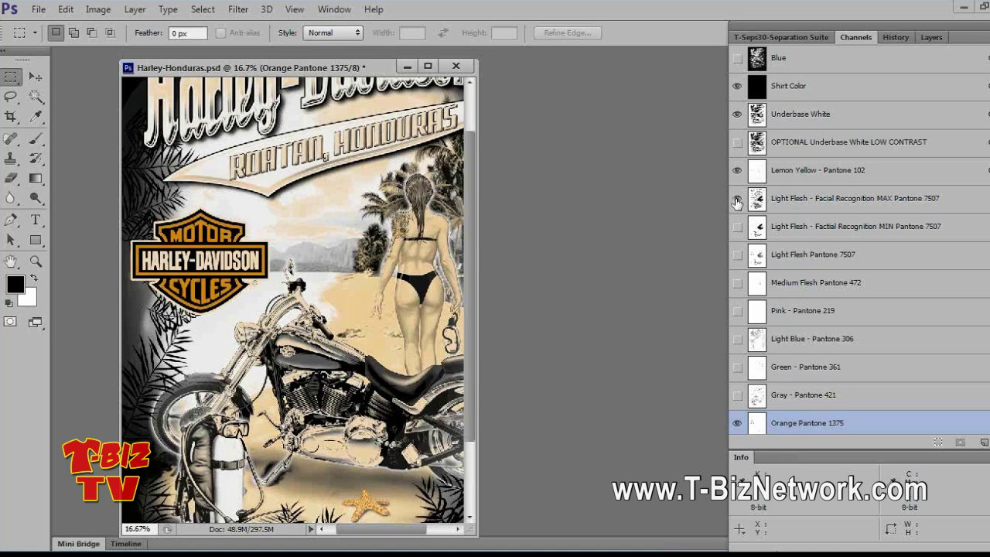
click(737, 200)
click(738, 199)
click(738, 201)
click(739, 201)
click(740, 202)
click(739, 201)
click(740, 201)
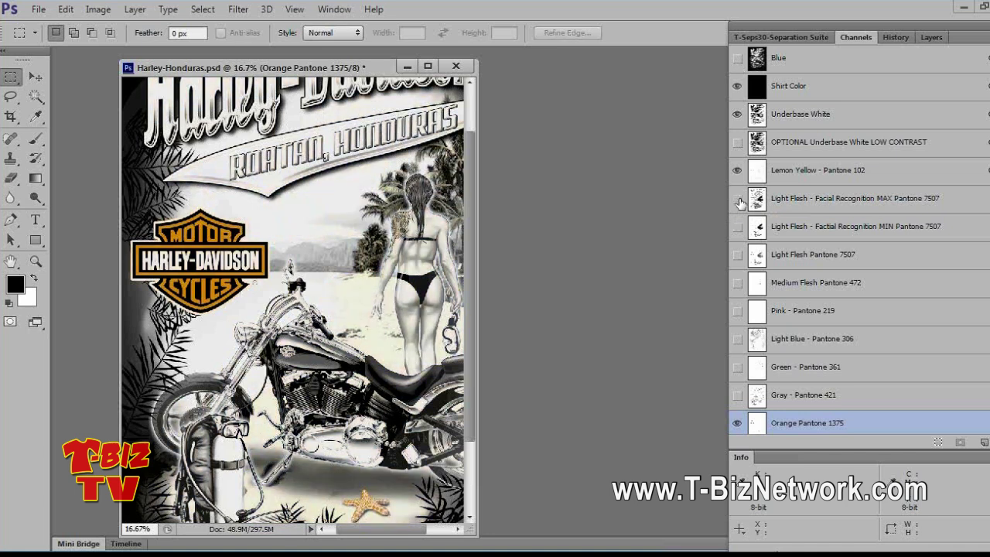
Step: Compare the MAX, MIN and regular Light Flesh Pantone 7507 channels in the preview, leaving only the regular Light Flesh channel shown
click(739, 202)
click(739, 201)
click(738, 227)
click(737, 228)
click(737, 228)
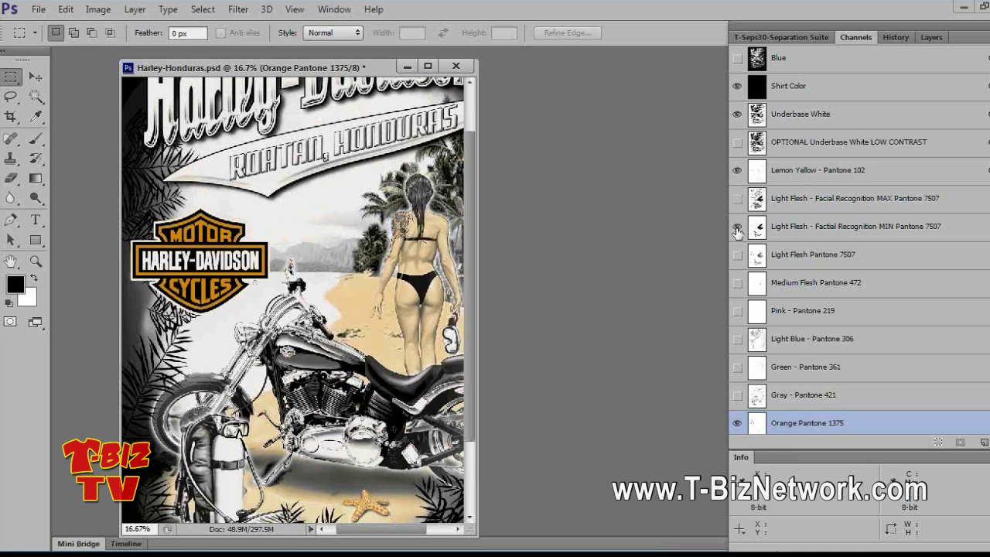
click(737, 254)
click(737, 227)
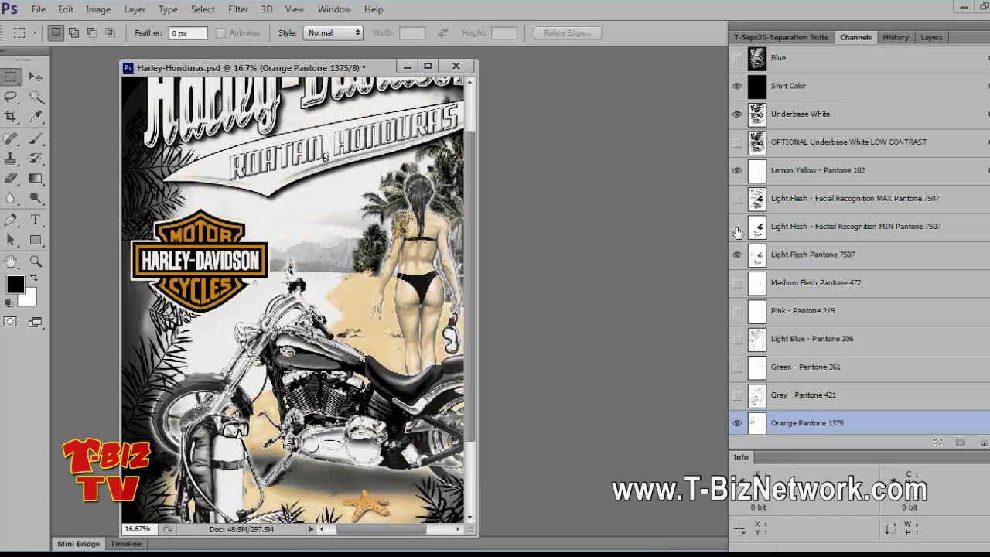
Step: Toggle Medium Flesh Pantone 472 repeatedly to examine its effect on the skin tones, leaving it shown in the preview
scroll(789, 224, down, 1)
click(738, 255)
click(738, 255)
click(737, 256)
click(737, 256)
click(737, 255)
click(737, 255)
click(738, 256)
click(738, 256)
click(738, 255)
click(737, 255)
click(737, 255)
click(737, 255)
click(737, 255)
Step: Add Pink - Pantone 219, Light Blue - Pantone 306 and Scarlet Red - Pantone 185 to the preview
click(737, 283)
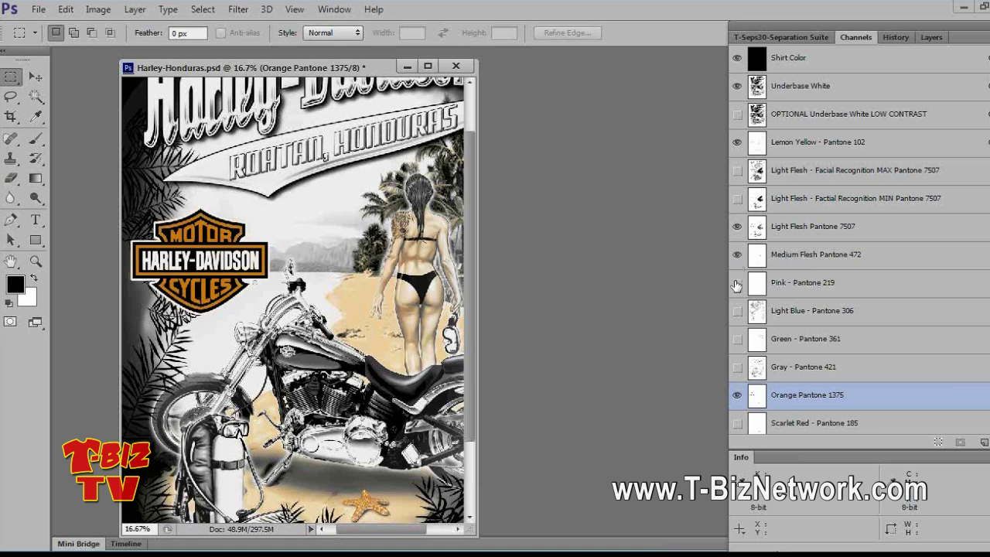
click(737, 311)
scroll(738, 305, down, 3)
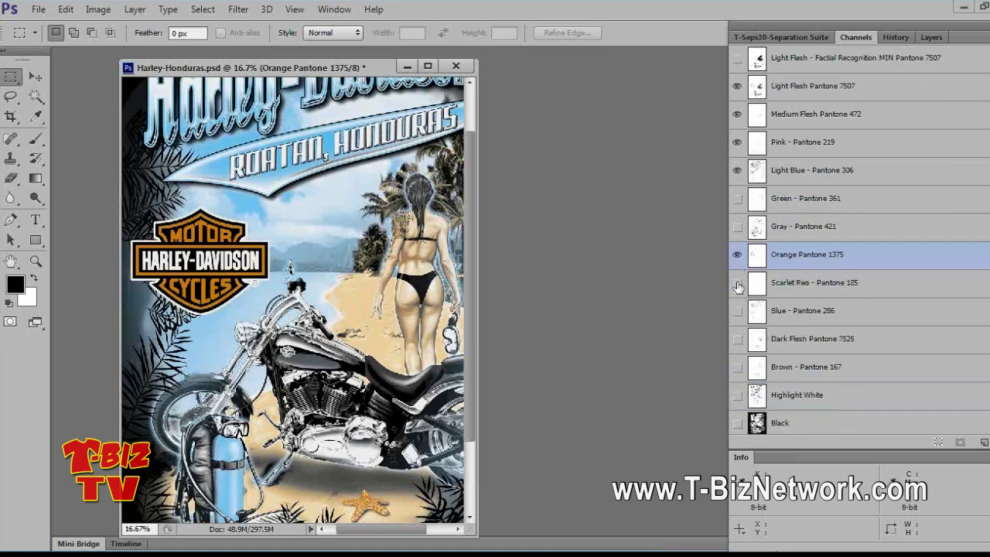
click(738, 283)
click(738, 283)
click(737, 284)
Step: Check Dark Flesh Pantone 7525 and leave it hidden, and toggle Brown - Pantone 167 for comparison, leaving it shown
click(737, 339)
click(737, 338)
click(738, 370)
click(739, 369)
click(739, 370)
click(739, 369)
click(739, 370)
click(739, 369)
click(739, 370)
click(739, 370)
click(739, 370)
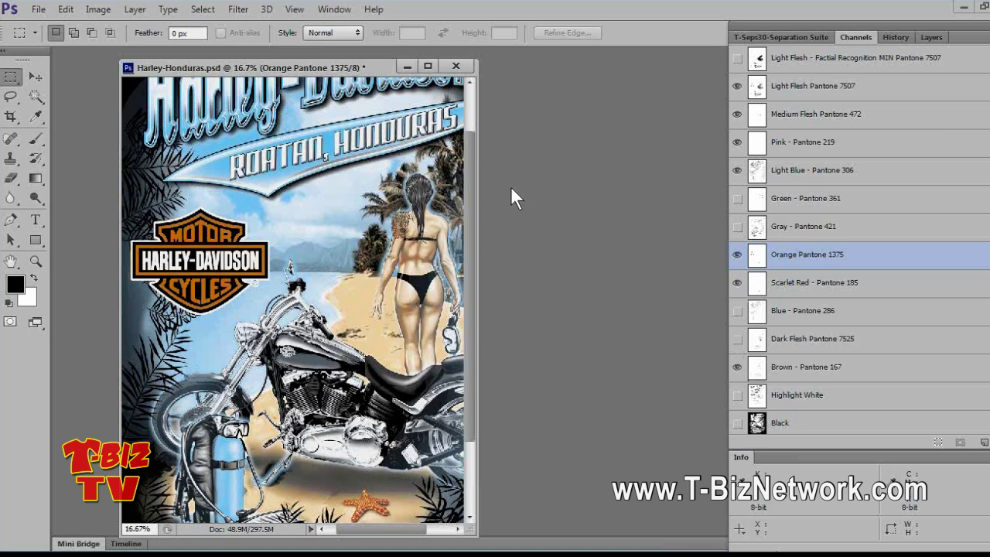
Step: Increase the contrast of the Underbase White channel with Curves by moving the curve's upper end slightly inward
drag(476, 192, 659, 198)
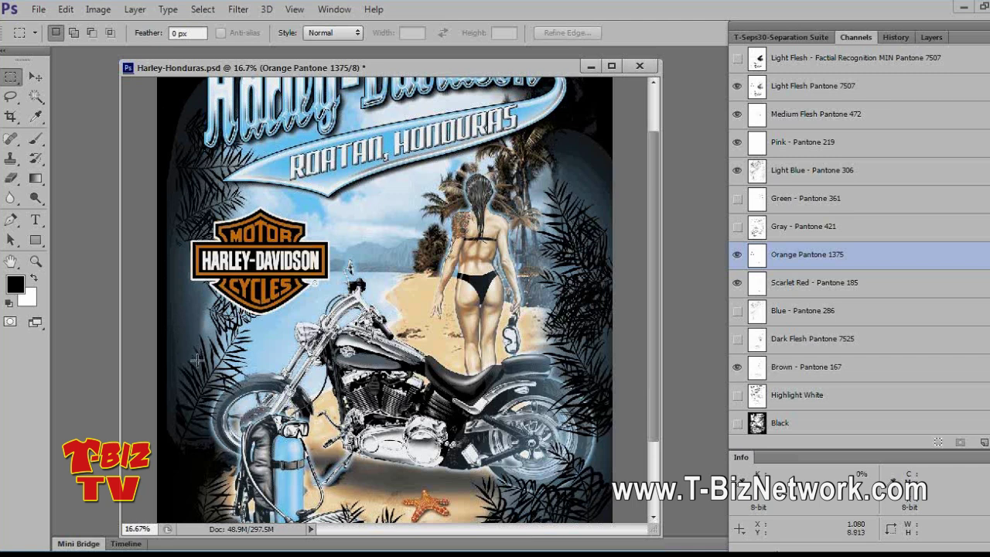
click(35, 263)
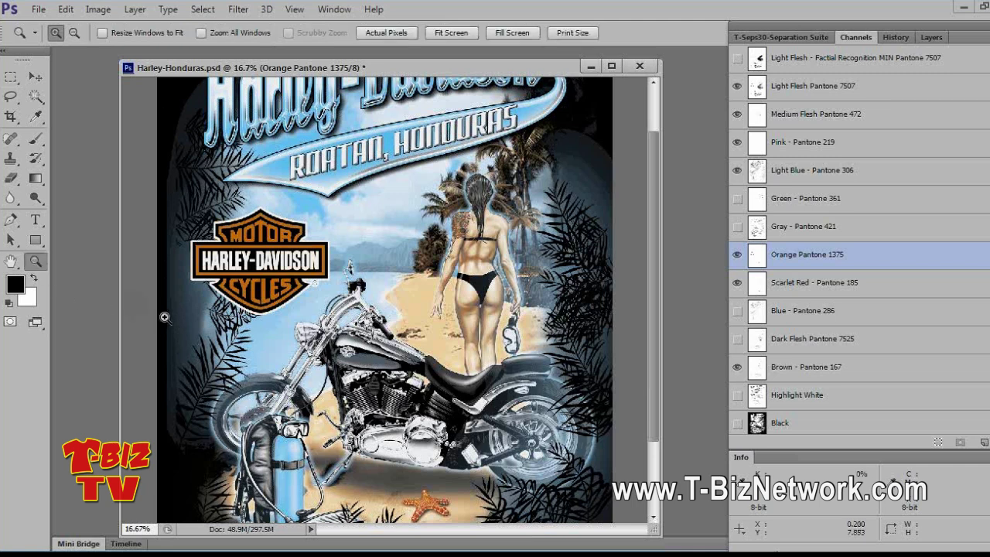
click(154, 318)
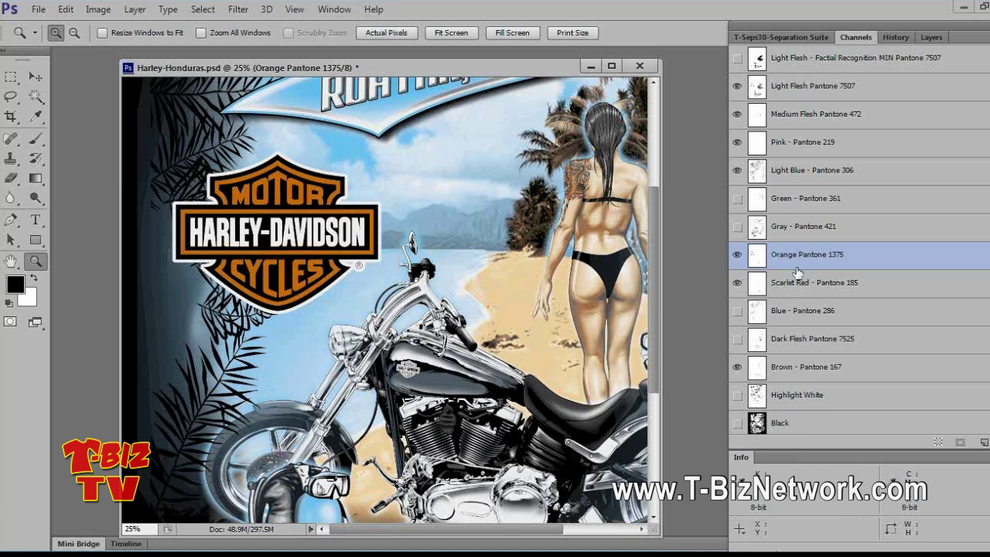
scroll(787, 136, up, 3)
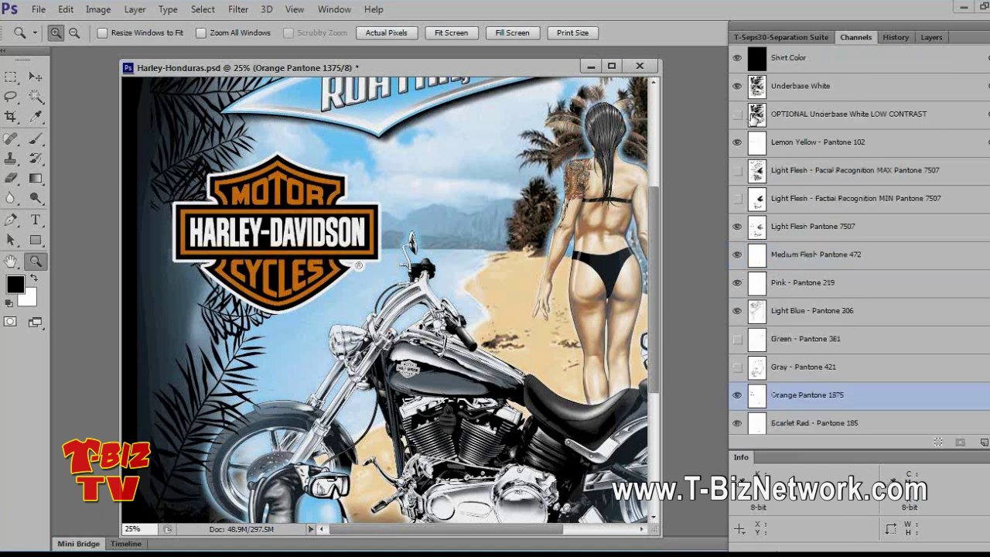
click(756, 88)
scroll(793, 337, down, 3)
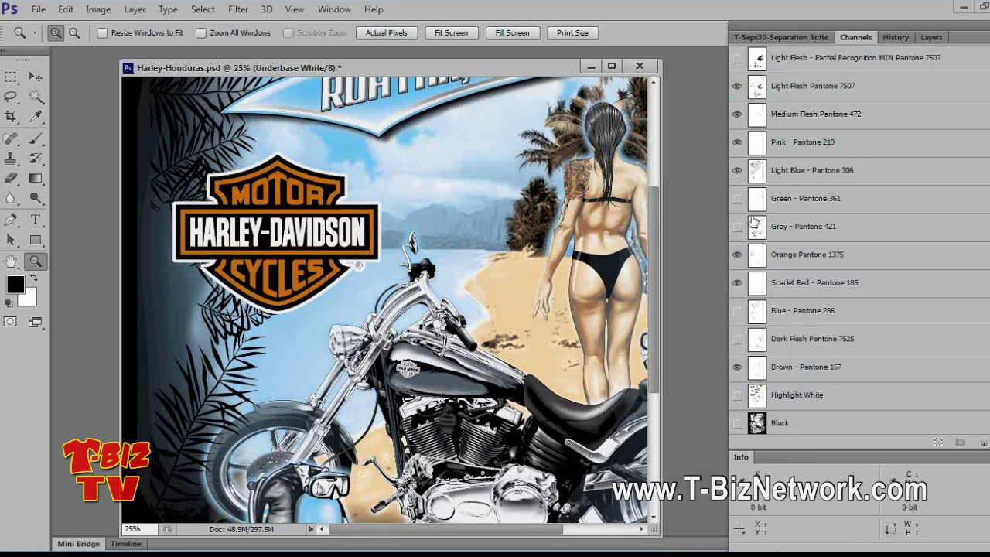
scroll(778, 190, up, 5)
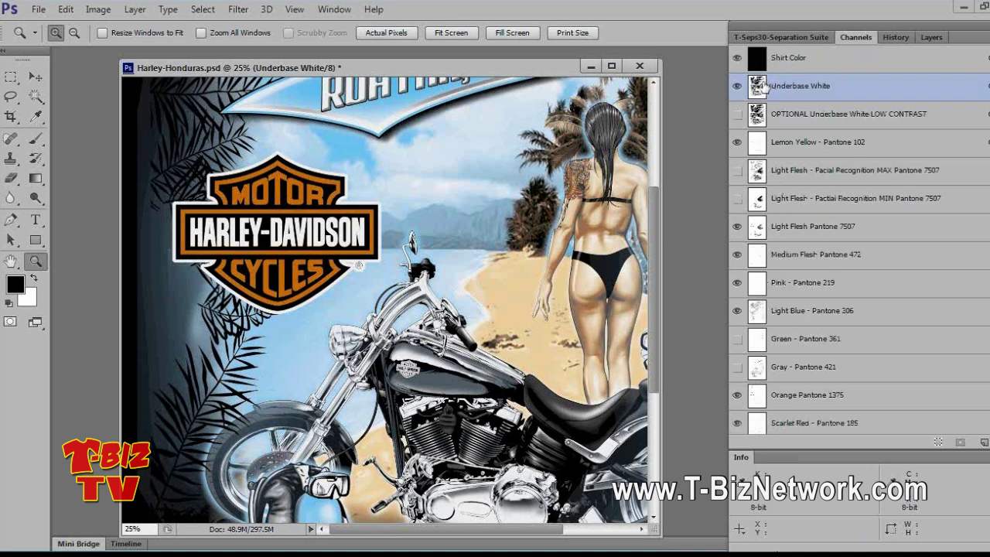
key(ctrl+m)
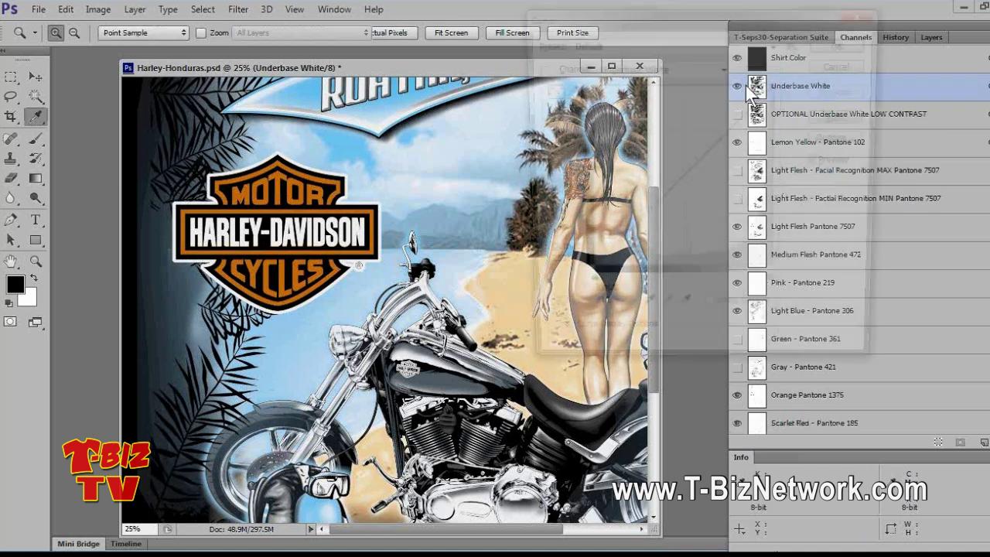
drag(776, 84, 765, 82)
click(844, 43)
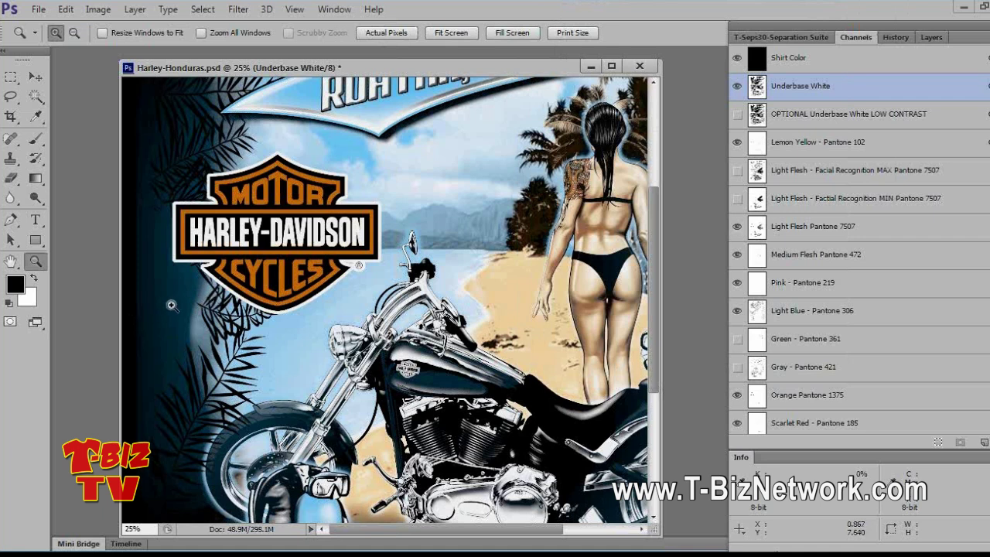
Step: Fit the whole design in view, add Green - Pantone 361 to the preview, and widen the document window
scroll(171, 305, up, 3)
scroll(171, 305, up, 4)
right_click(442, 155)
click(444, 154)
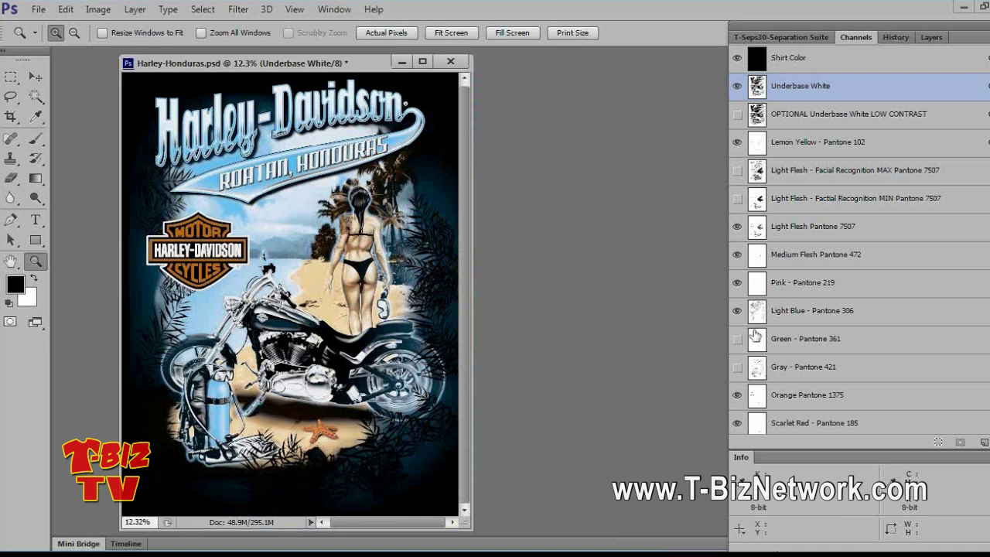
click(738, 338)
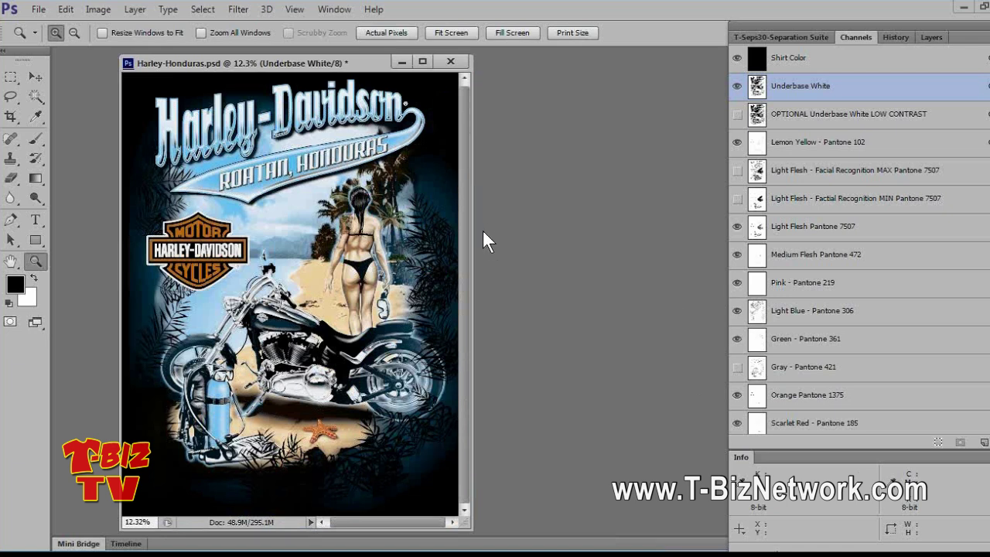
drag(473, 232, 535, 232)
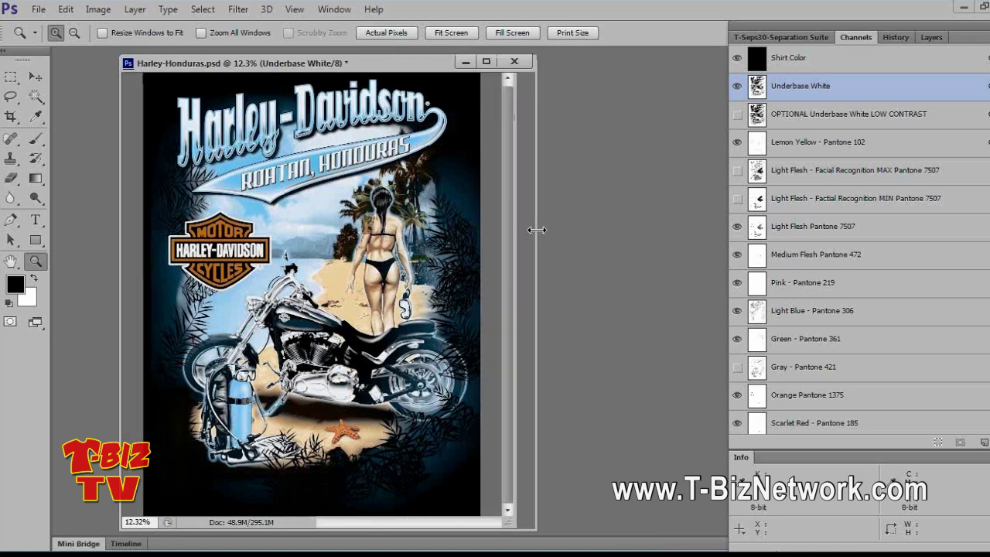